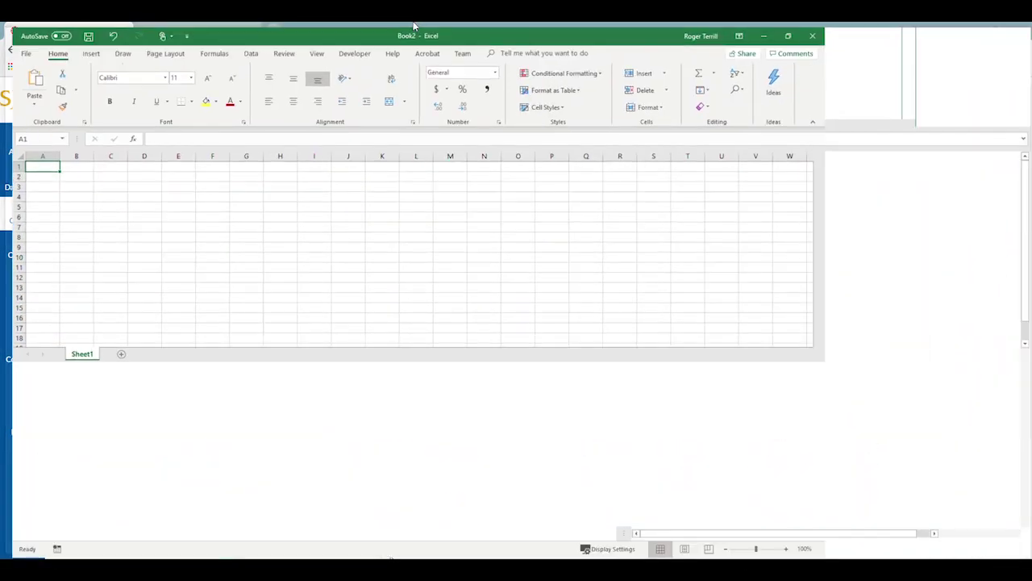
Maximize the blank workbook and open the This PC file browser
double_click(404, 32)
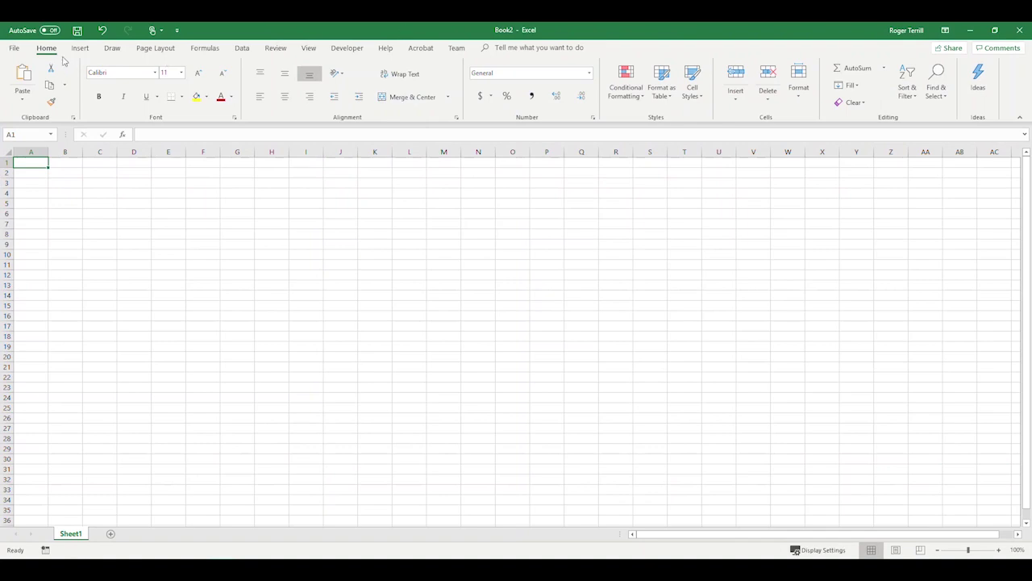
left_click(14, 50)
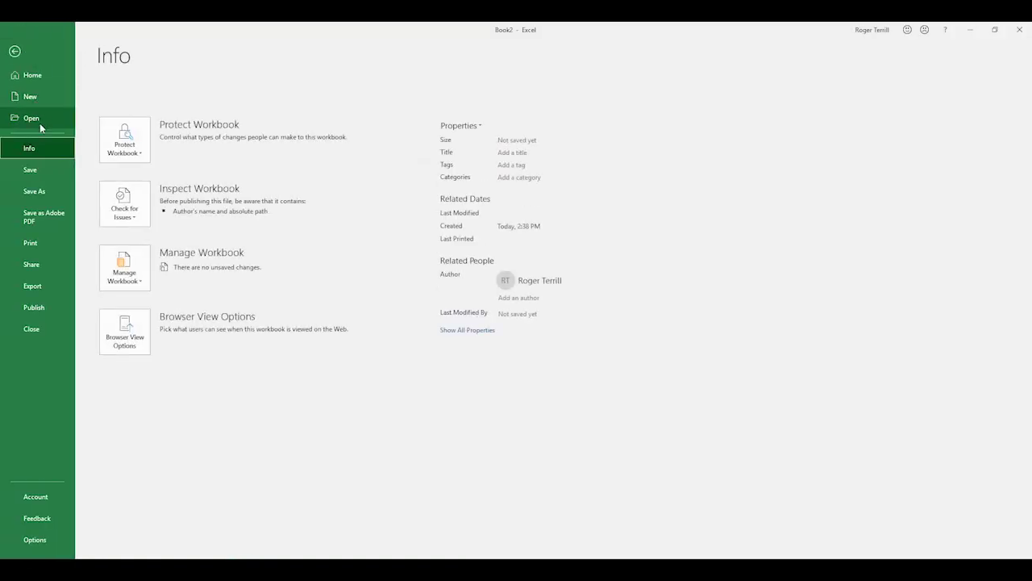
left_click(40, 122)
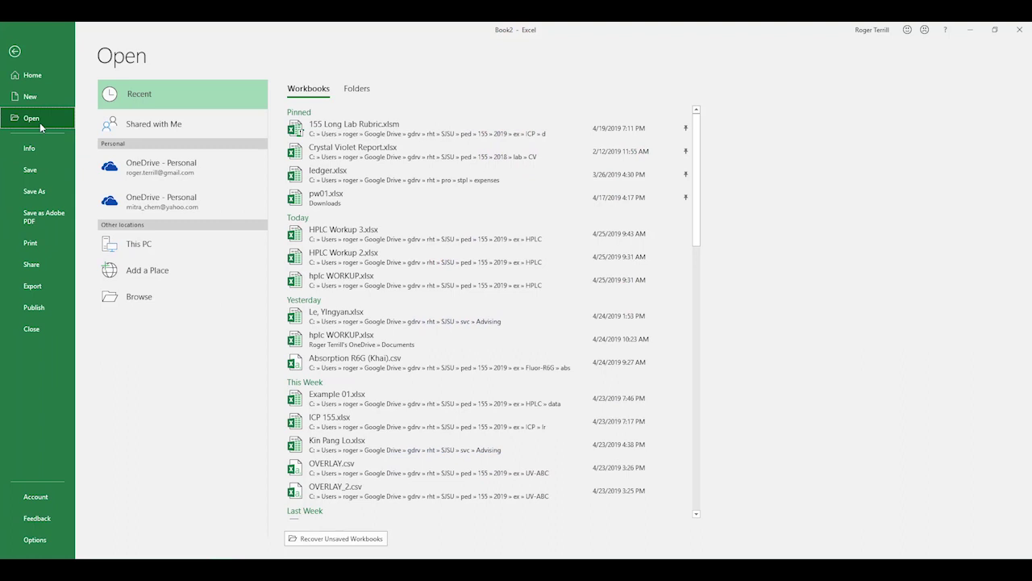
left_click(137, 248)
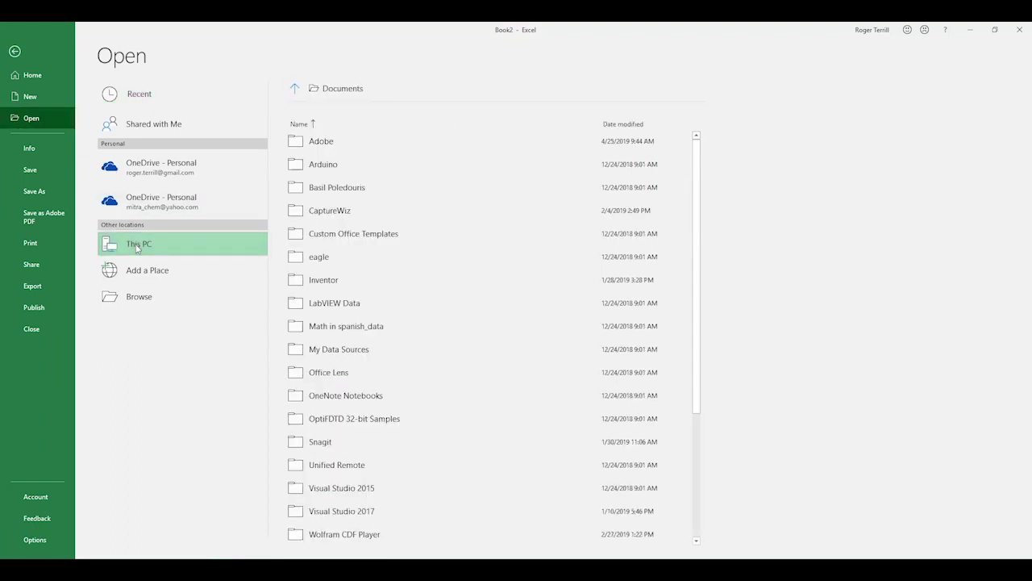
double_click(137, 248)
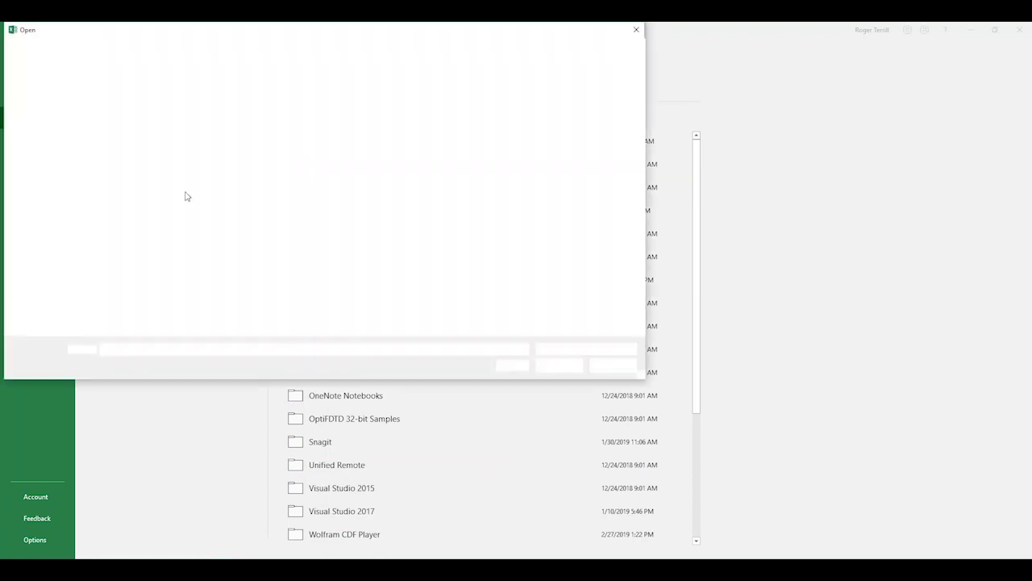
left_click_drag(219, 30, 377, 95)
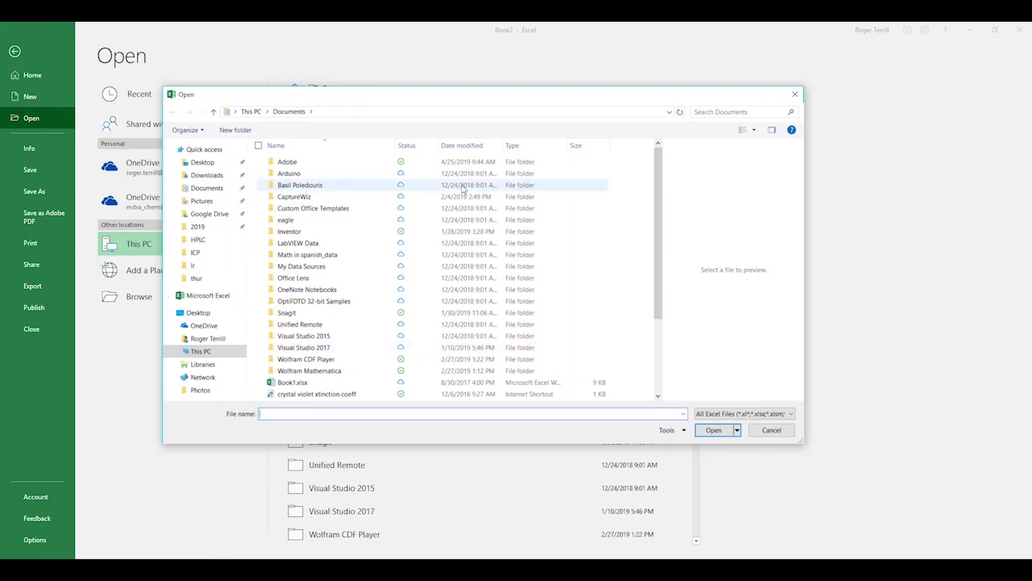
left_click_drag(470, 97, 440, 76)
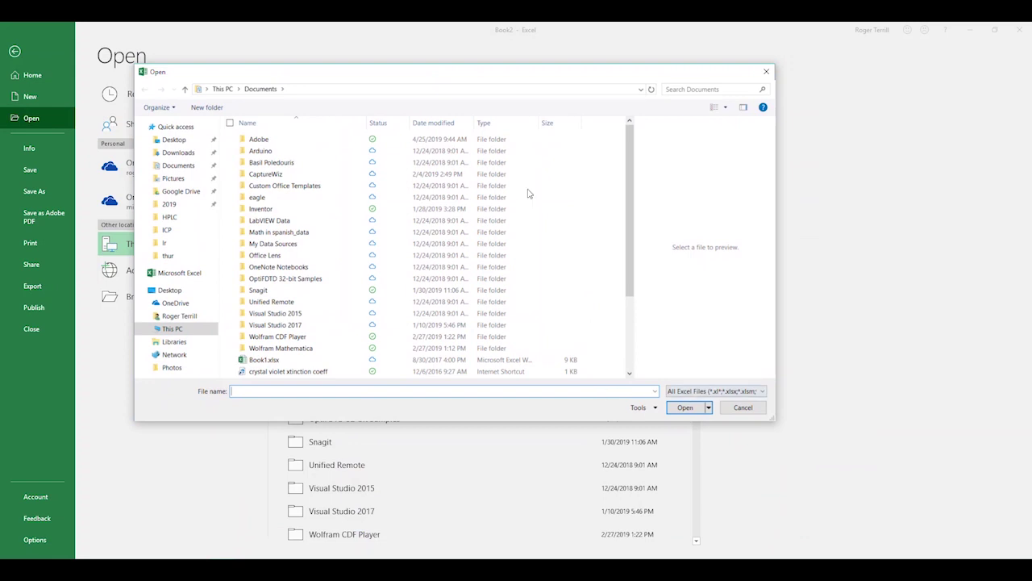
Show All Files (*.*) and go to the 2019\ex\Raman\thur folder
left_click(712, 392)
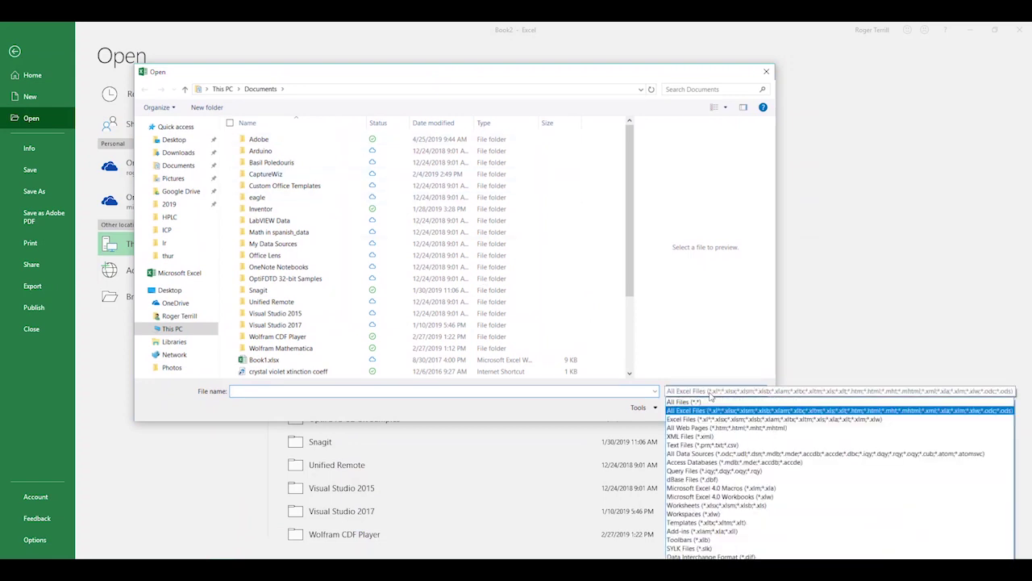
left_click(709, 400)
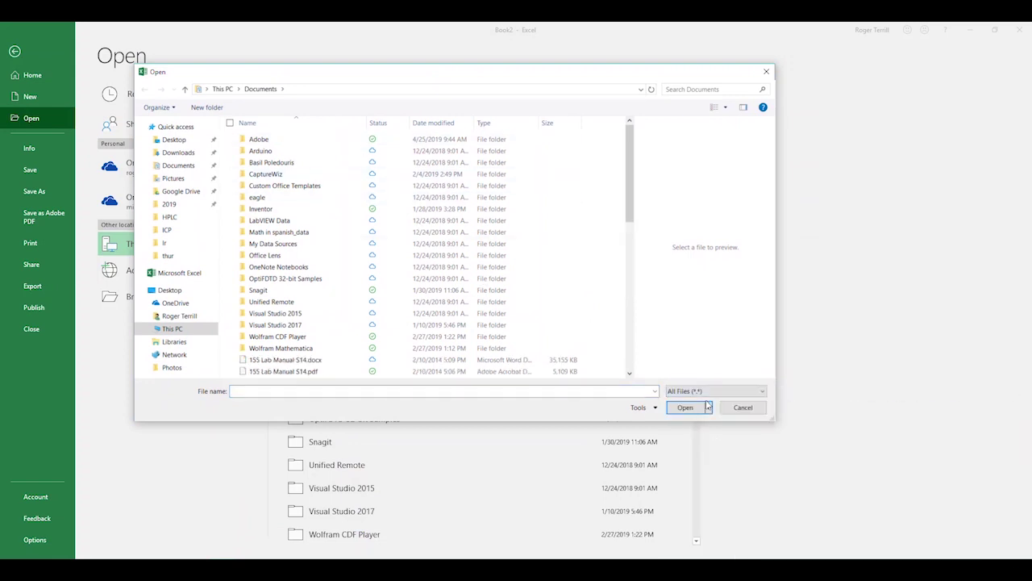
left_click(170, 204)
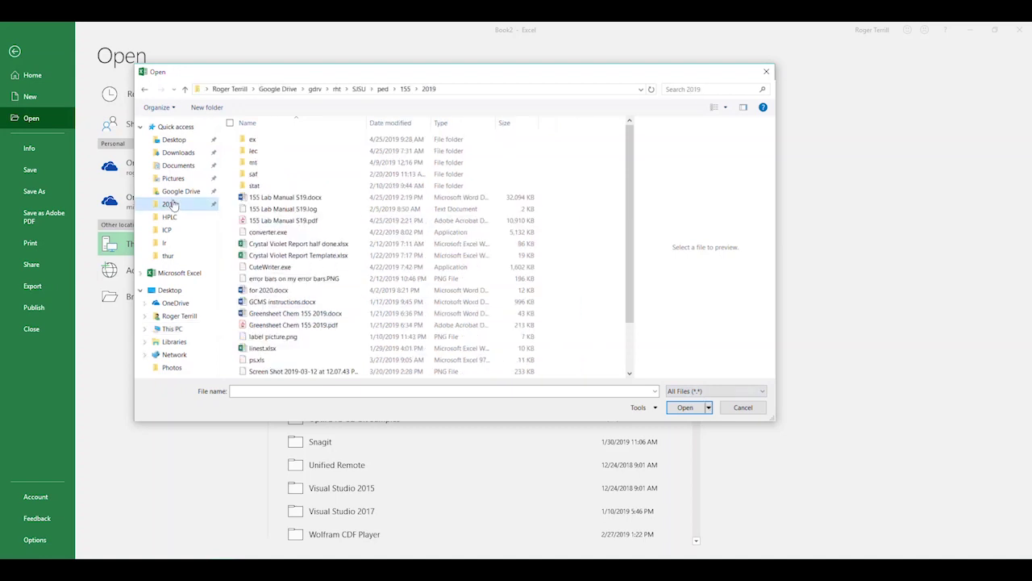
double_click(257, 138)
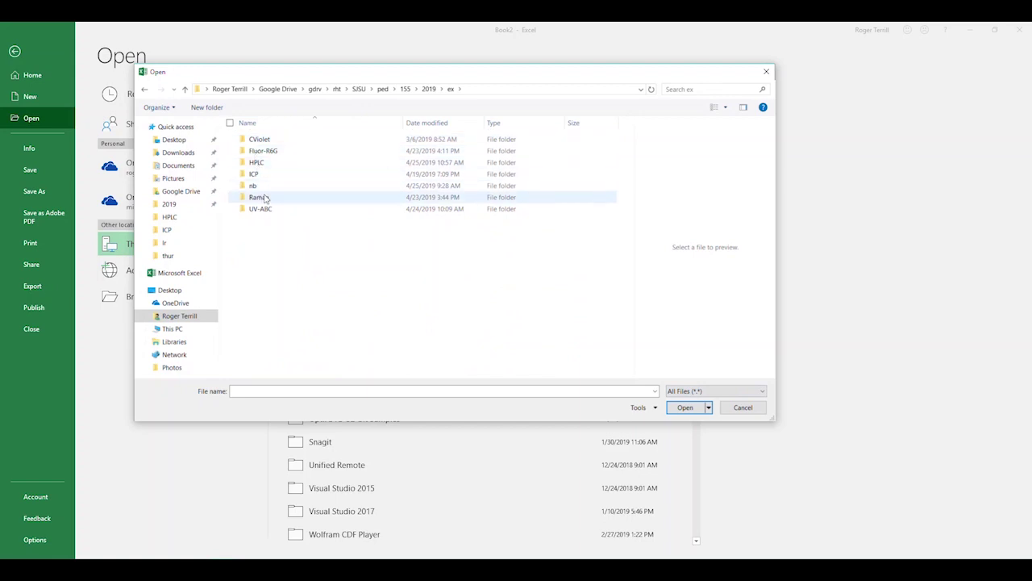
double_click(263, 197)
left_click(256, 141)
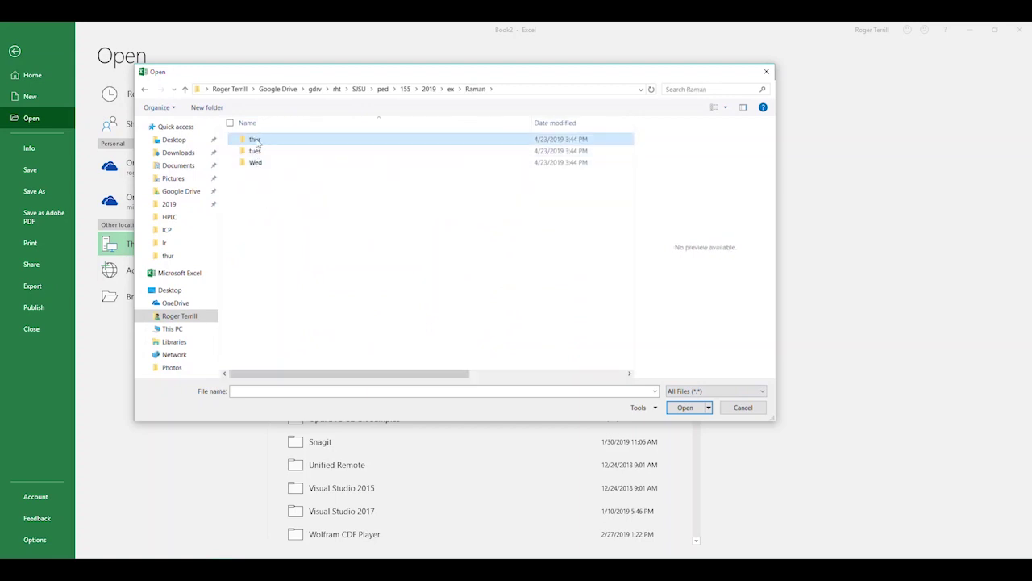
double_click(257, 141)
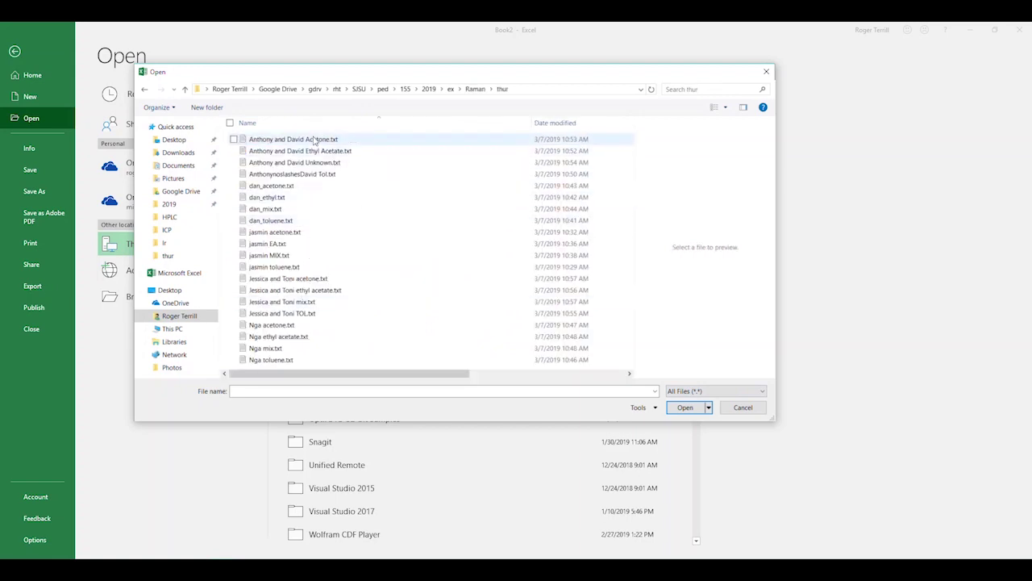
Open the first four .txt spectrum files, starting with the acetone file
left_click_drag(353, 78, 406, 66)
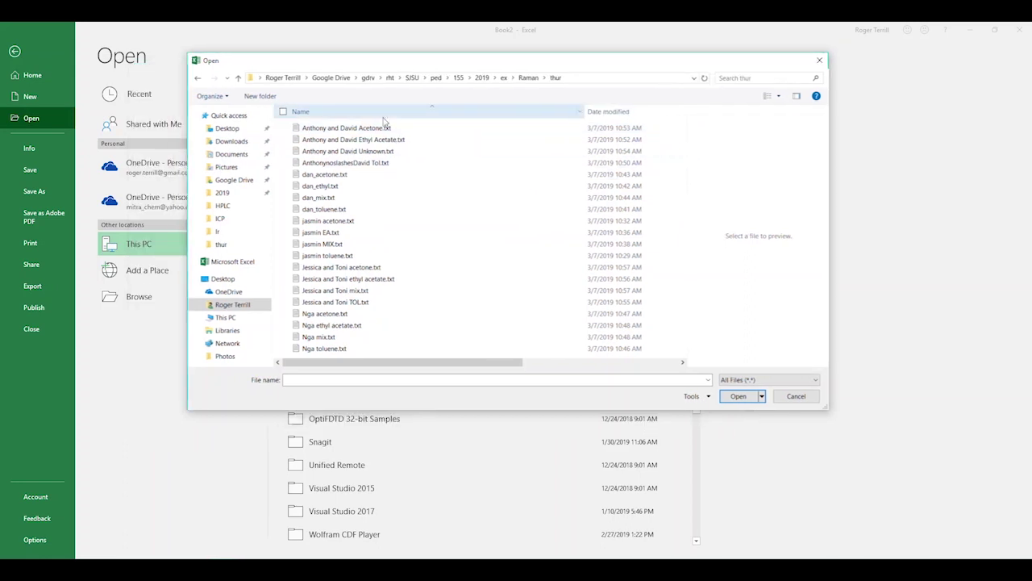
left_click(340, 129)
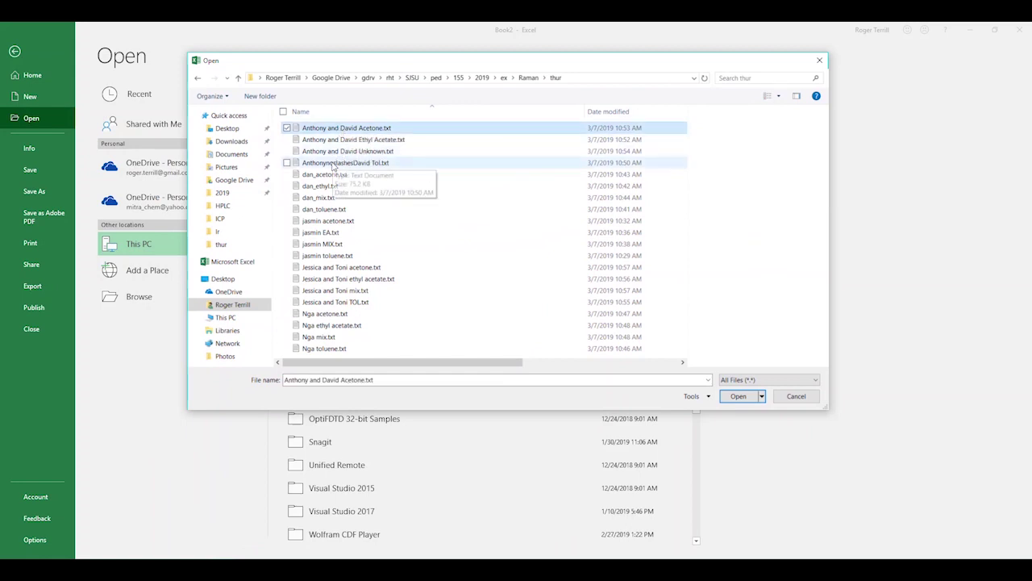
left_click(333, 165, "shift")
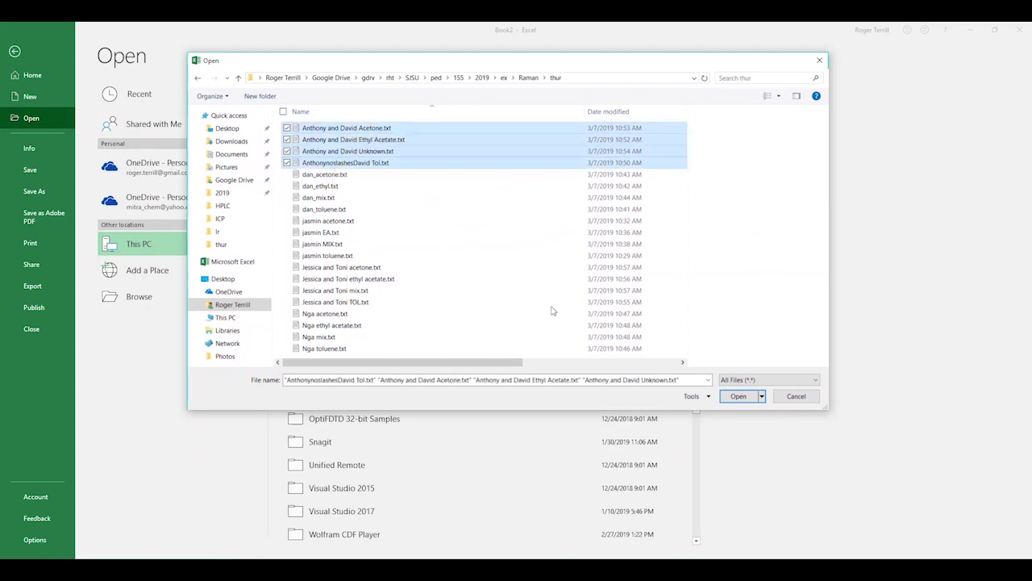
left_click(733, 395)
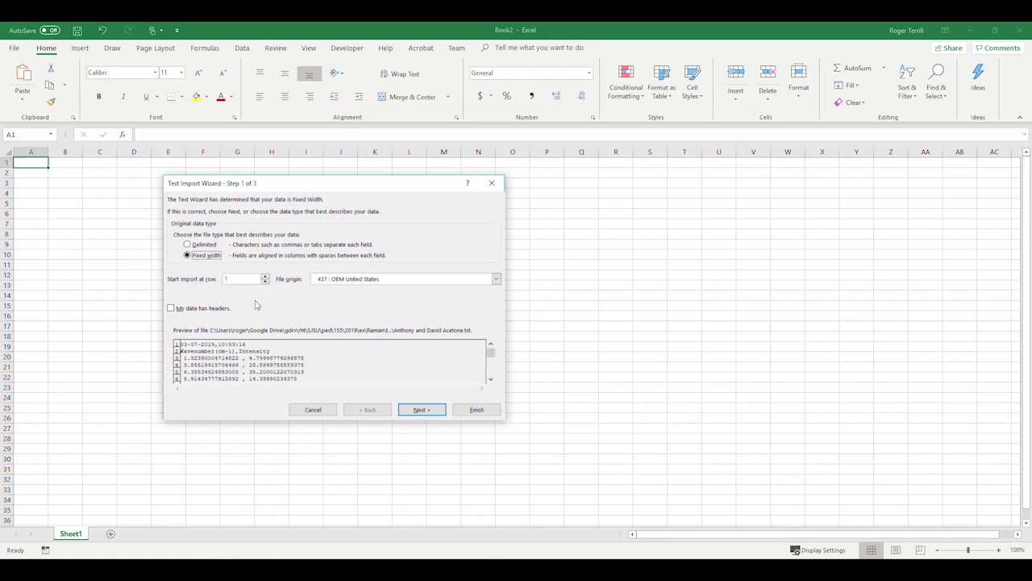
Import the first spectrum file as comma-delimited wavenumber and intensity columns
left_click(202, 249)
left_click(423, 410)
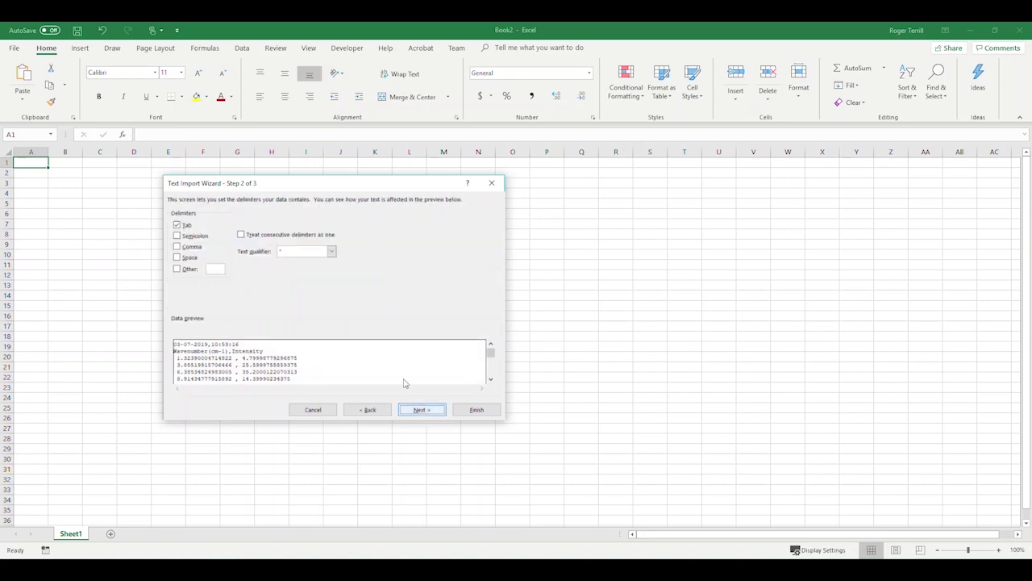
left_click(178, 247)
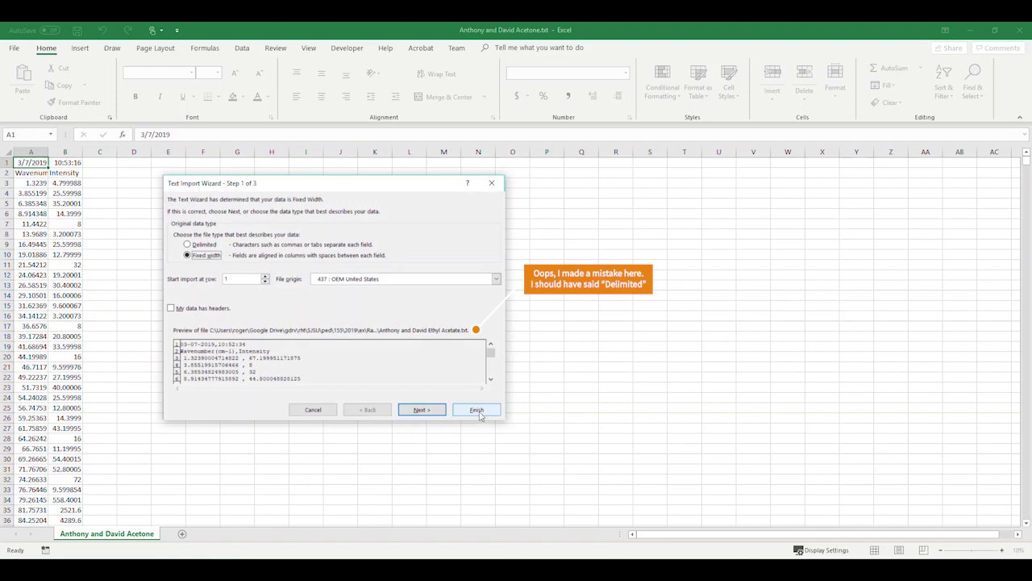
left_click(477, 409)
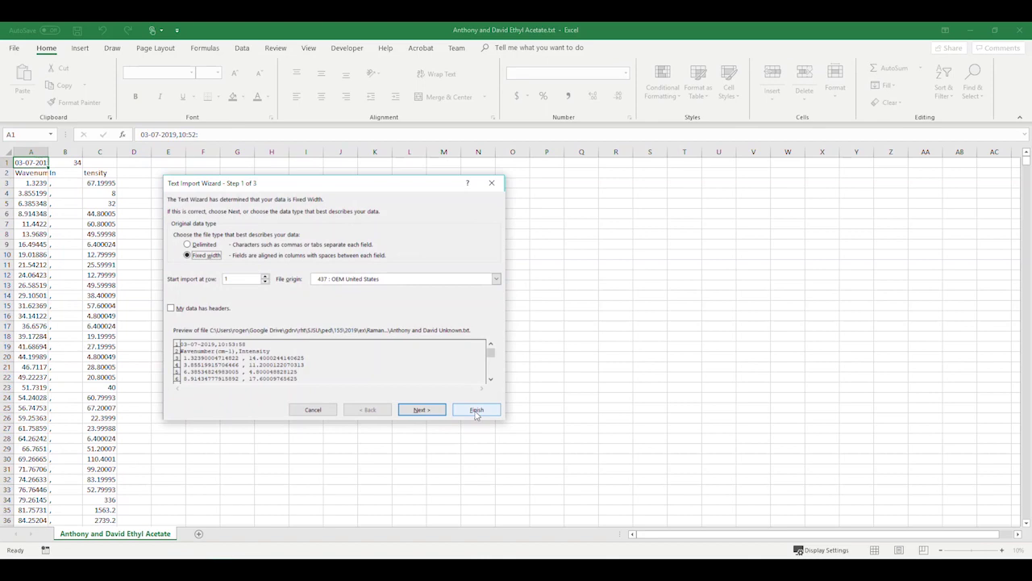
Import the unknown sample file as comma-delimited columns
left_click(199, 246)
left_click(442, 415)
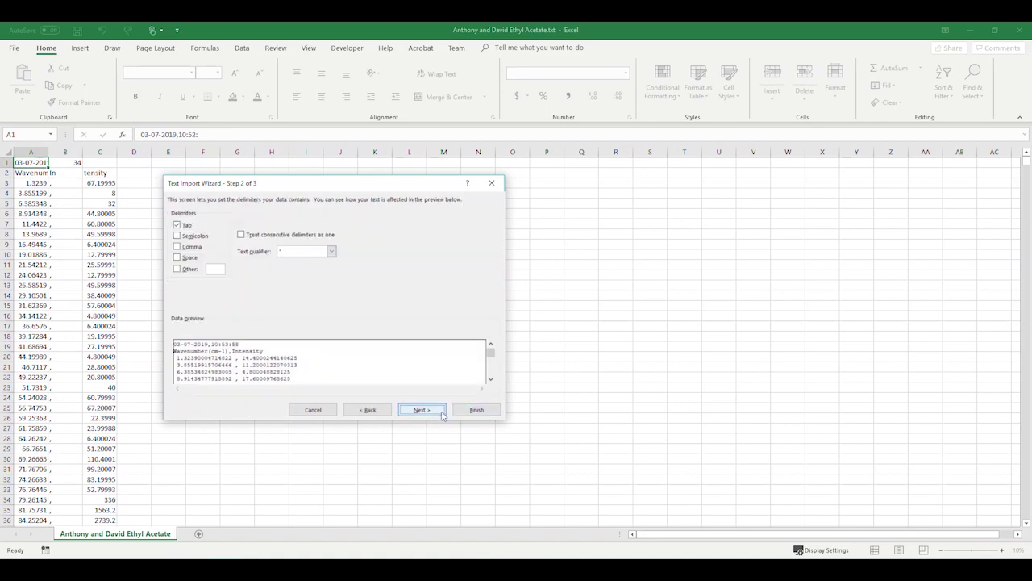
left_click(176, 246)
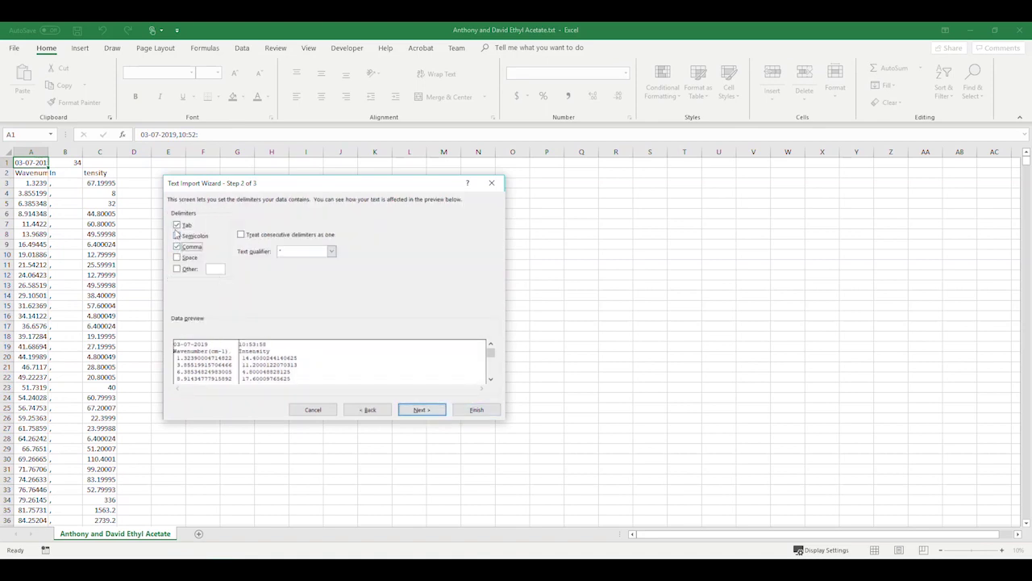
left_click(483, 410)
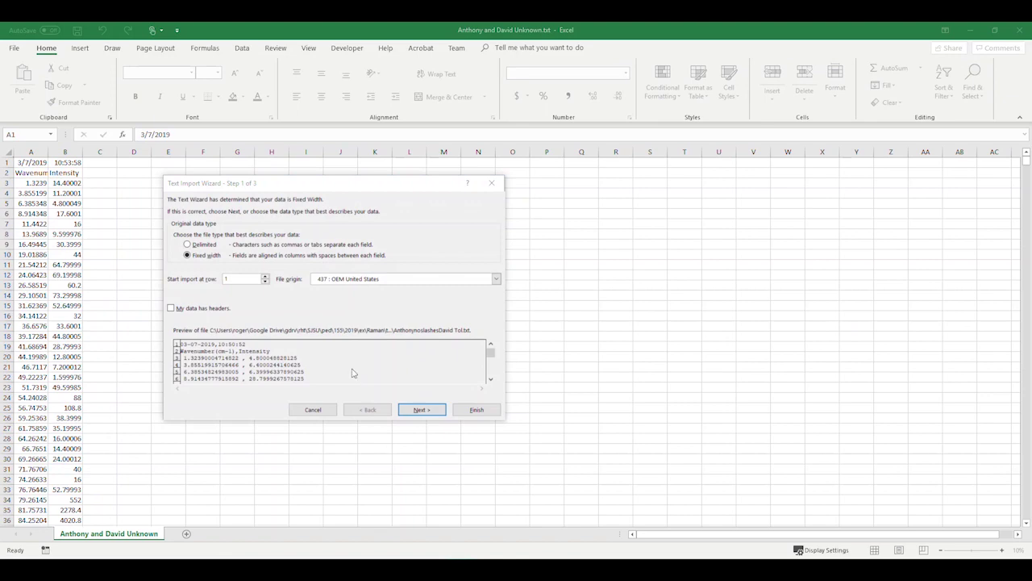
Import the toluene file as comma-delimited columns
left_click(188, 244)
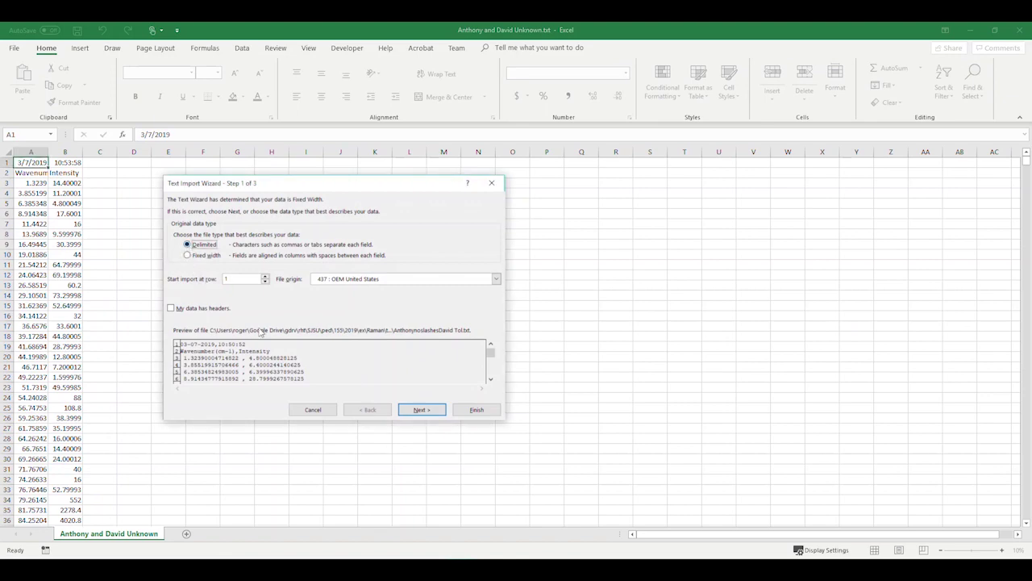
left_click(420, 410)
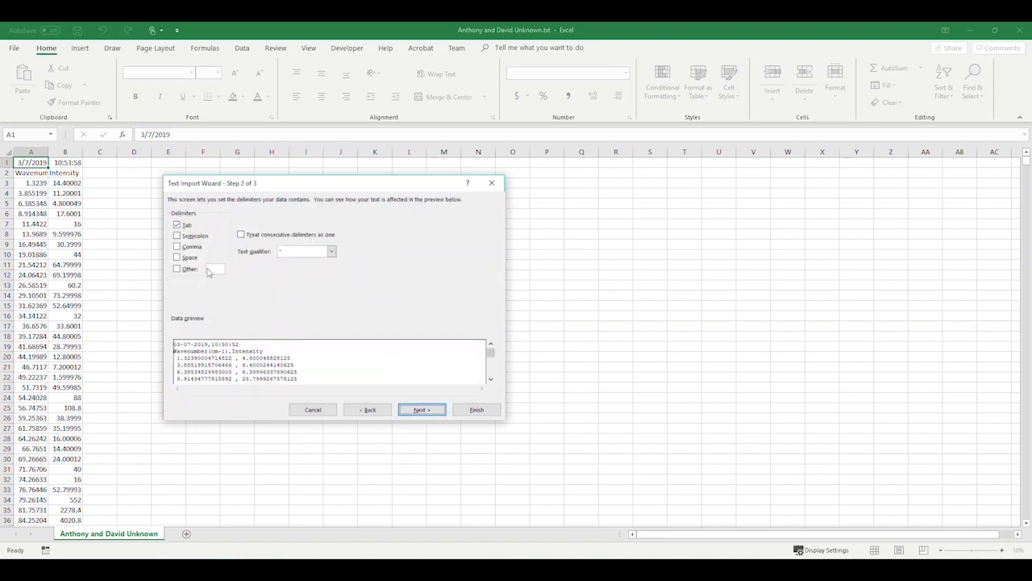
left_click(178, 247)
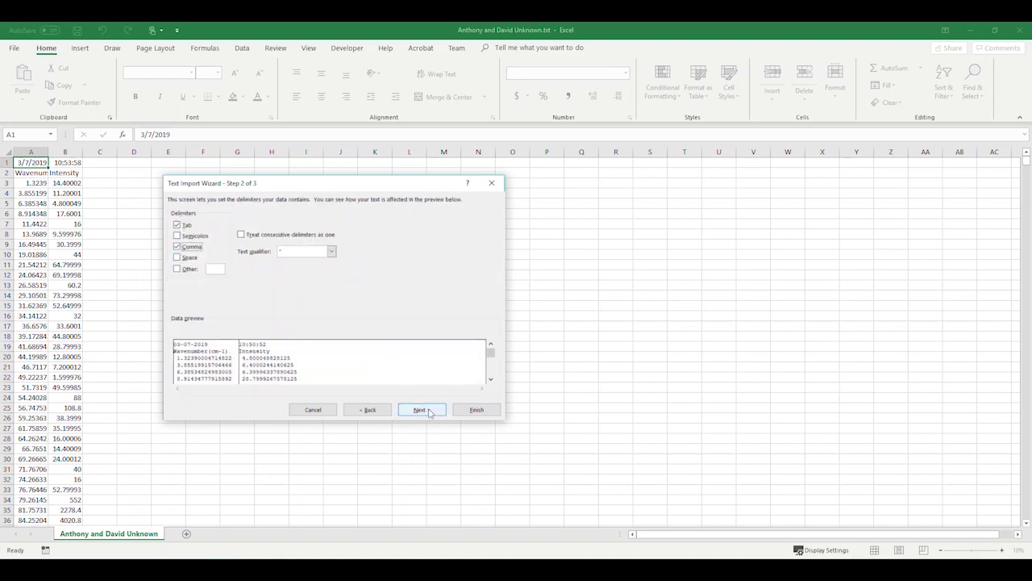
left_click(477, 410)
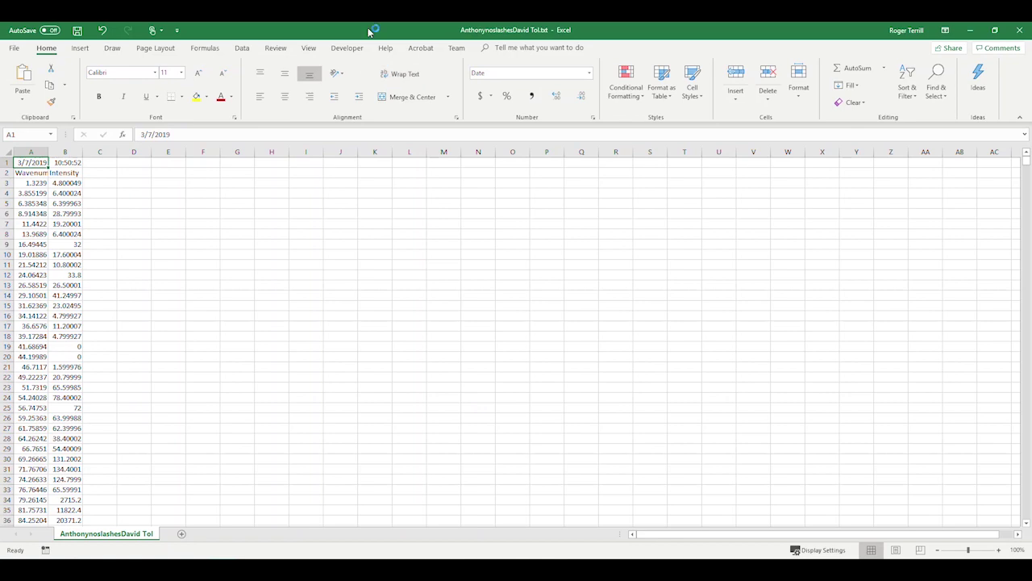
Restore the toluene, unknown, ethyl acetate and acetone workbooks into smaller windows
left_click(381, 204)
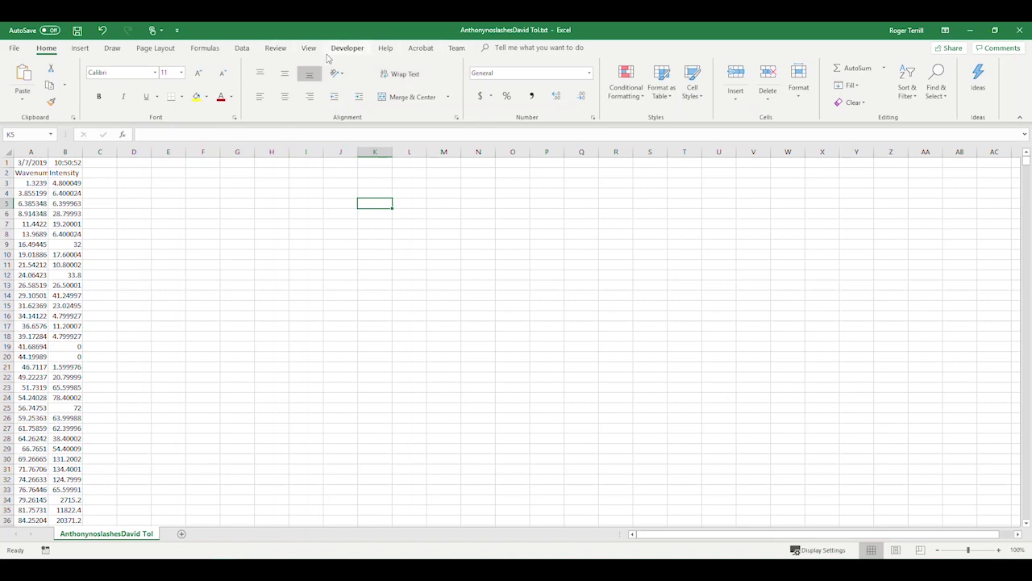
left_click(309, 48)
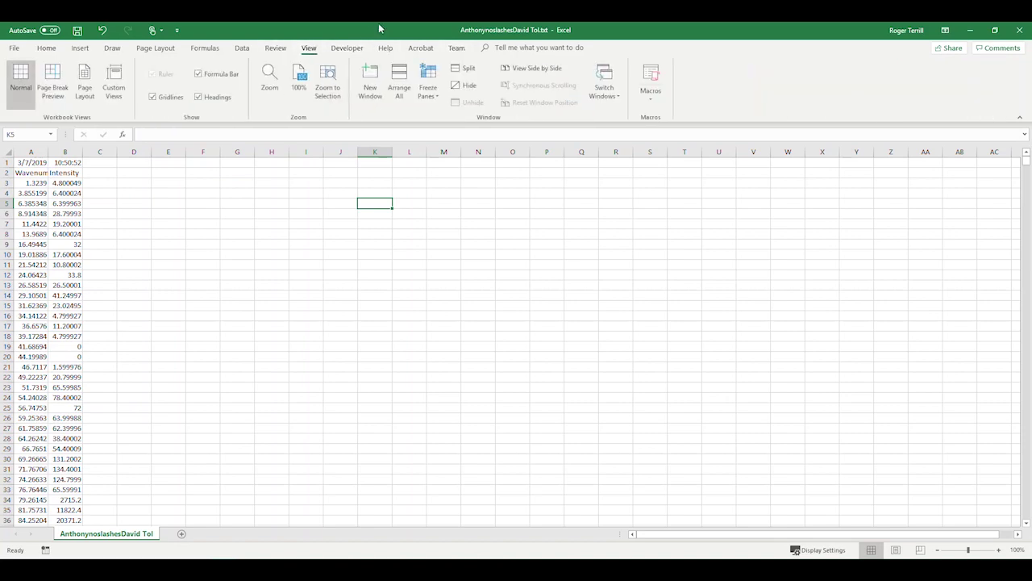
left_click_drag(382, 29, 443, 75)
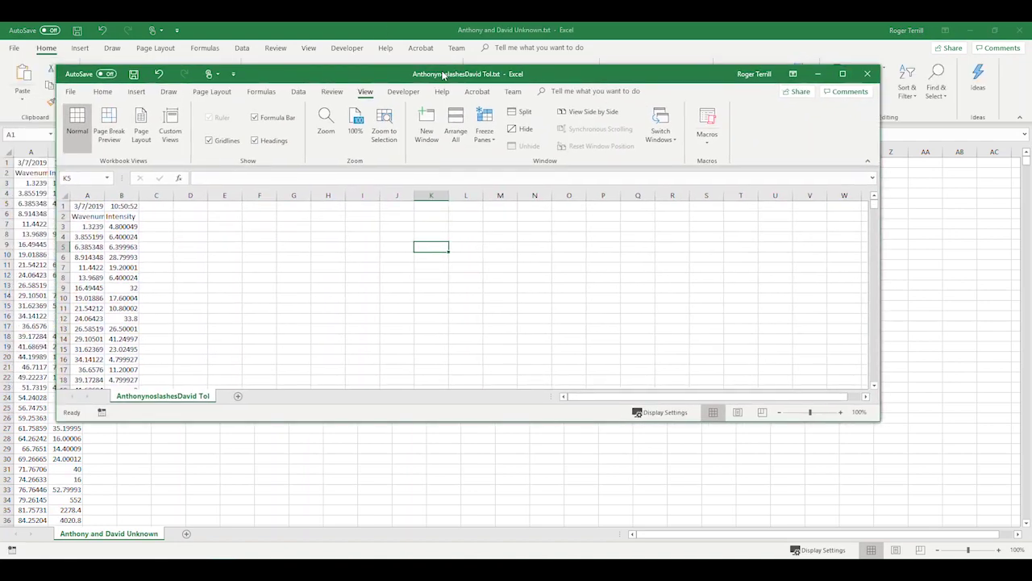
left_click(433, 39)
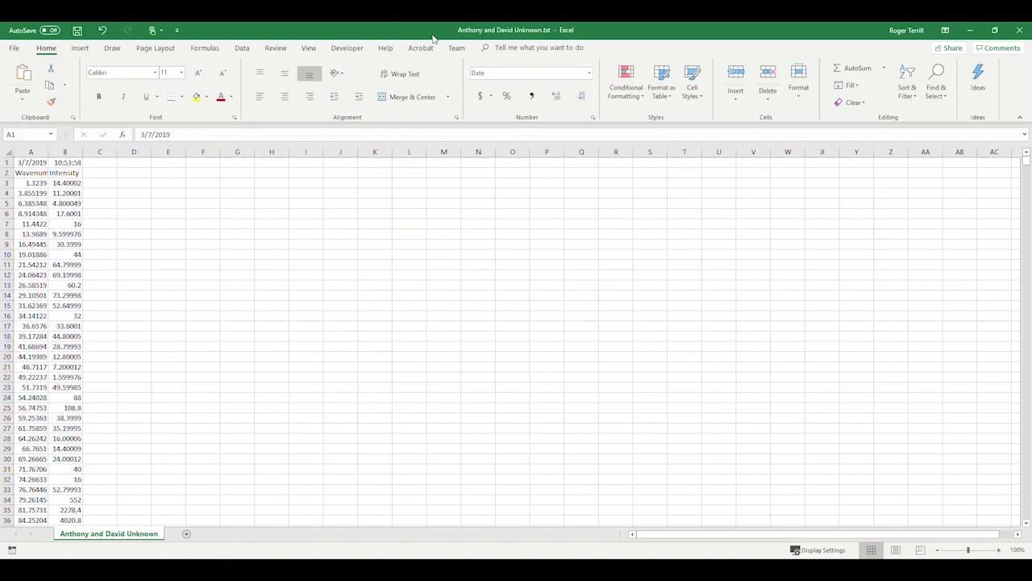
double_click(433, 38)
left_click(458, 34)
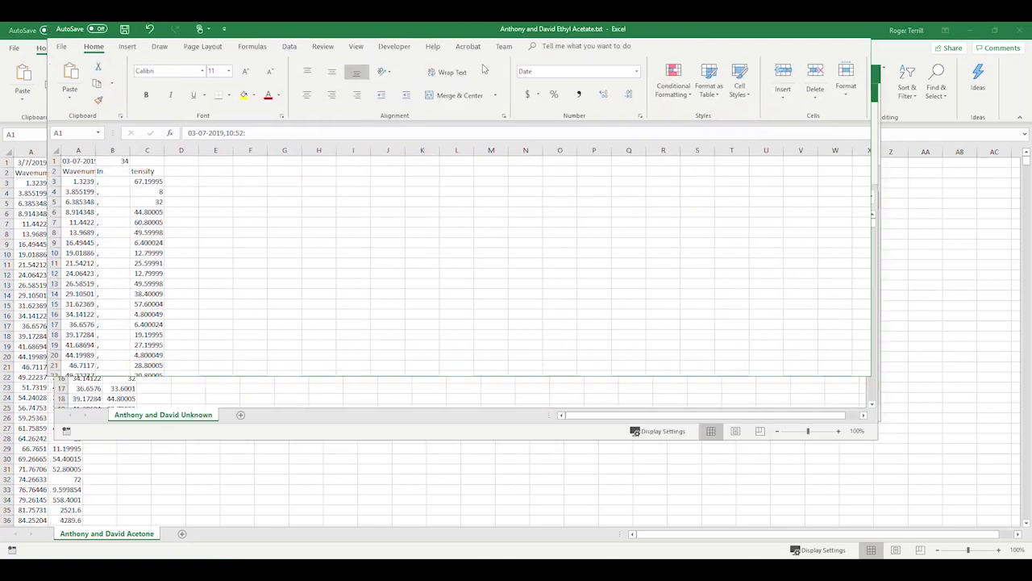
double_click(457, 34)
left_click(474, 34)
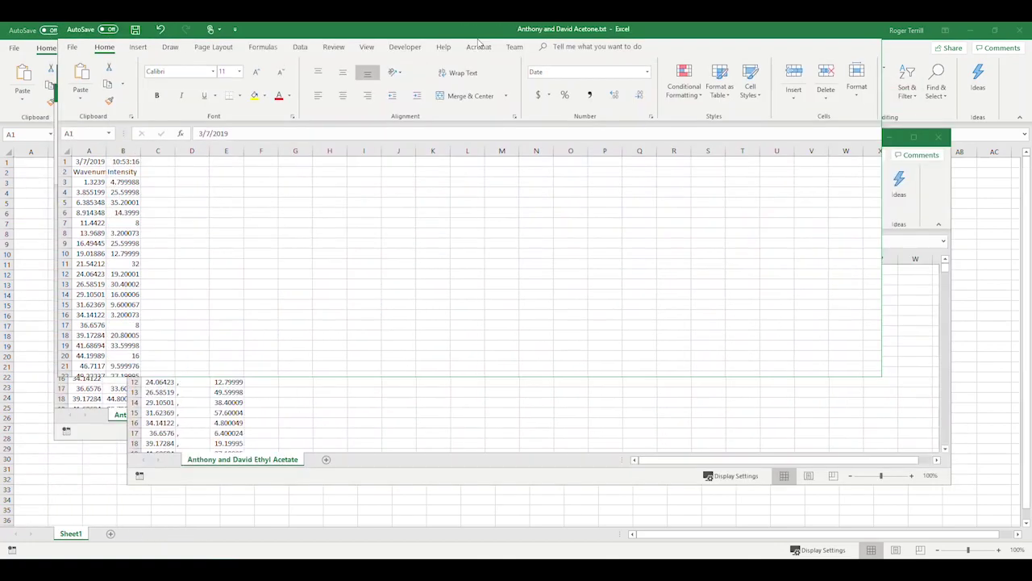
double_click(474, 34)
left_click_drag(593, 184, 590, 179)
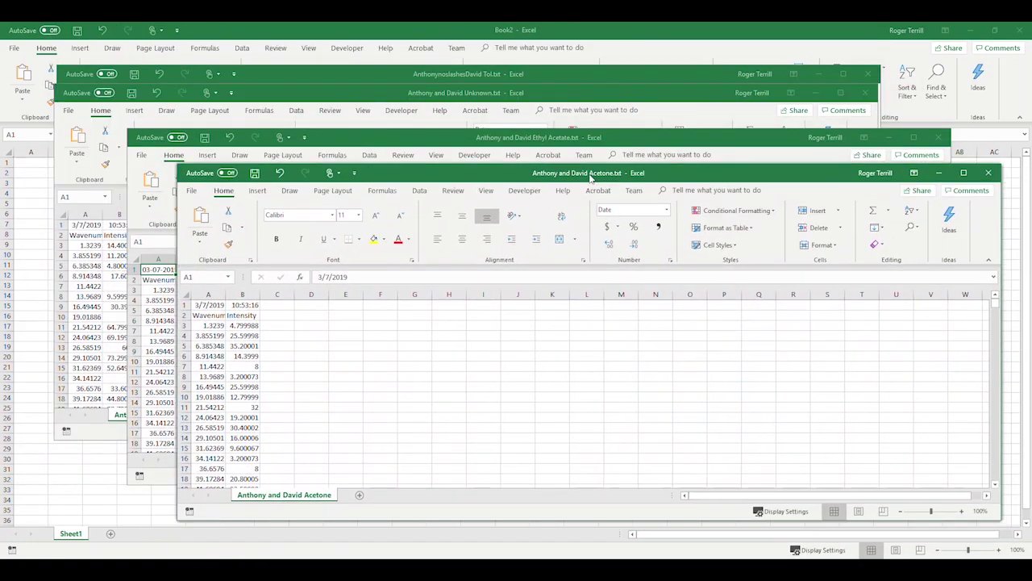
Check the first data values in each spectrum workbook, then bring Book2 forward
left_click(245, 325)
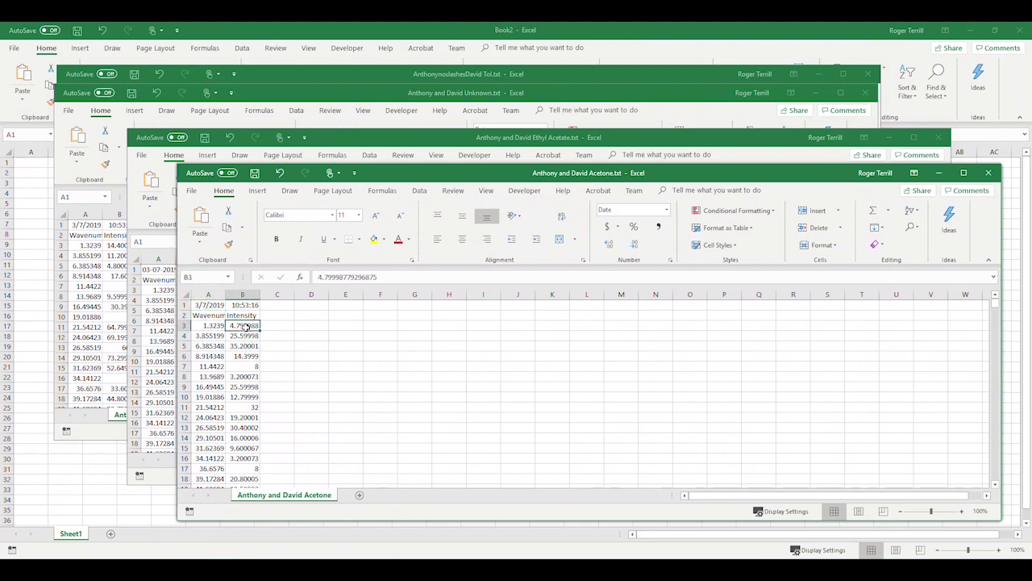
left_click(163, 288)
left_click(155, 289)
left_click_drag(357, 142, 451, 225)
left_click(417, 94)
left_click(119, 245)
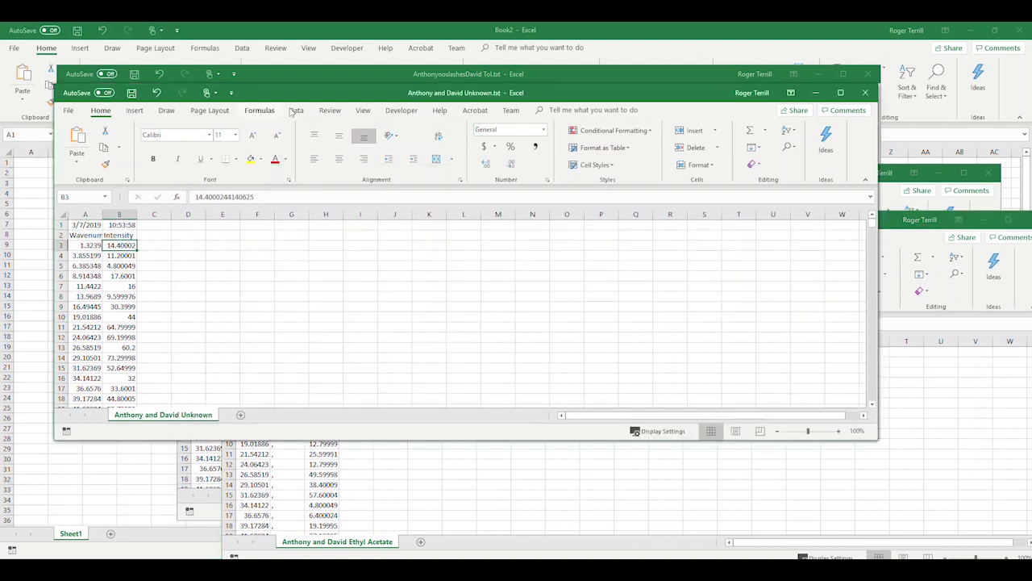
left_click_drag(325, 98, 550, 266)
left_click(437, 75)
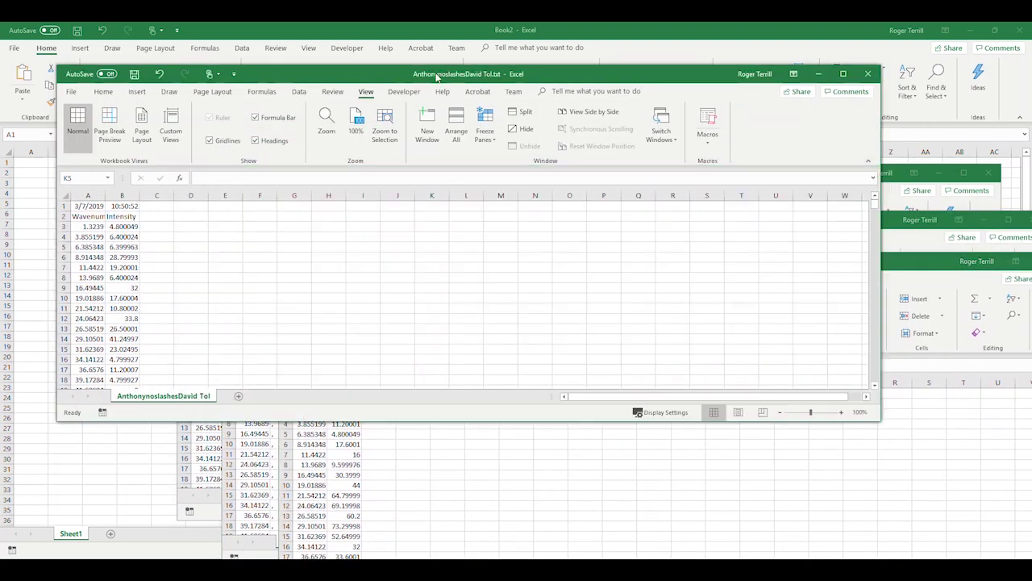
left_click(121, 226)
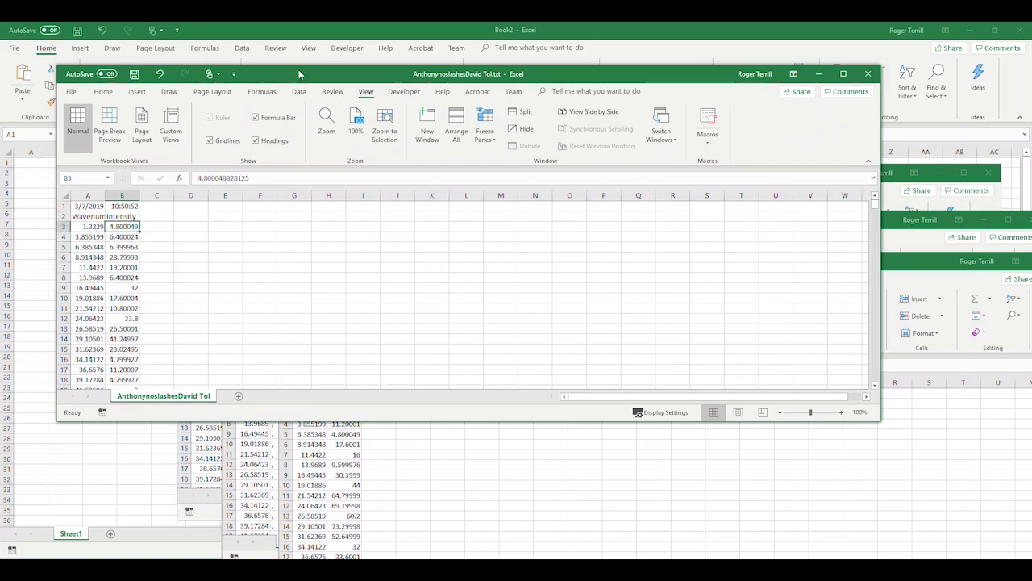
left_click_drag(298, 71, 589, 270)
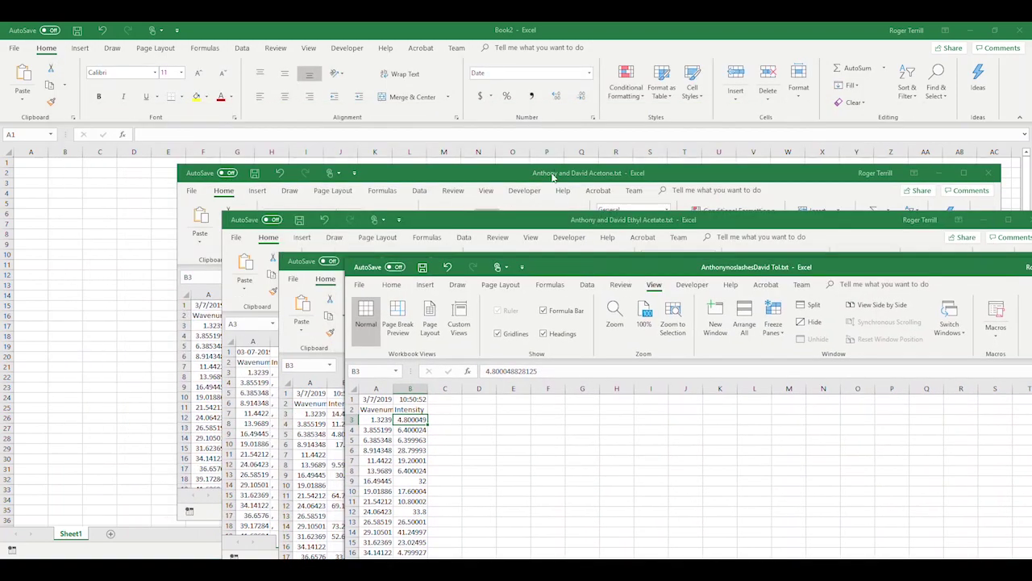
left_click_drag(554, 177, 567, 155)
left_click(498, 37)
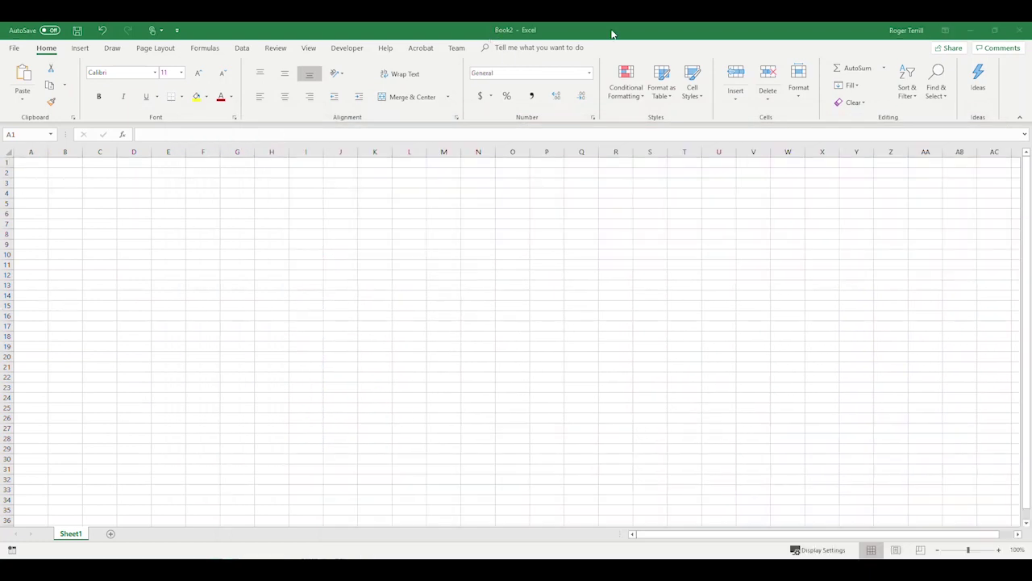
Snap Book2 to the left half and the acetone workbook to the right
left_click_drag(611, 34, 495, 50)
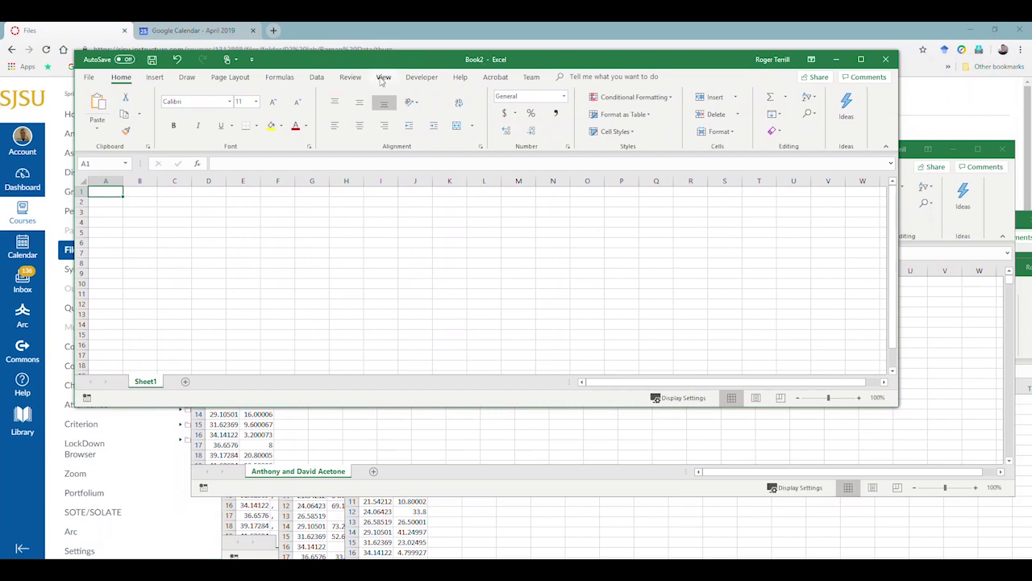
left_click_drag(393, 62, 364, 48)
key("super+Left")
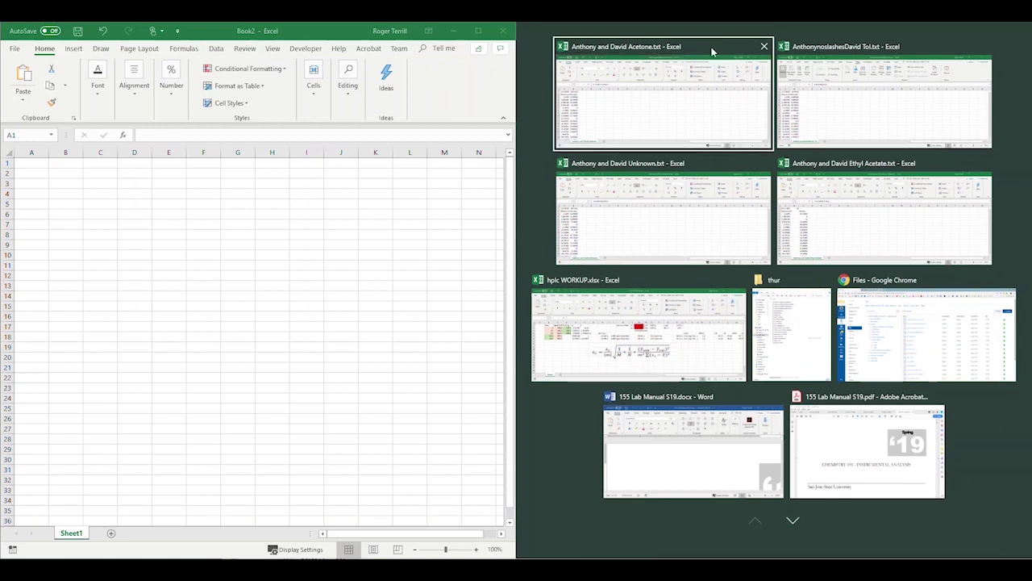
left_click(684, 89)
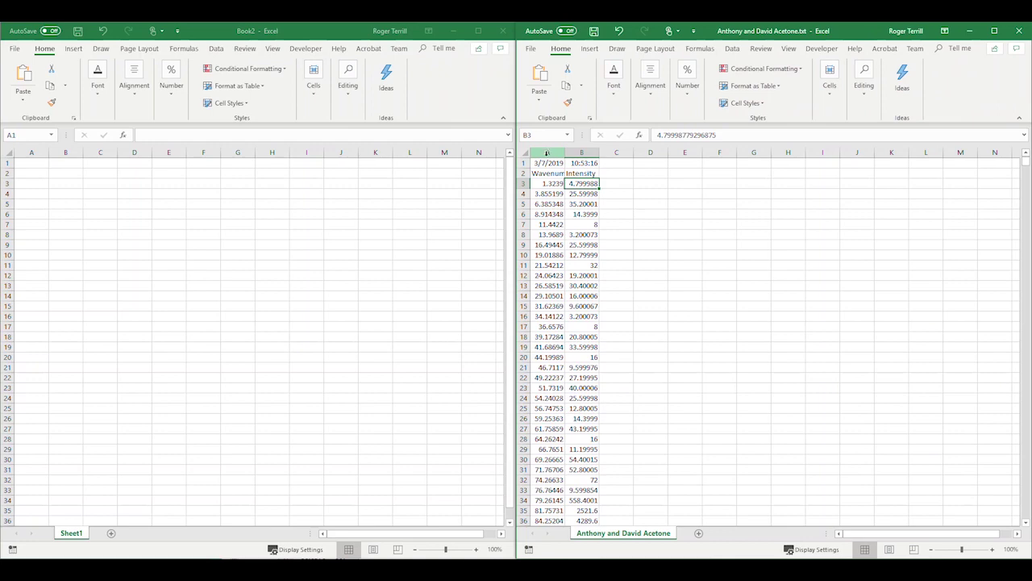
Copy the acetone columns A:B into Book2 starting at A1
left_click_drag(548, 153, 586, 154)
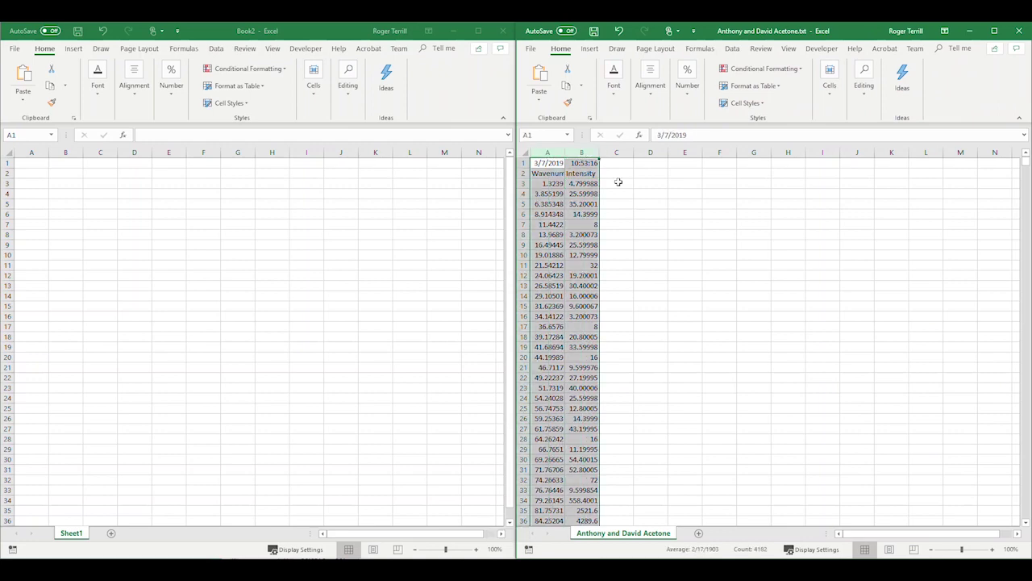
key("ctrl+c")
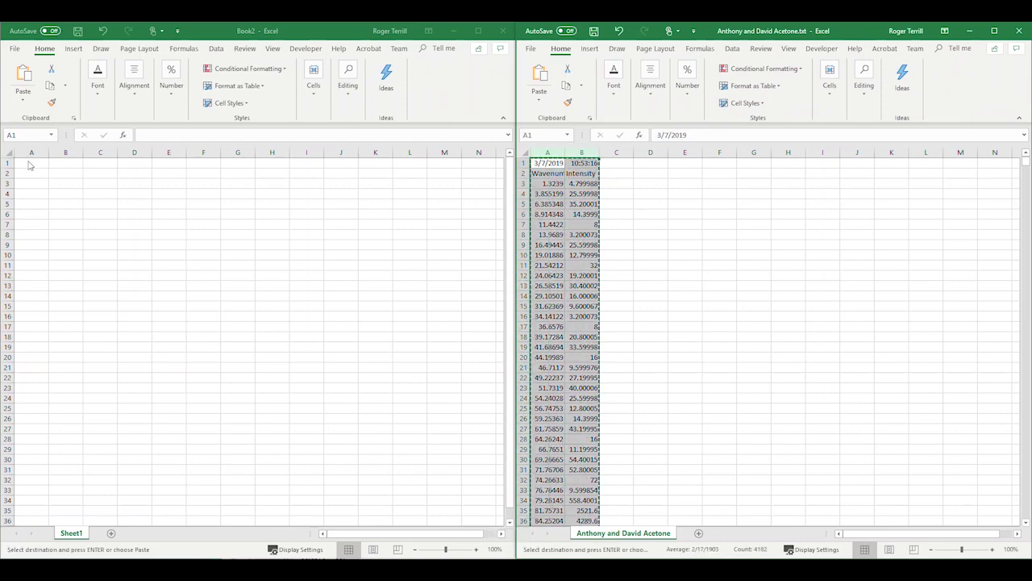
left_click(28, 164)
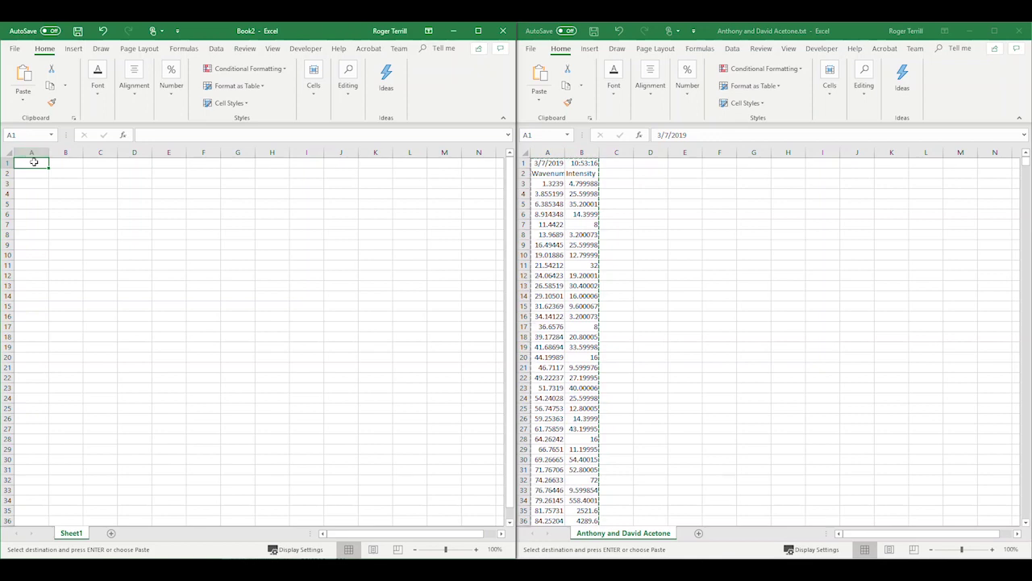
key("ctrl+v")
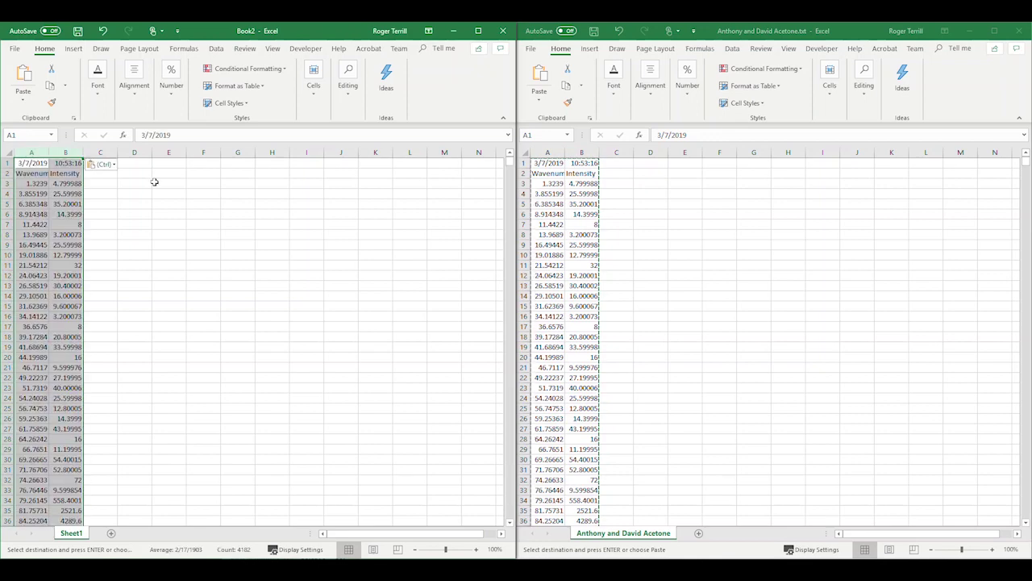
Rename Book2's B2 intensity header to Acetone
left_click(72, 172)
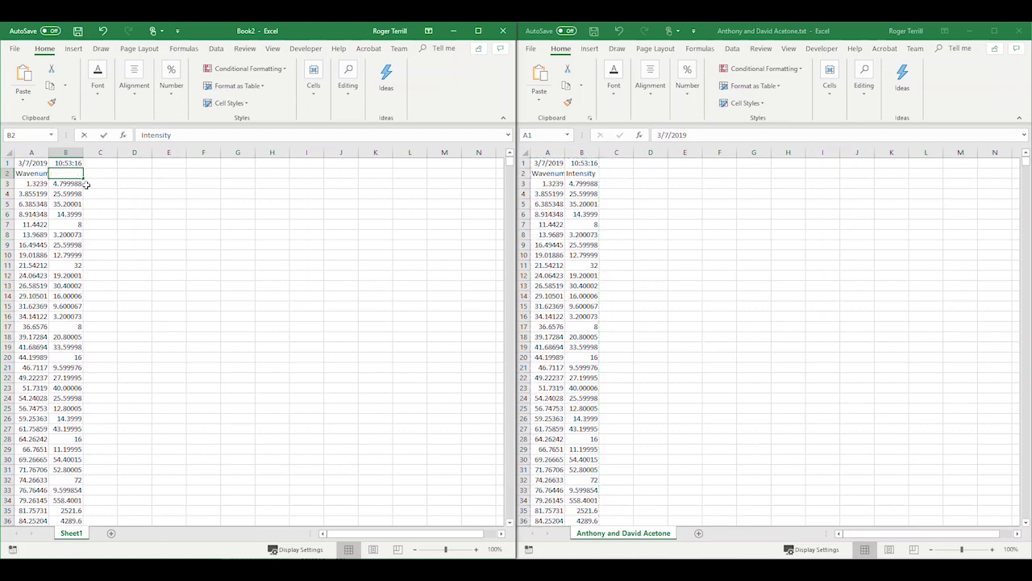
type("Ace")
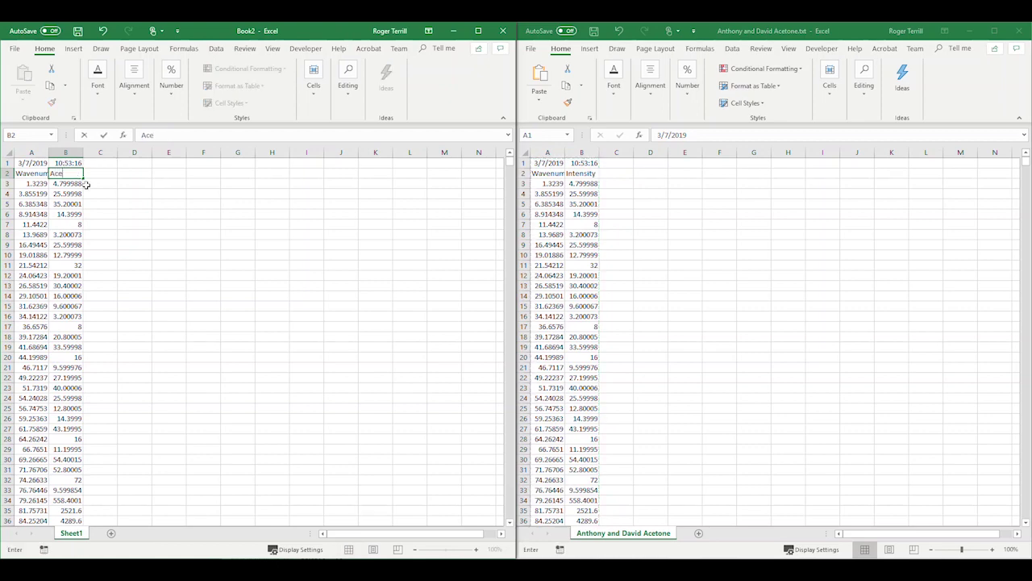
type("tone")
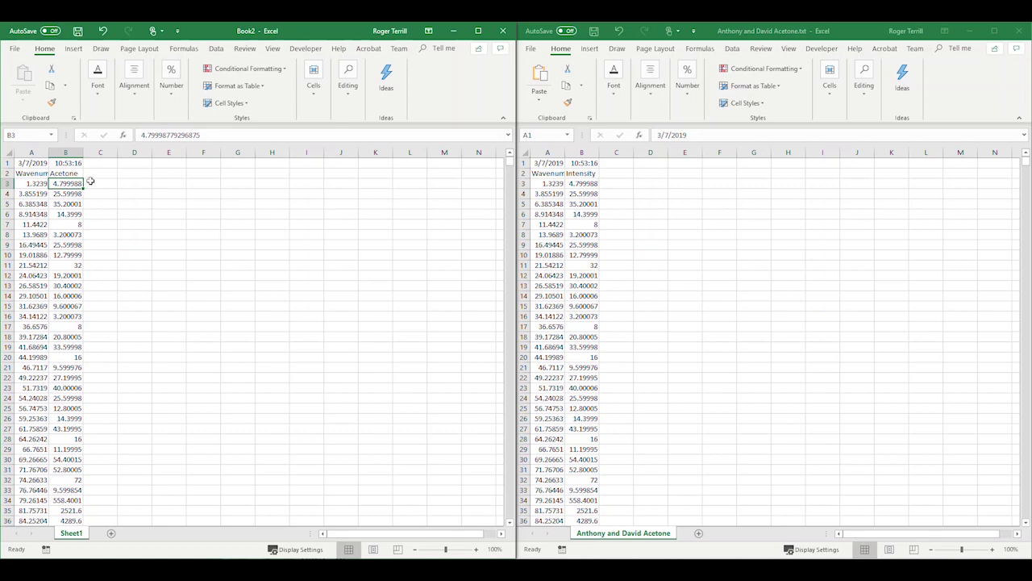
left_click(96, 178)
left_click(825, 30)
key("ctrl+a")
Close the acetone workbook and rearrange the remaining spectrum windows
left_click(1023, 30)
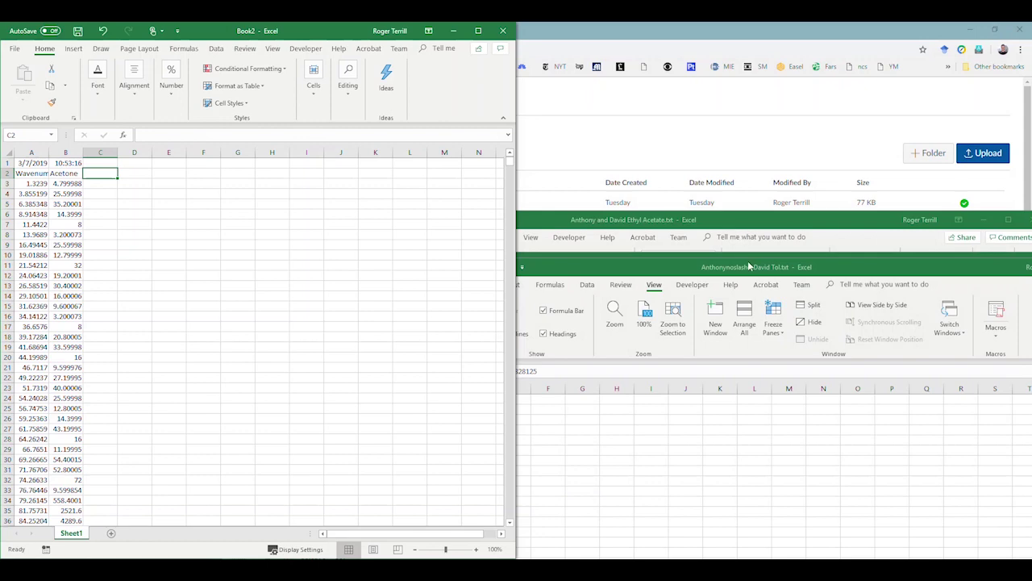
left_click(720, 222)
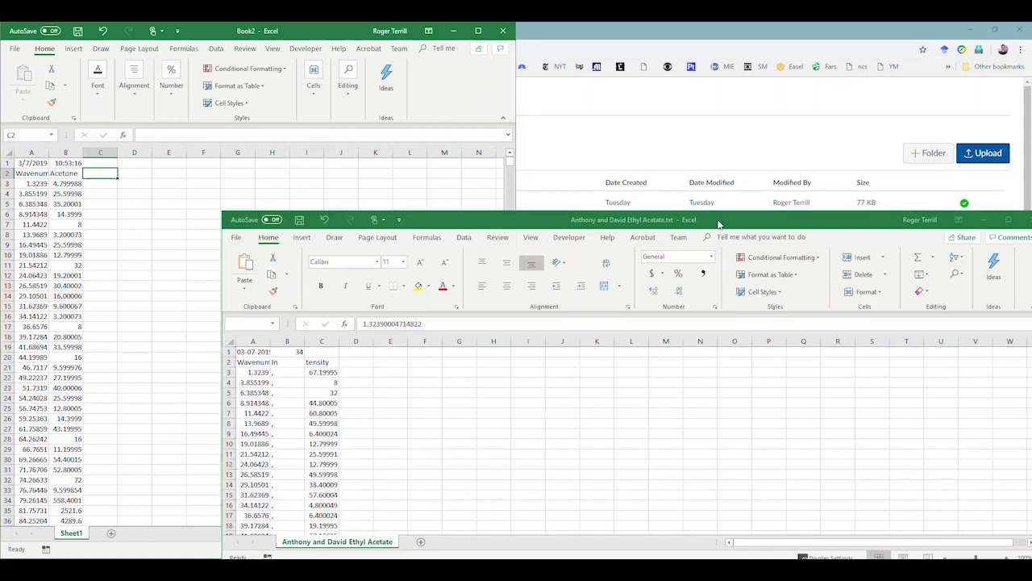
left_click_drag(720, 222, 658, 55)
left_click(849, 458)
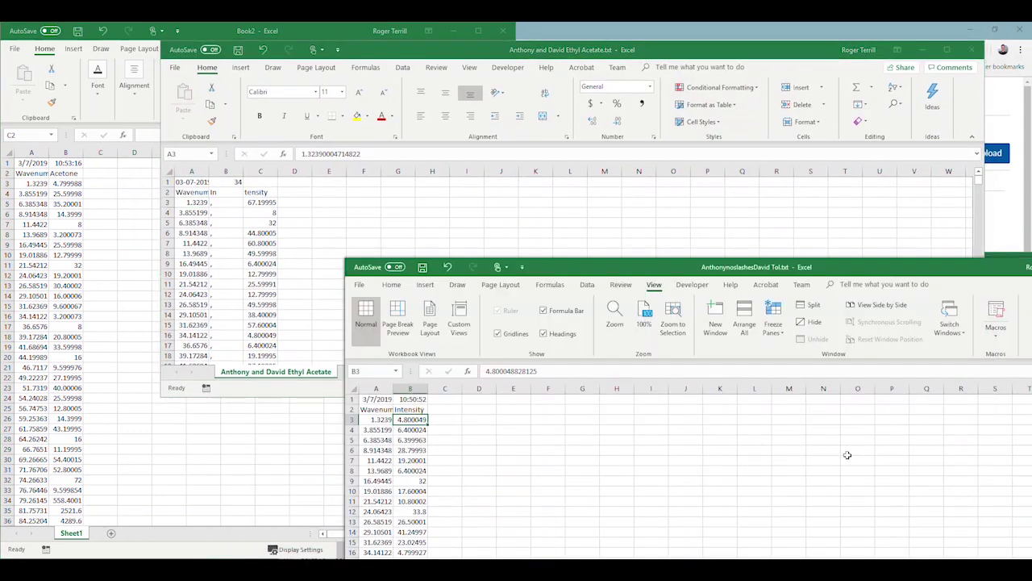
left_click_drag(849, 267, 677, 90)
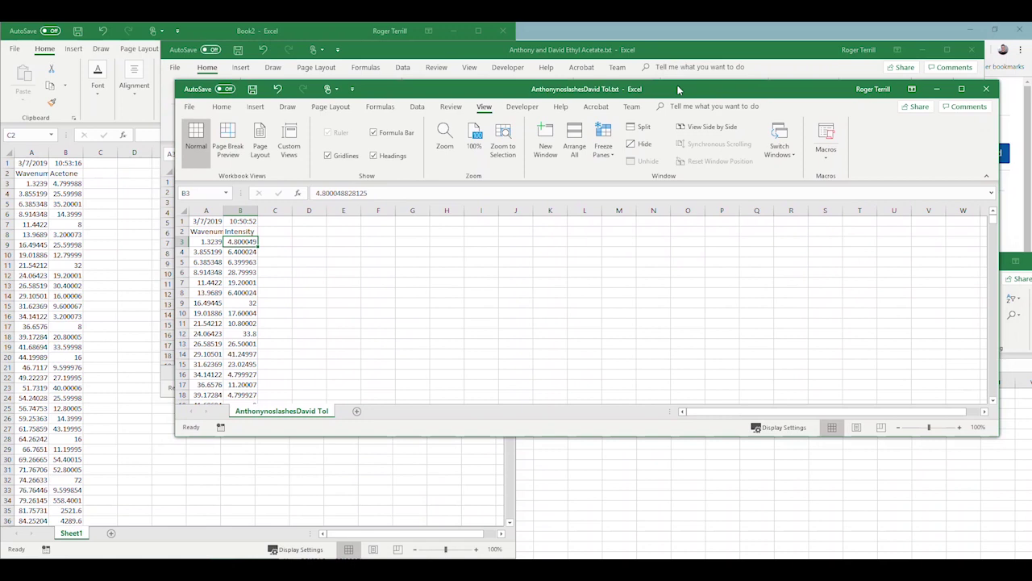
left_click_drag(678, 88, 629, 94)
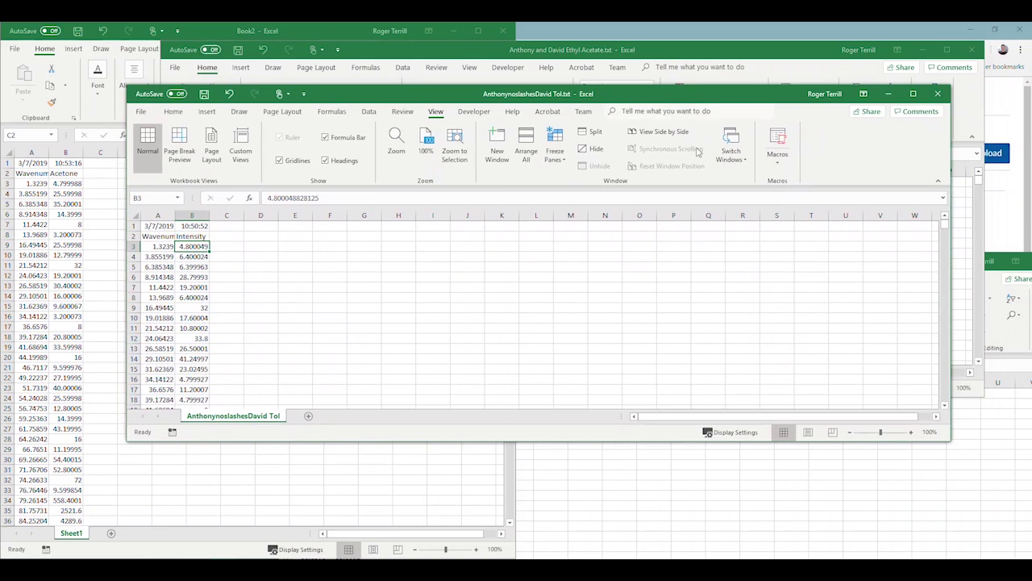
left_click(988, 323)
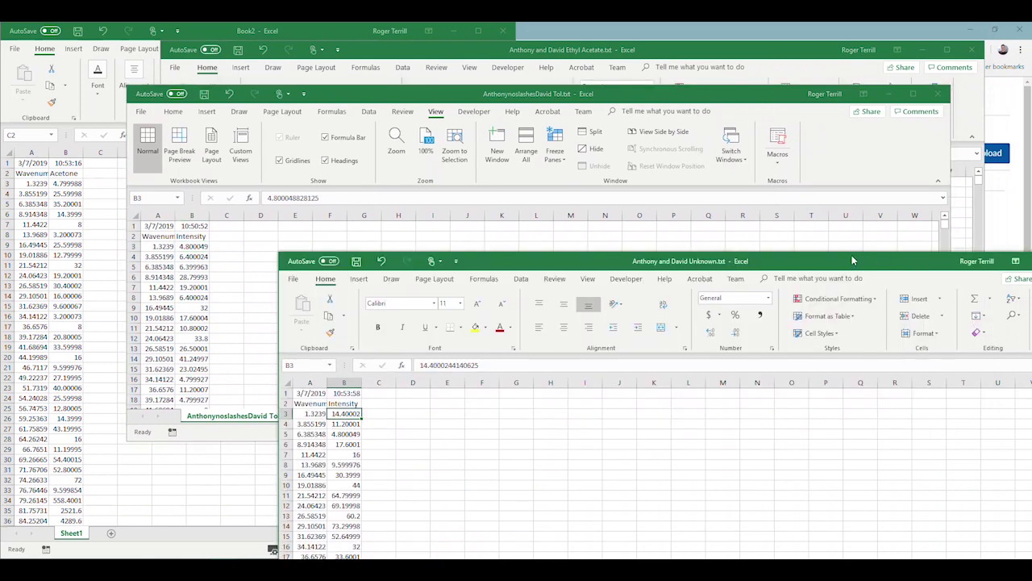
left_click_drag(845, 263, 739, 170)
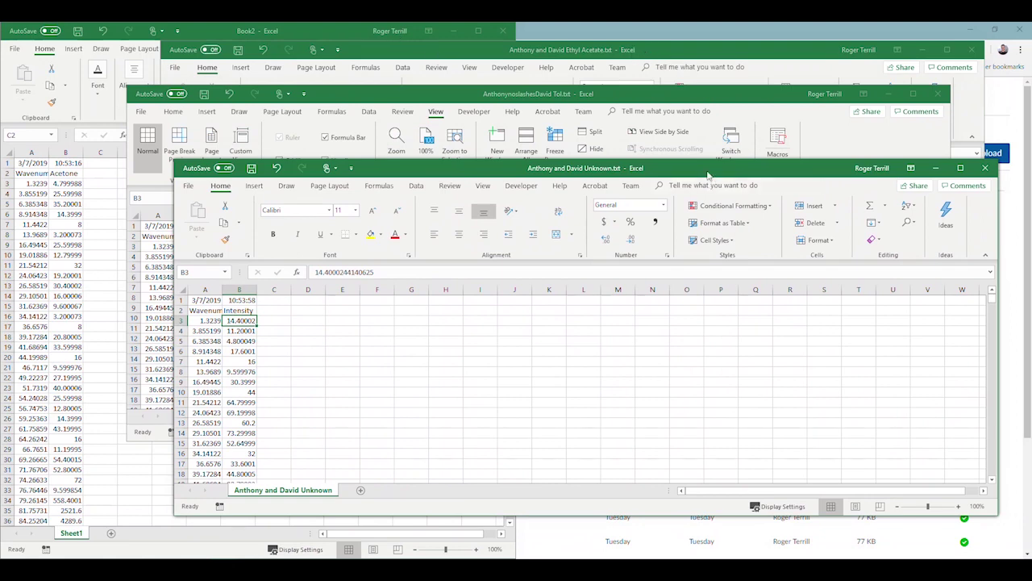
left_click(672, 98)
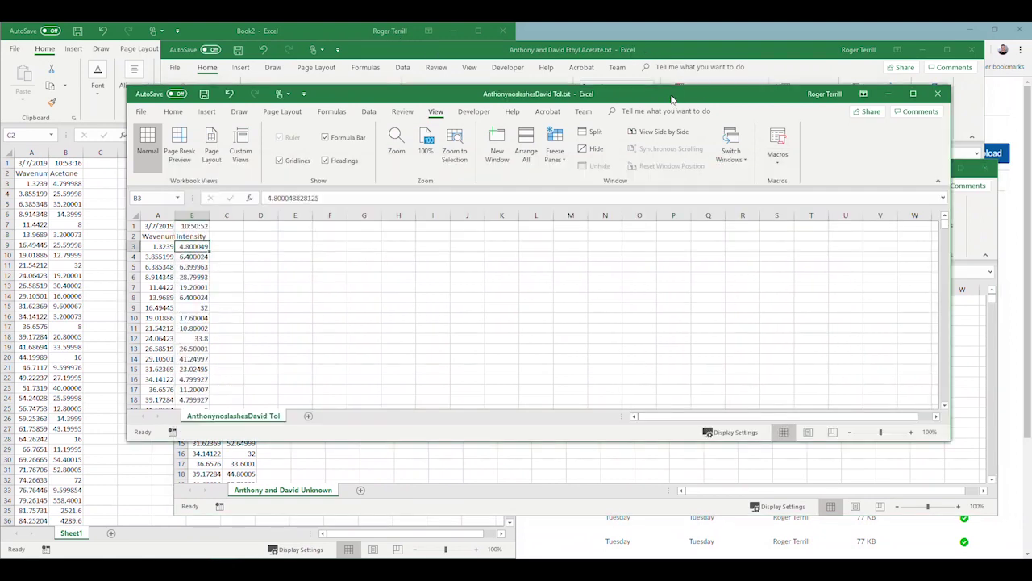
Paste the toluene intensity column B into Book2 column C
left_click(199, 215)
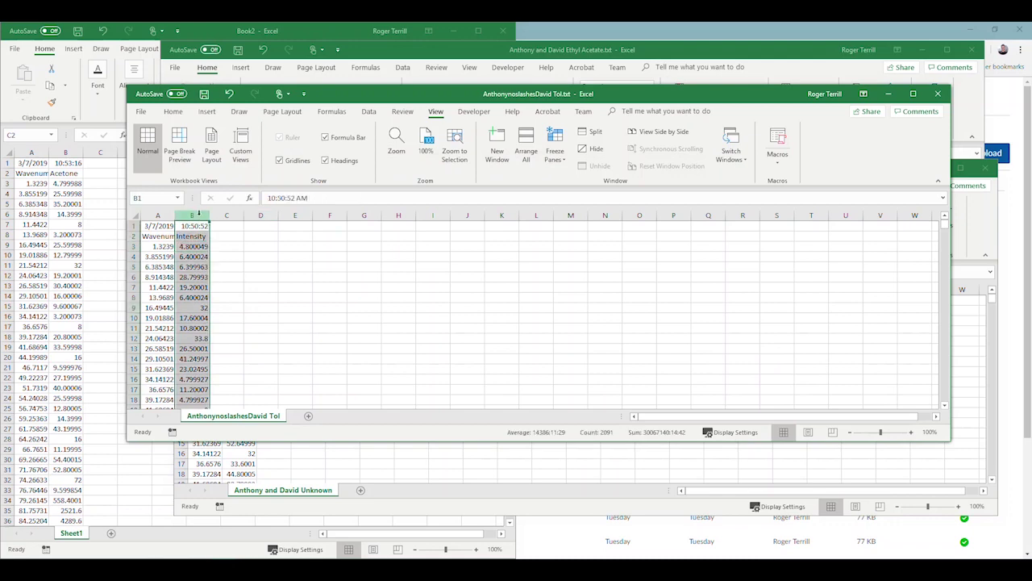
key("ctrl+c")
left_click(92, 165)
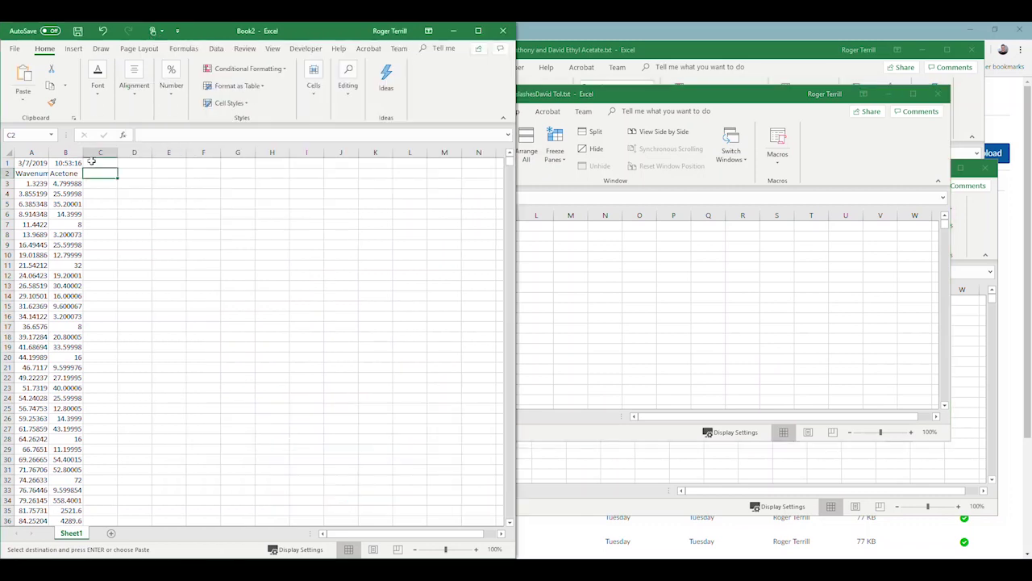
left_click(99, 161)
left_click(99, 154)
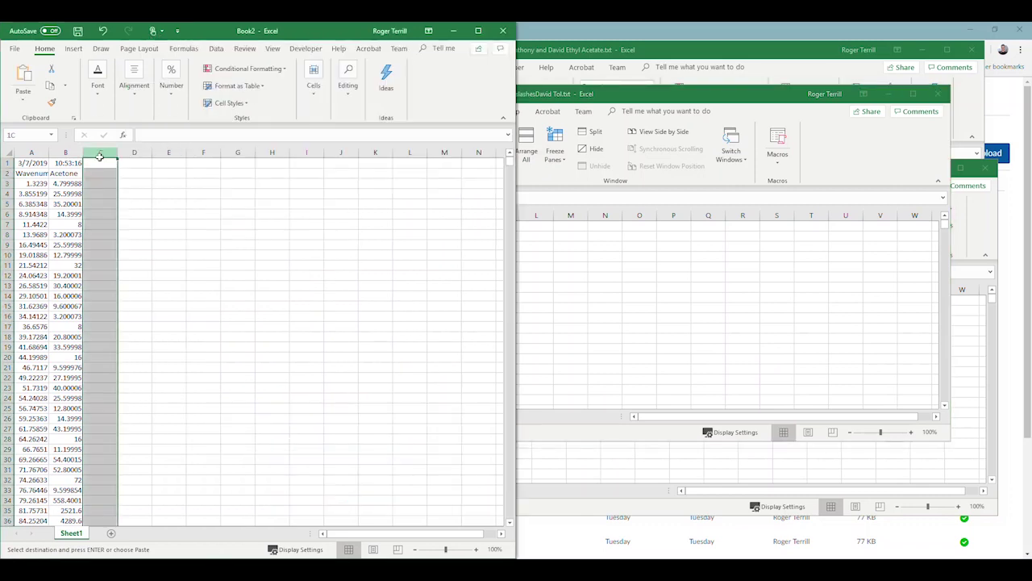
key("ctrl+v")
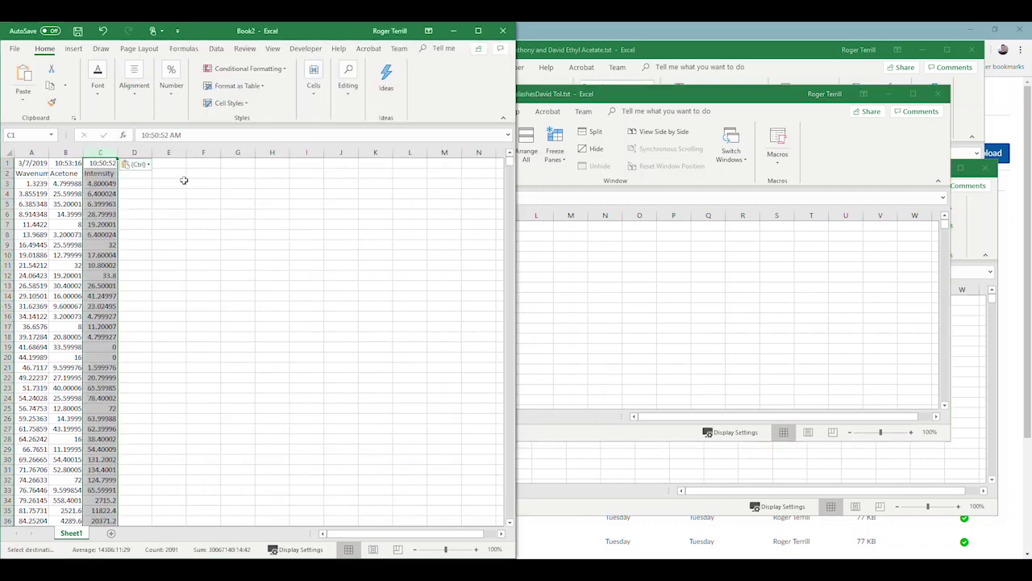
Rename the C2 header to Toluene
double_click(112, 173)
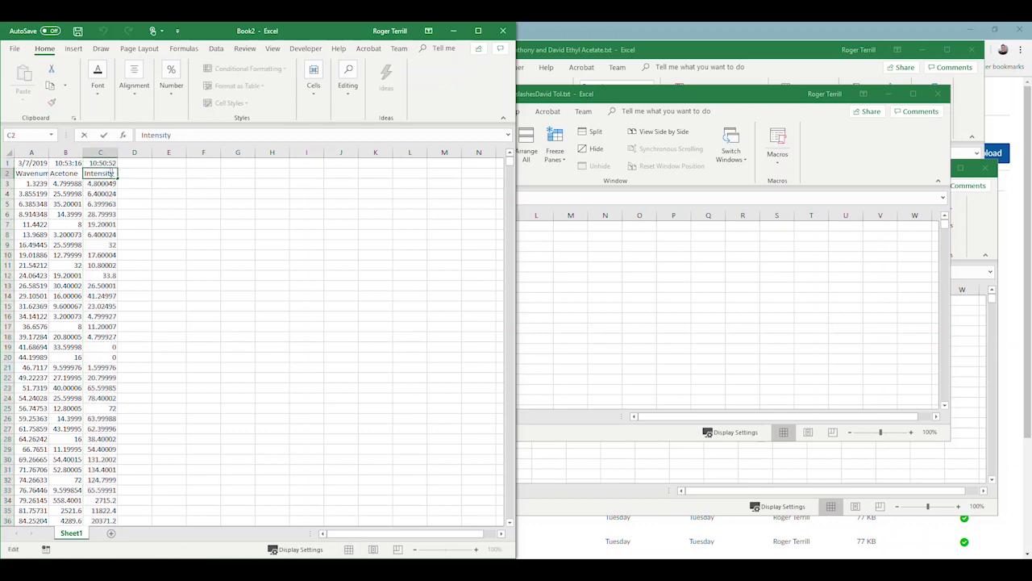
left_click_drag(114, 173, 40, 165)
type("Toluene")
key("Return")
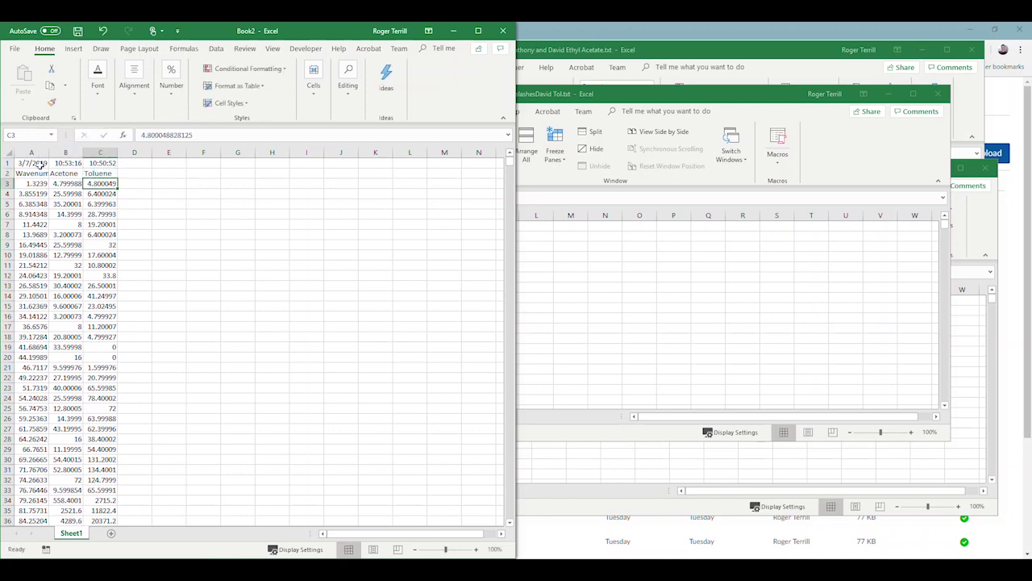
left_click(661, 102)
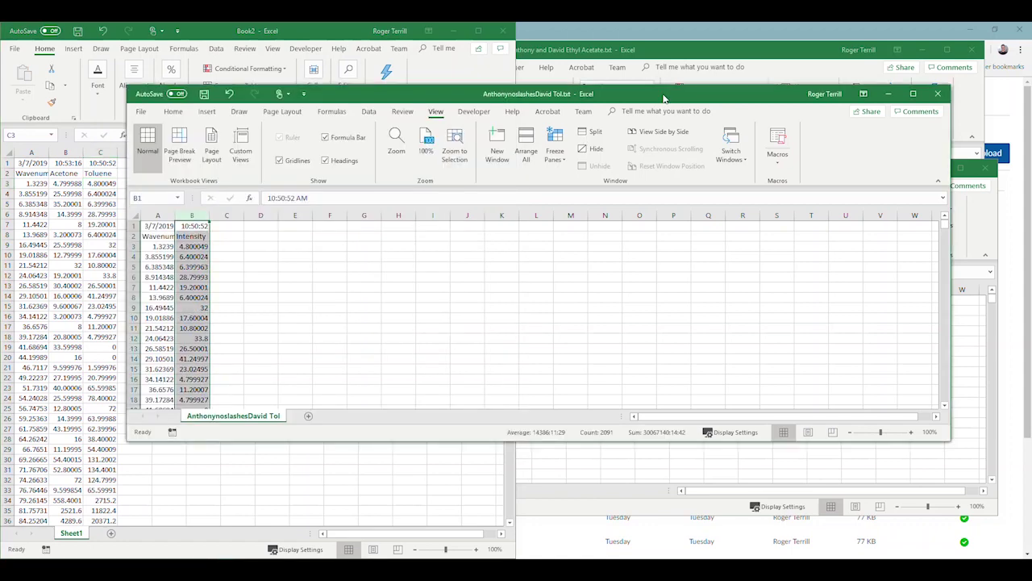
Paste the ethyl acetate intensity column into Book2 column D
left_click(915, 96)
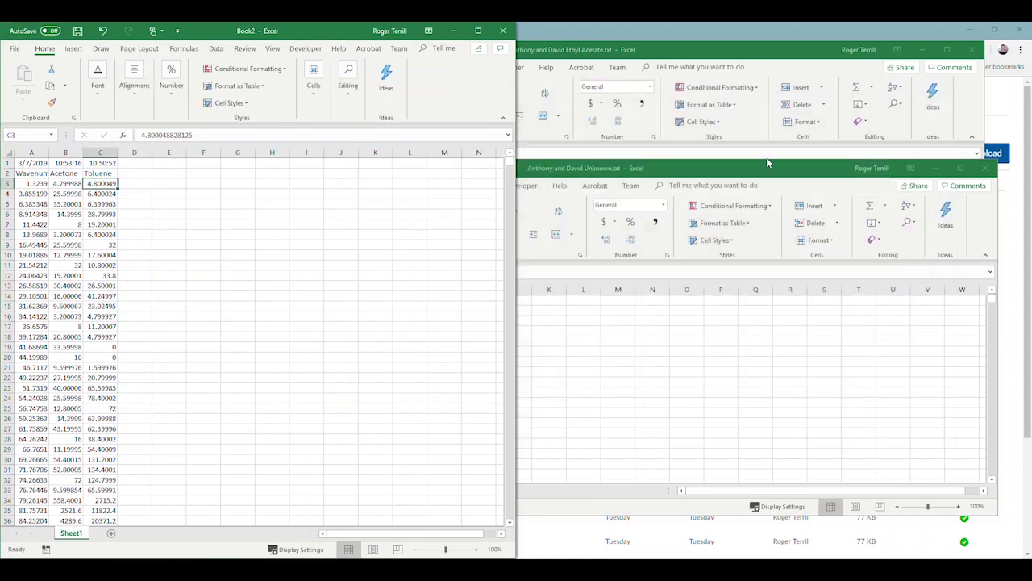
left_click(758, 54)
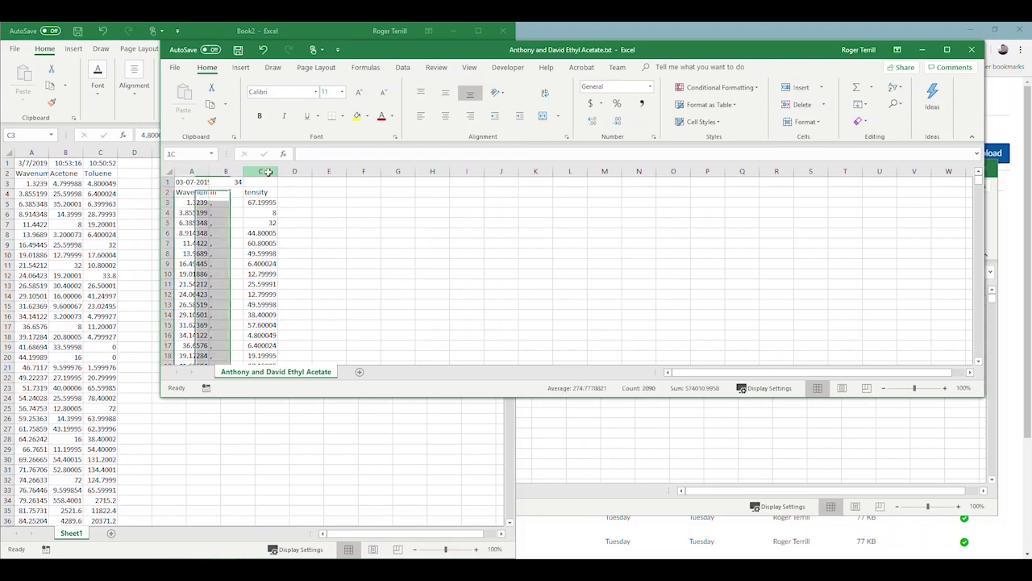
left_click(268, 171)
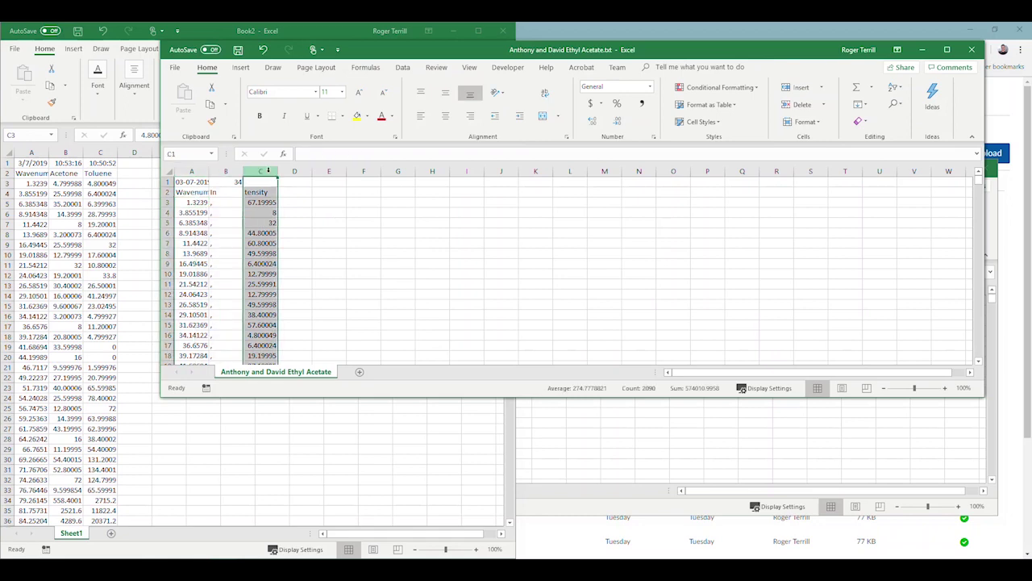
key("ctrl+c")
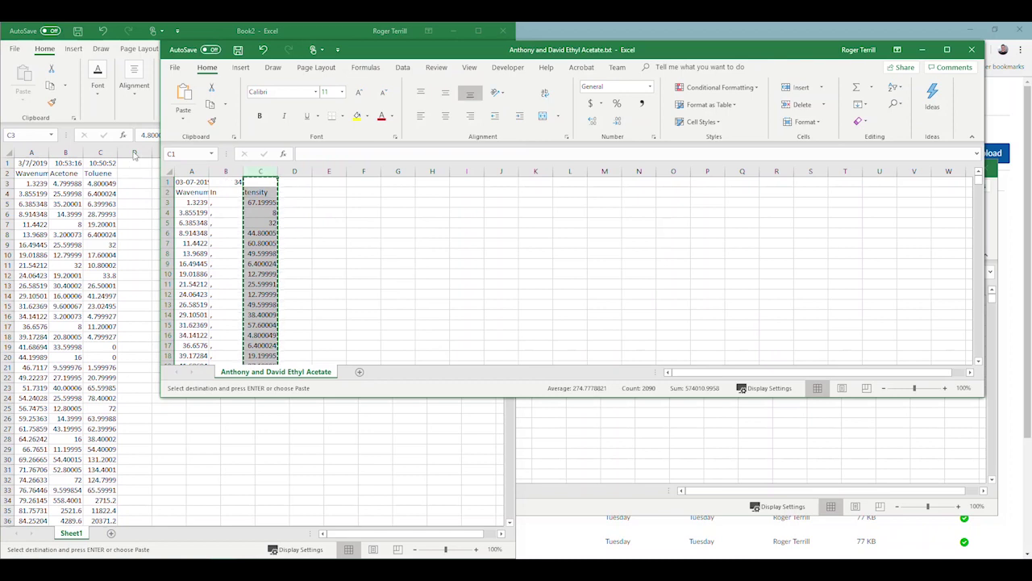
left_click(135, 155)
left_click(134, 153)
key("ctrl+v")
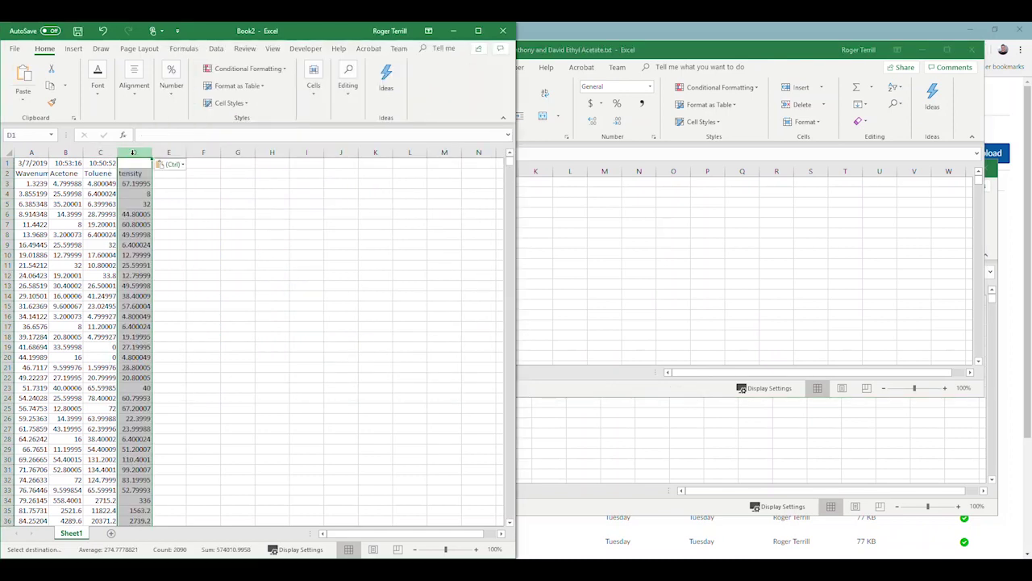
Rename the D2 header to Ethyl Acetate
left_click(203, 195)
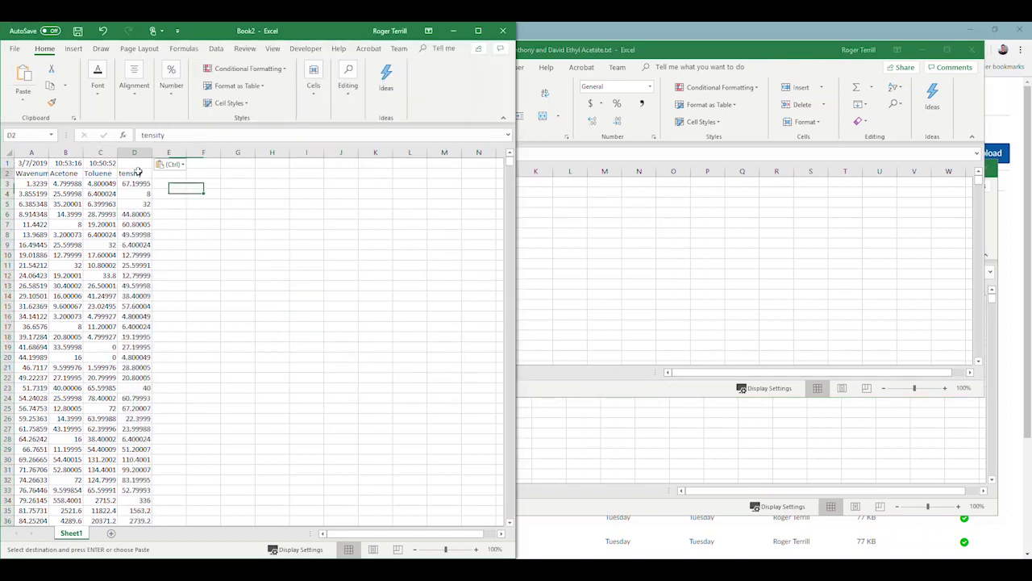
double_click(137, 172)
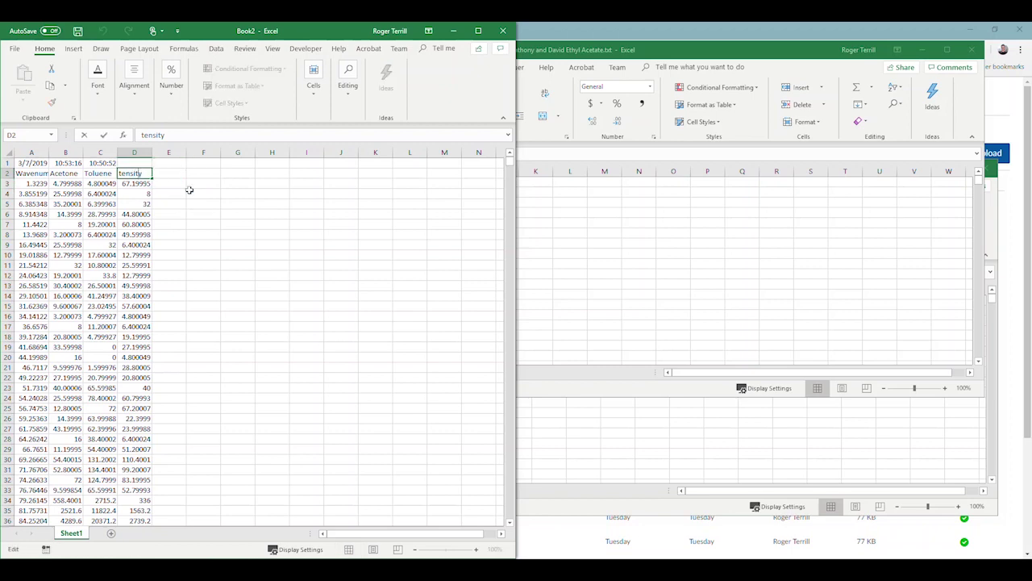
double_click(143, 172)
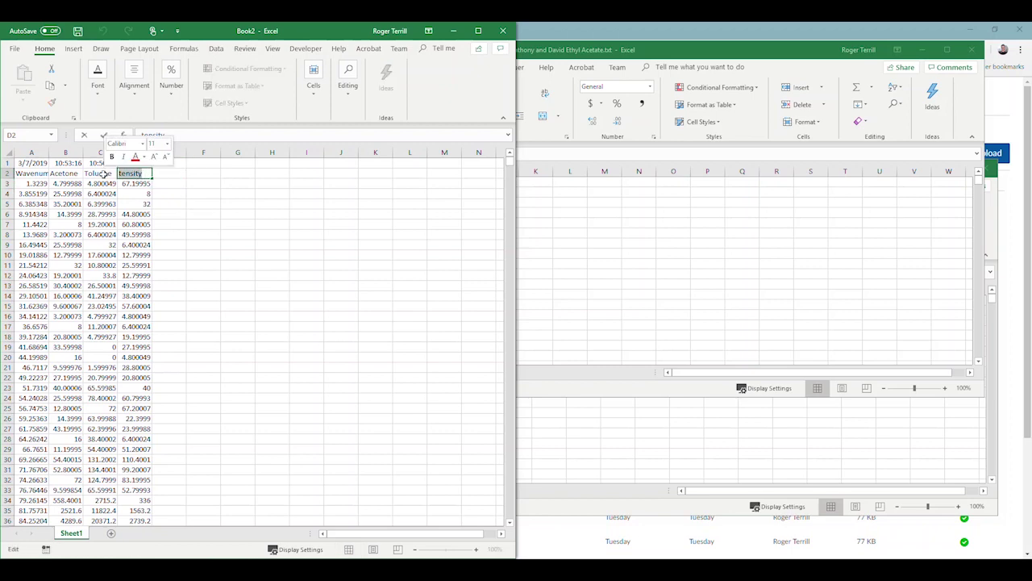
type("Ethyl Acetate")
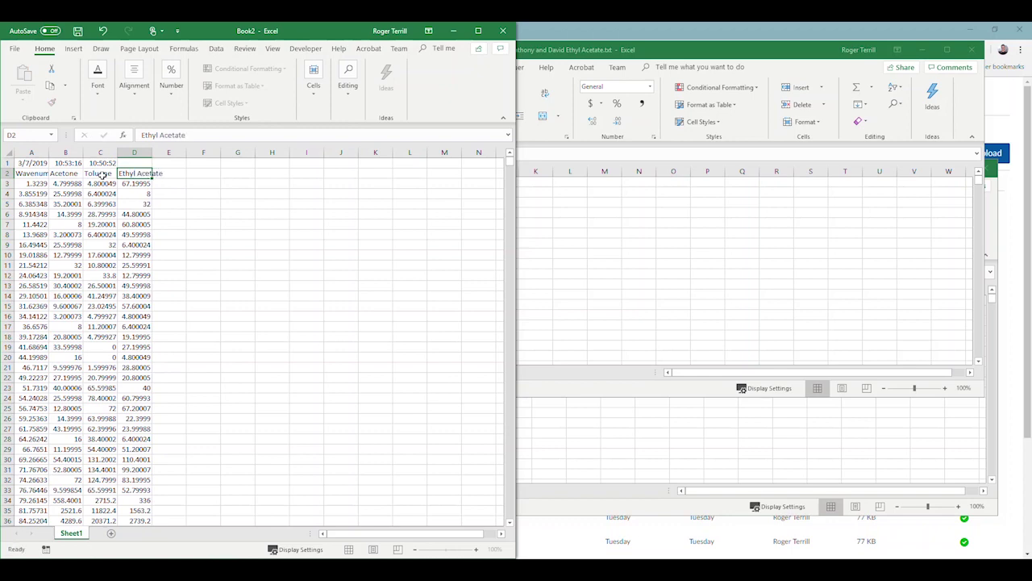
key("Return")
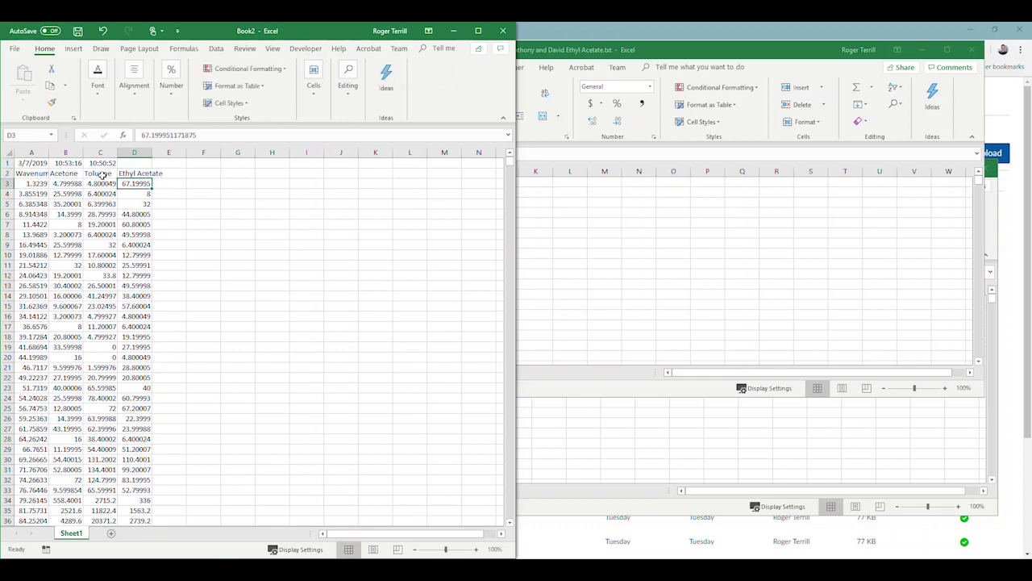
key("Up")
key("Up")
key("Down")
key("Right")
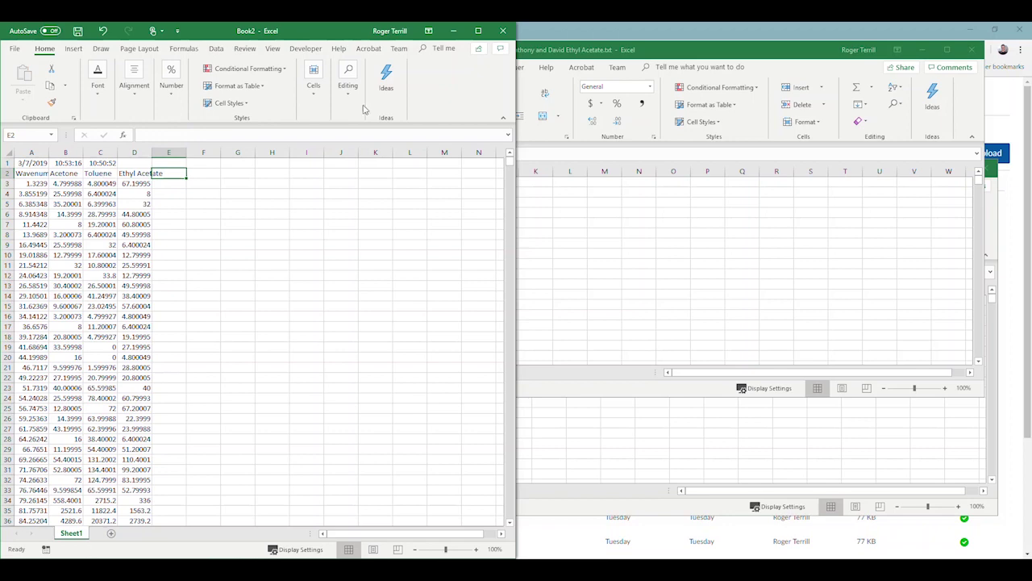
Close the ethyl acetate file and paste the Unknown intensities into Book2 column E
left_click(662, 53)
left_click(973, 50)
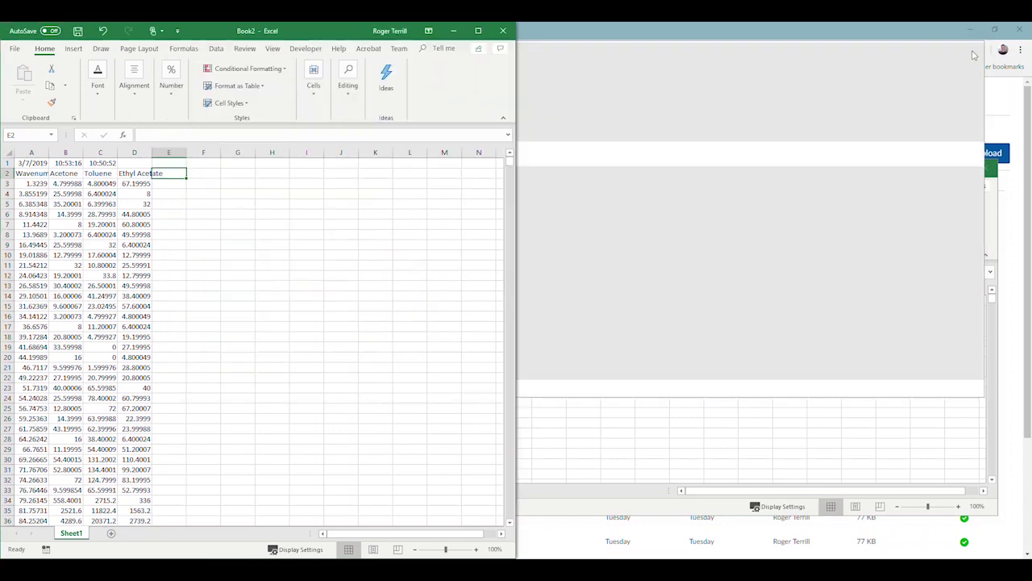
left_click_drag(712, 168, 679, 105)
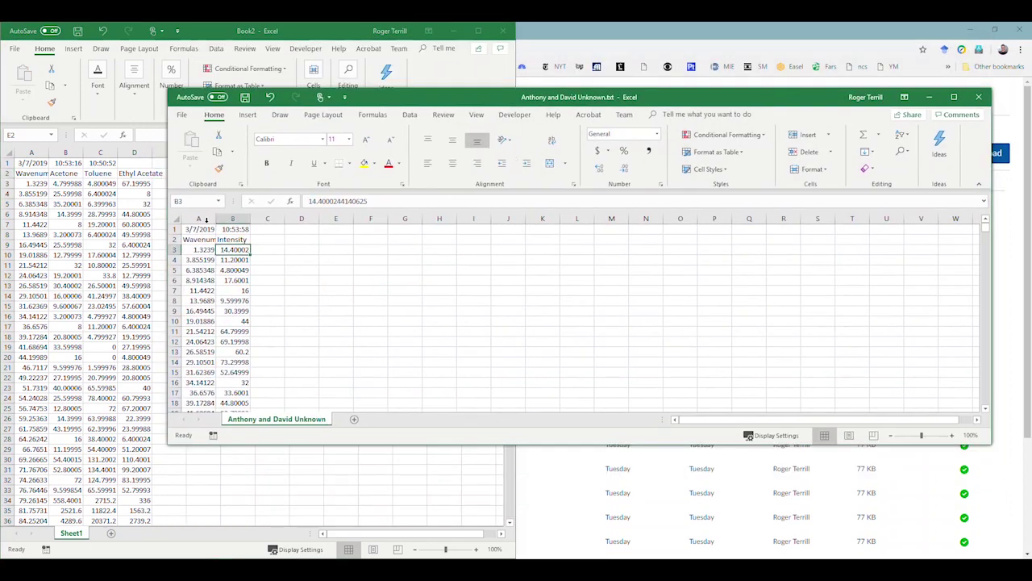
left_click(239, 219)
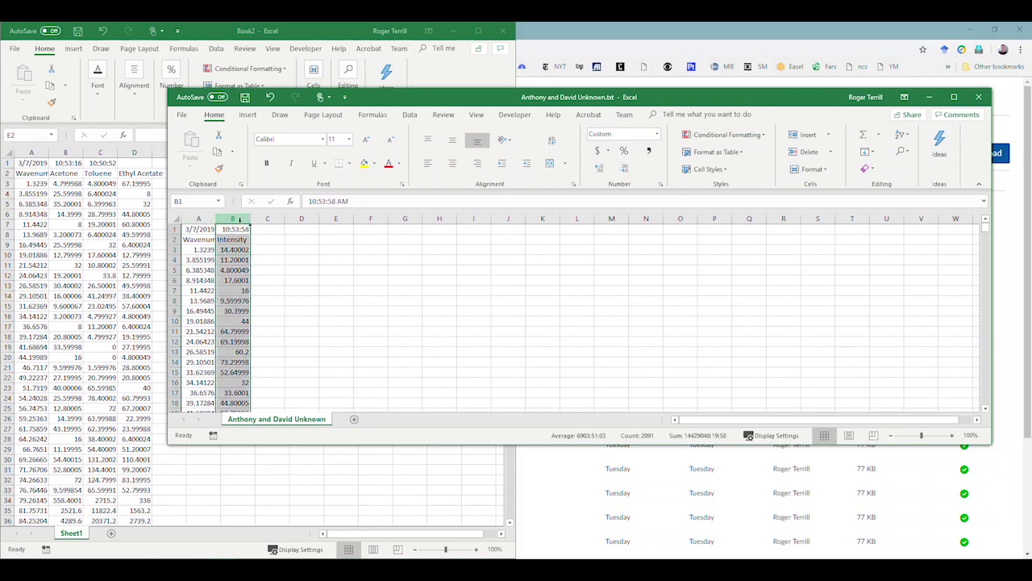
key("ctrl+c")
left_click(326, 30)
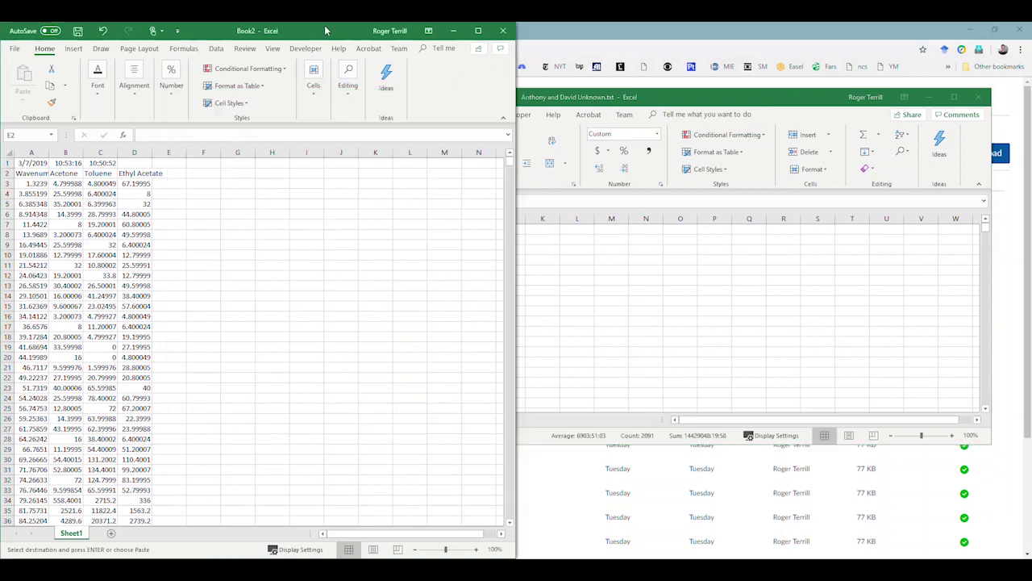
left_click(179, 152)
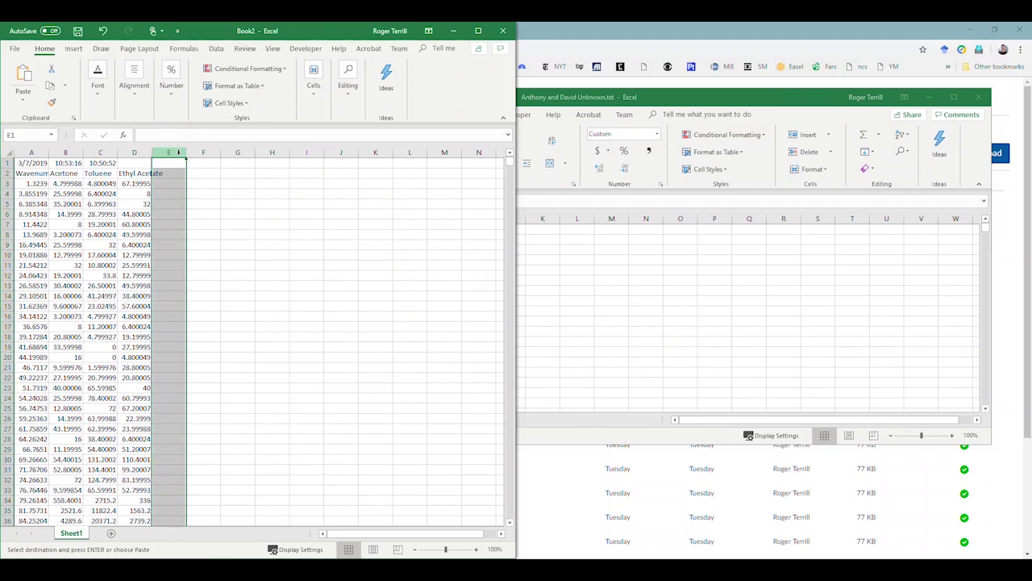
key("ctrl+v")
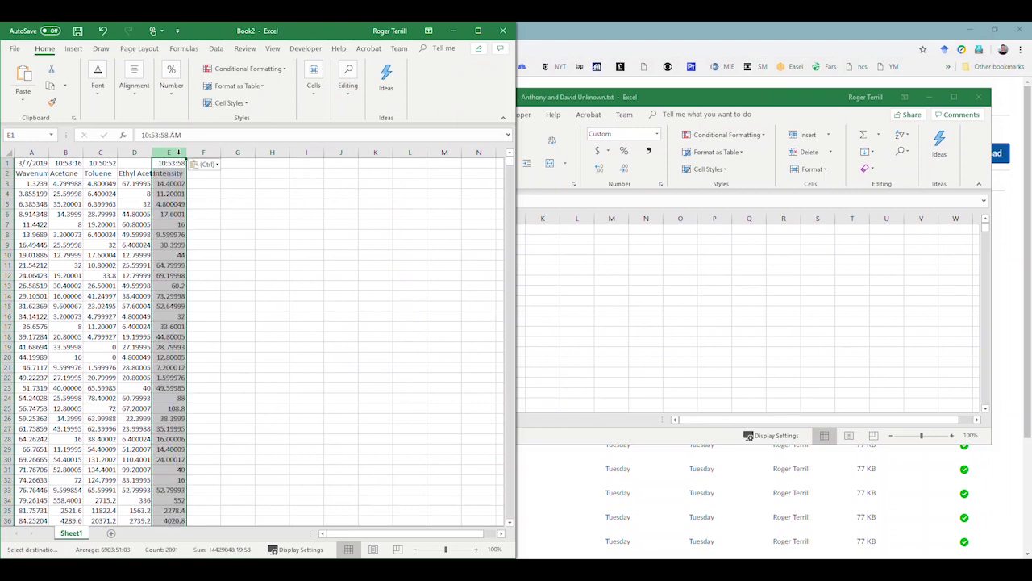
Rename the E2 header to Unknown
left_click(182, 171)
double_click(156, 135)
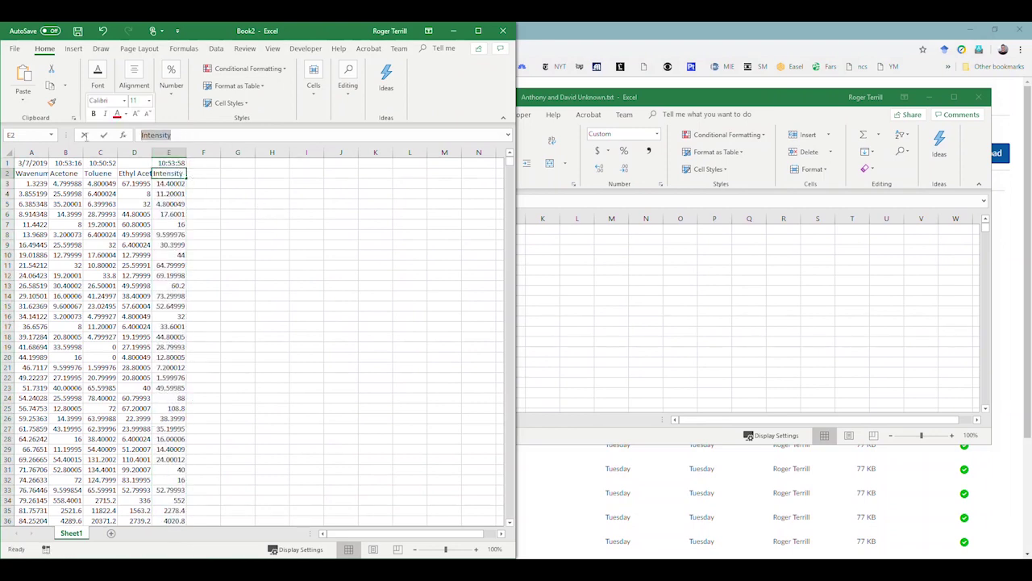
type("Unknown")
key("Return")
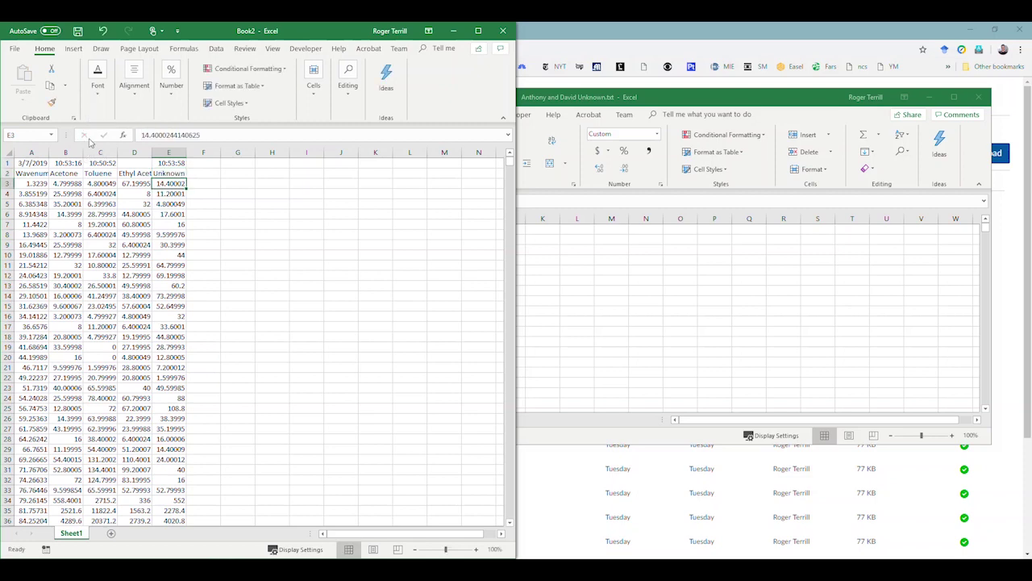
left_click(236, 202)
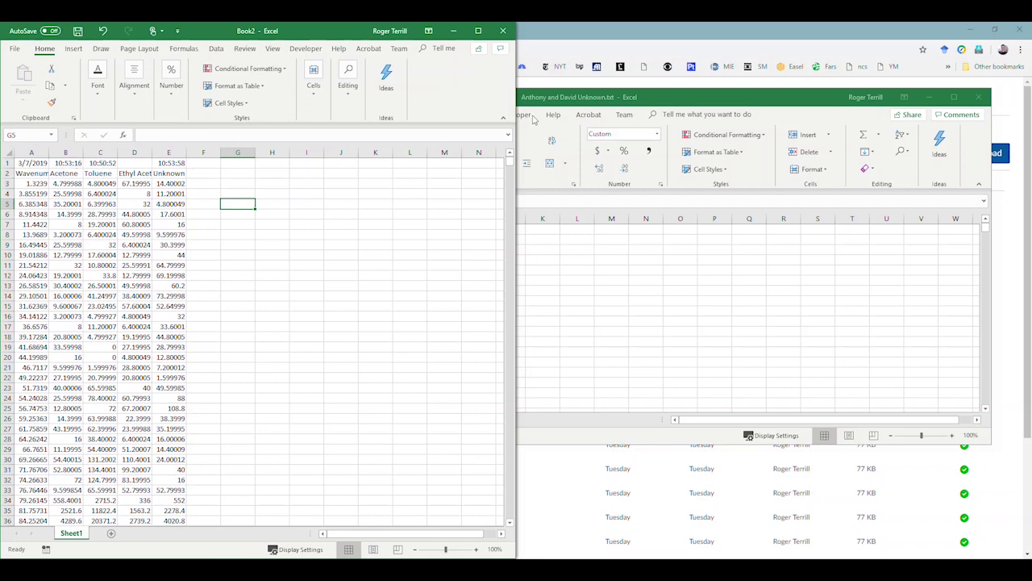
Close the Unknown data file and maximize Book2
left_click(569, 98)
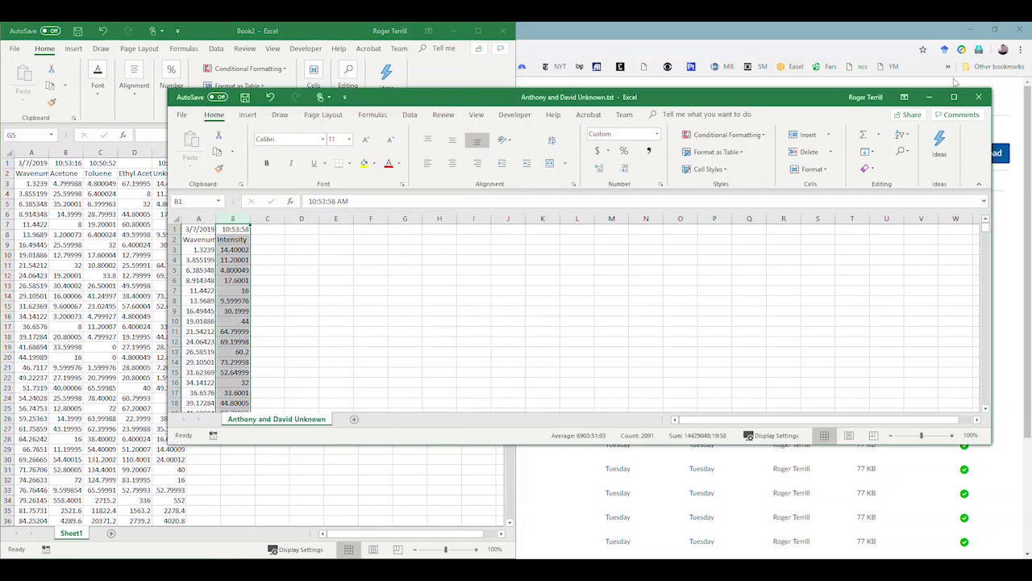
left_click(978, 97)
left_click(315, 227)
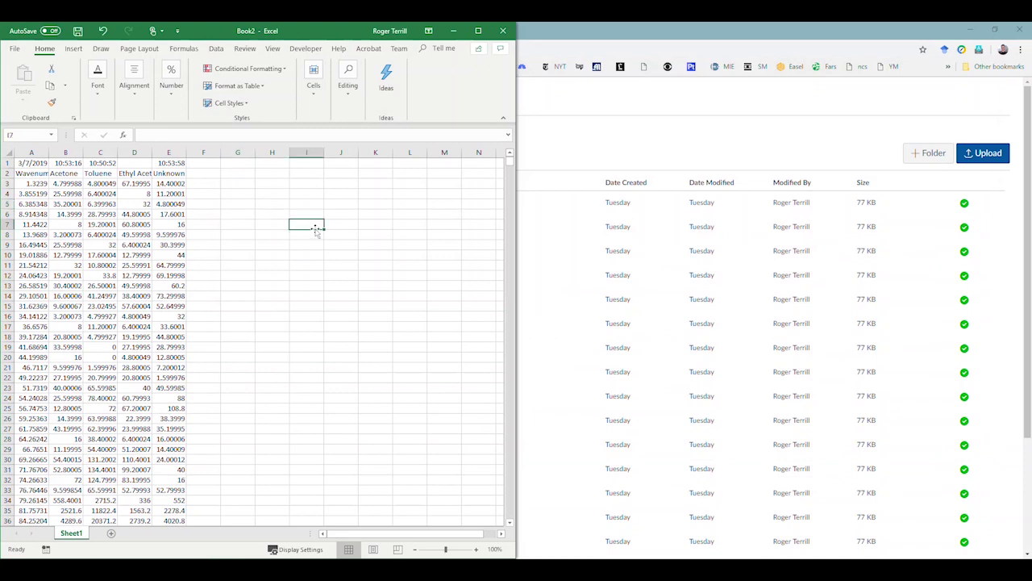
left_click(479, 31)
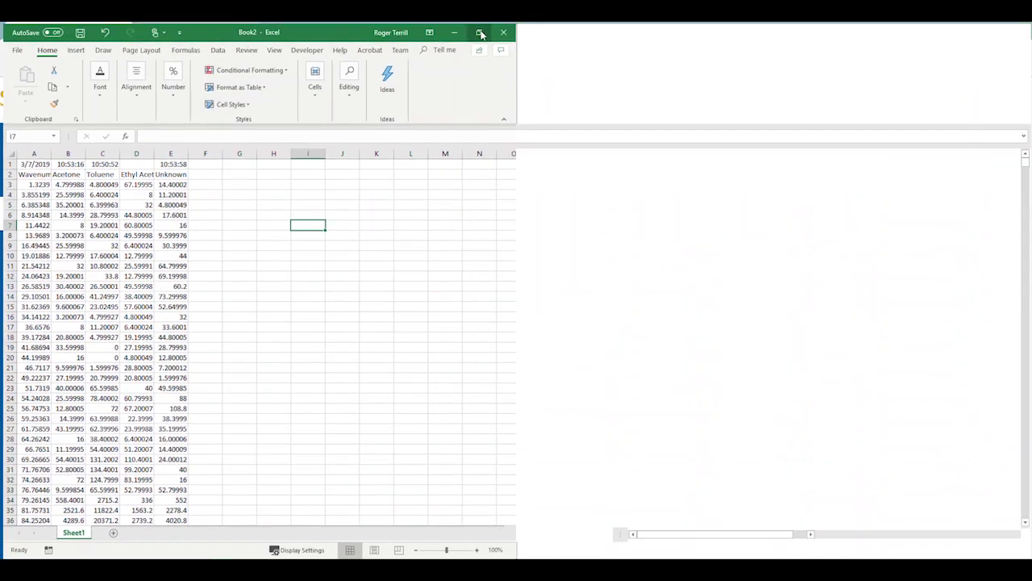
Check the first Wavenumber and Unknown values in the combined table
left_click(446, 205)
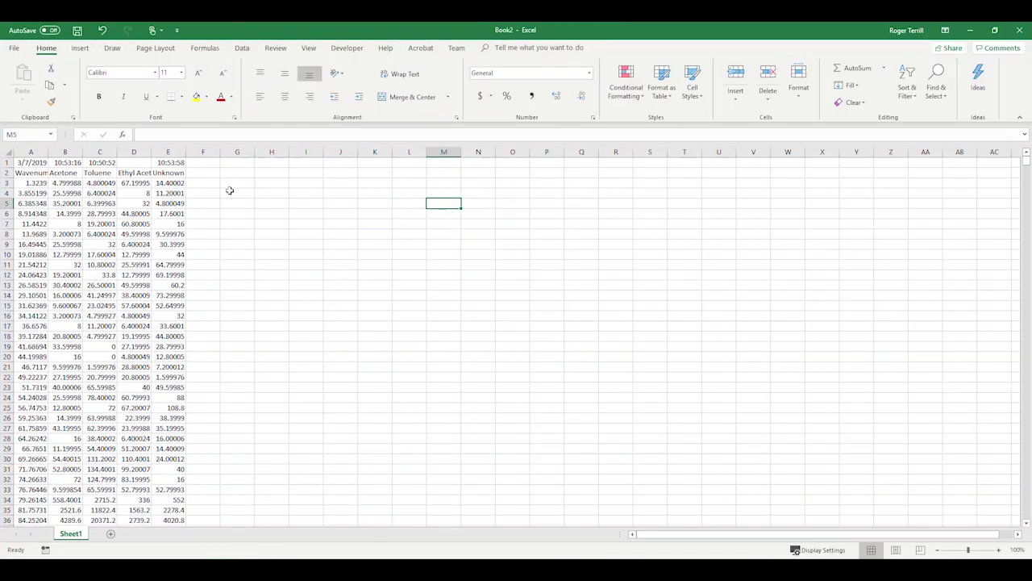
left_click(40, 183)
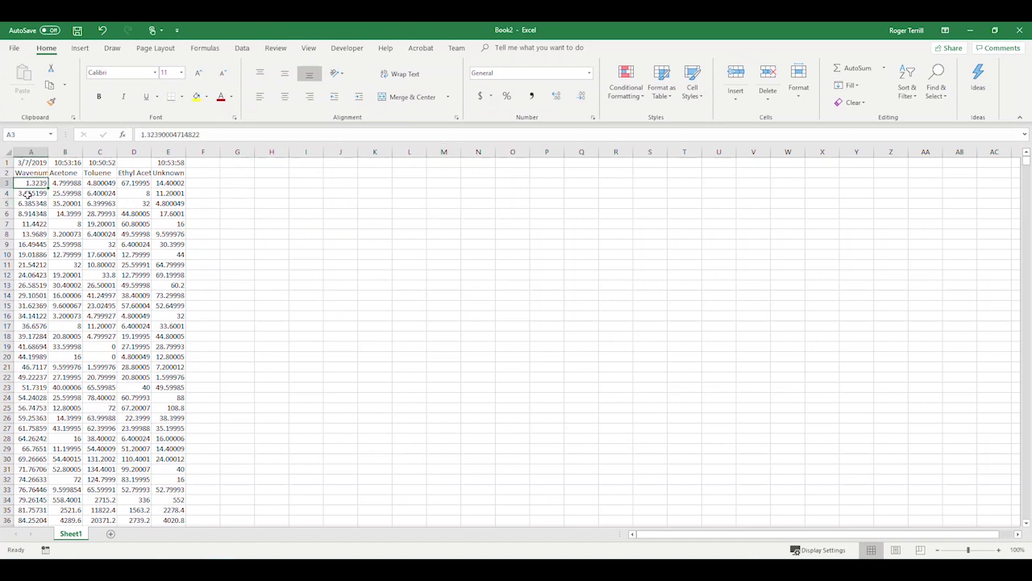
left_click(31, 192)
left_click(31, 184)
left_click(235, 176)
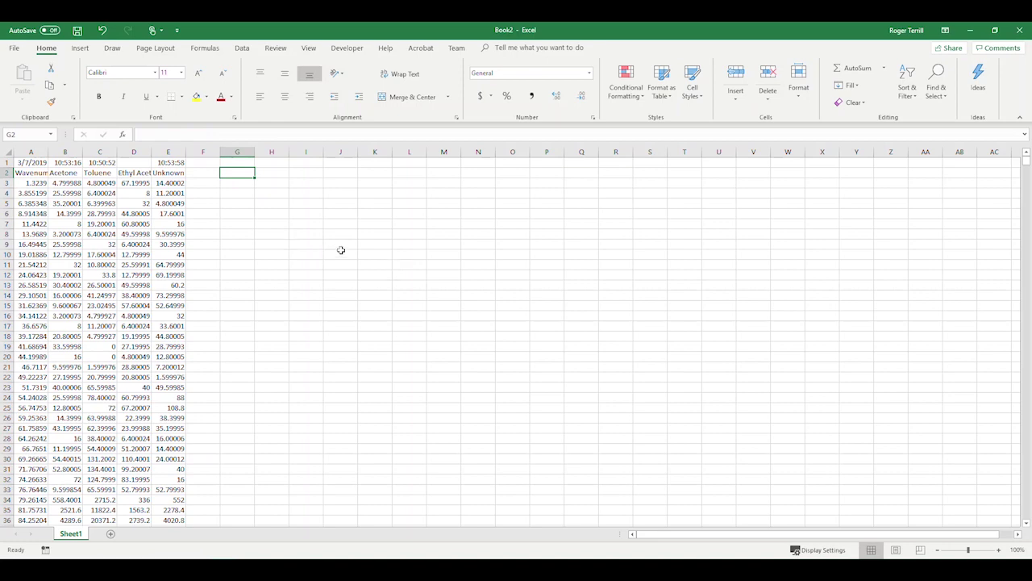
left_click(173, 183)
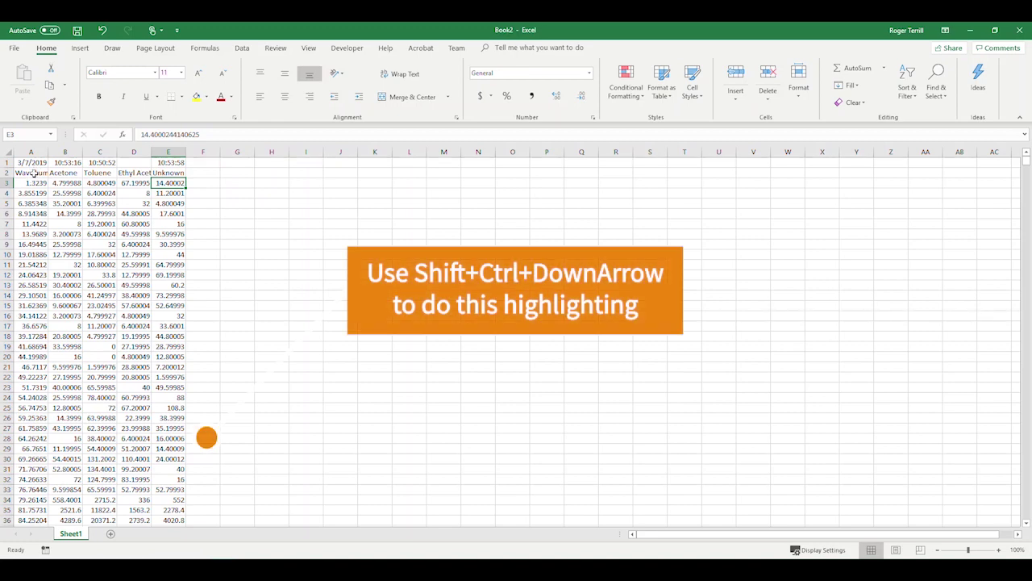
Select A2:E down to the last data row and show the Insert chart options
left_click_drag(32, 174, 160, 184)
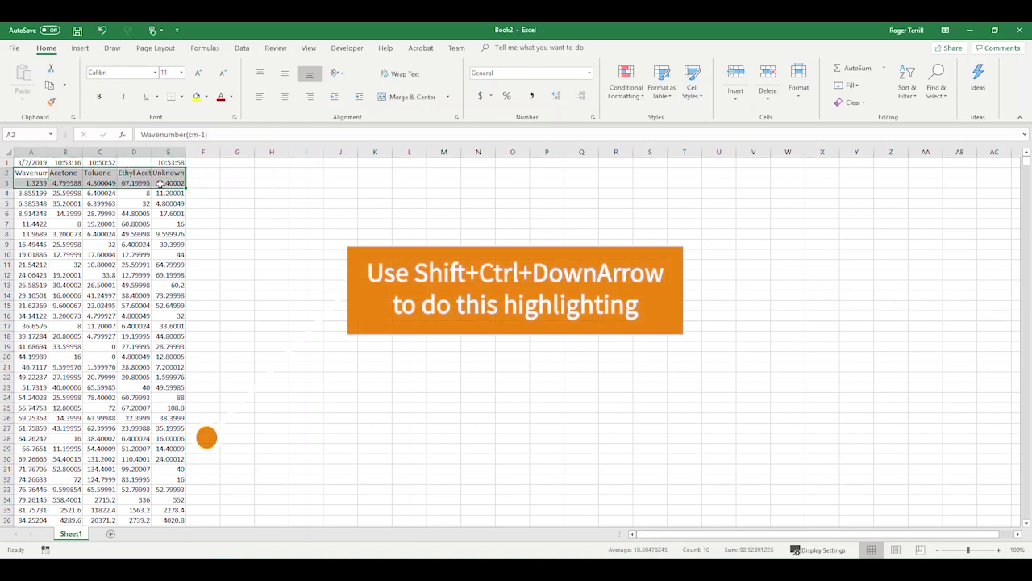
key("ctrl+shift+Down")
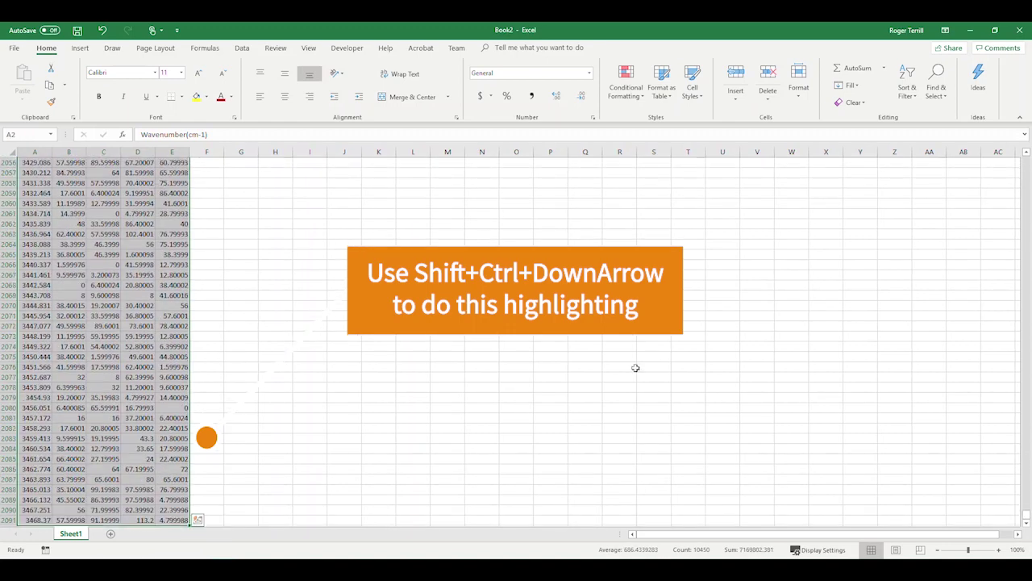
left_click_drag(1022, 462, 1029, 155)
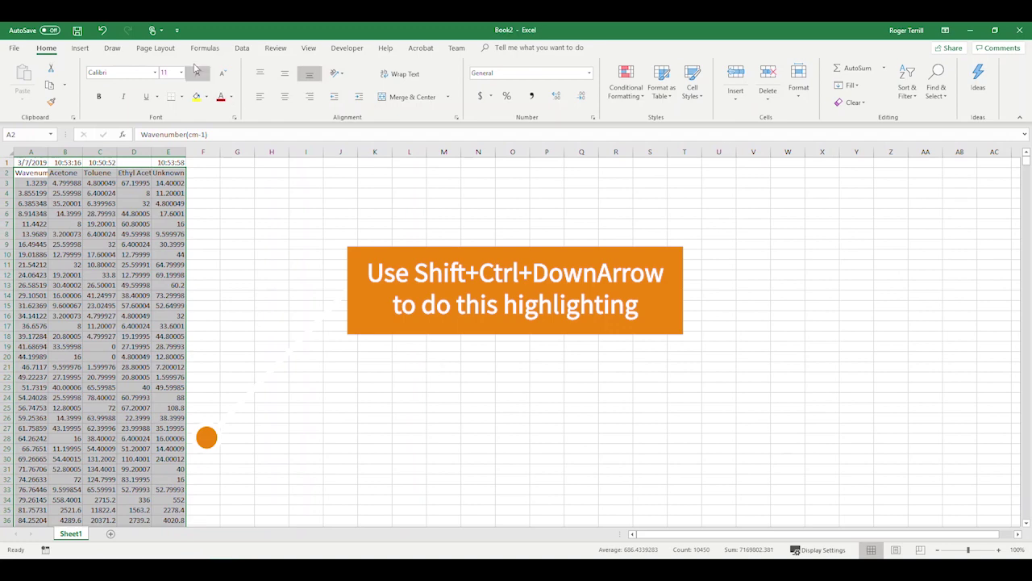
left_click(244, 50)
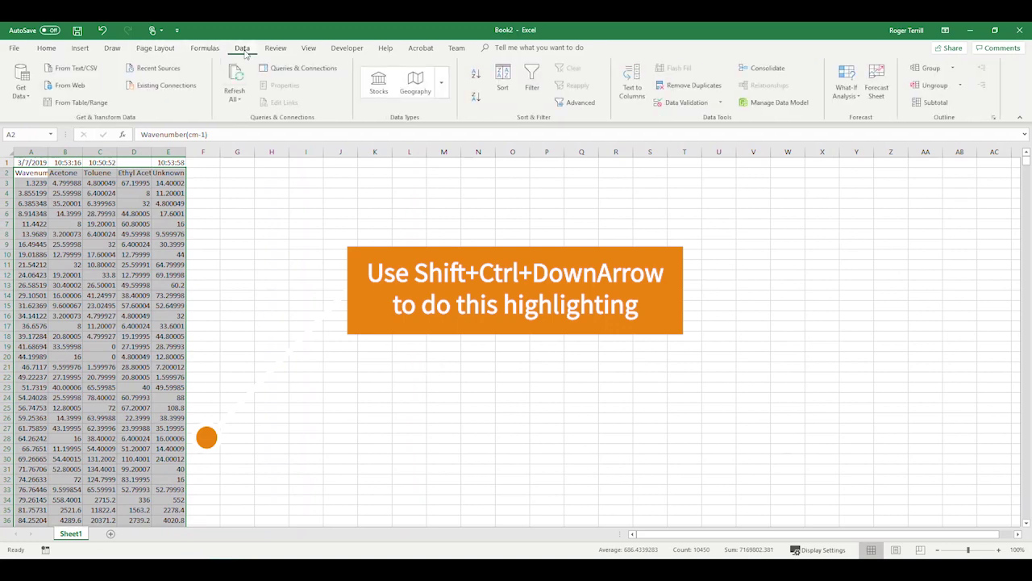
left_click(80, 50)
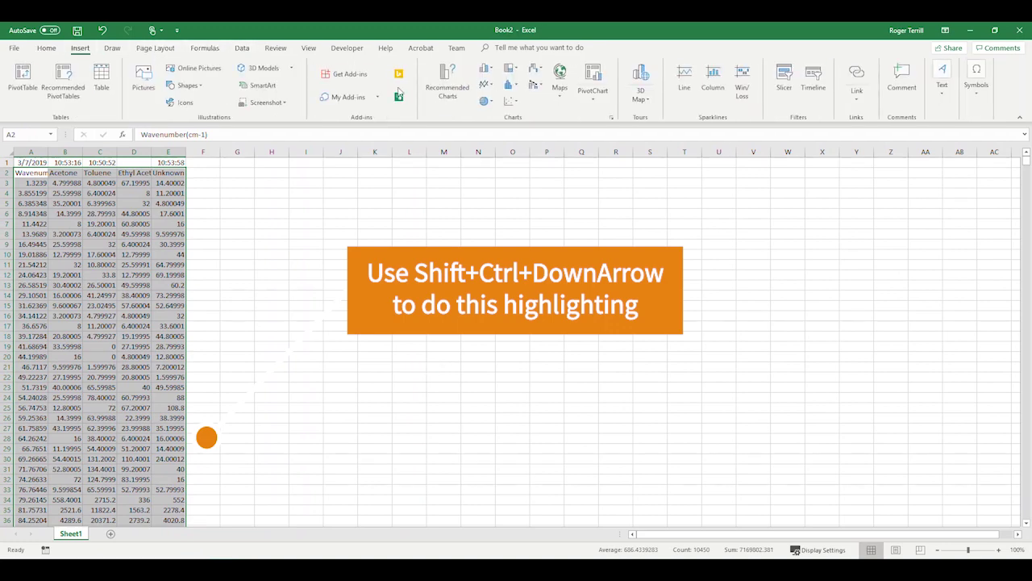
Insert a Scatter with Straight Lines chart and move it beside the data
left_click(510, 105)
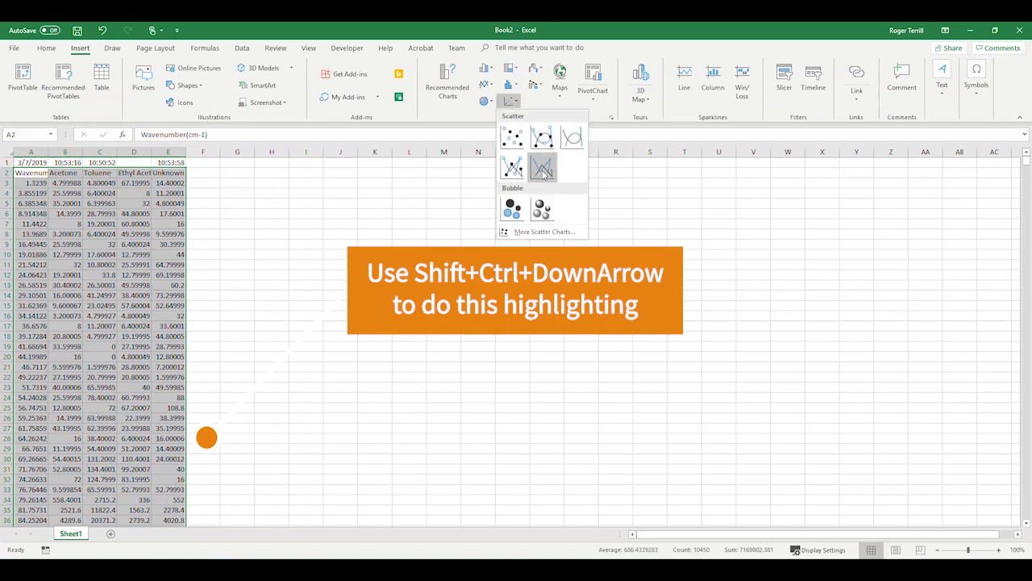
left_click(543, 174)
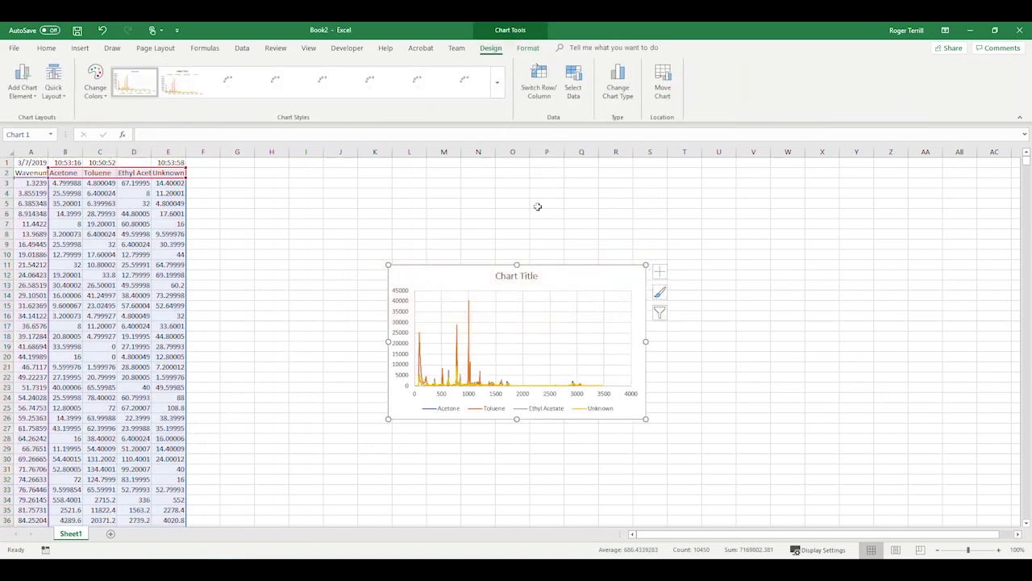
mouse_move(573, 278)
left_mouse_down()
mouse_move(546, 242)
mouse_move(427, 206)
left_mouse_up()
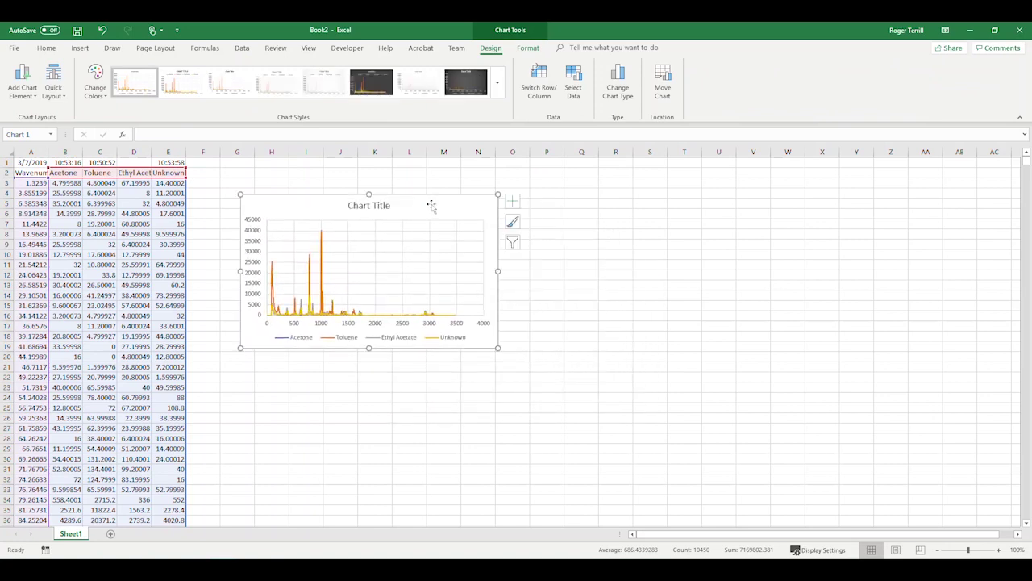
left_click(576, 210)
left_click_drag(422, 210, 402, 182)
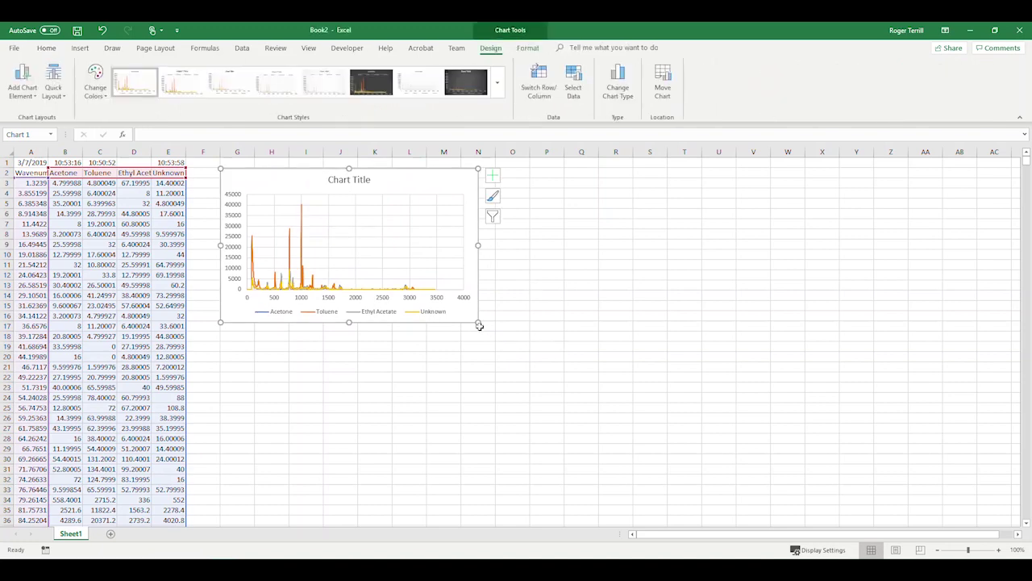
Enlarge the chart down and to the right from its corner handle
left_click_drag(479, 325, 764, 459)
left_click(853, 411)
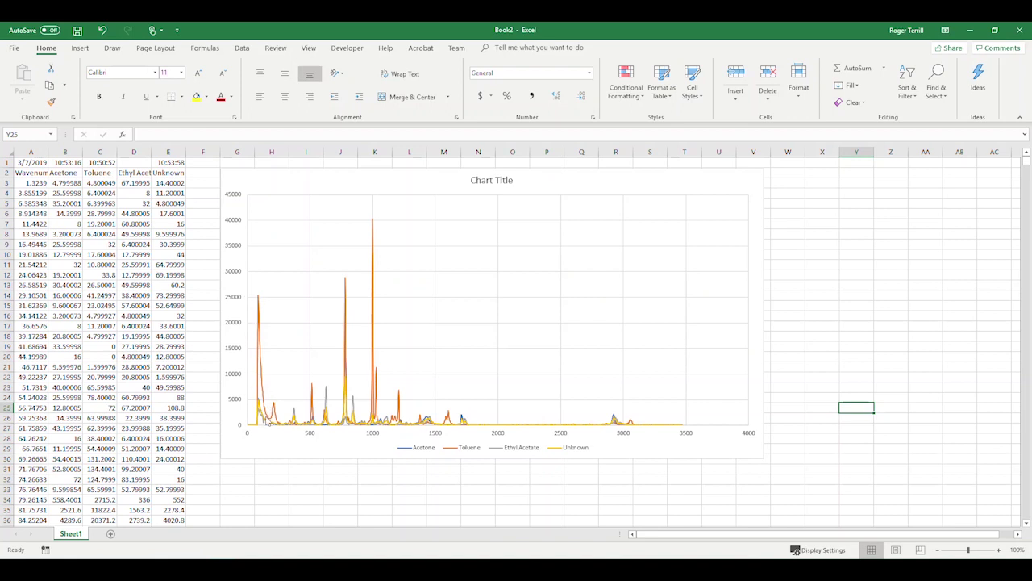
mouse_move(264, 420)
Set the wavenumber axis bounds to a minimum of 125 and a maximum of 1825
mouse_move(267, 420)
mouse_move(477, 429)
left_click(503, 436)
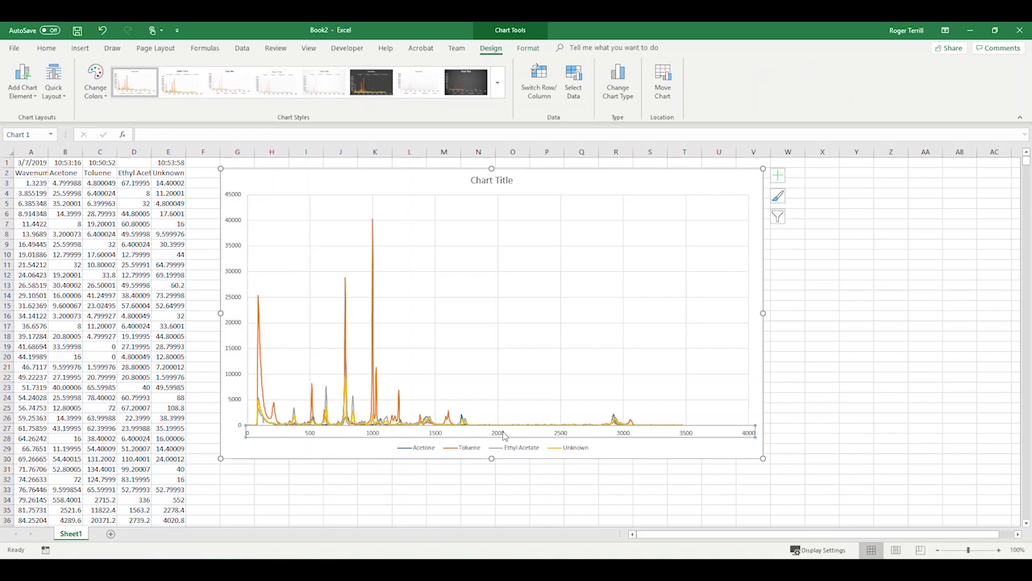
double_click(503, 436)
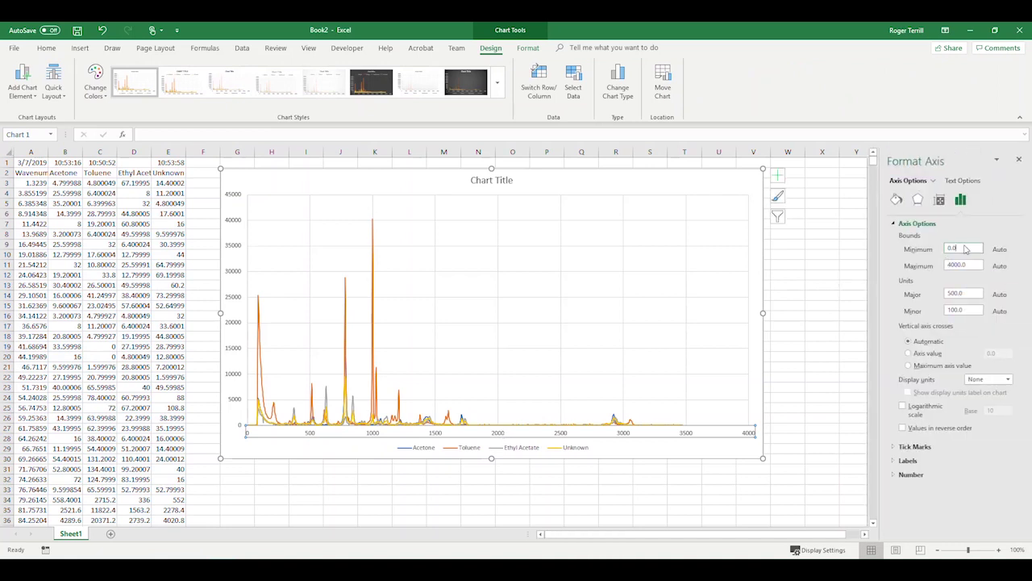
left_click_drag(966, 250, 934, 250)
type("125")
key("Tab")
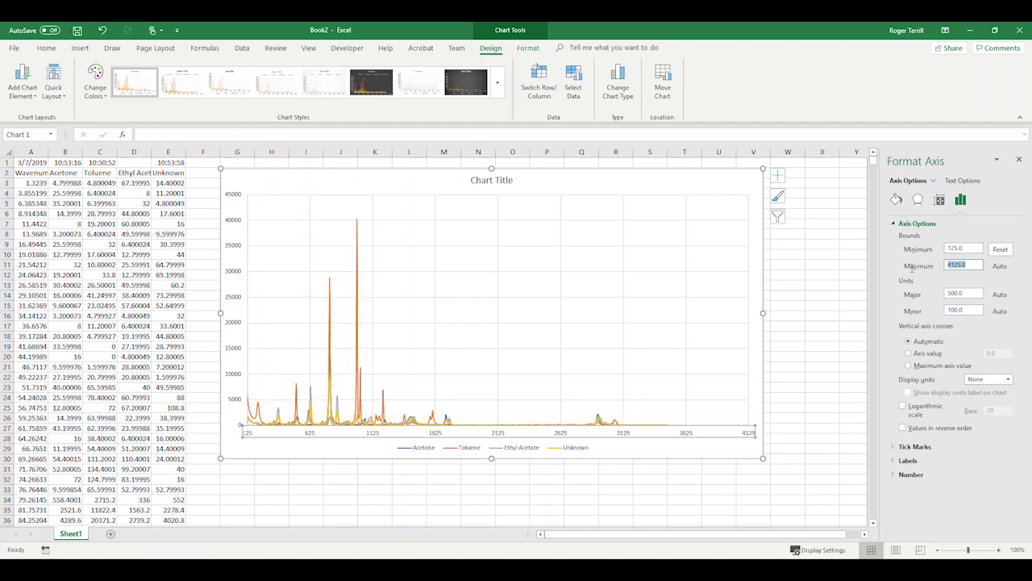
type("182255")
key("Return")
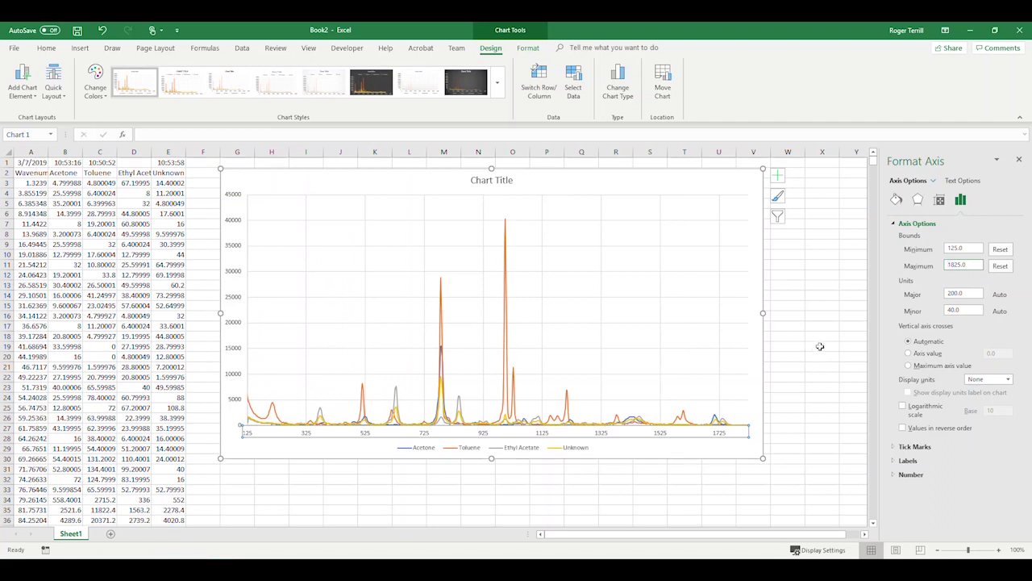
left_click(730, 451)
left_click(784, 438)
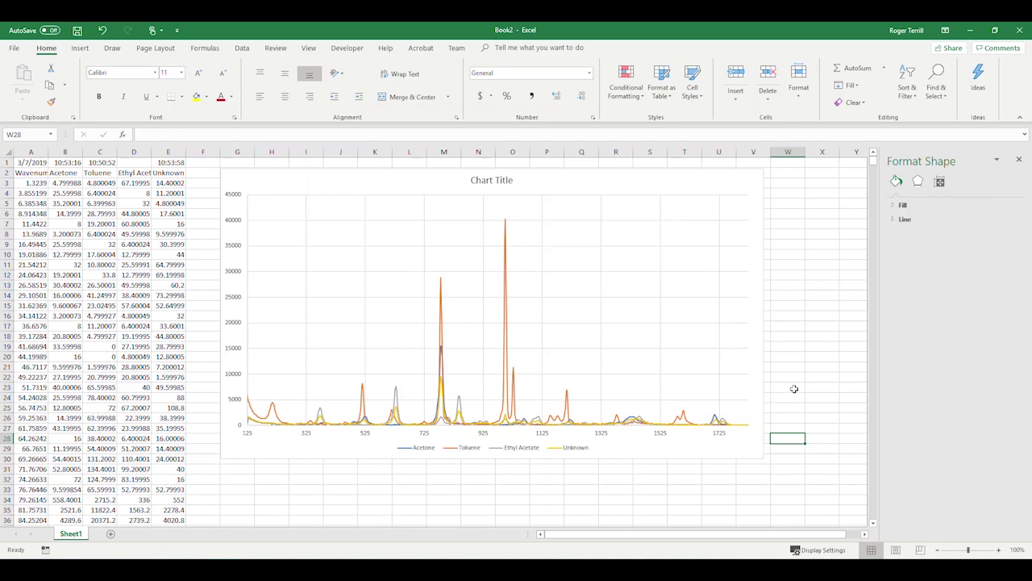
Replace the placeholder 'Chart Title' with 'Raman Mixture Analysis'
left_click(504, 186)
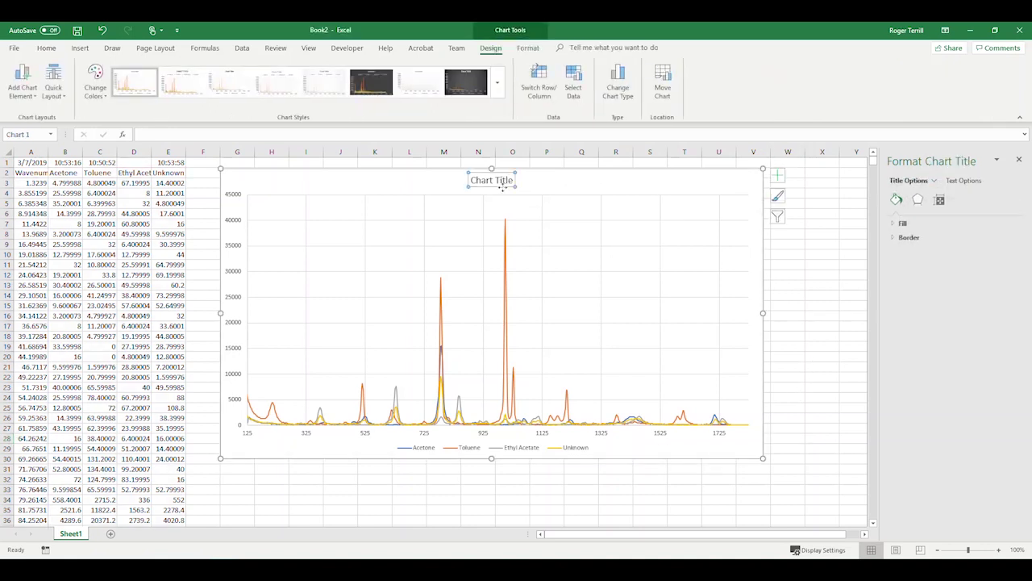
left_click(393, 133)
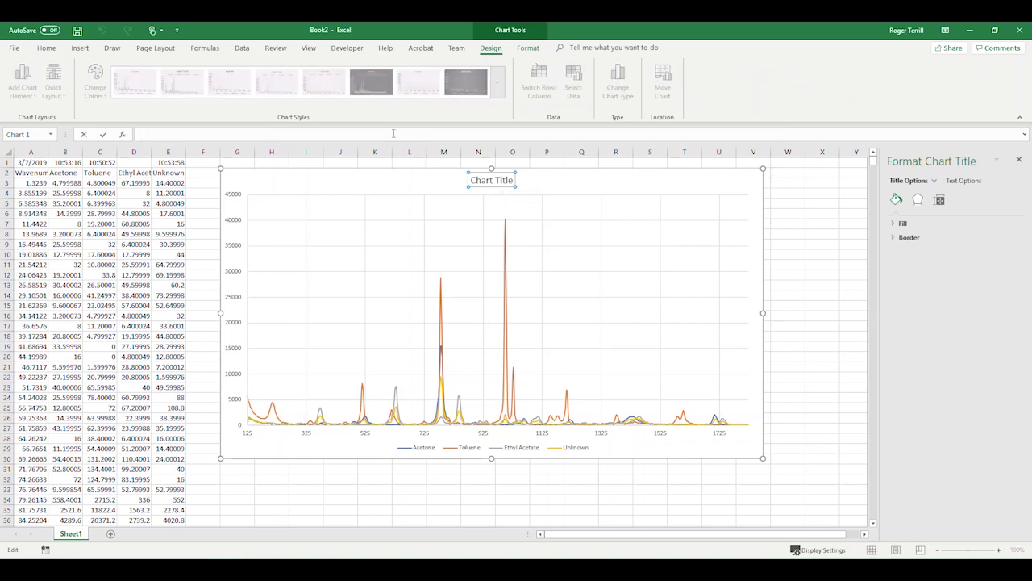
type("Rama")
type("n Mixture Analysis")
key("Return")
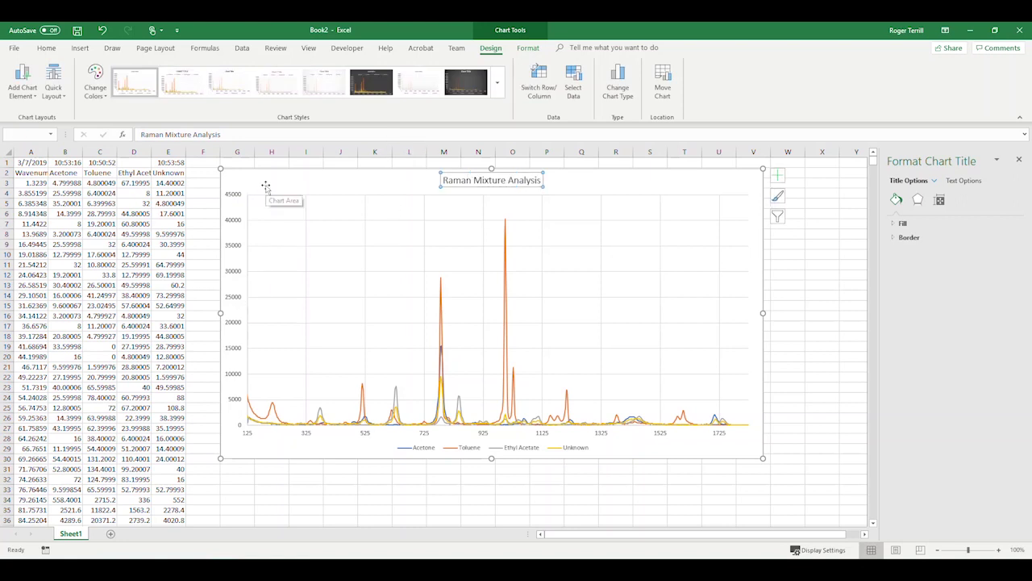
left_click_drag(270, 184, 301, 261)
left_click(301, 223)
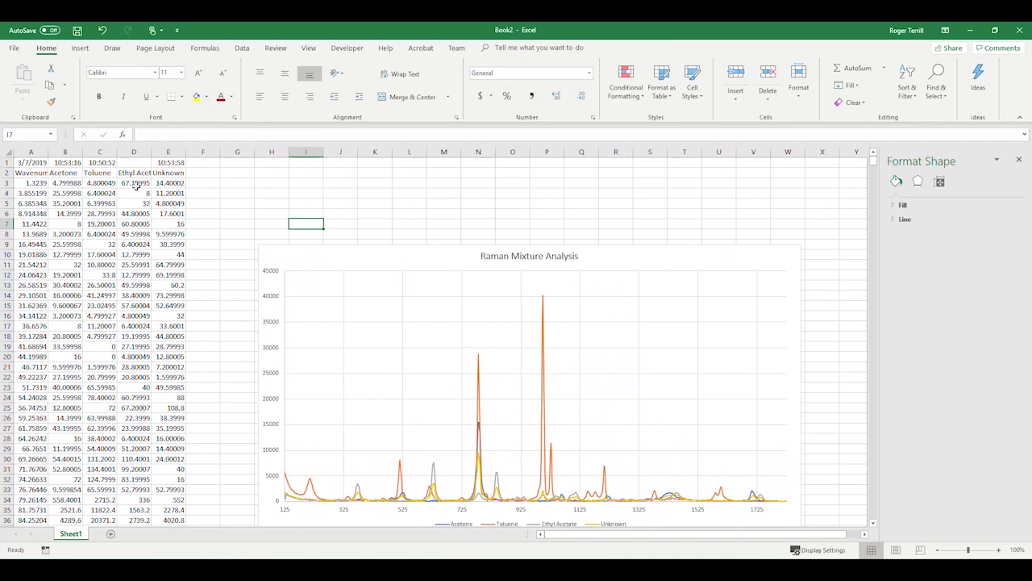
Check the Acetone, Toluene, Ethyl Acetate and Unknown header cells in B2–E2
left_click(61, 172)
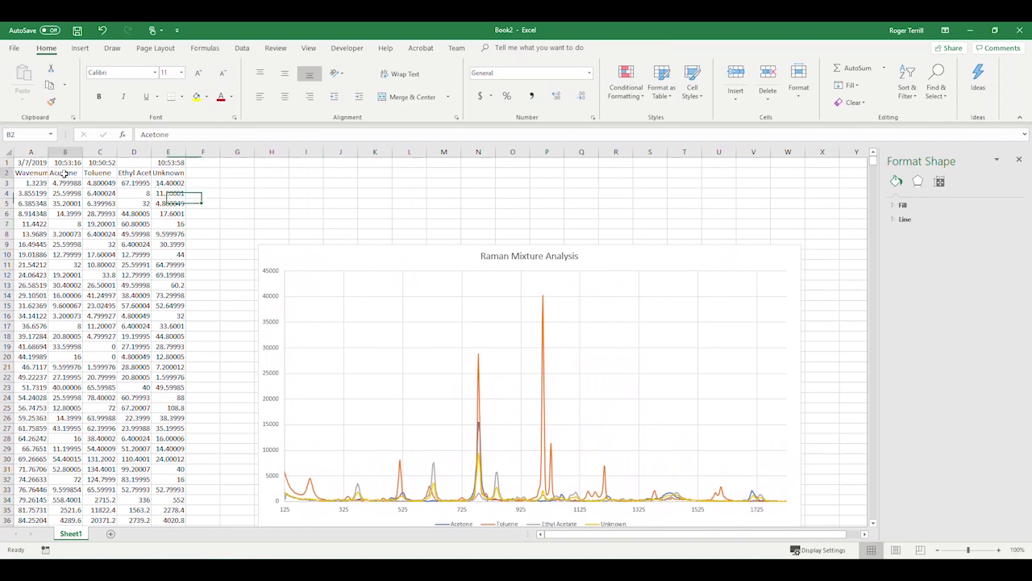
left_click(98, 172)
left_click(135, 174)
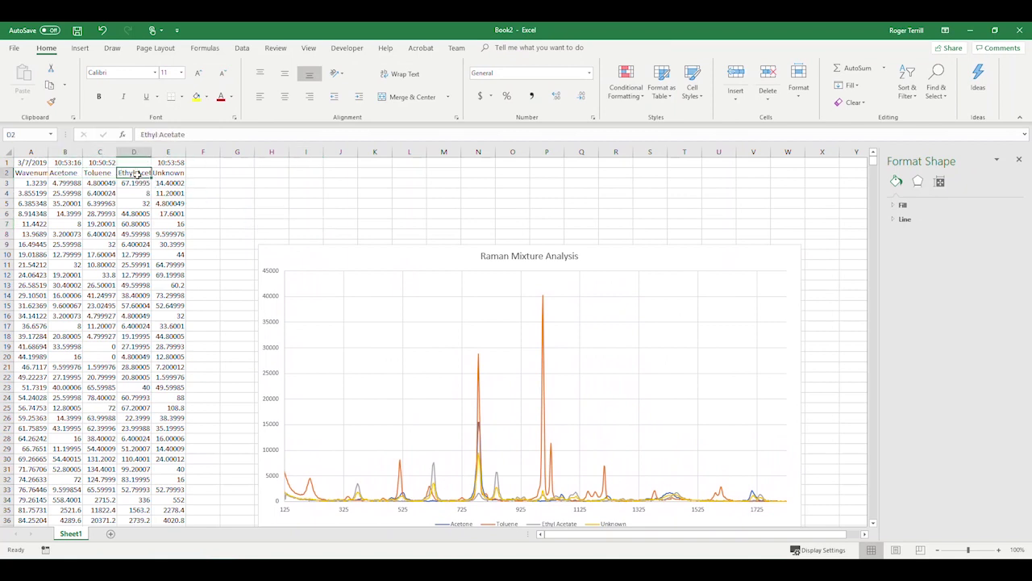
left_click(171, 173)
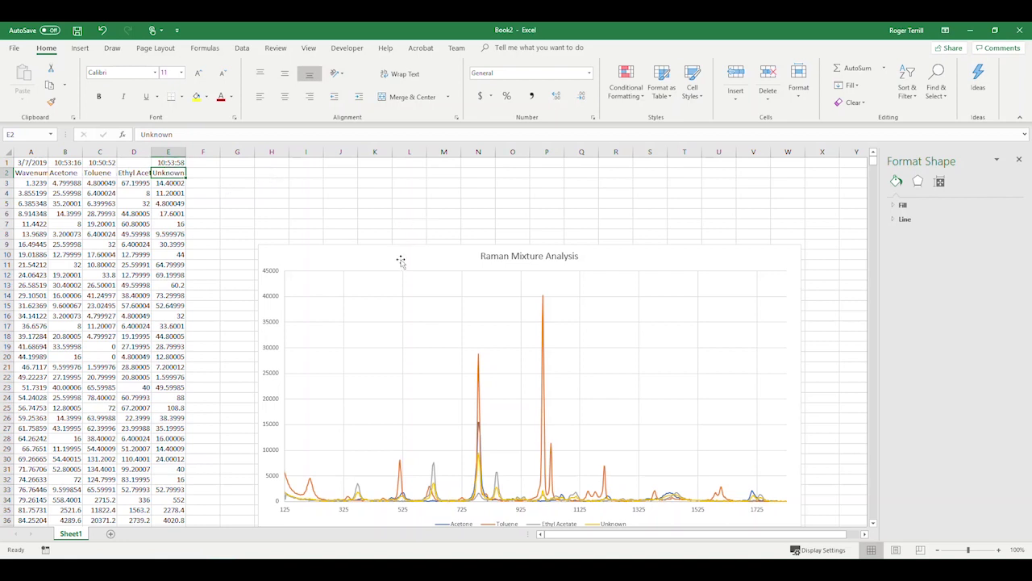
Drag the chart down and right, leaving empty cells above it beside the data
left_click_drag(400, 260, 382, 215)
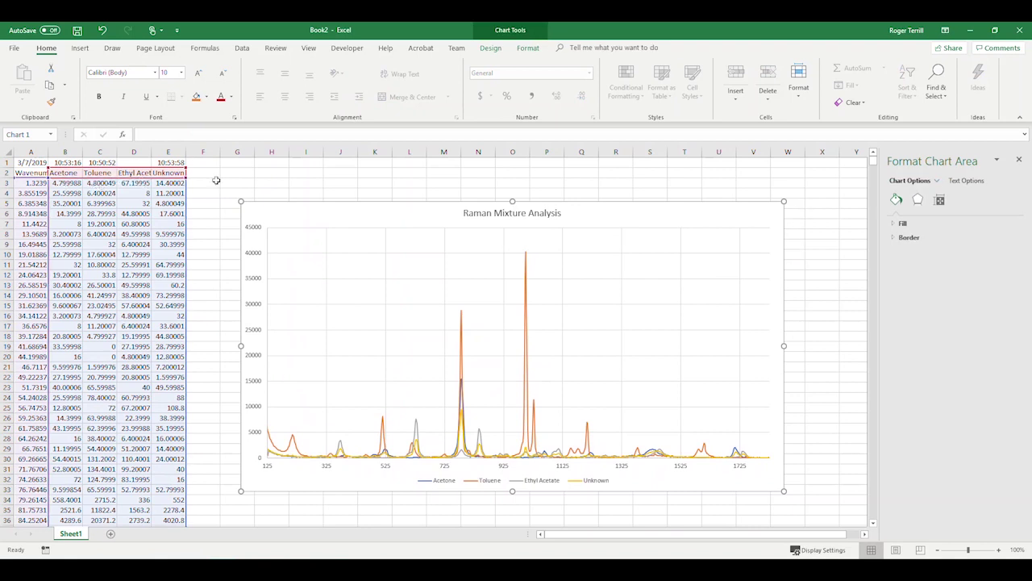
key("Escape")
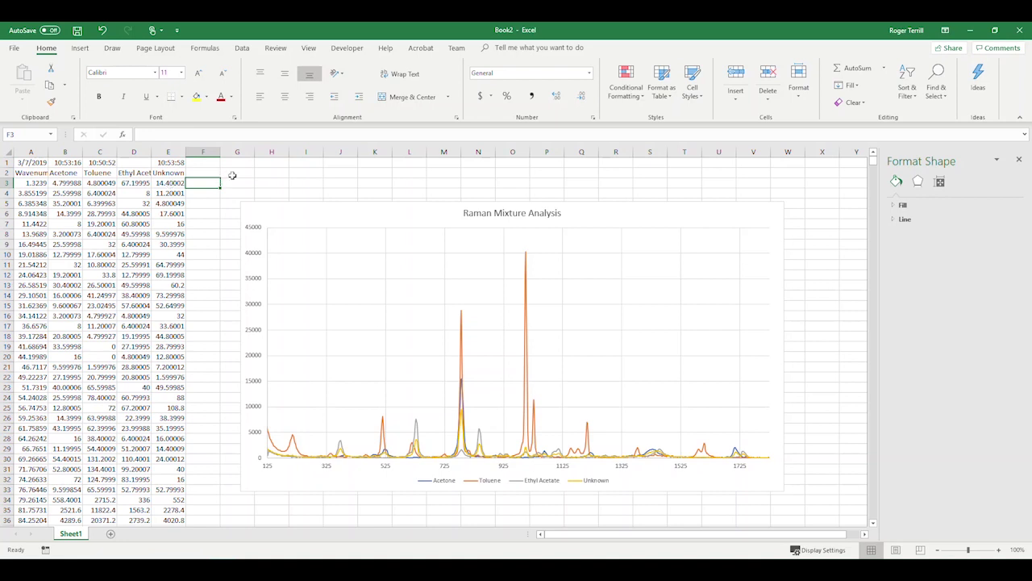
left_click_drag(309, 210, 337, 246)
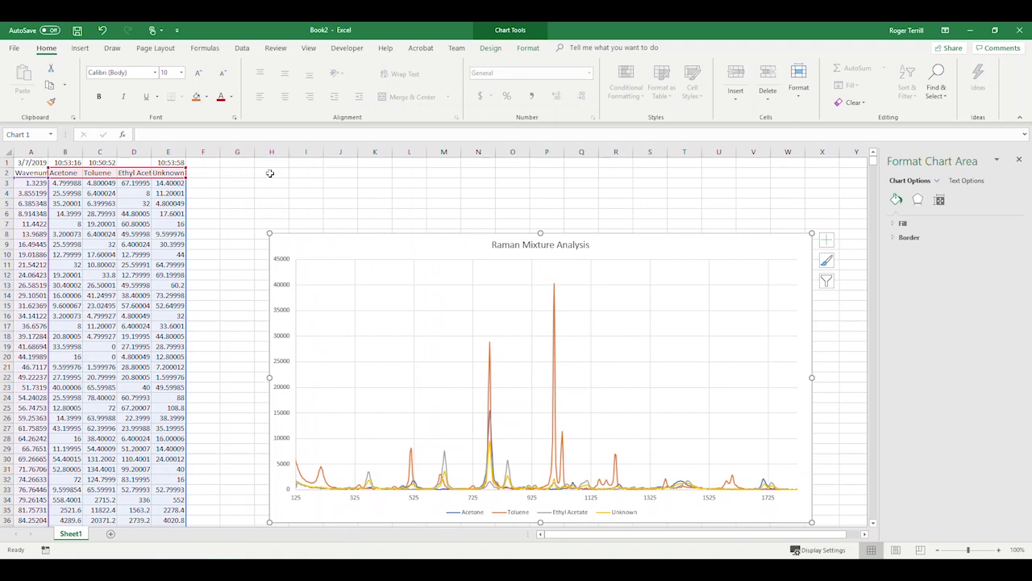
left_click_drag(350, 244, 332, 262)
left_click_drag(246, 173, 307, 174)
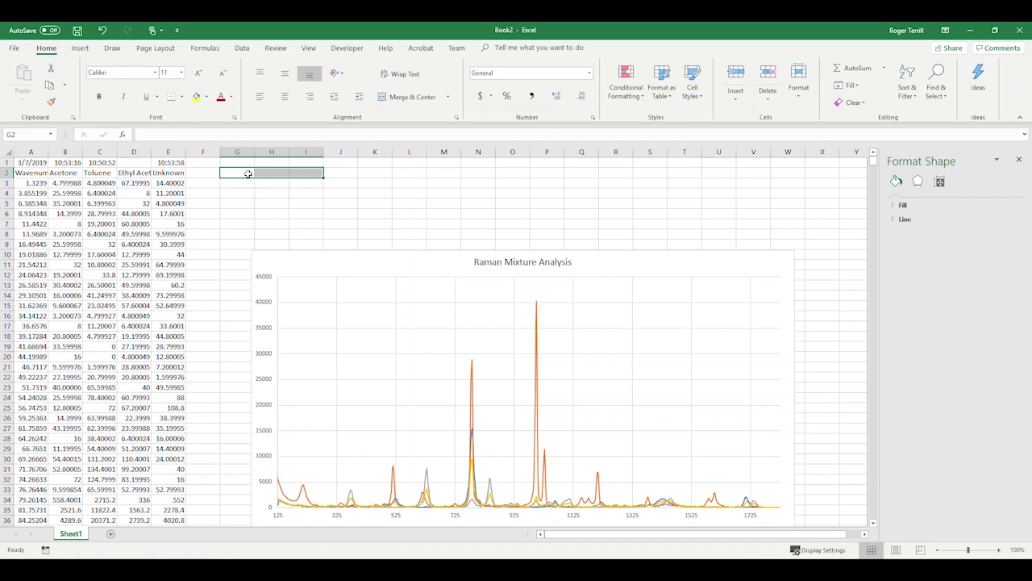
For the selected G2:I3, start a LINEST formula with known_ys E3:E2091
left_click(246, 208)
left_click_drag(237, 172, 307, 184)
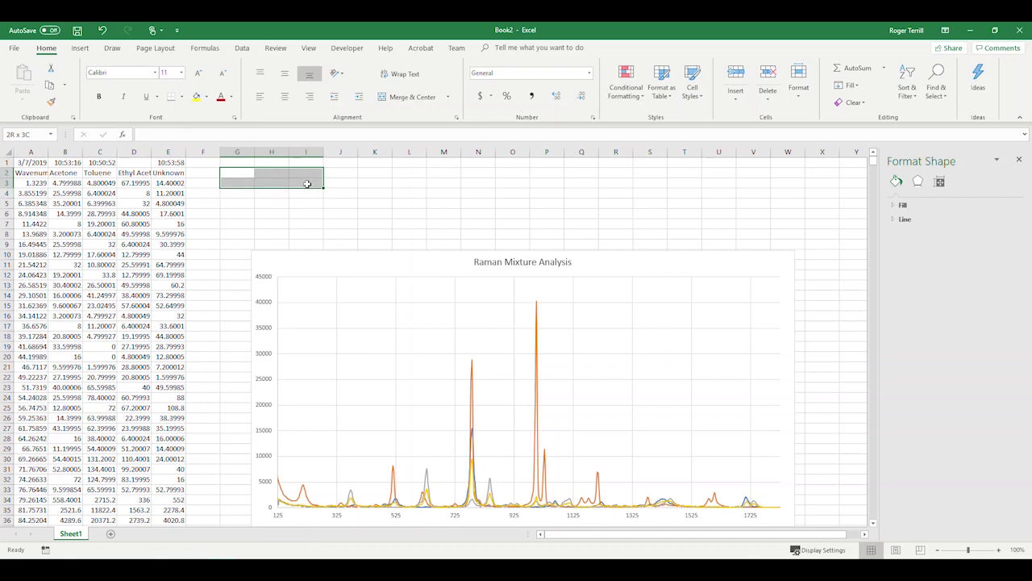
left_click_drag(307, 184, 305, 184)
left_click(223, 135)
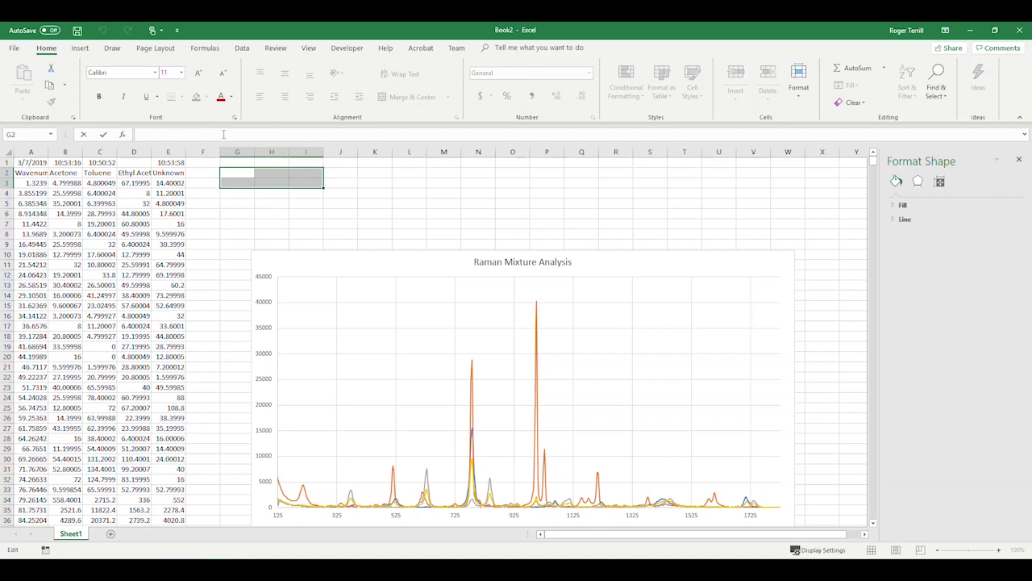
type("=linest")
key("Tab")
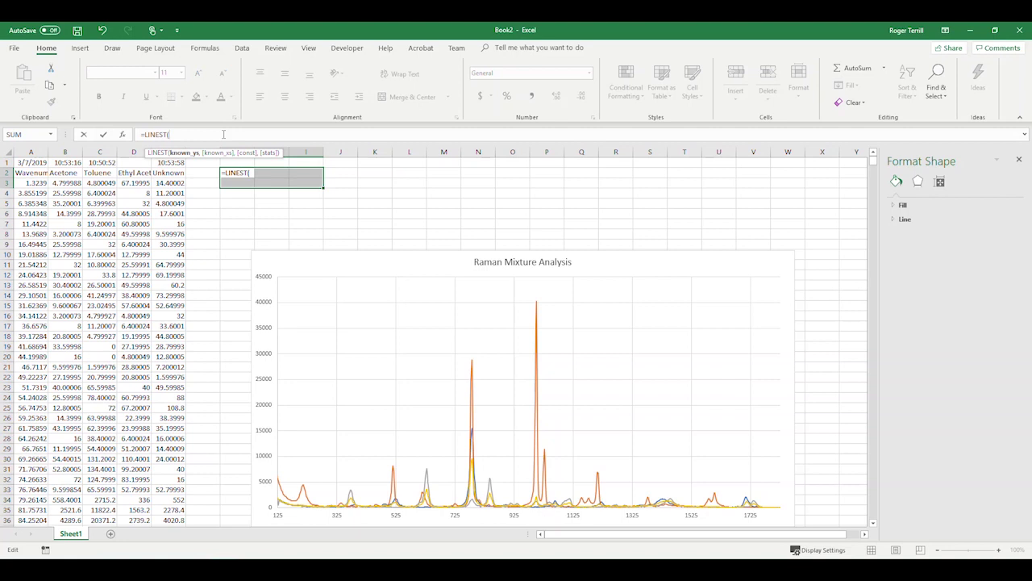
left_click(172, 184)
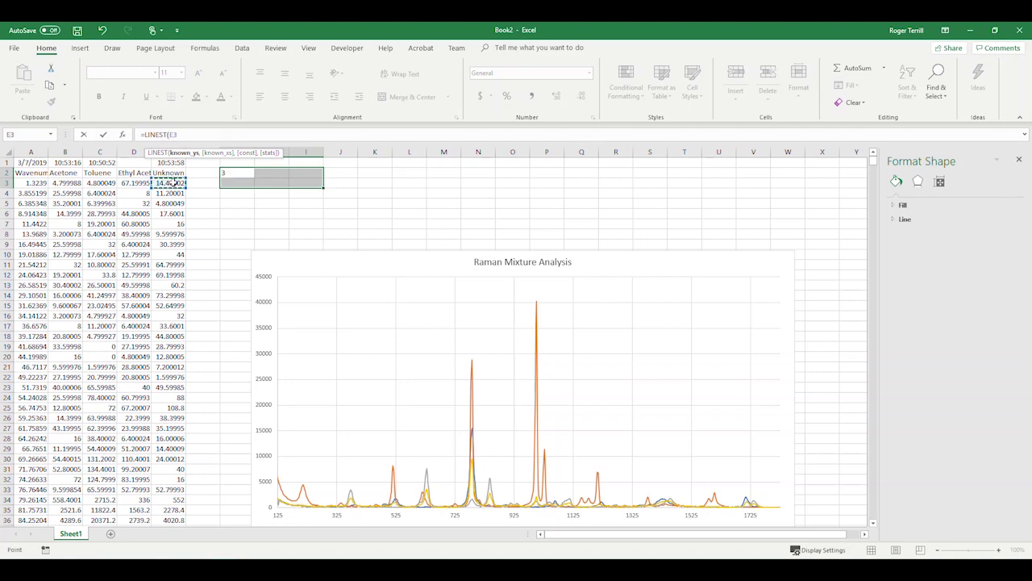
key("ctrl+shift+Down")
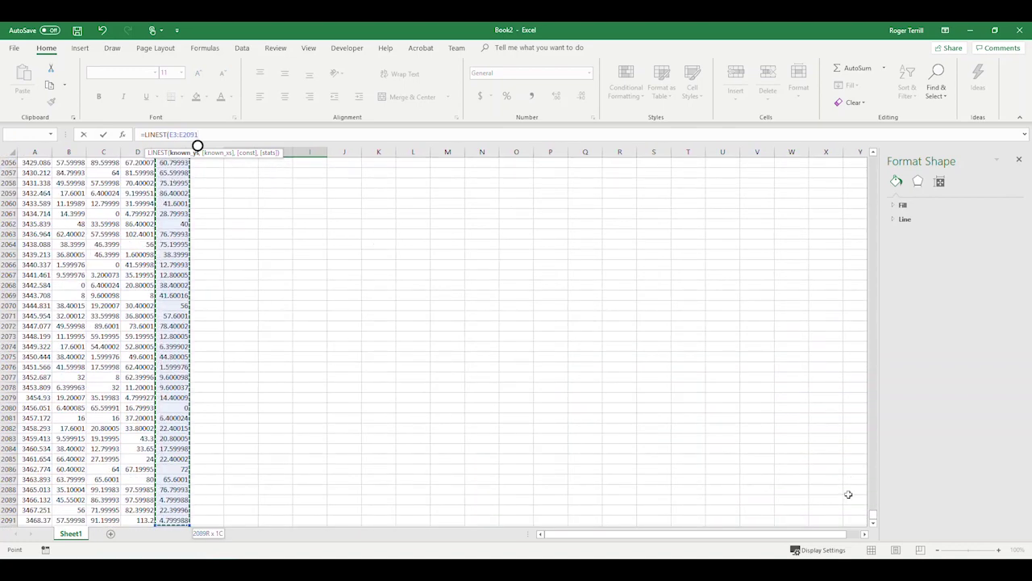
left_click_drag(874, 517, 874, 159)
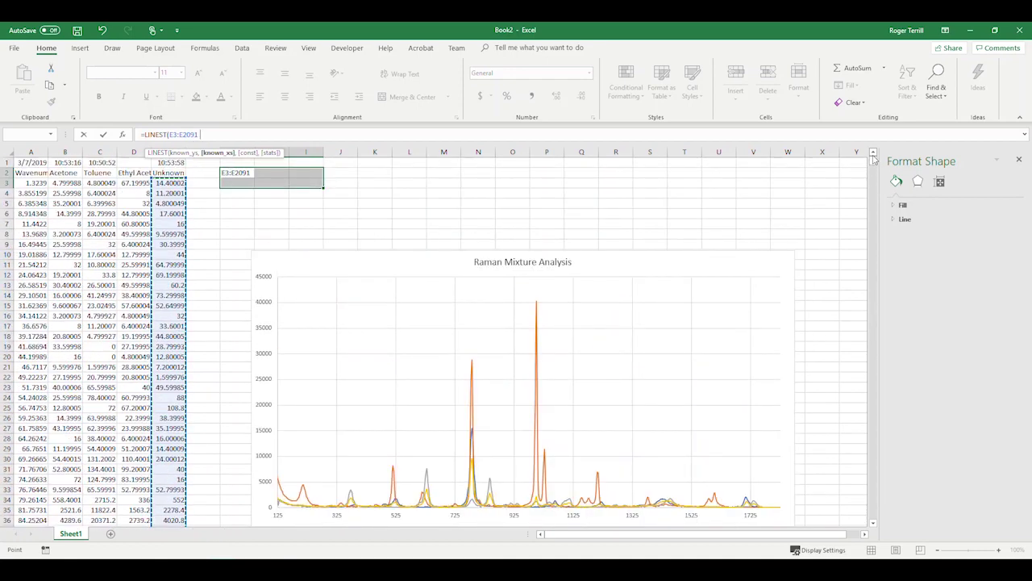
Add known_xs B3:D2091, FALSE intercept and TRUE statistics, entered as an array formula
type(",")
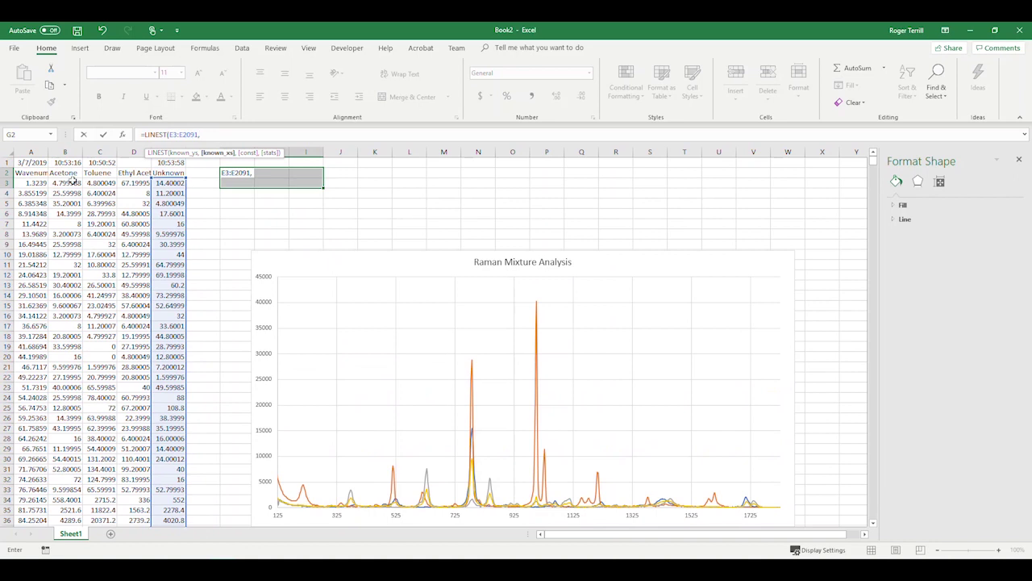
left_click_drag(68, 182, 118, 185)
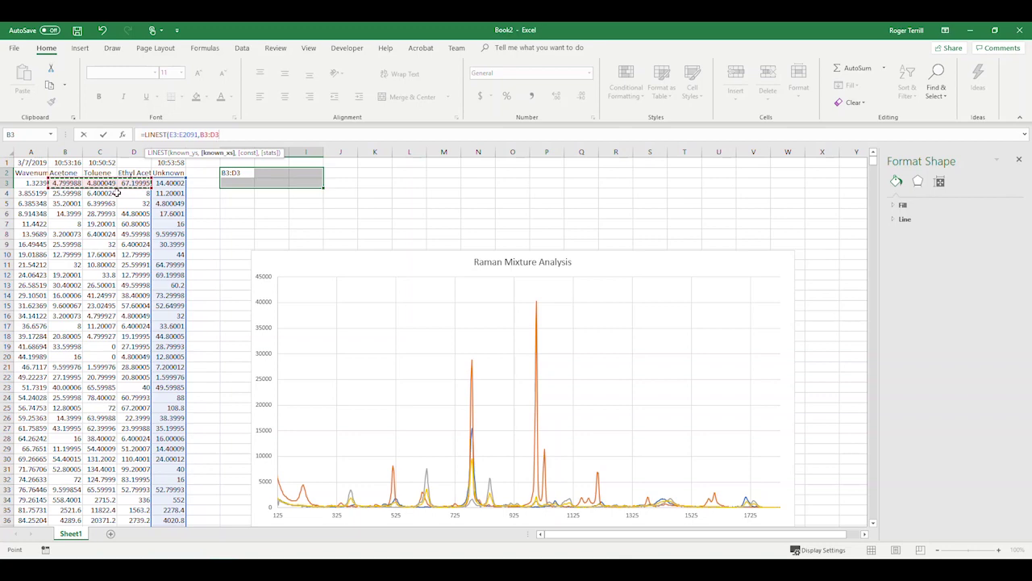
key("ctrl+shift+Down")
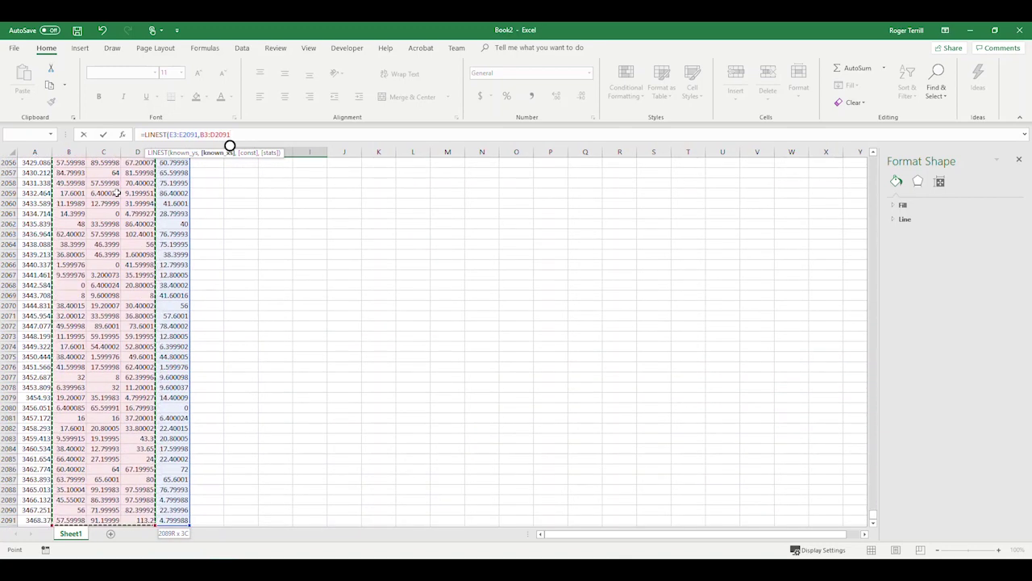
type(",")
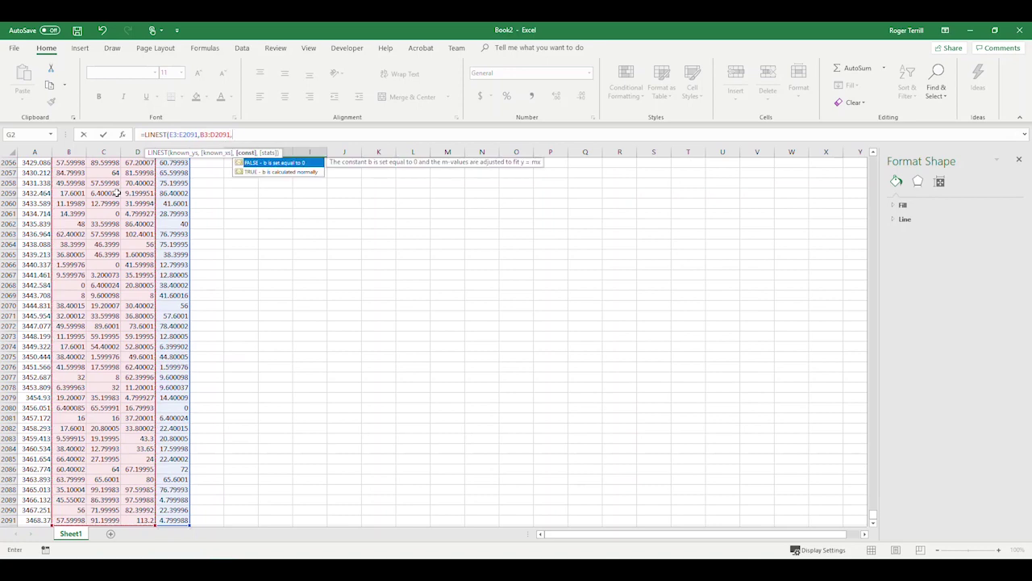
type("FALSE,")
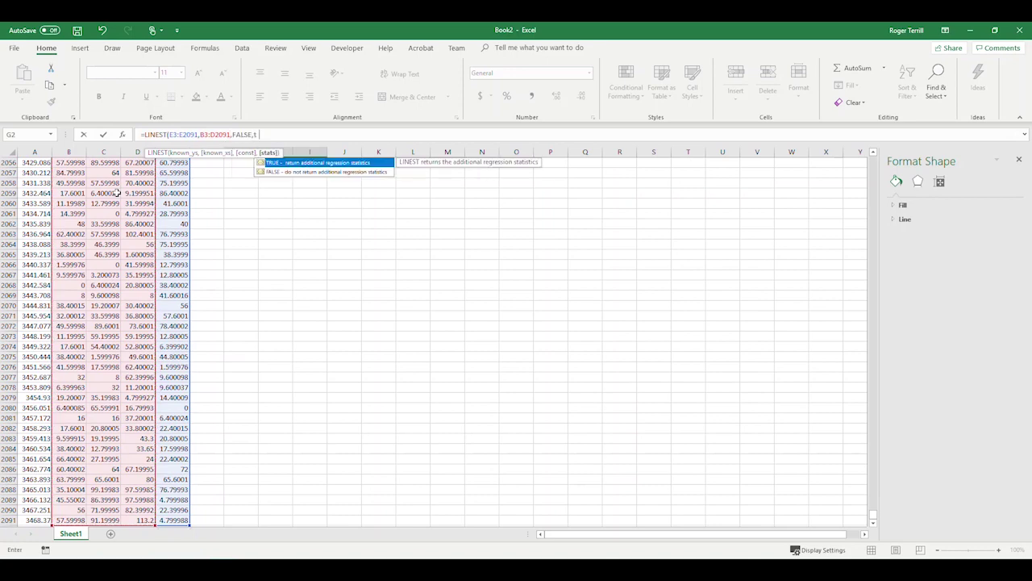
type("tr")
key("Tab")
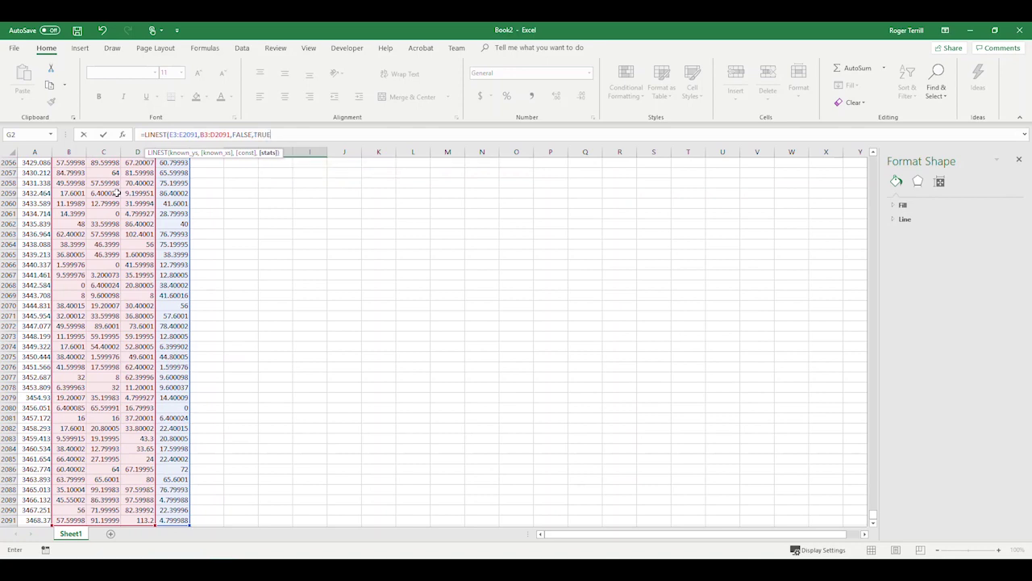
type(")")
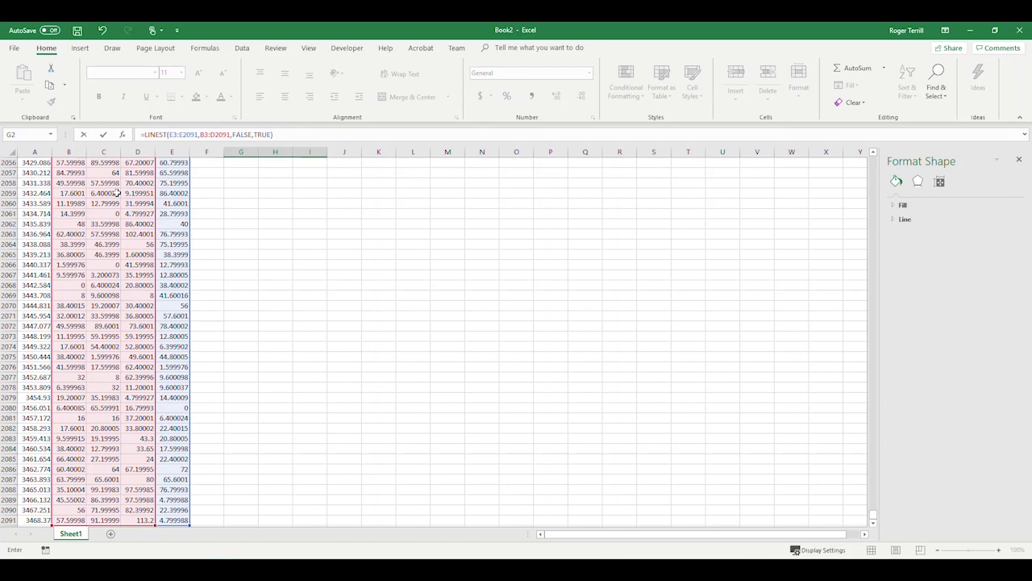
key("ctrl+shift+Return")
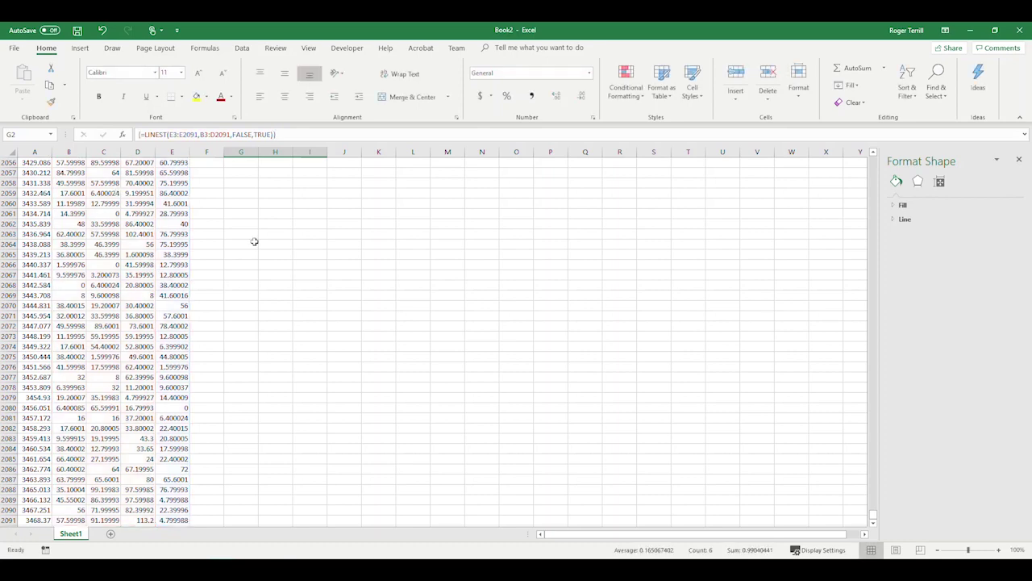
Label the coefficient columns: Ethyl Acetate in G1, Toluene in H1, Acetone in I1
left_click_drag(873, 515, 877, 158)
left_click(427, 182)
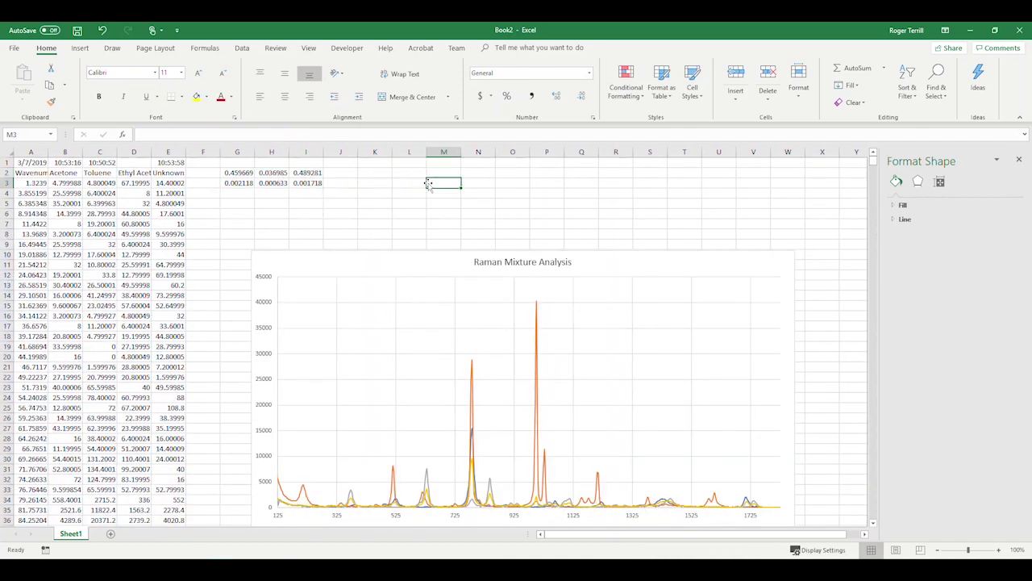
left_click(309, 162)
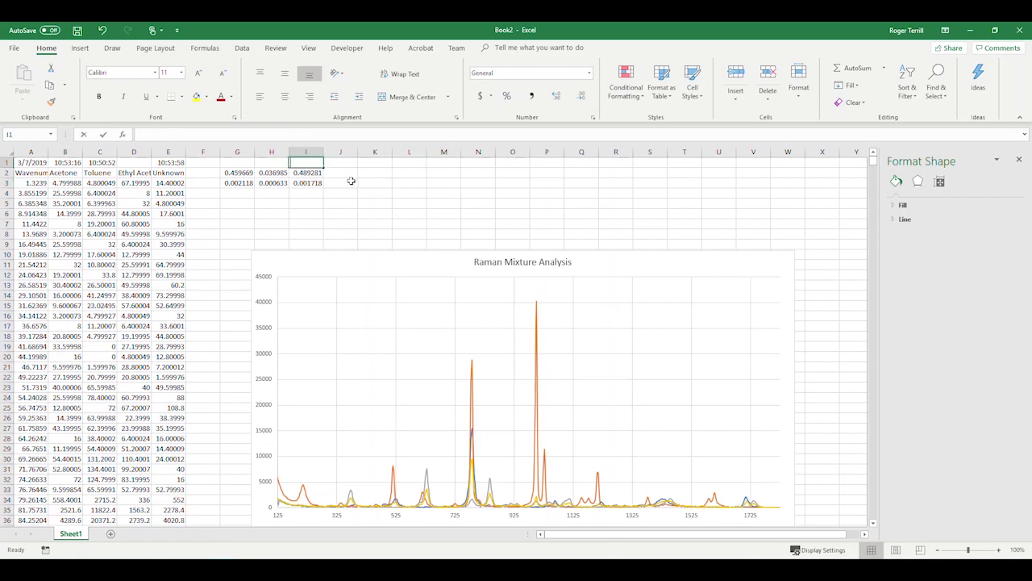
type("Acetone")
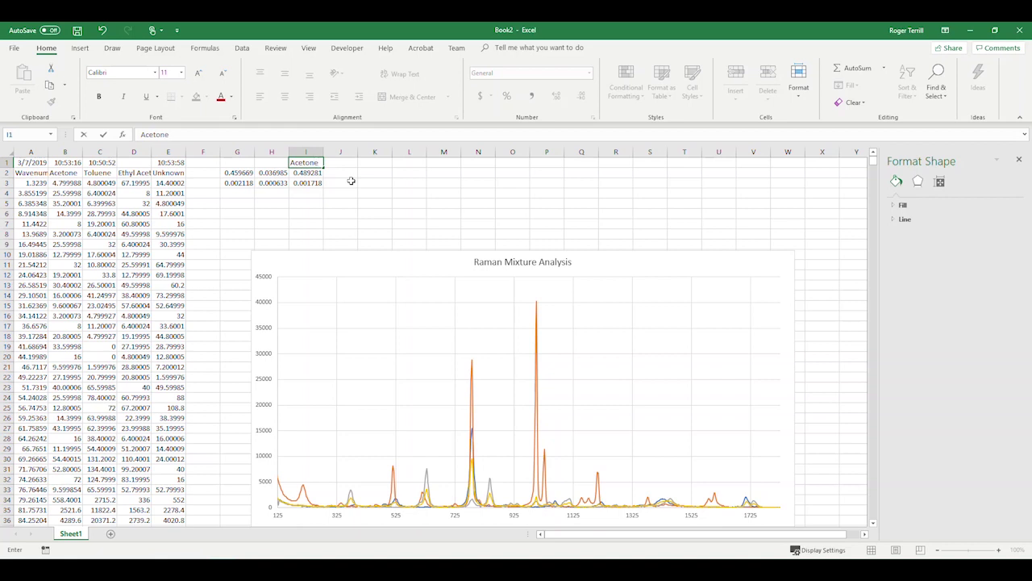
key("Left")
type("Toluene")
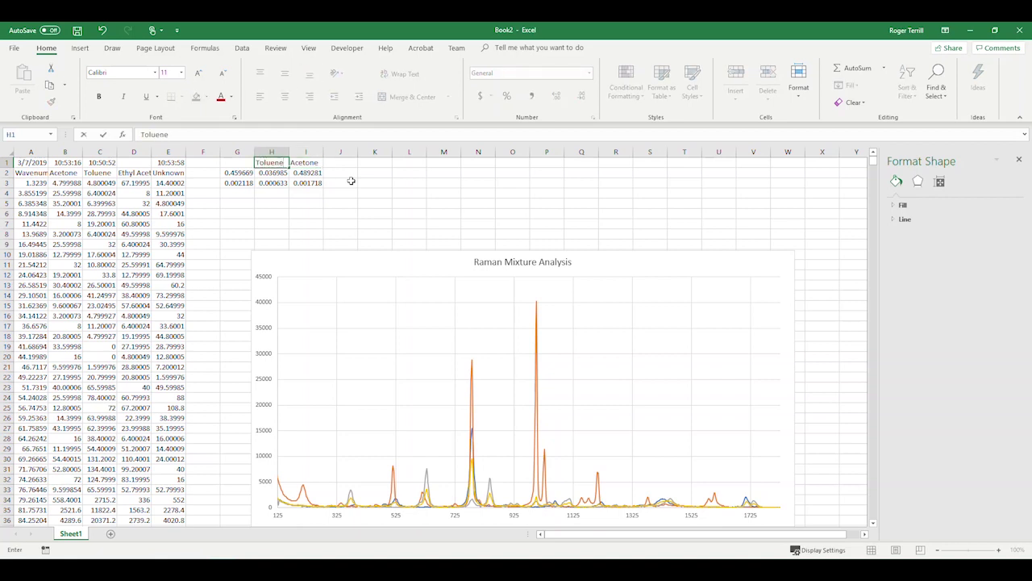
key("Left")
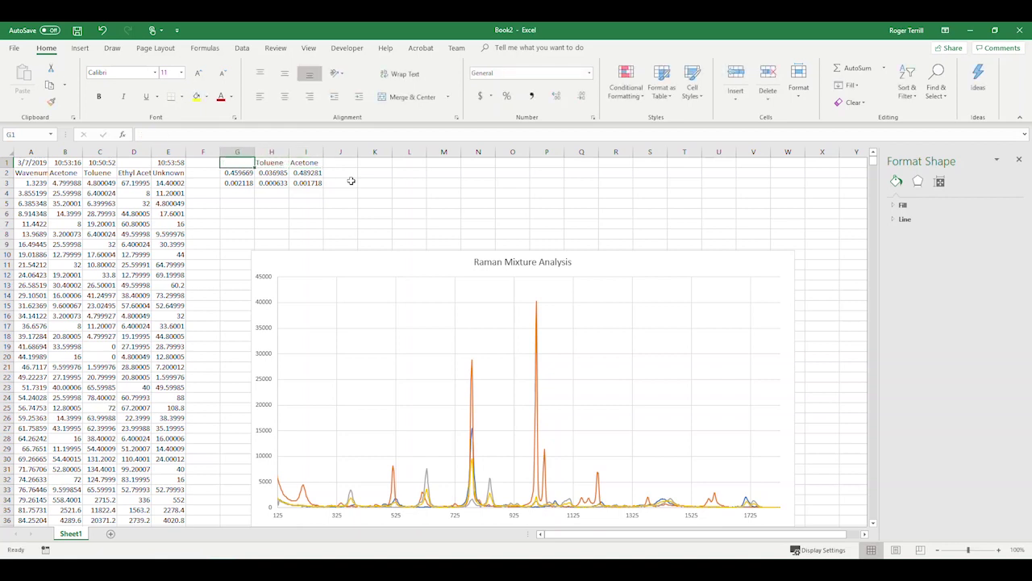
type("Ethyl Aceta")
key("Return")
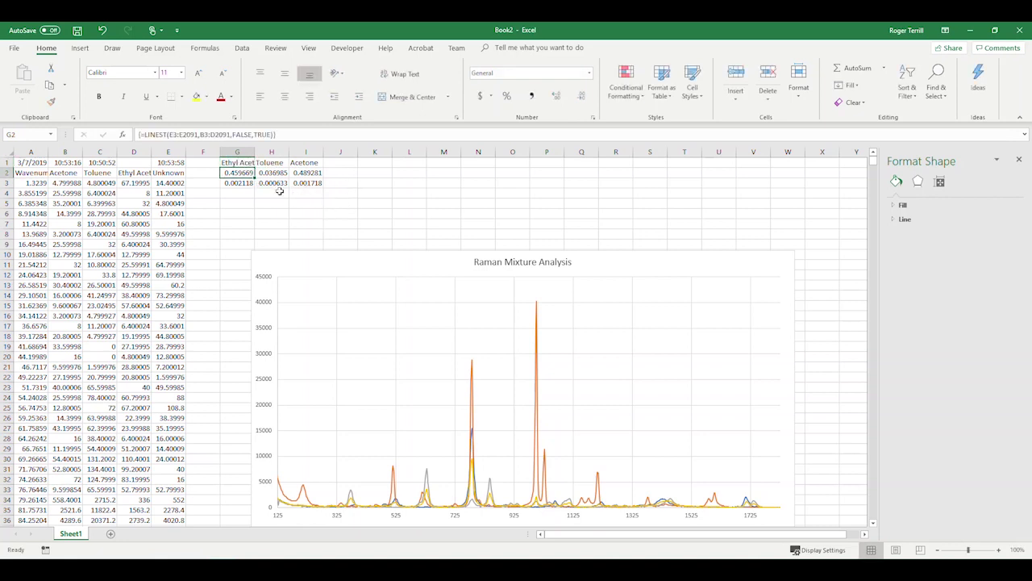
left_click(339, 196)
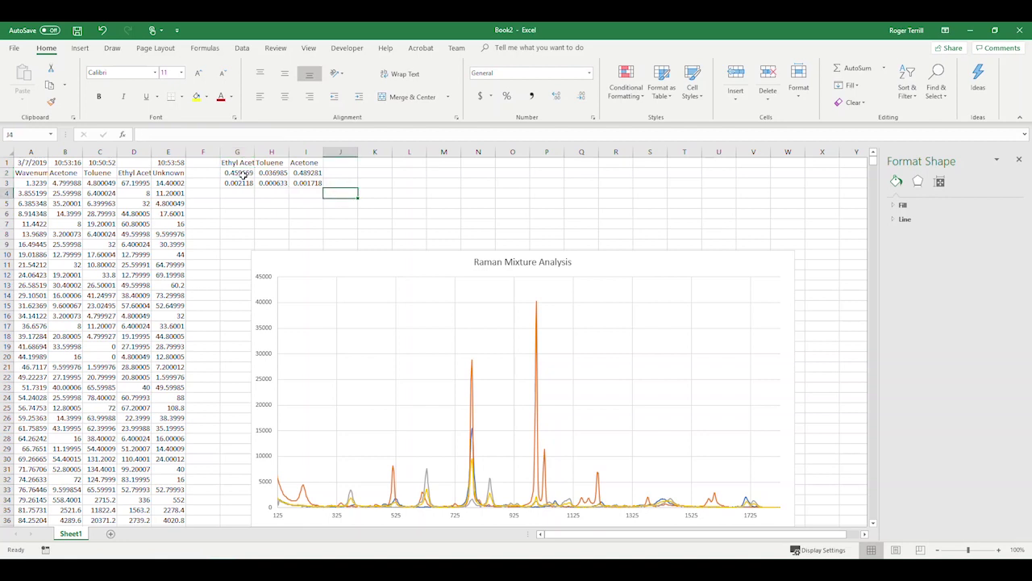
Reduce the decimals shown in G2:G3 by two places
left_click_drag(244, 172, 244, 180)
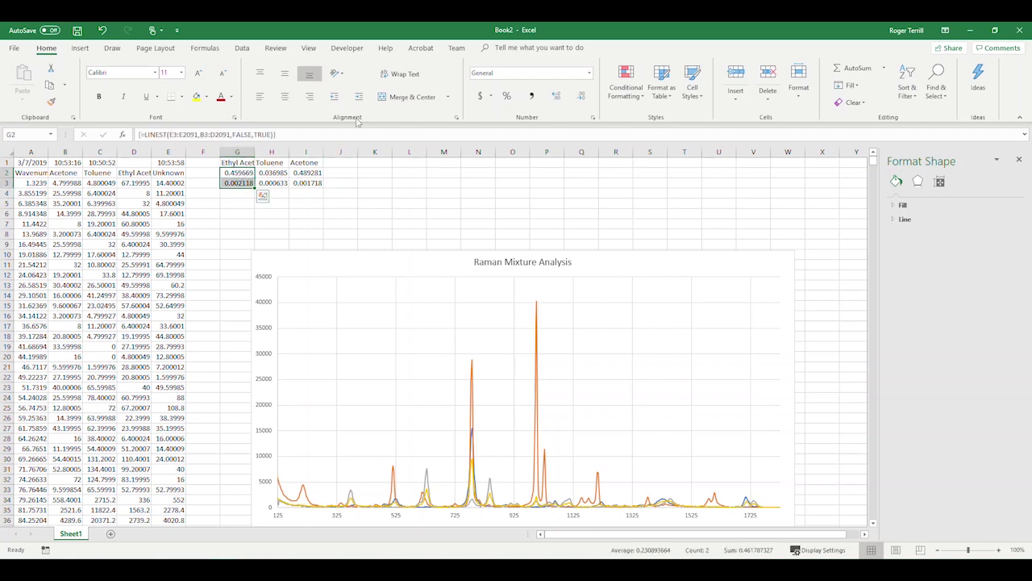
left_click(580, 96)
left_click(580, 96)
Show fewer decimals on the coefficients and errors in G2:G3, H2:H3 and I2:I3
left_click(580, 96)
left_click(281, 172)
left_click_drag(281, 173, 278, 182)
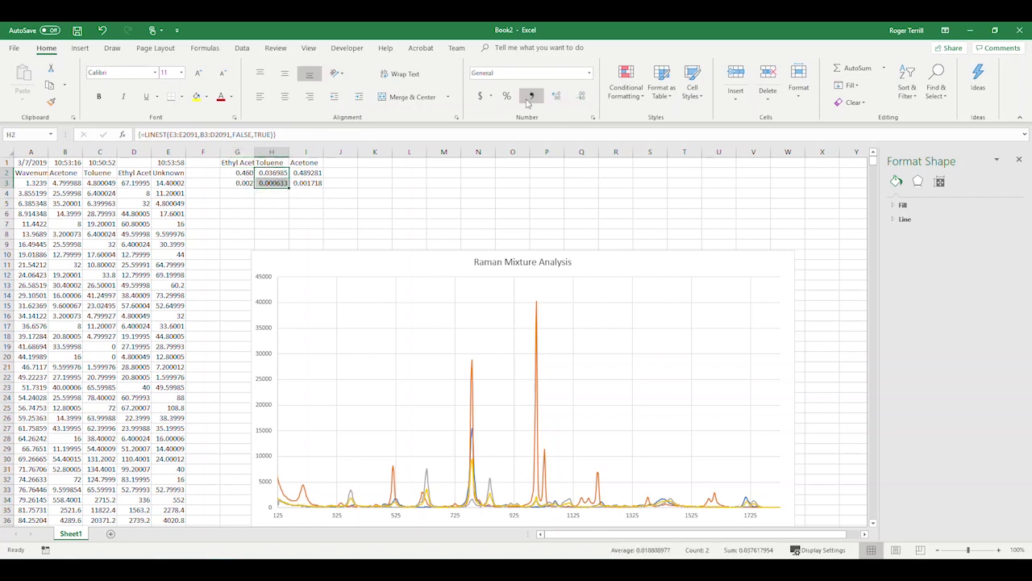
left_click(580, 96)
left_click(580, 96)
left_click_drag(316, 173, 313, 183)
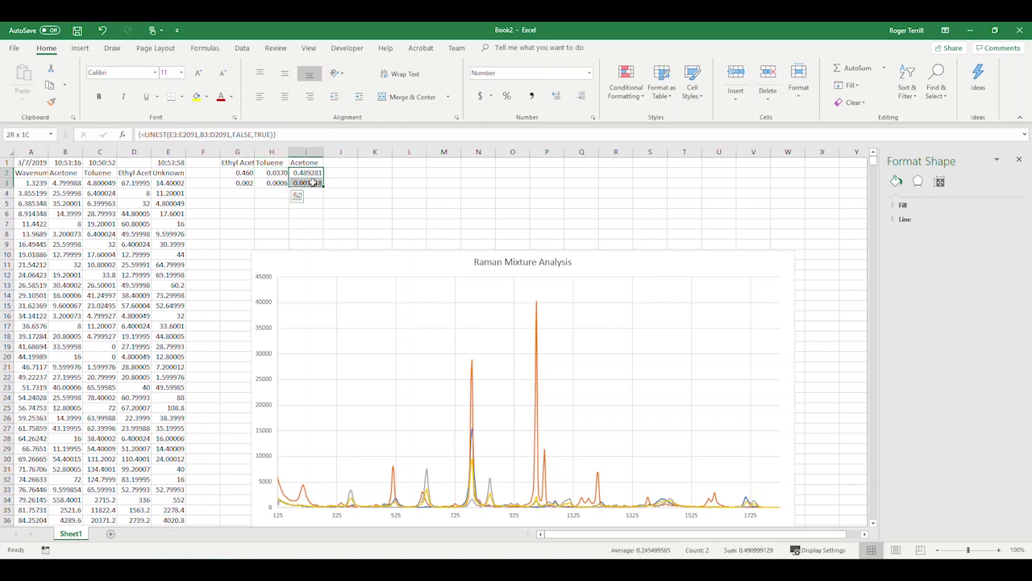
left_click(582, 97)
left_click(581, 96)
left_click(581, 97)
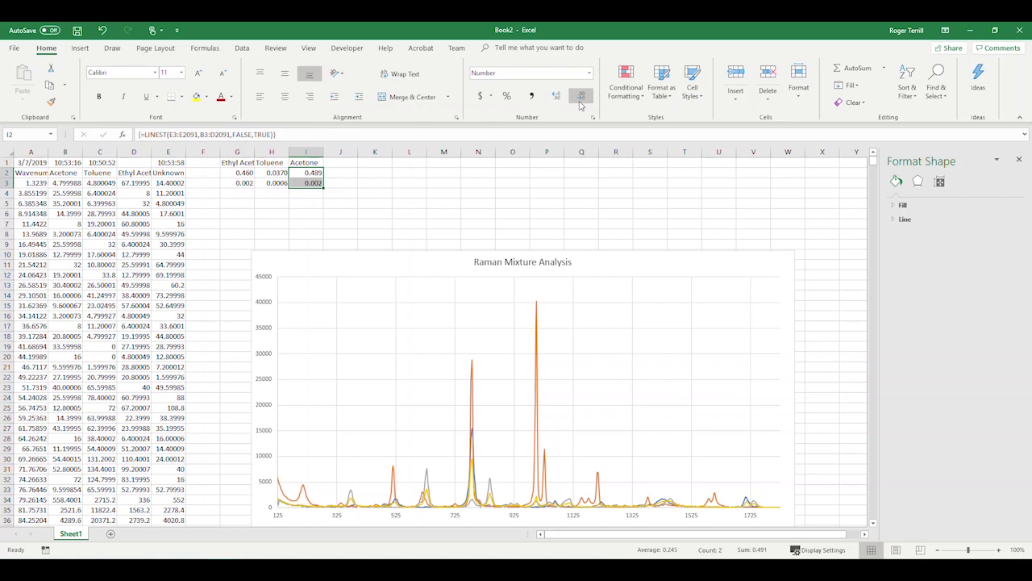
left_click(343, 184)
left_click(316, 184)
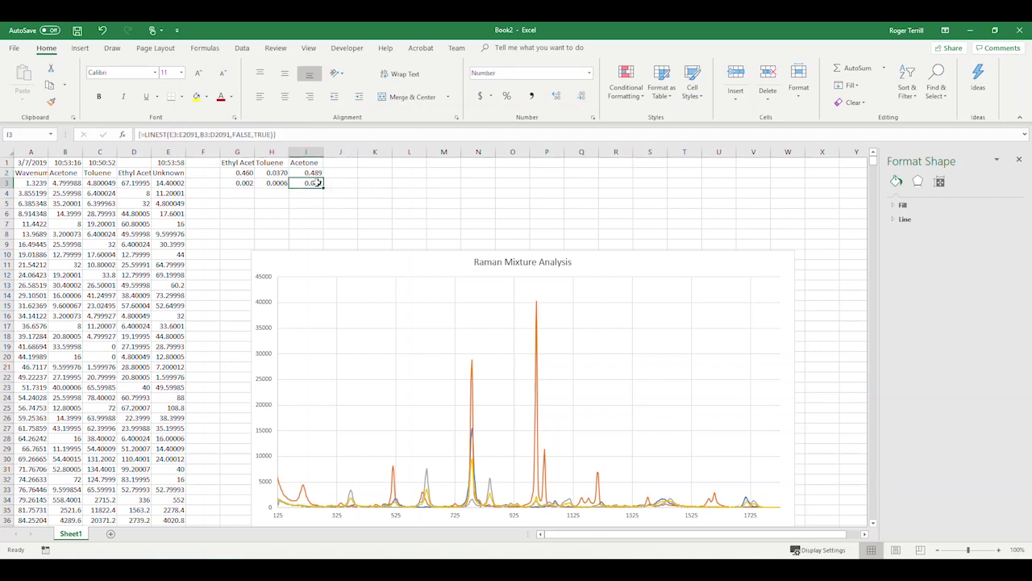
left_click(283, 186)
left_click(245, 184)
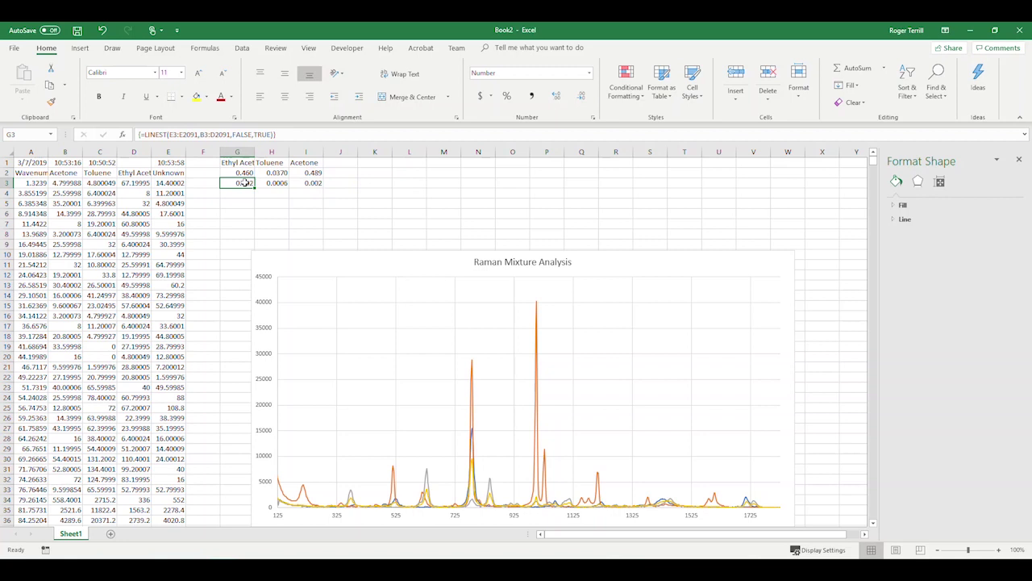
Total the three coefficients in J2 with =SUM(G2:I2), giving 0.986
left_click(344, 172)
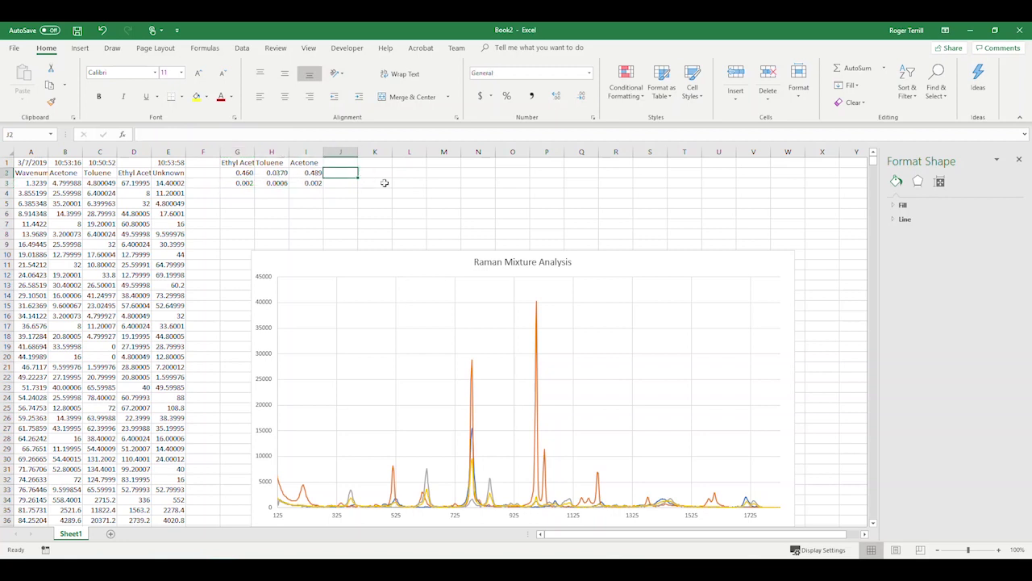
type("=")
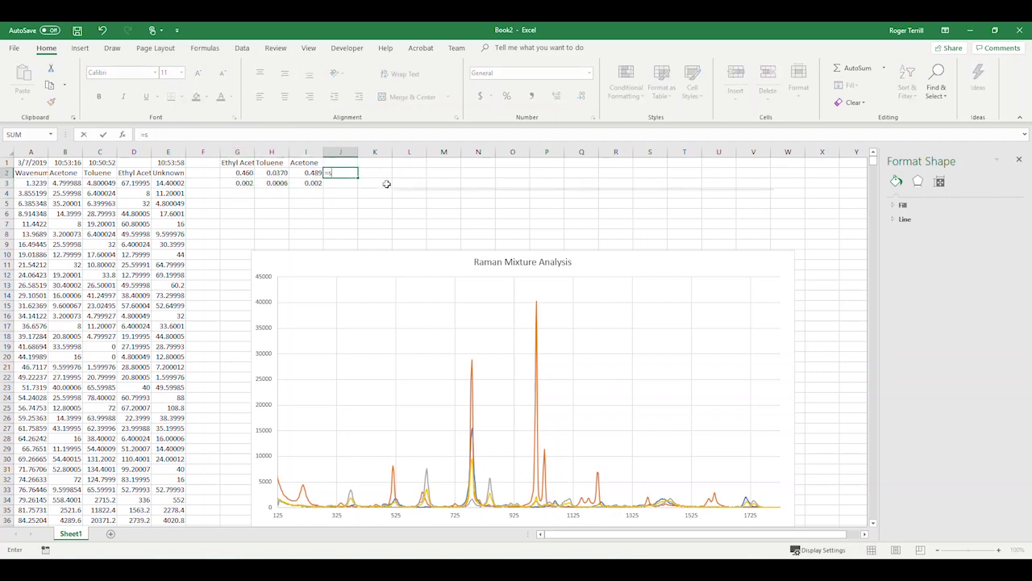
type("sum(")
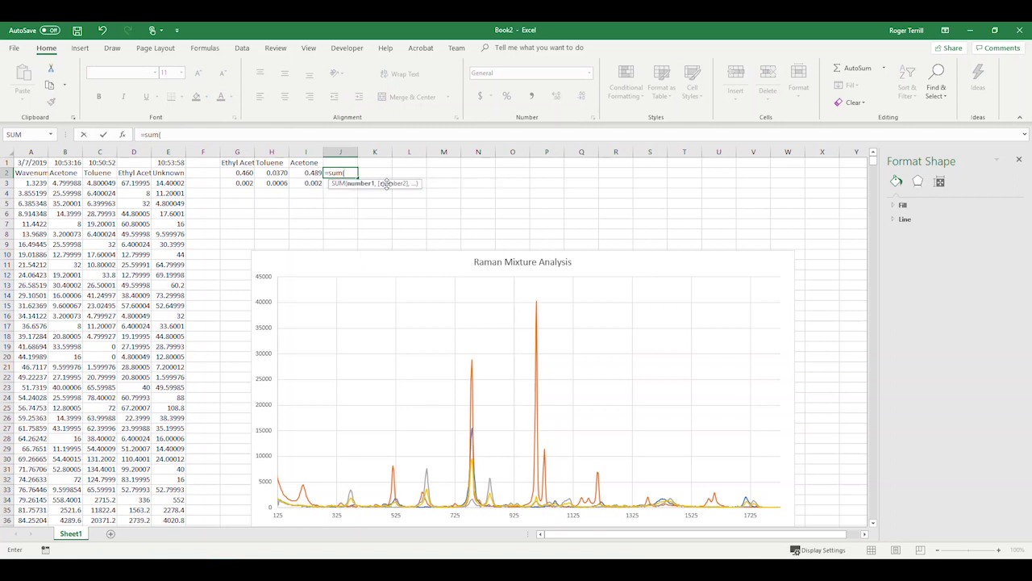
left_click_drag(245, 173, 295, 172)
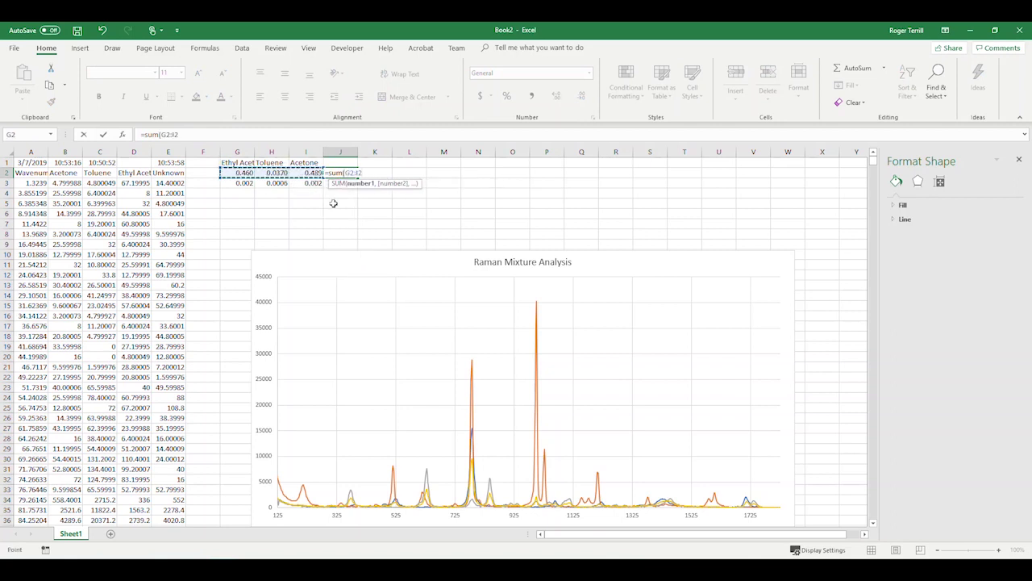
type(")")
key("Return")
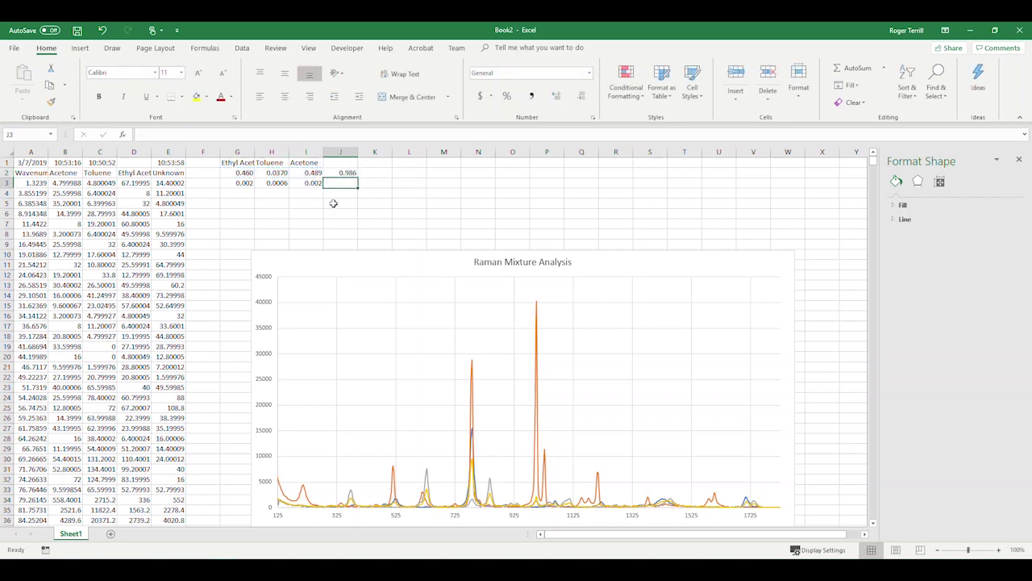
left_click(347, 173)
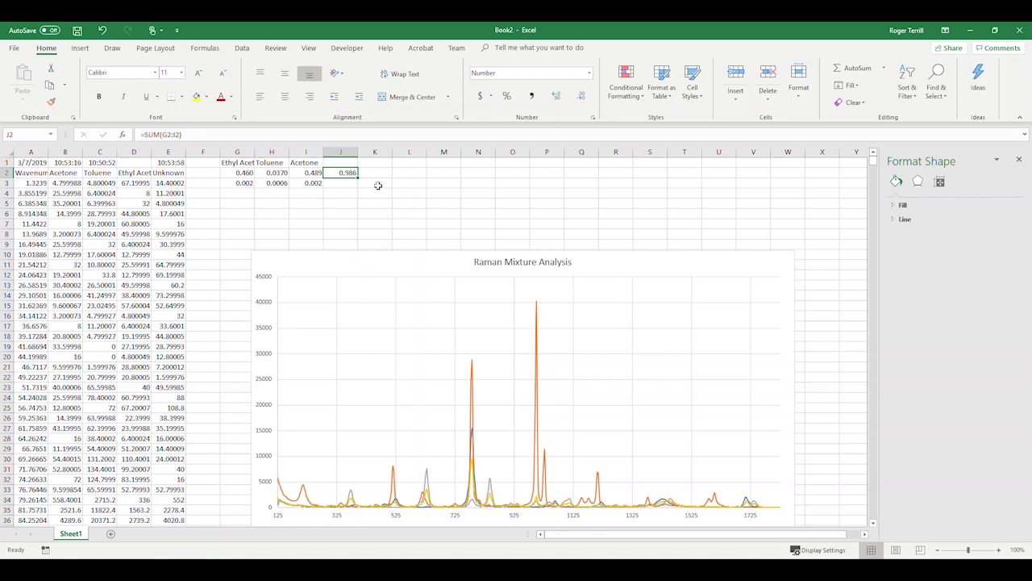
Format G2:J3 as two-decimal percentages, e.g. 45.97% ethyl acetate and a 98.59% total
left_click(378, 186)
left_click_drag(244, 172, 339, 184)
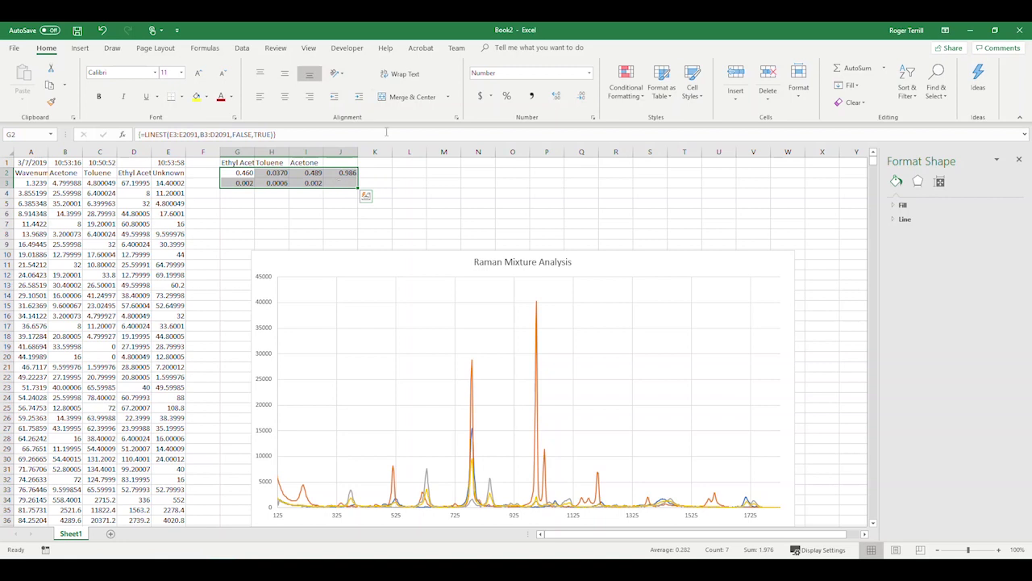
left_click(506, 98)
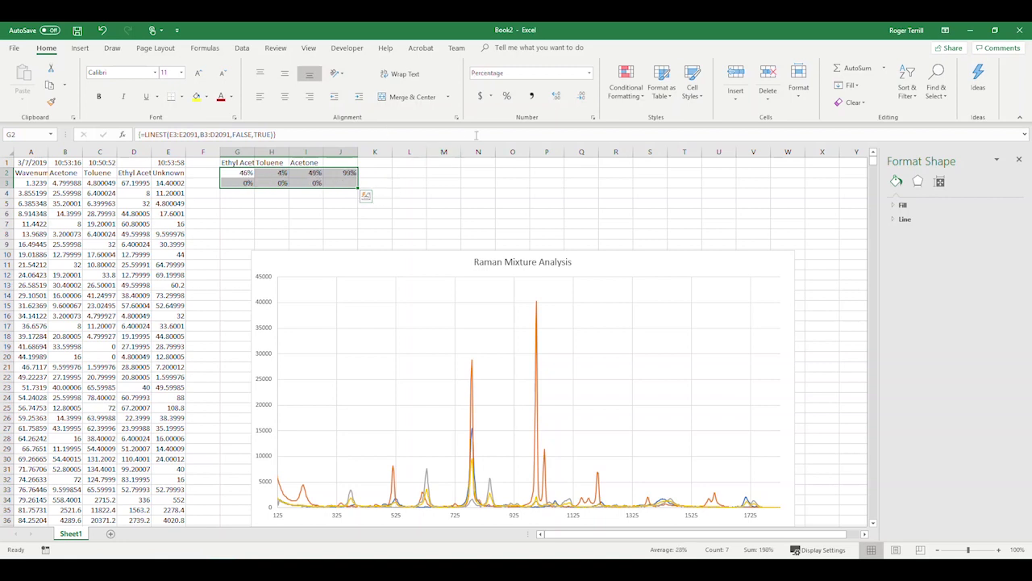
left_click(556, 96)
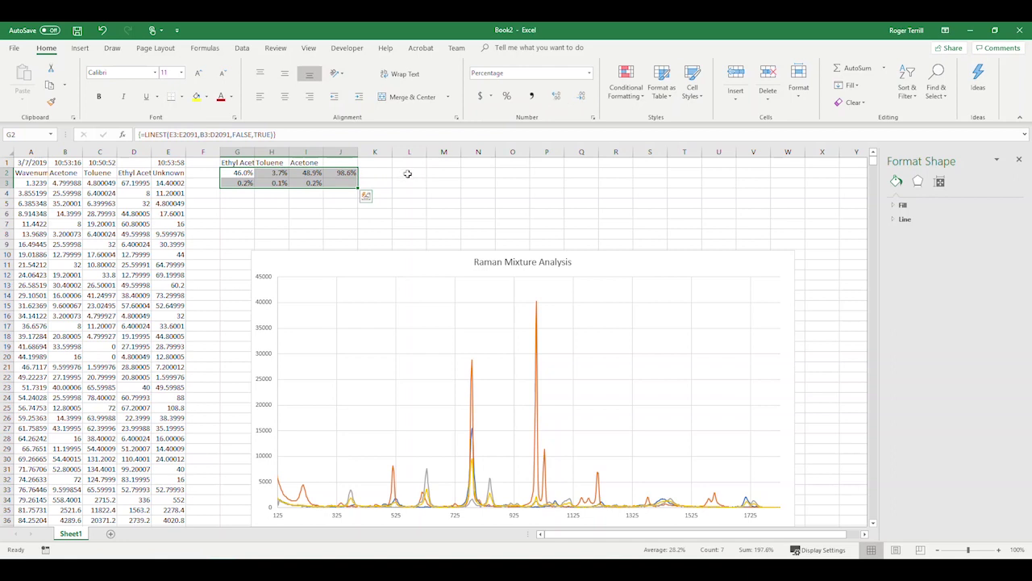
left_click(555, 97)
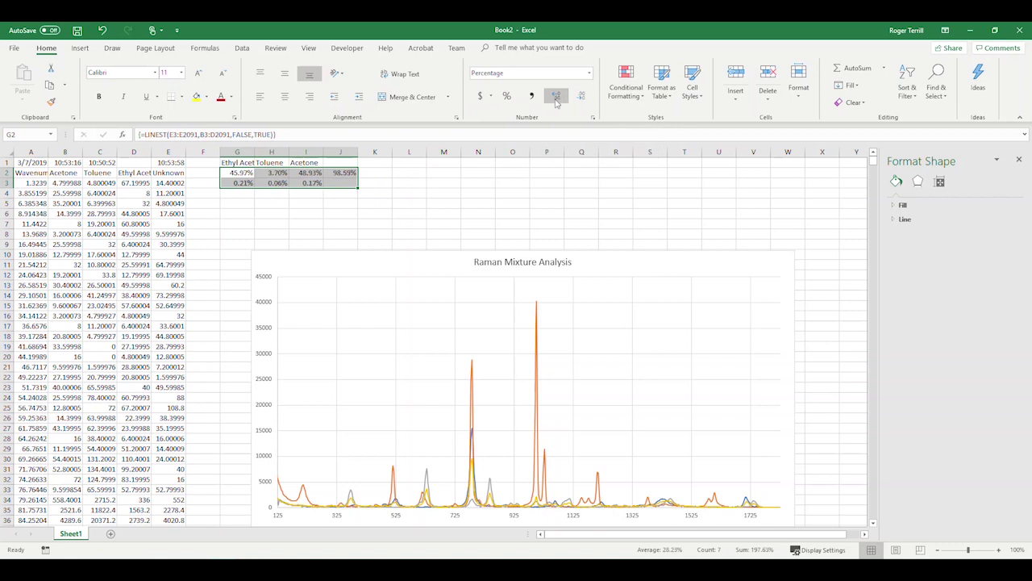
left_click(386, 183)
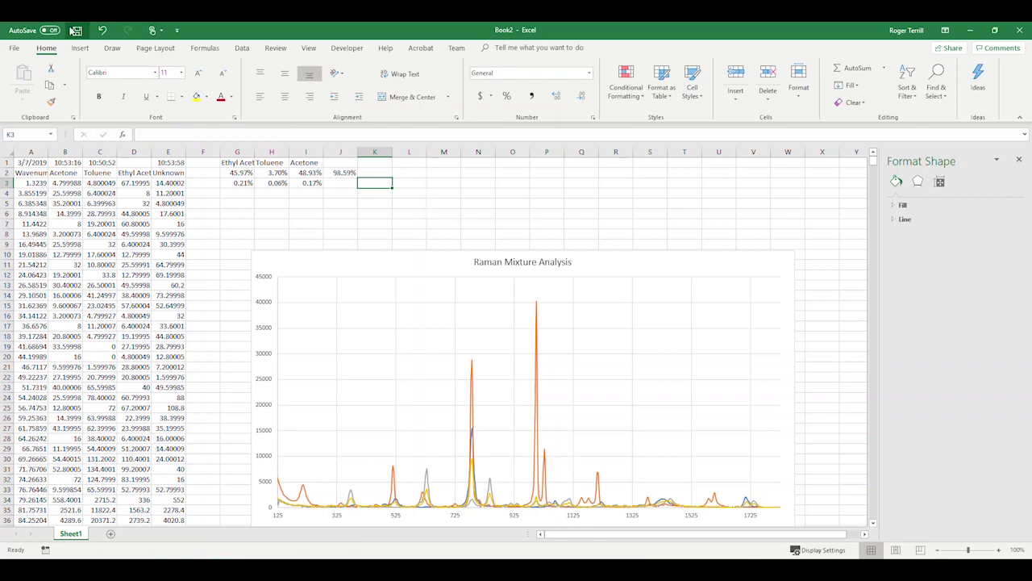
Save the workbook as Raman Workup Example.xlsx in the Raman thur folder
left_click(77, 30)
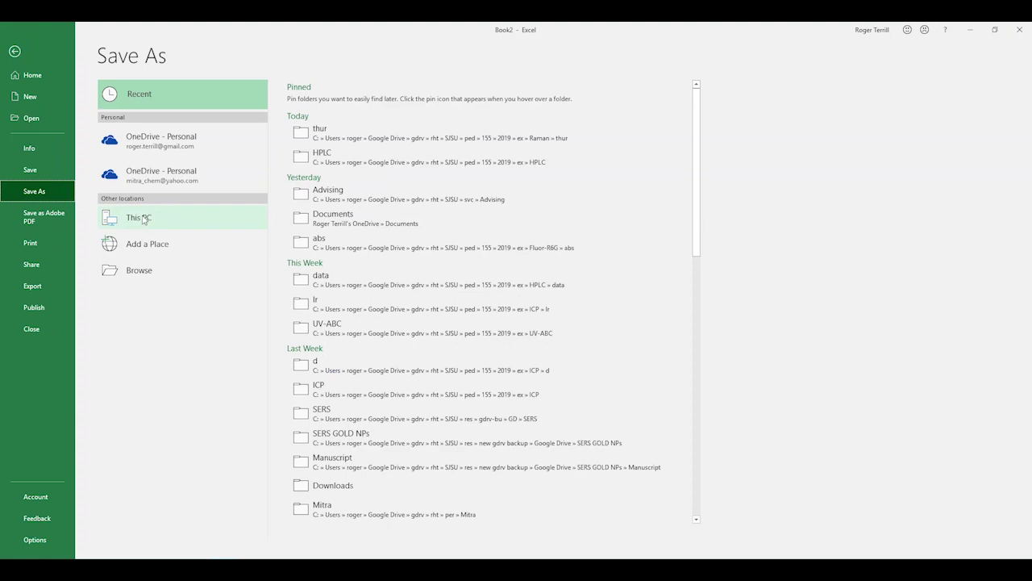
left_click(302, 133)
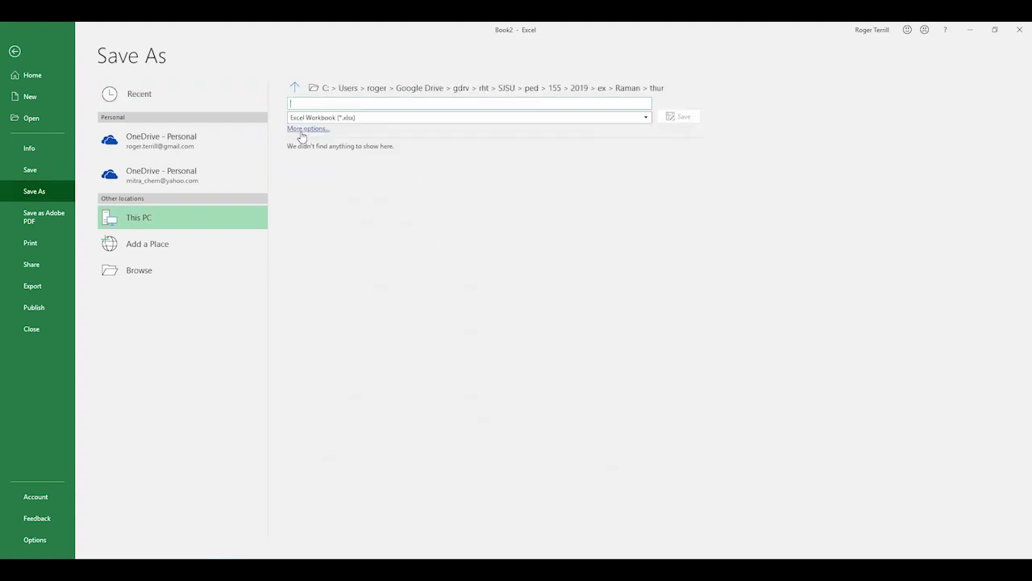
left_click(630, 90)
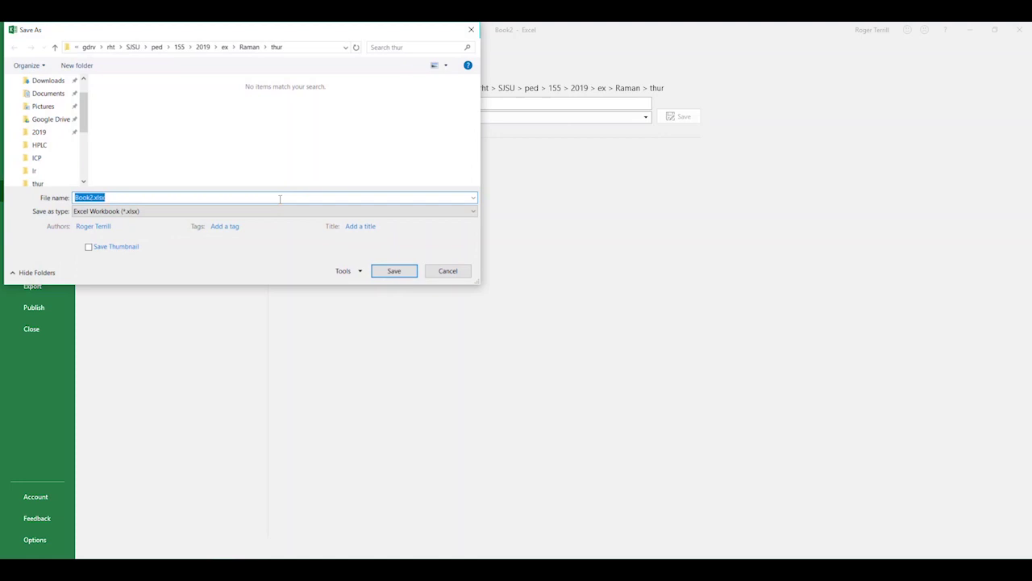
type("Th")
key("Return")
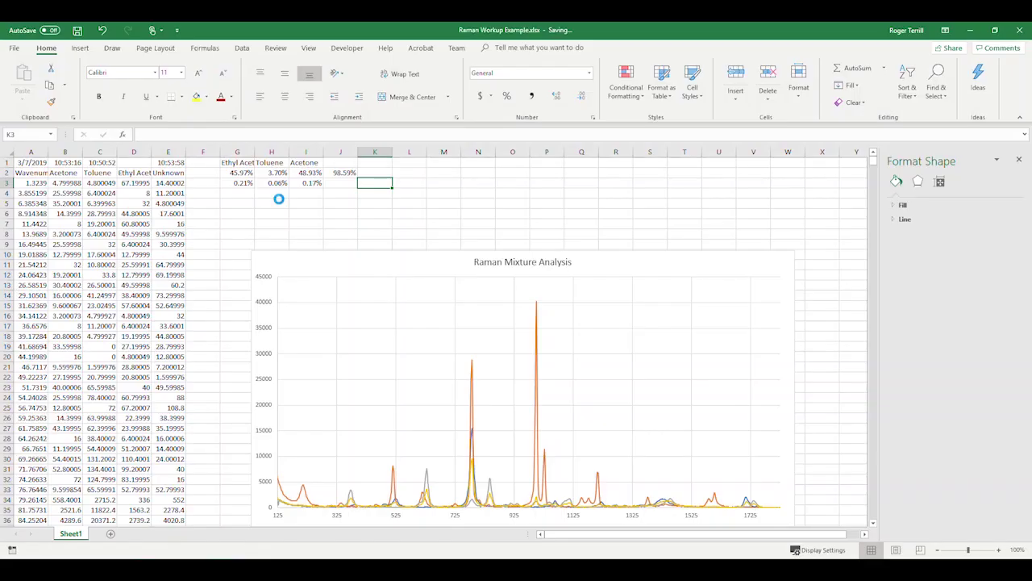
Move the chart higher up the sheet
left_click_drag(357, 266, 332, 247)
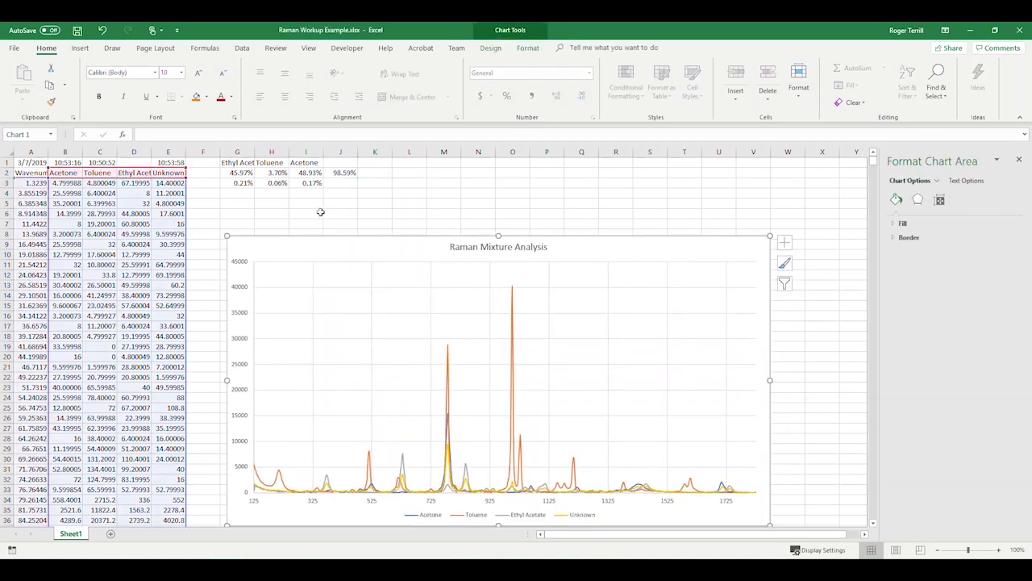
key("Escape")
left_click(273, 208)
left_click(242, 202)
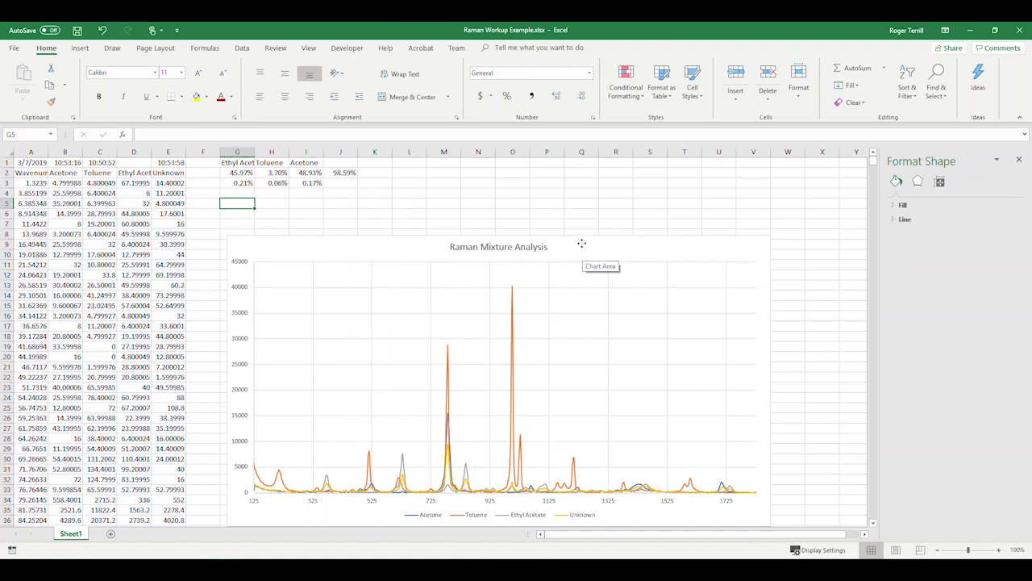
mouse_move(581, 243)
left_mouse_down()
mouse_move(575, 205)
mouse_move(567, 231)
left_mouse_up()
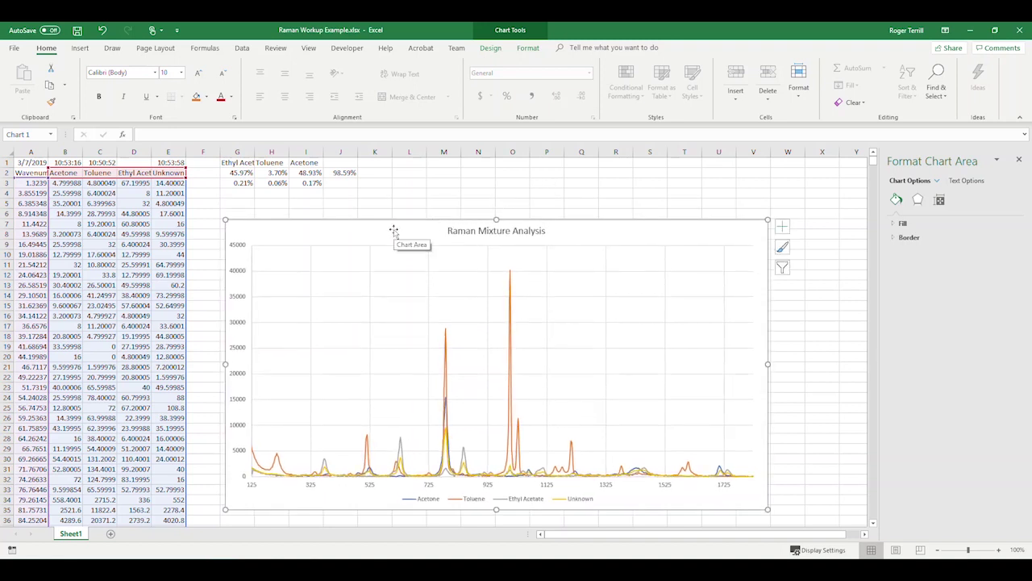
left_click(387, 202)
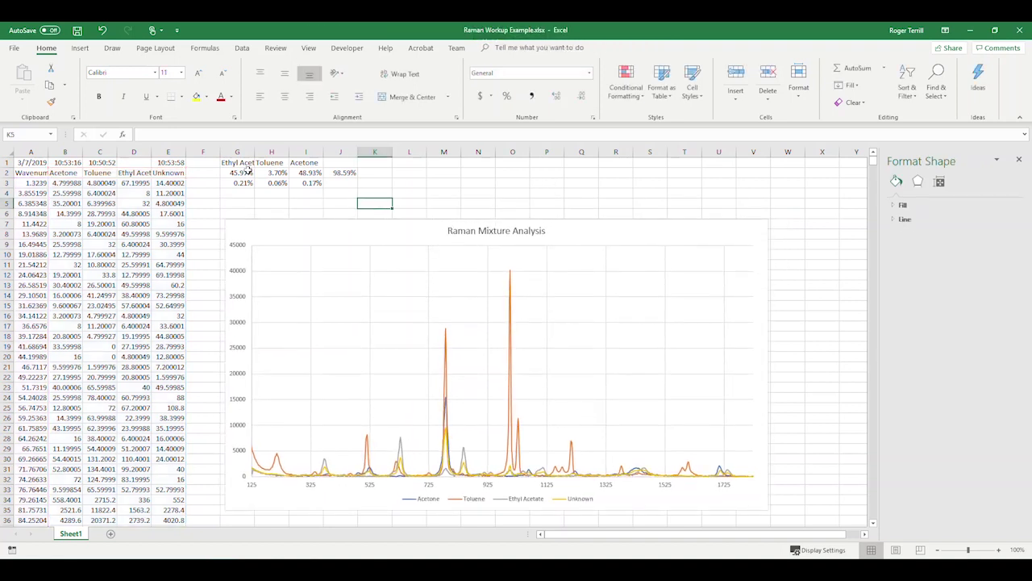
Relocate the G1:J3 summary block to M1:P3 and narrow column F to a thin spacer
left_click_drag(245, 165, 518, 187)
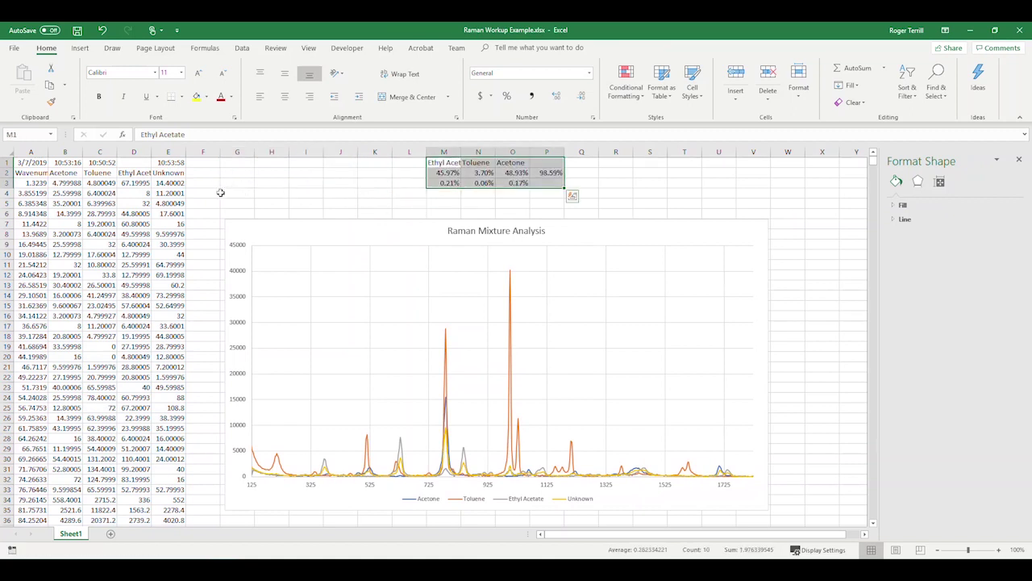
left_click(208, 172)
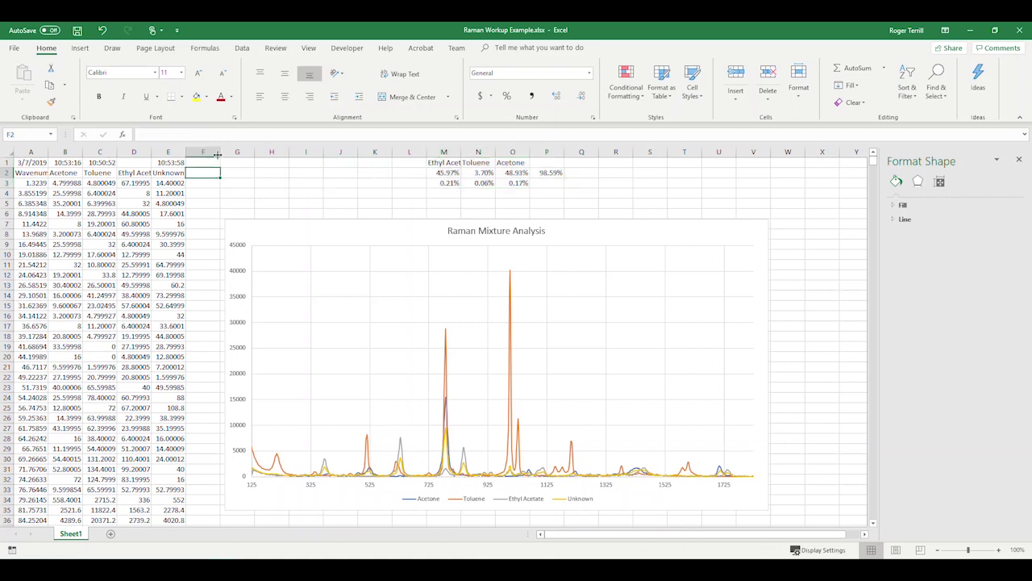
left_click_drag(217, 153, 199, 153)
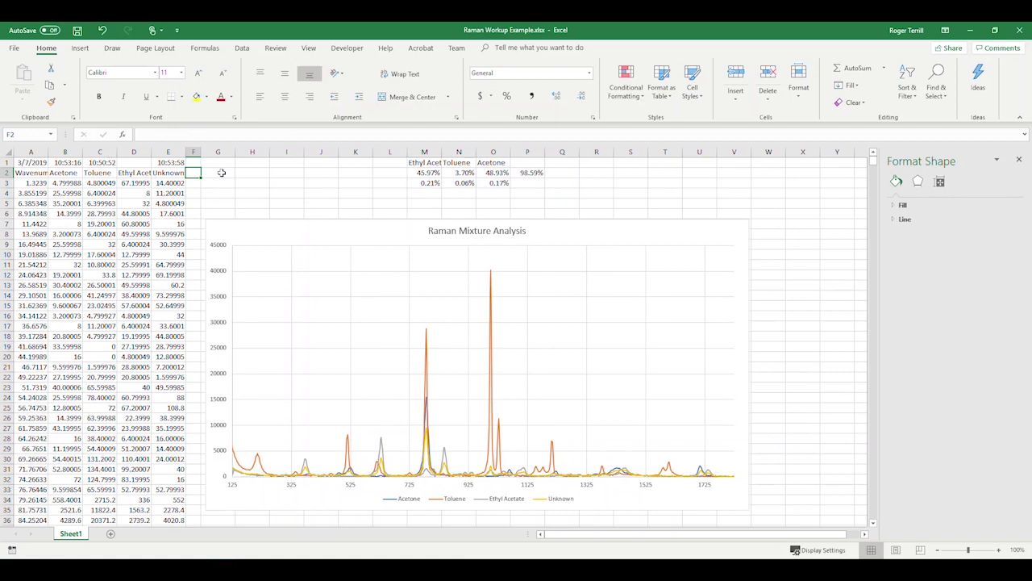
Enter headers Comp Acetone in G2 and Comp Toluene in H2
left_click(221, 173)
type("C")
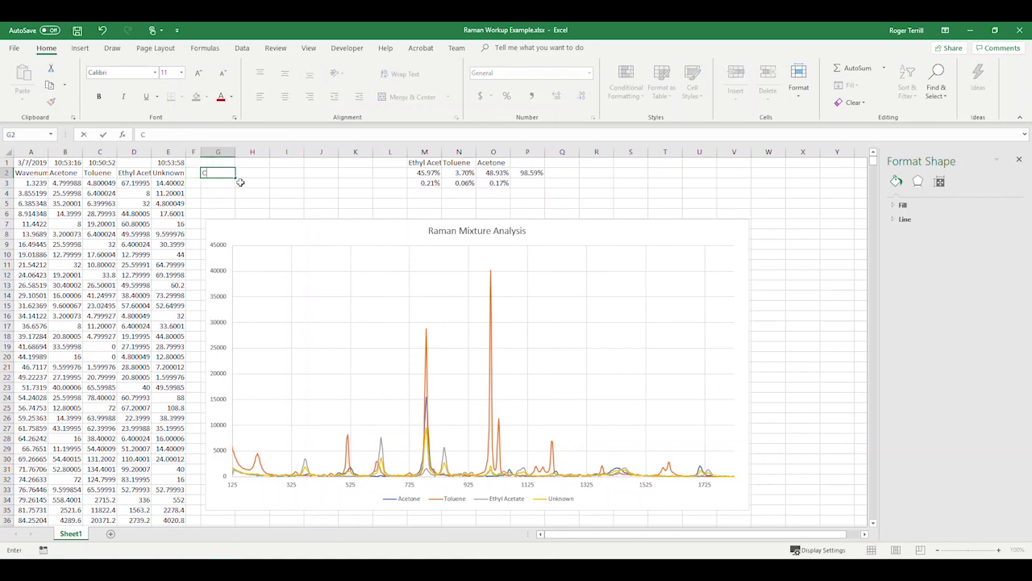
type("omp Acetone")
key("Return")
key("Up")
key("Right")
type("Com")
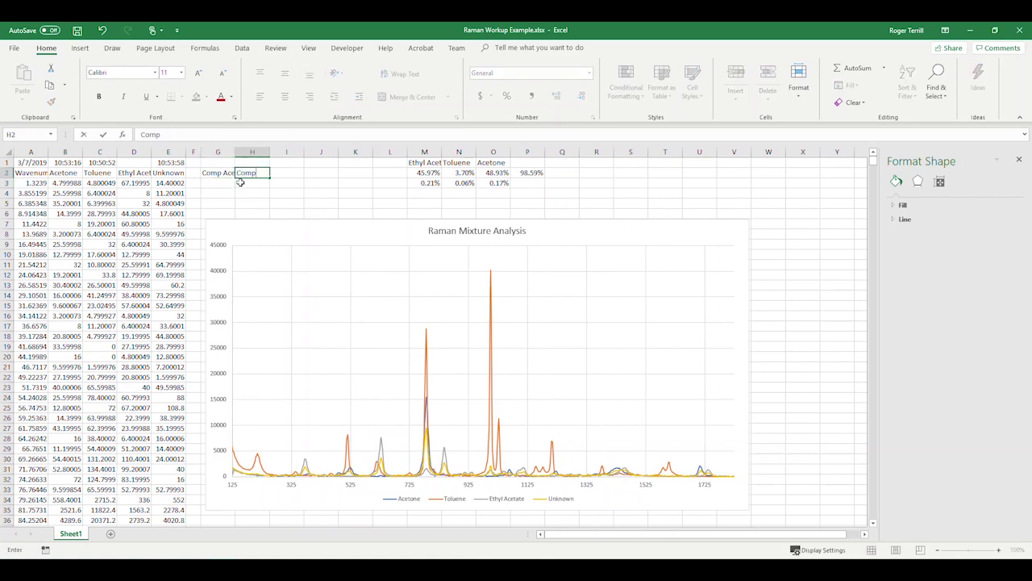
type("p Toluene")
key("Return")
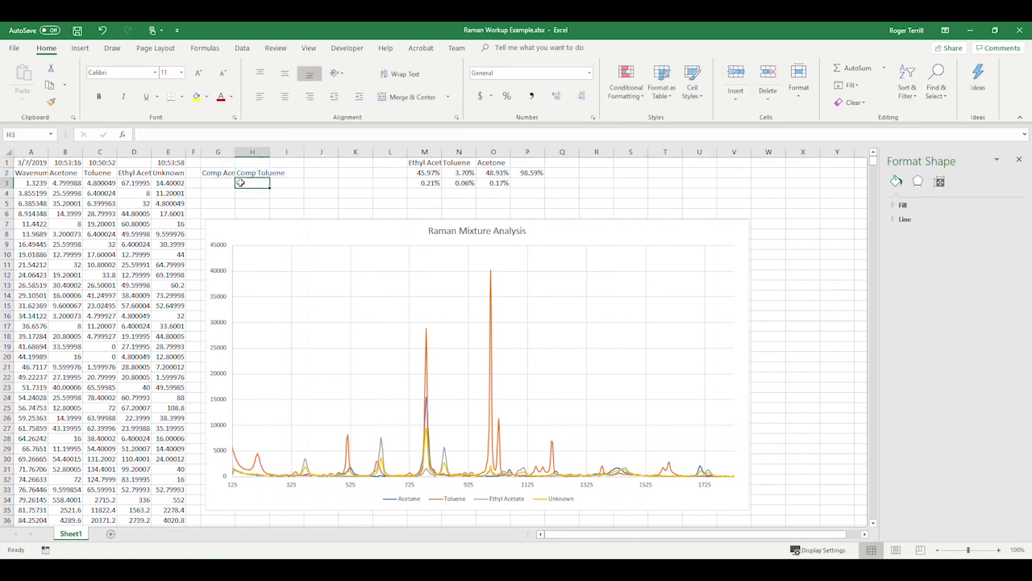
key("Up")
key("Right")
Enter headers Comp Ethyl Acetate in I2 and Model Sum in J2
type("Comp")
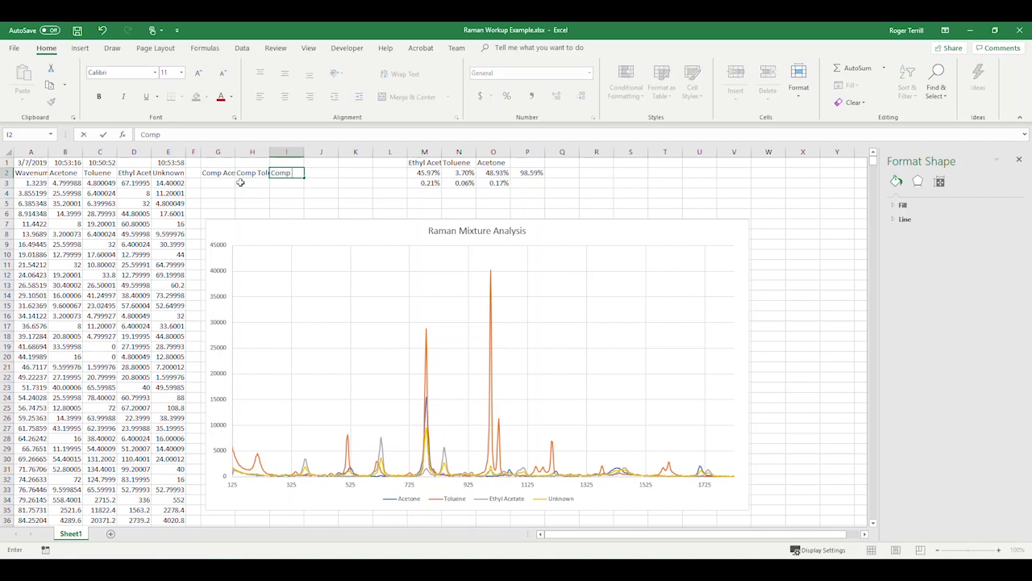
type(" Etha")
key("BackSpace")
key("BackSpace")
type("yl Acetate")
key("Return")
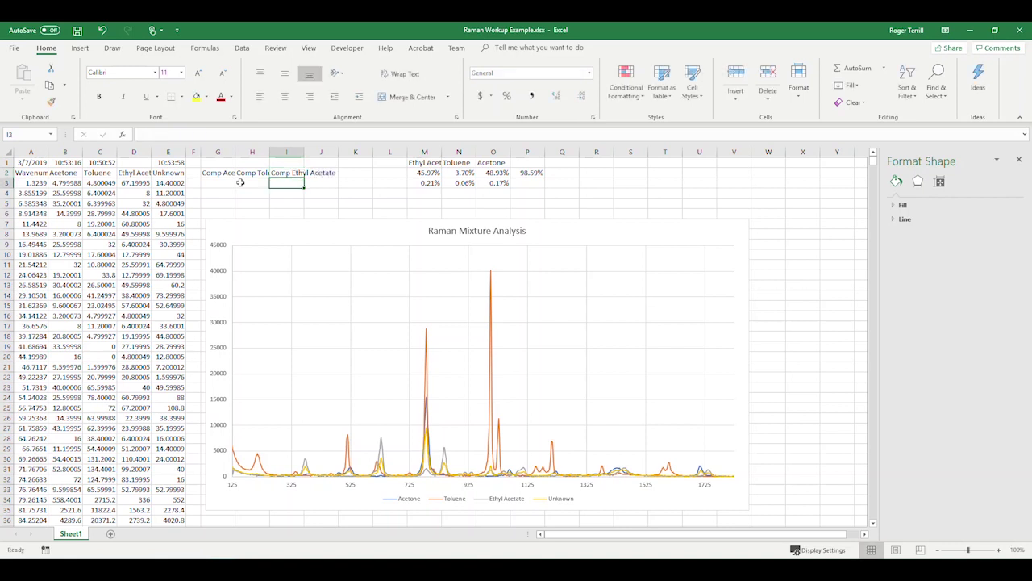
key("Up")
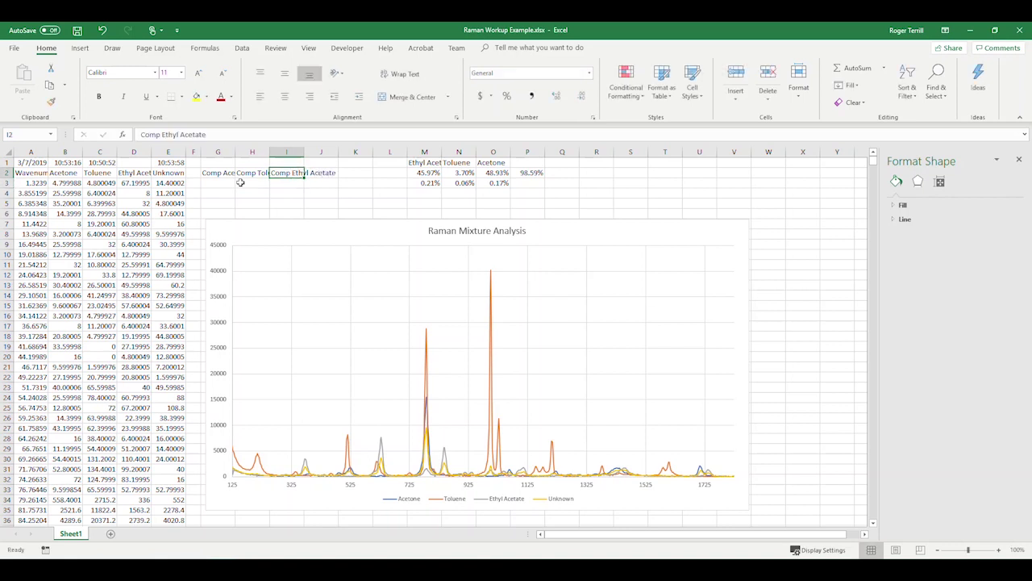
key("Right")
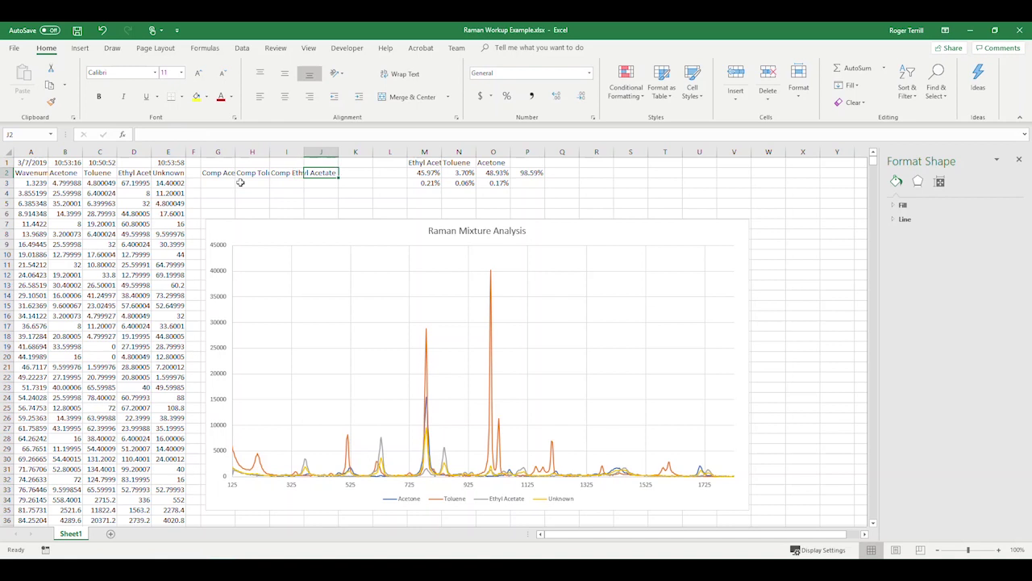
type("Model Sum")
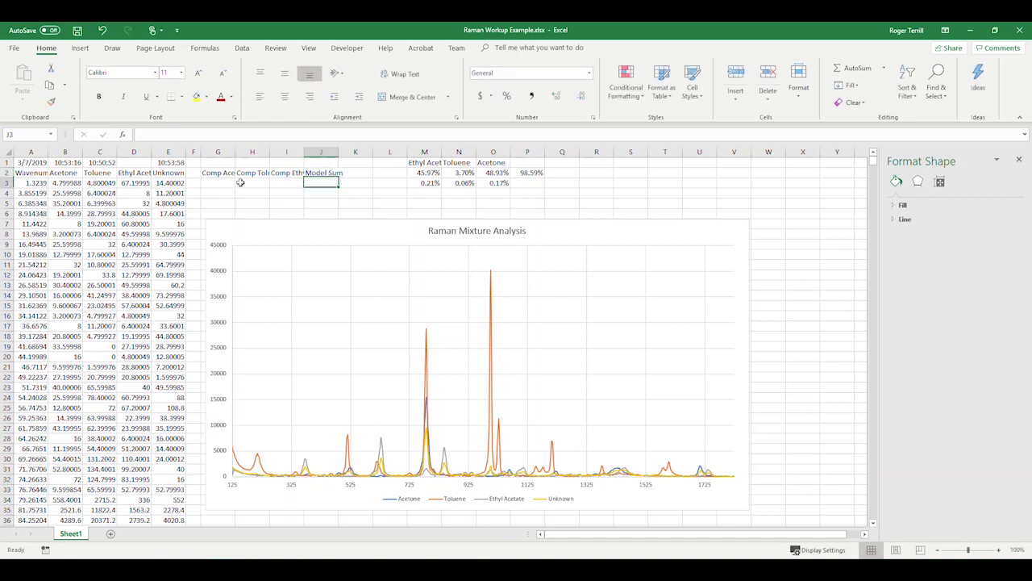
key("Left")
key("Left")
key("Left")
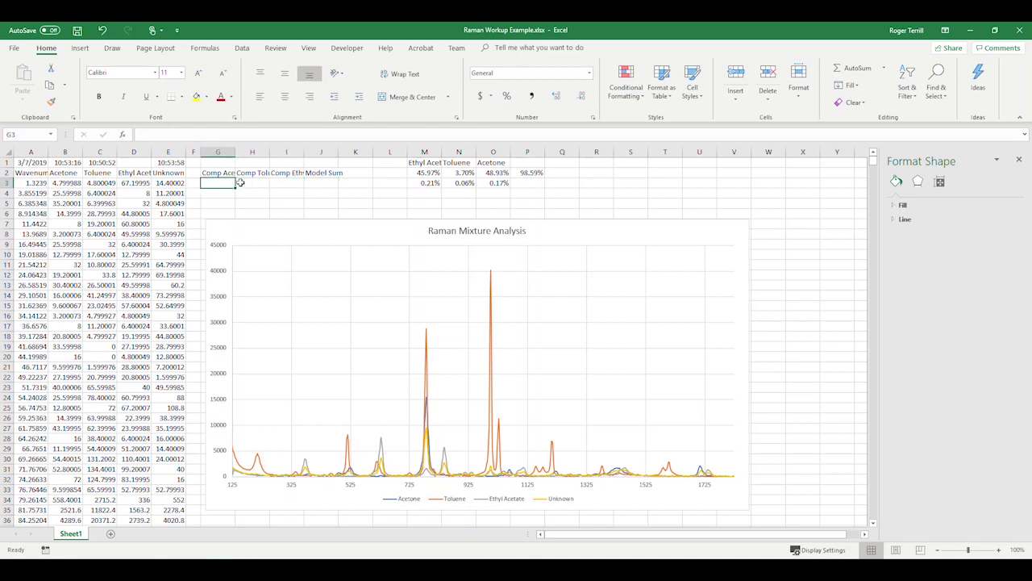
Enter the Comp Acetone formula =$O$2*B3, anchoring the acetone fraction absolutely
type("=")
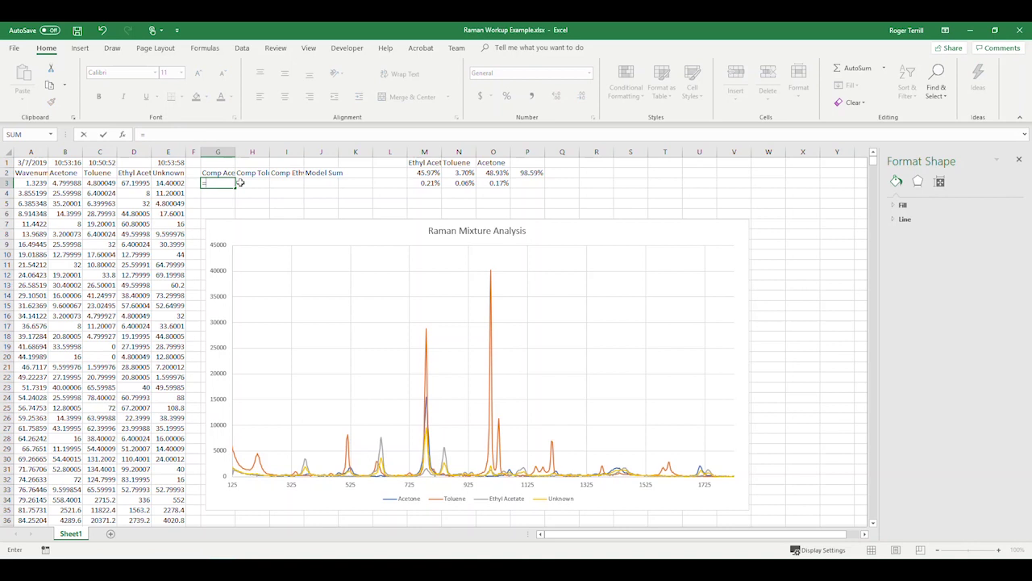
left_click(495, 173)
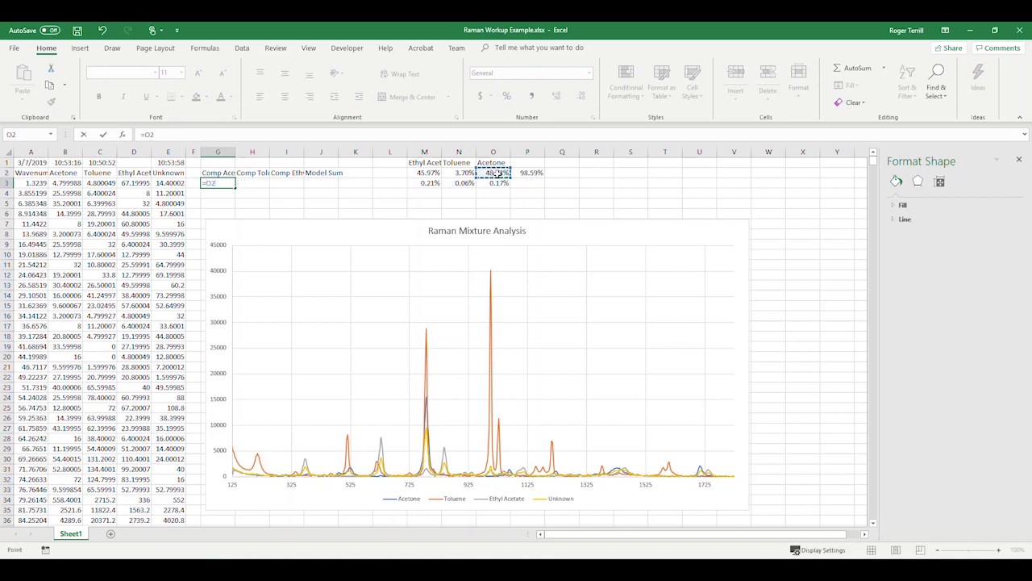
key("F4")
type("*")
left_click(64, 183)
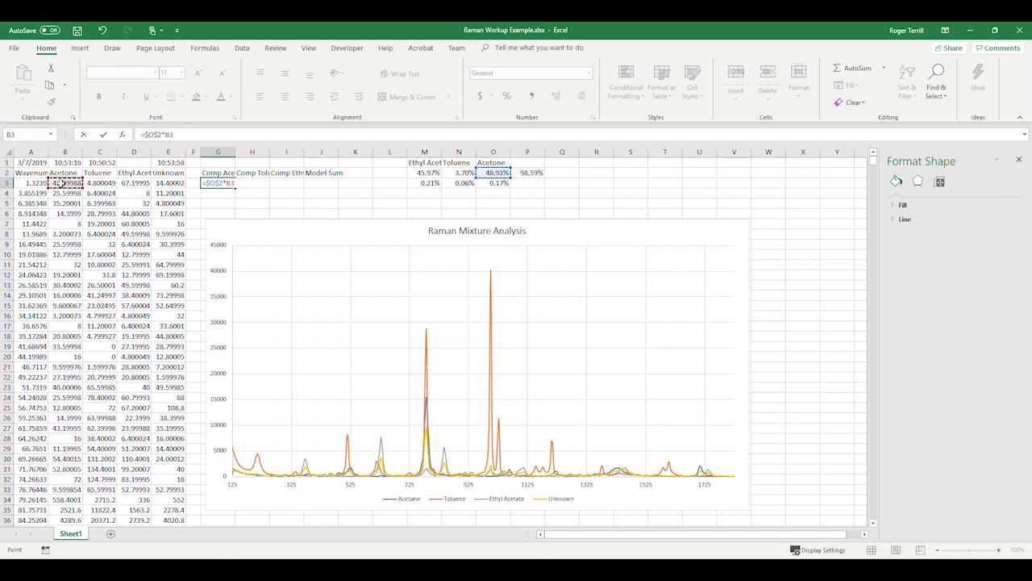
key("Return")
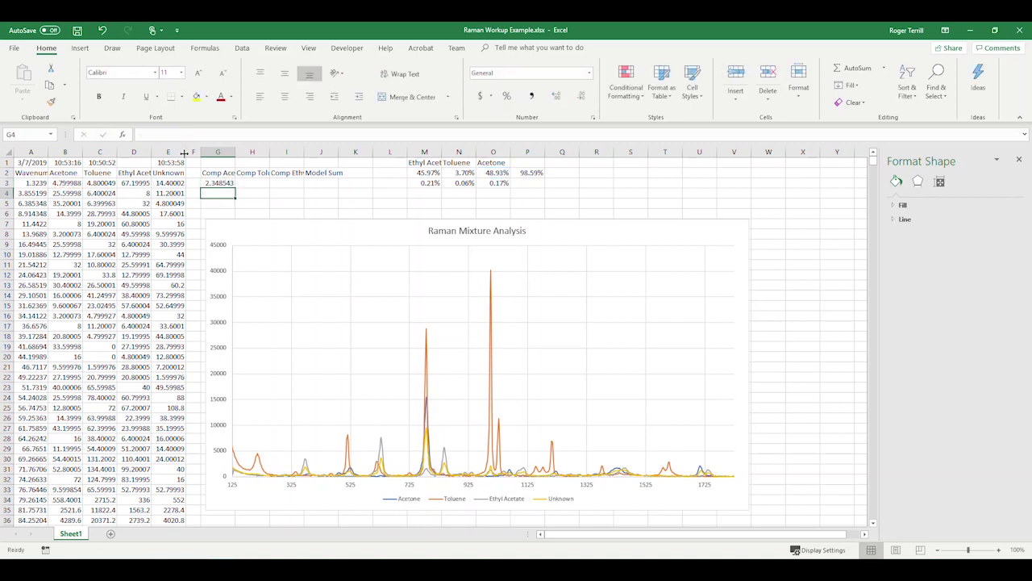
Delete spacer column F, fill the acetone formula down, and shift the chart right
left_click(193, 152)
right_click(194, 152)
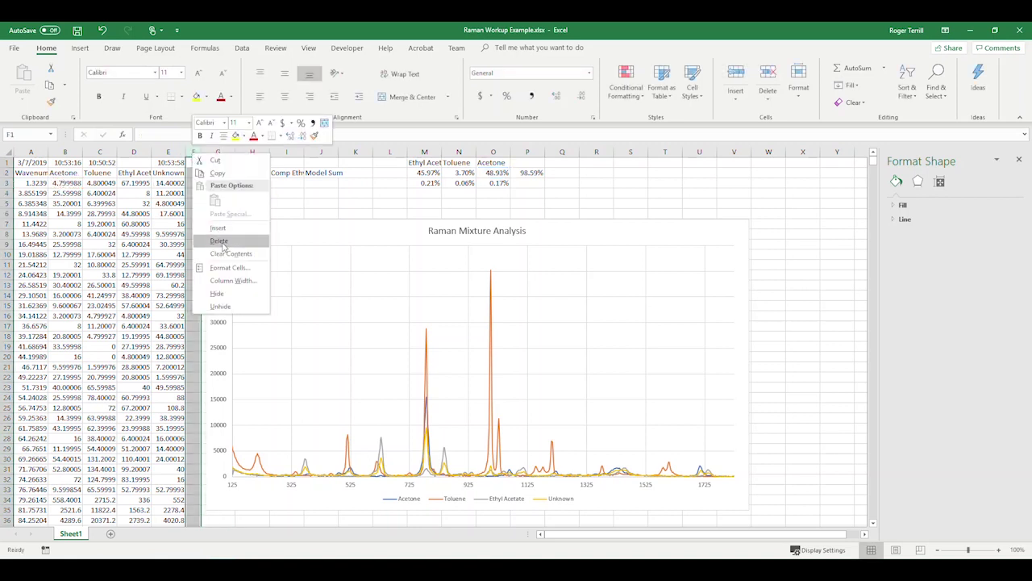
left_click(222, 242)
left_click(213, 185)
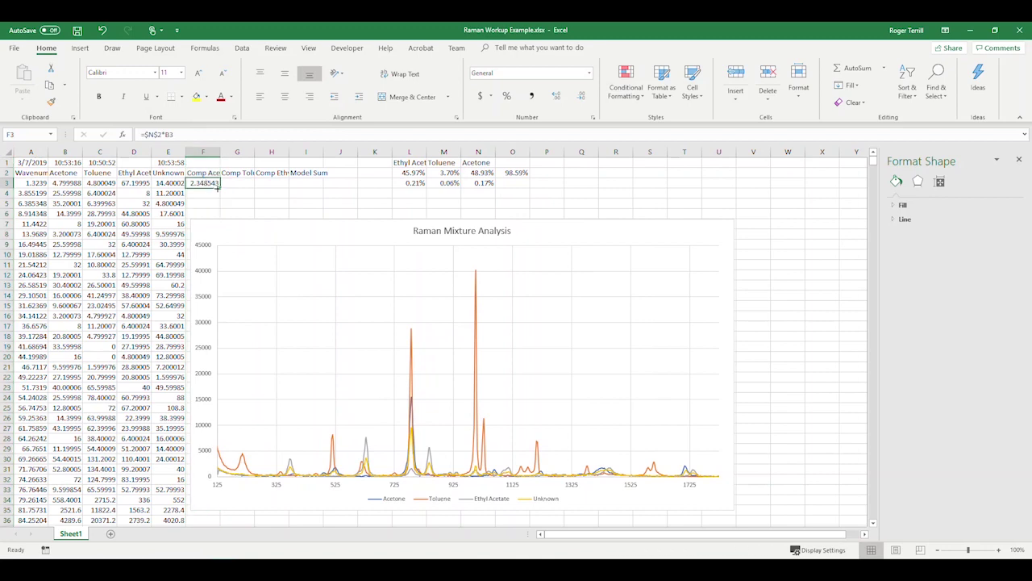
double_click(218, 186)
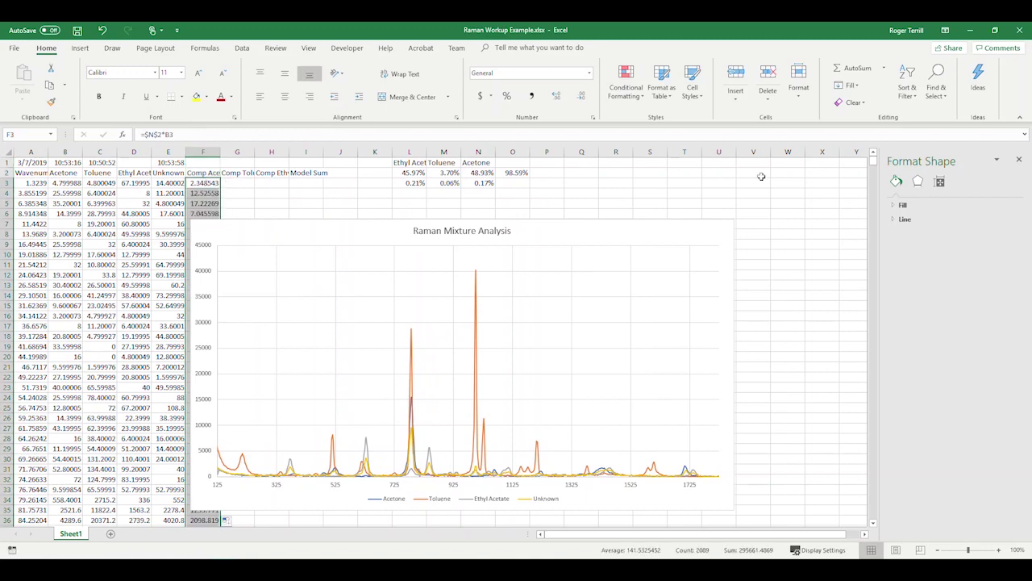
mouse_move(871, 164)
left_mouse_down()
mouse_move(860, 387)
mouse_move(872, 523)
mouse_move(872, 150)
left_mouse_up()
left_click_drag(380, 230, 447, 238)
Enter =$M$2*C3 in G3 and fill it down the Comp Toluene column
left_click(272, 197)
left_click(238, 182)
type("=")
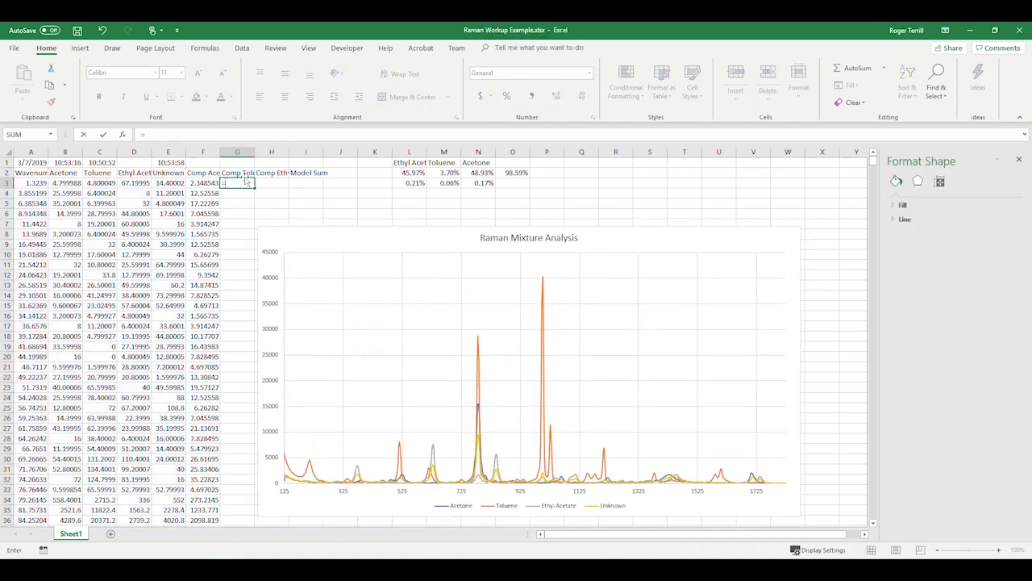
left_click(449, 173)
key("F4")
type("*")
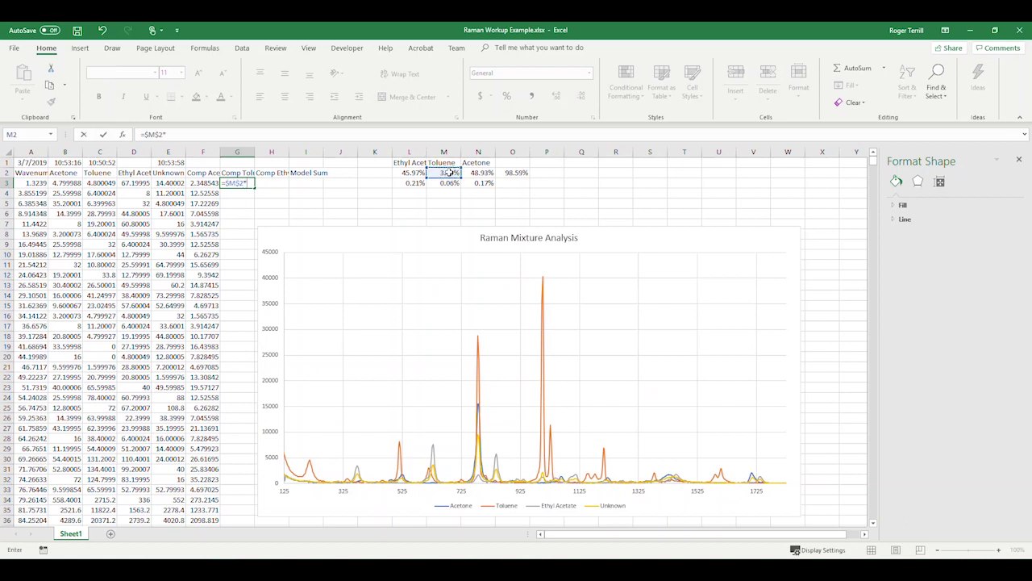
left_click(99, 183)
key("Return")
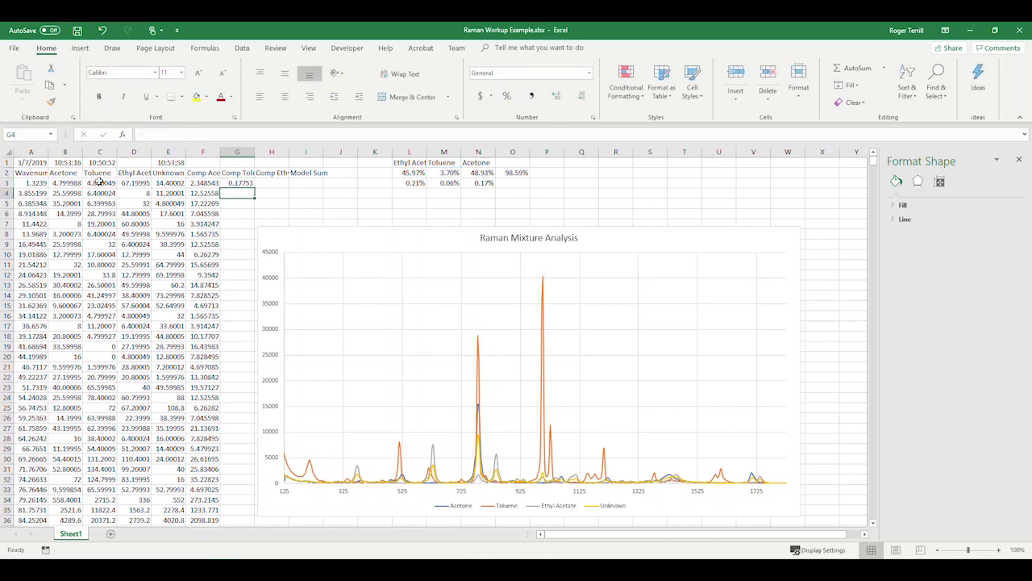
left_click(237, 183)
double_click(254, 188)
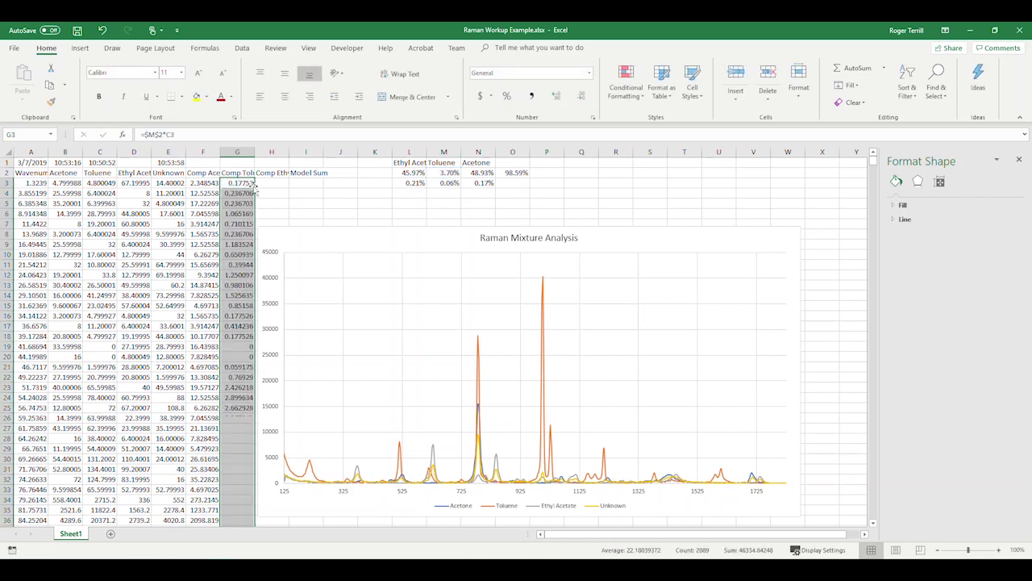
Enter =$L$2*D3 in H3 and fill it down the Comp Ethyl Acetate column
left_click(272, 183)
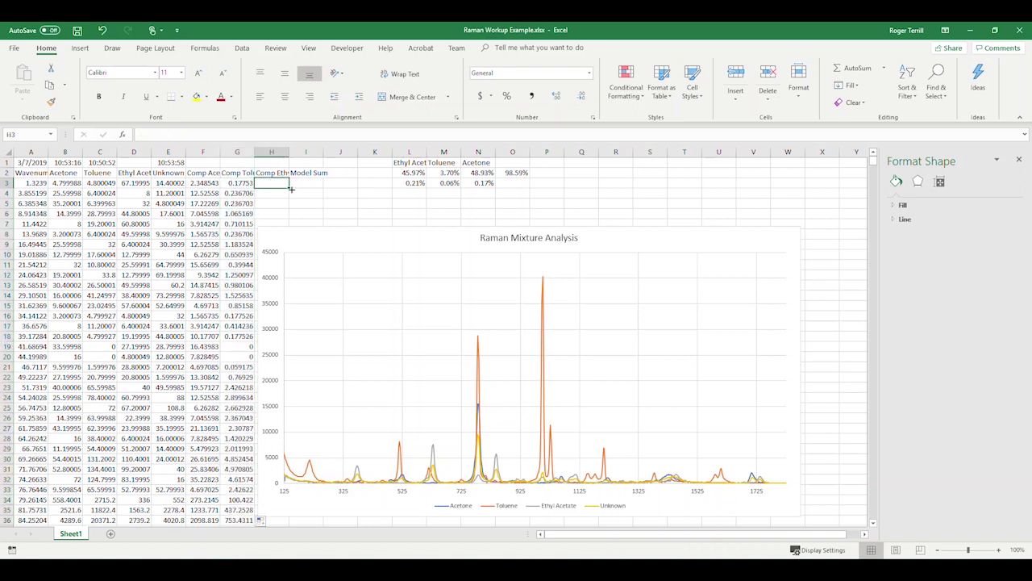
type("=")
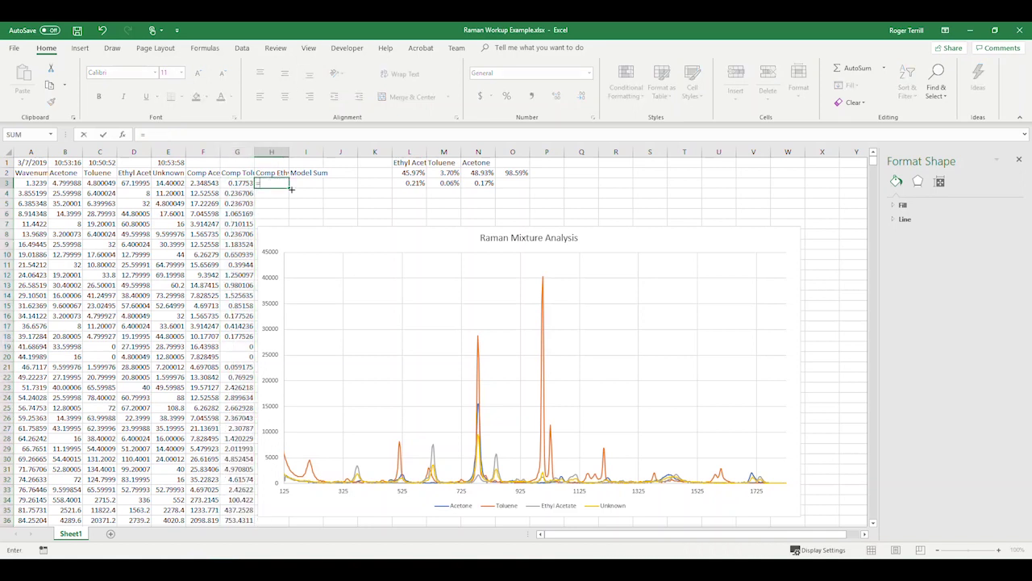
left_click(413, 171)
key("F4")
type("*")
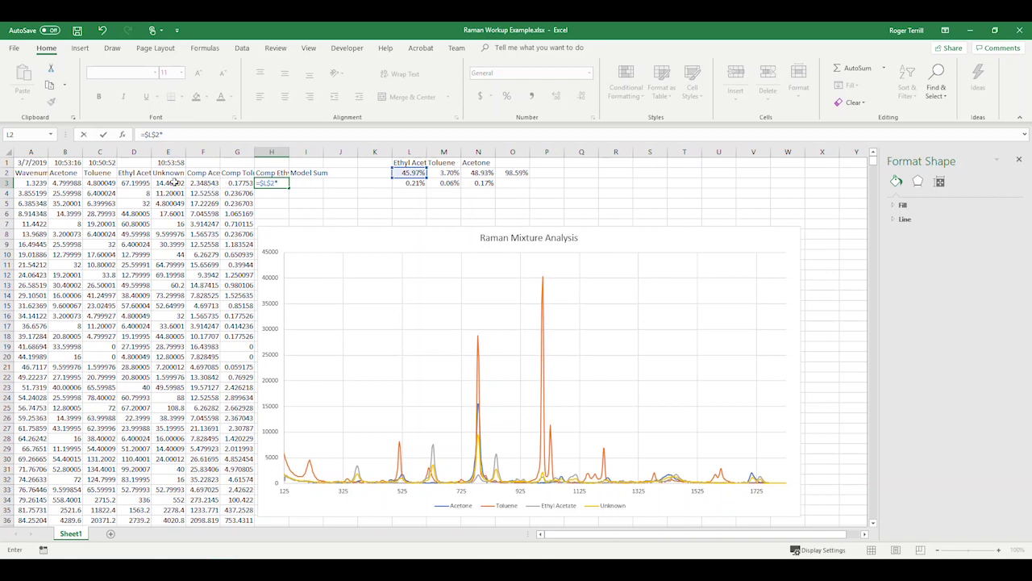
left_click(138, 183)
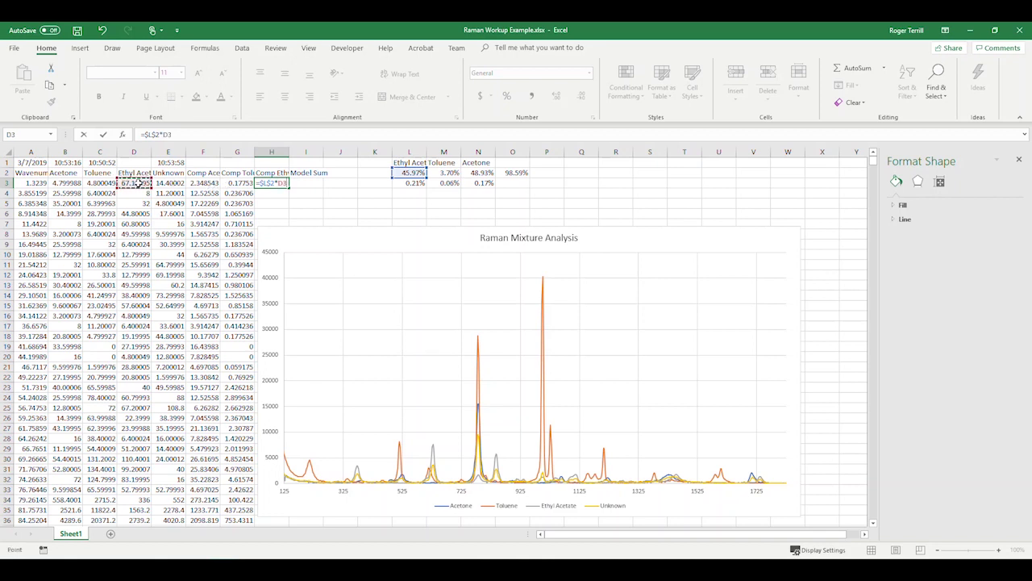
key("Return")
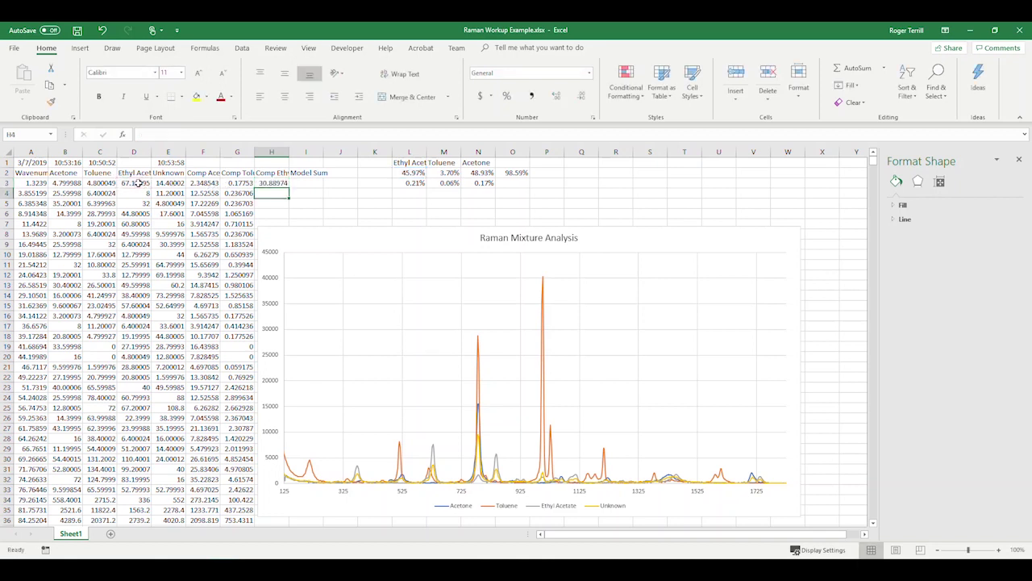
left_click(269, 182)
double_click(288, 187)
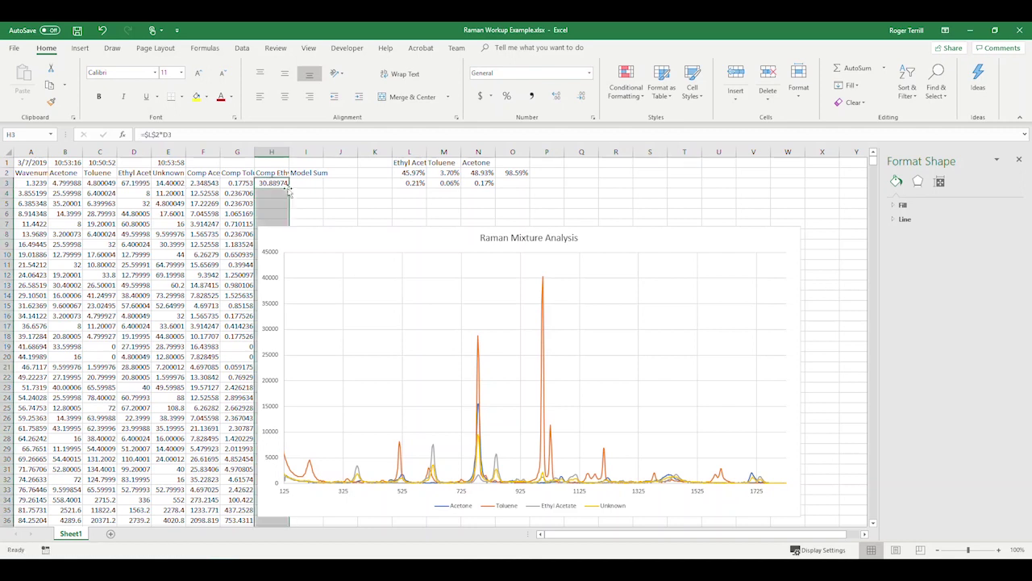
Check the component formulas in H3, G3 and F3 without changing them
left_click(331, 196)
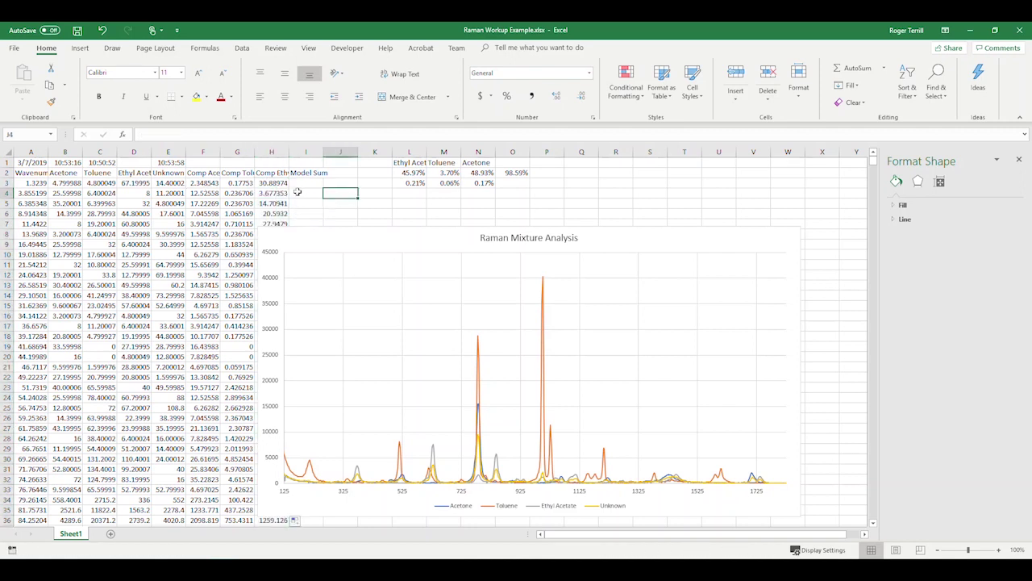
double_click(274, 183)
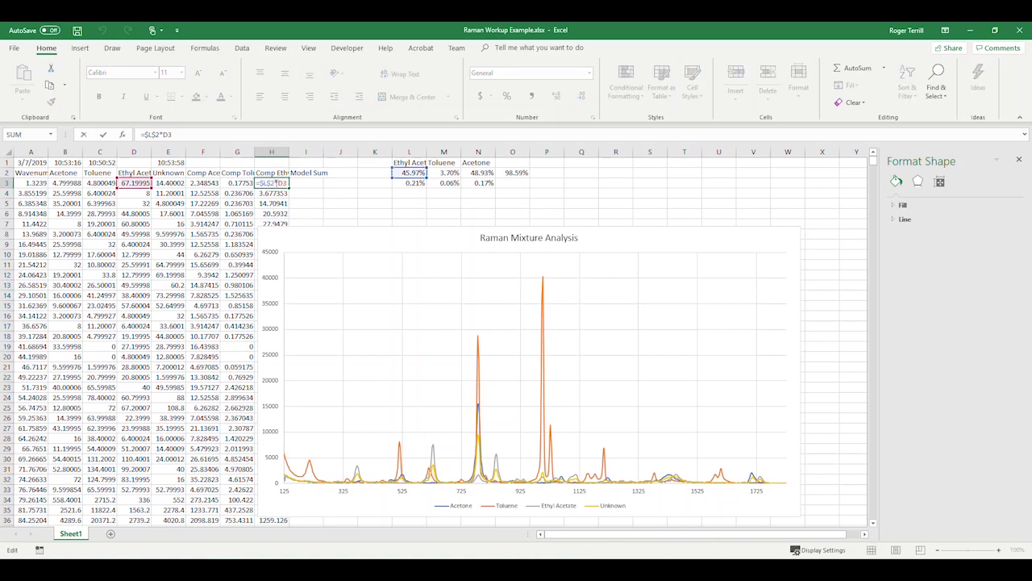
double_click(240, 183)
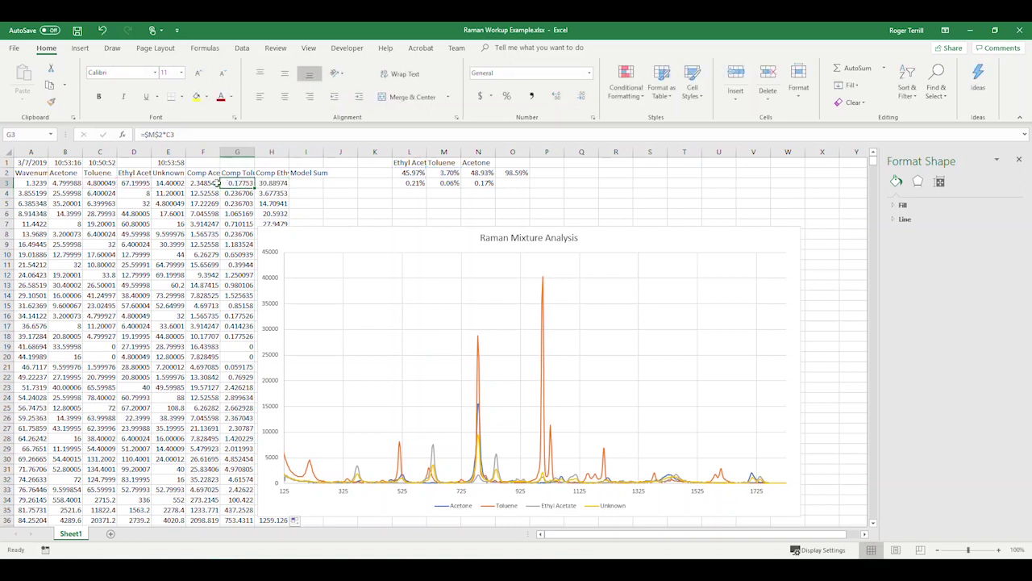
double_click(208, 183)
left_click(311, 194)
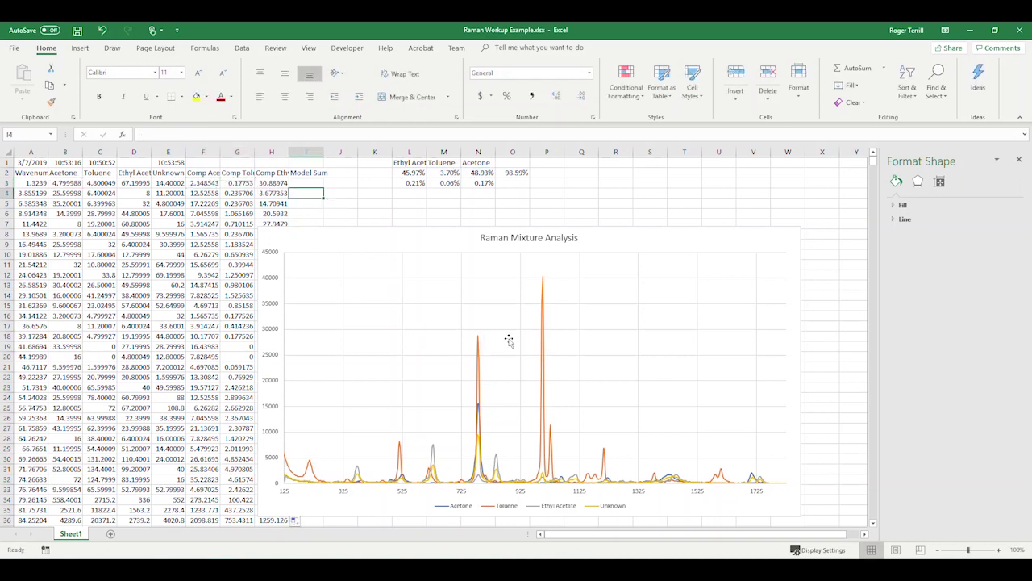
Repoint the Toluene, Ethyl Acetate and Acetone series names and values to columns G, H and F
left_click(543, 344)
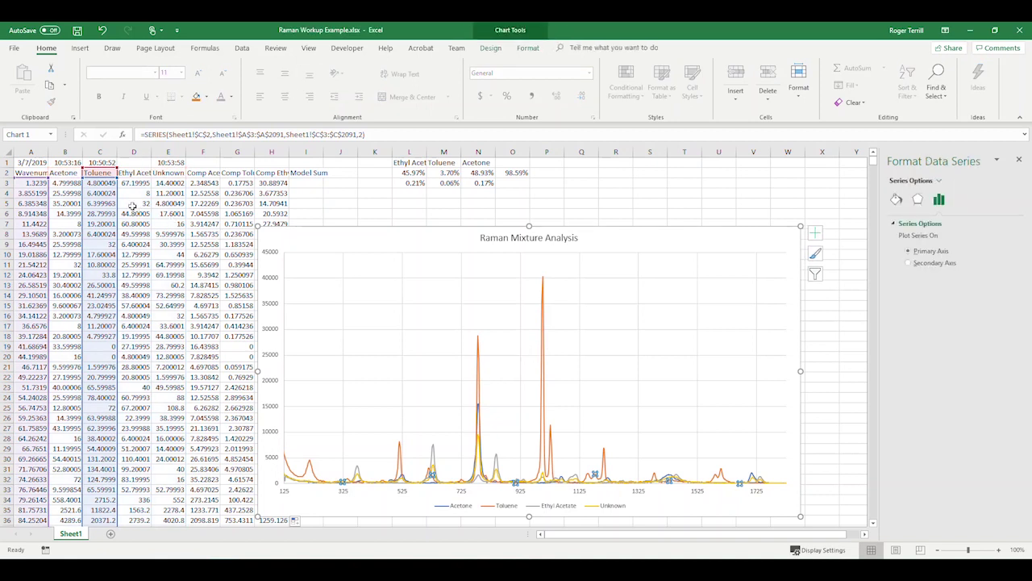
left_click_drag(118, 204, 238, 207)
left_click_drag(118, 173, 252, 177)
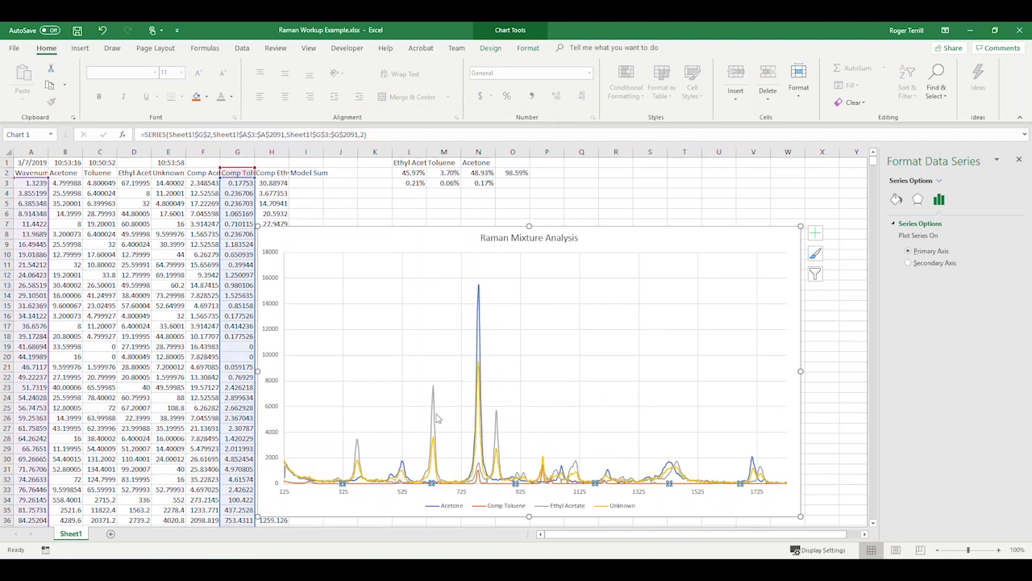
left_click(433, 420)
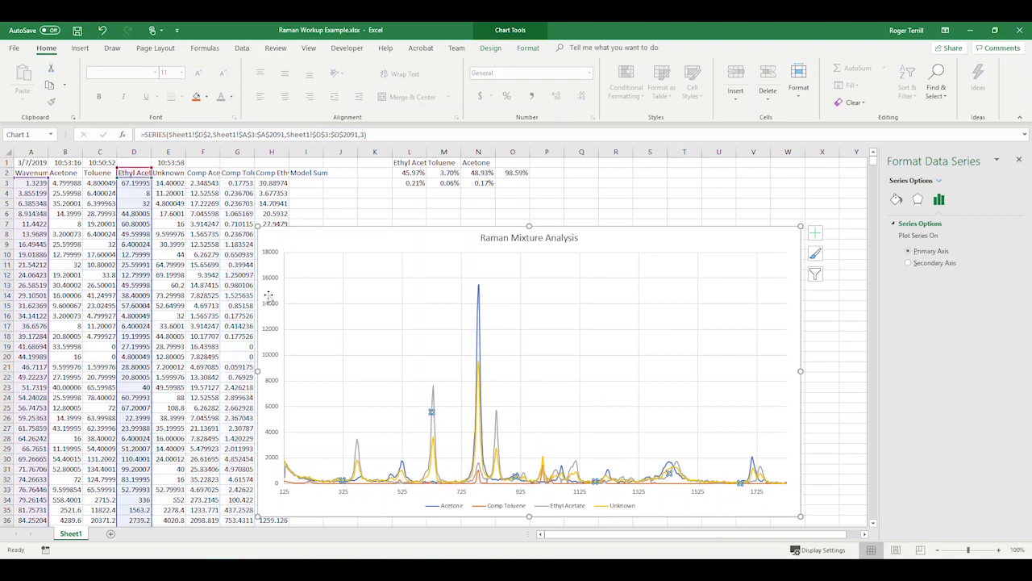
left_click_drag(139, 170, 272, 172)
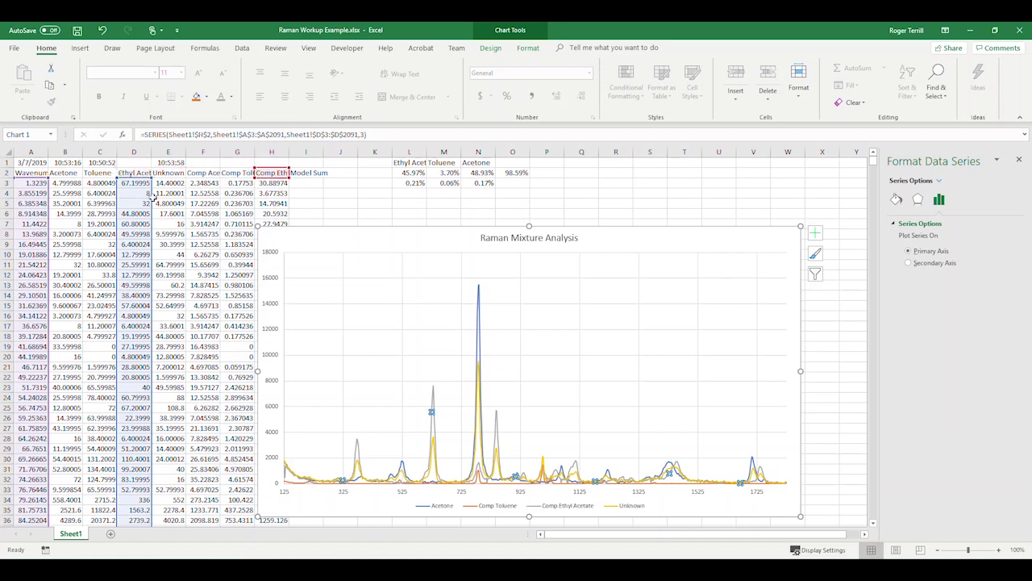
left_click_drag(152, 197, 263, 205)
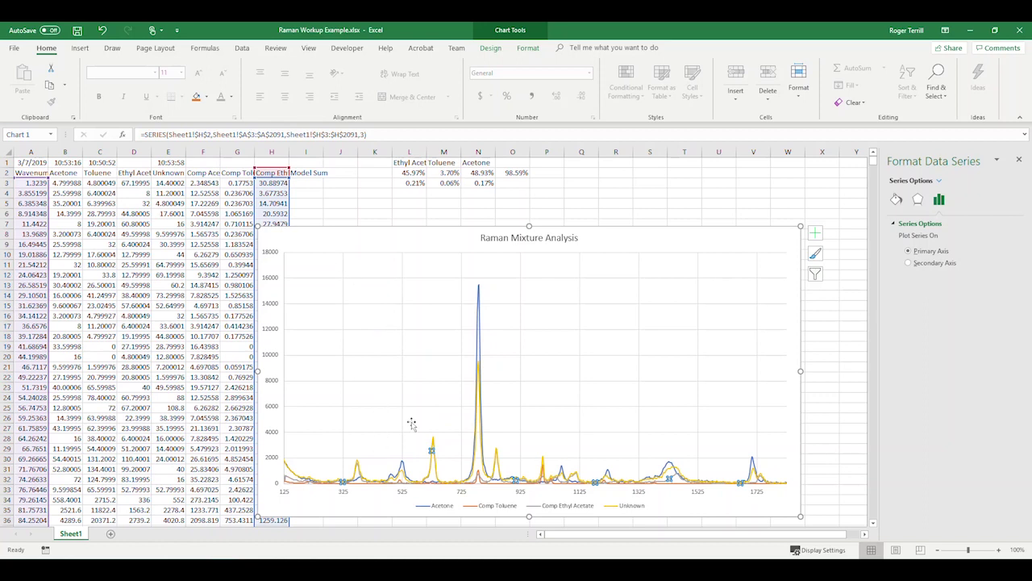
left_click(615, 204)
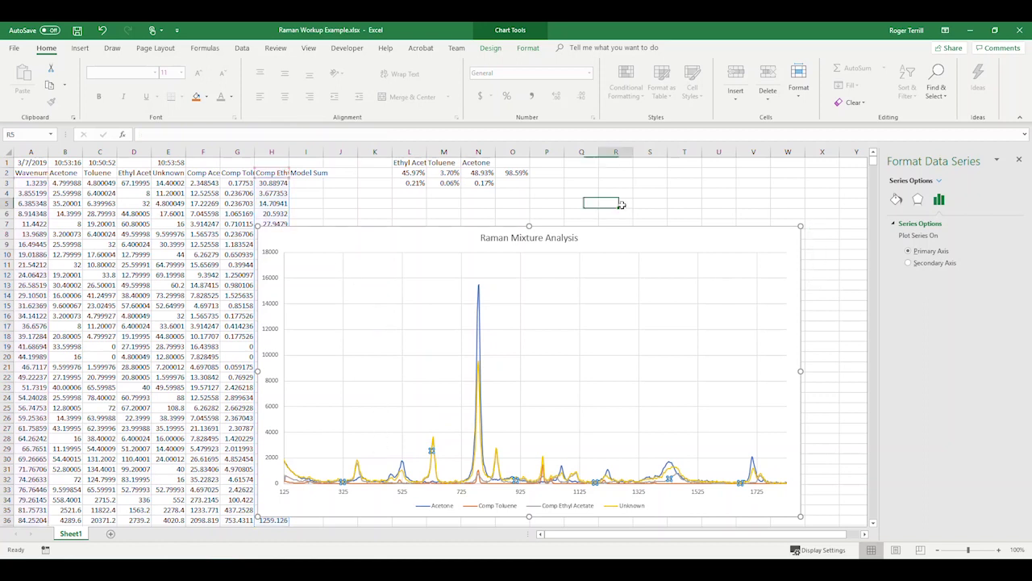
left_click(481, 357)
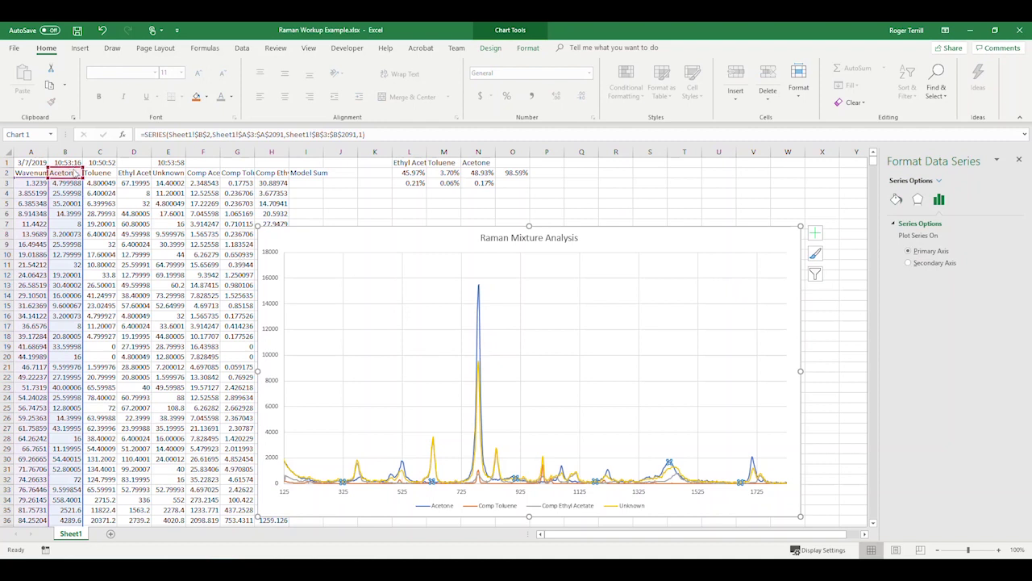
left_click_drag(77, 173, 216, 173)
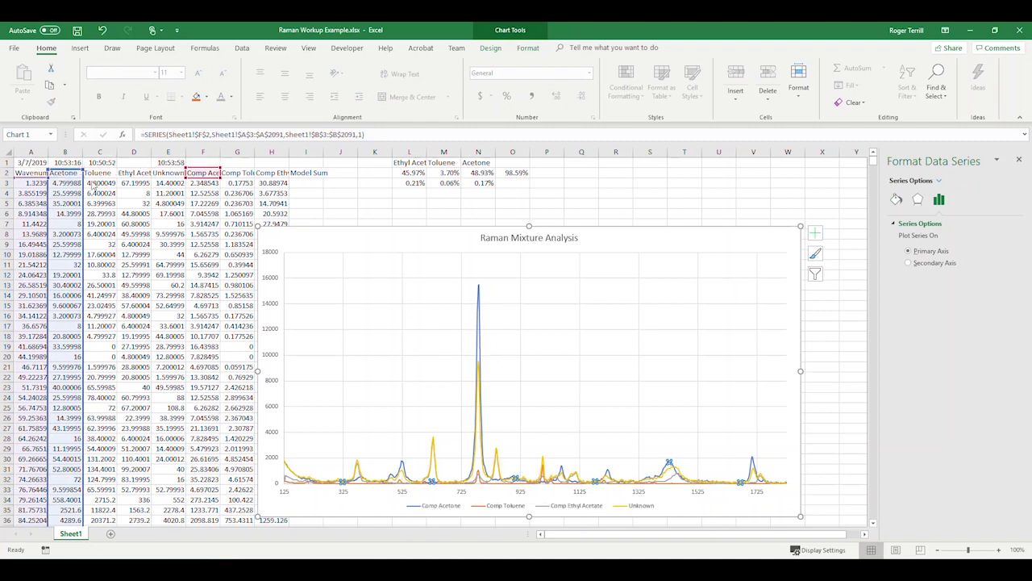
left_click_drag(94, 185, 231, 185)
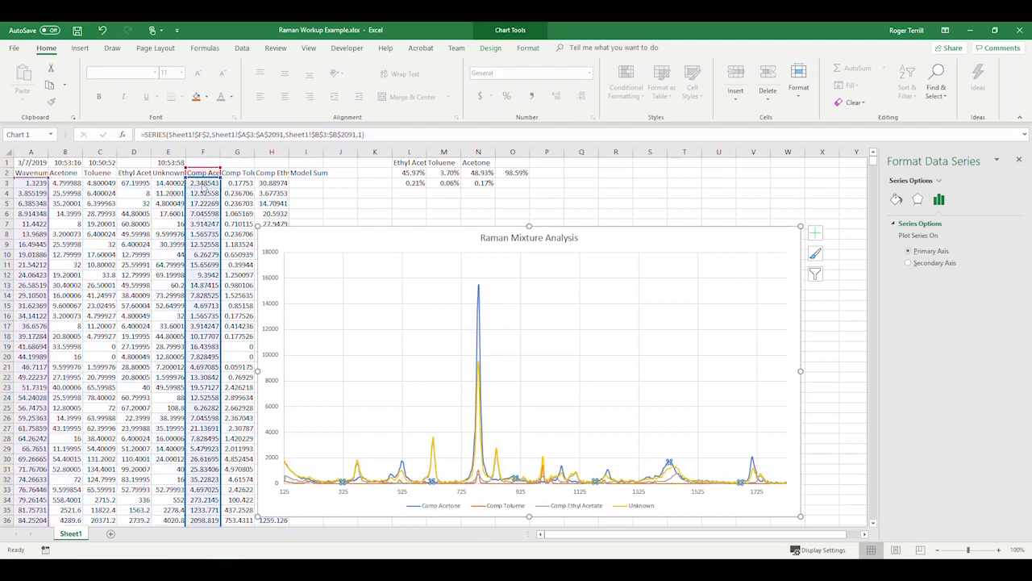
left_click(354, 187)
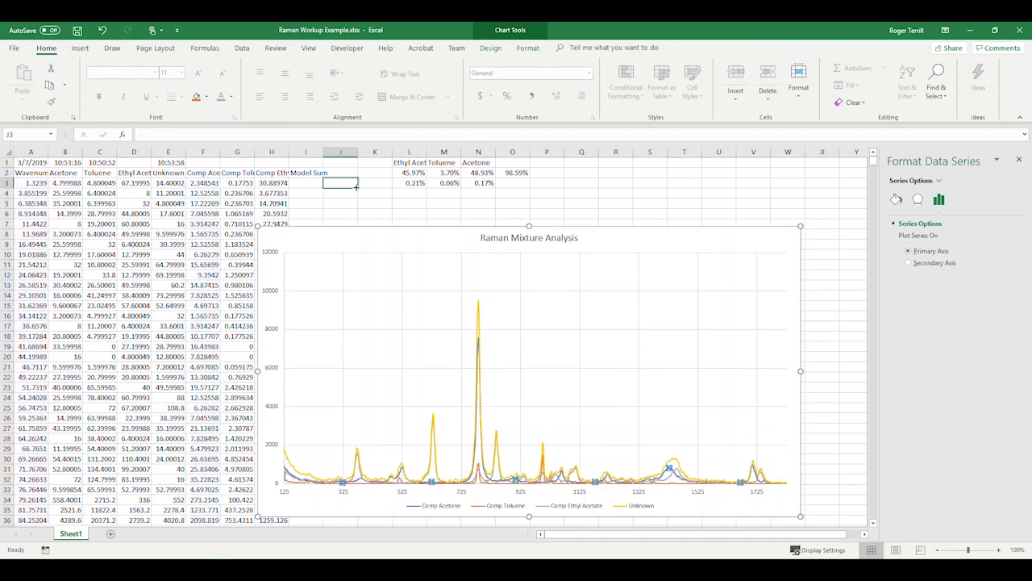
Insert a narrow blank column before column F
right_click(207, 154)
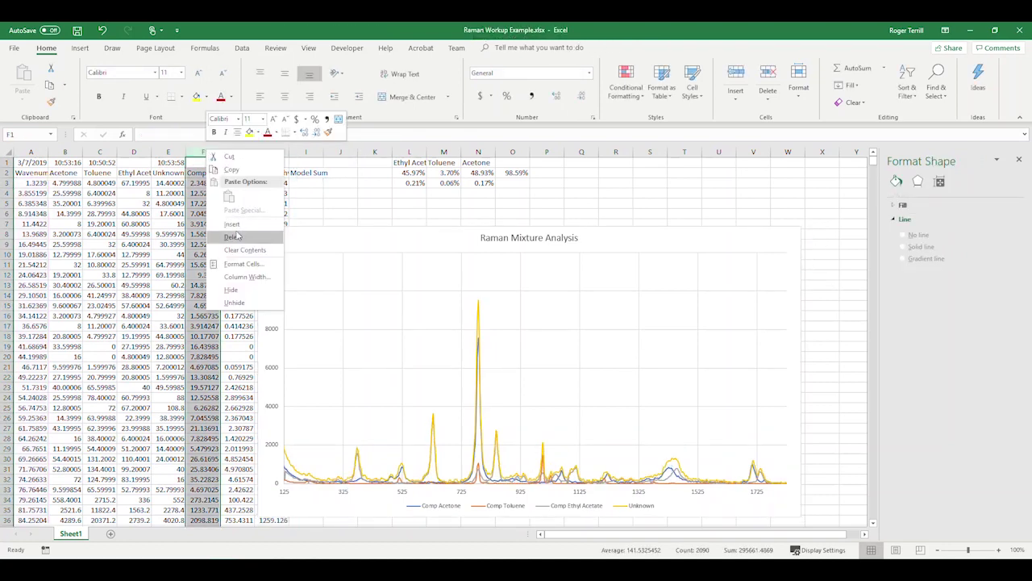
left_click(233, 223)
left_click_drag(218, 153, 204, 154)
left_click(327, 185)
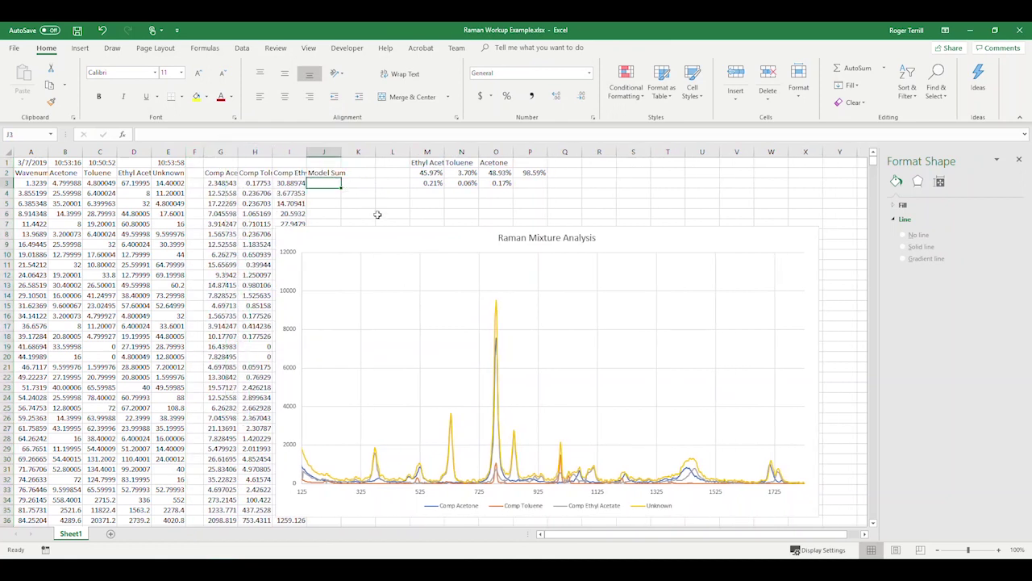
Move the Raman chart up-left and drag its corner to enlarge it
left_click_drag(380, 239, 194, 211)
left_click_drag(634, 490, 715, 510)
left_click(772, 461)
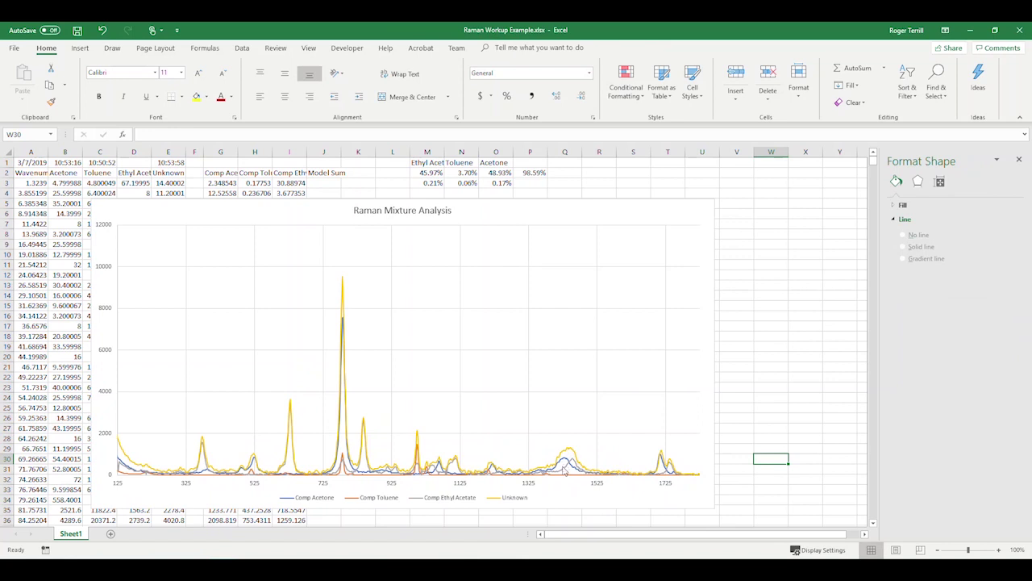
Select the Unknown, Comp Acetone and Comp Ethyl Acetate series in turn to inspect the curves
left_click(342, 307)
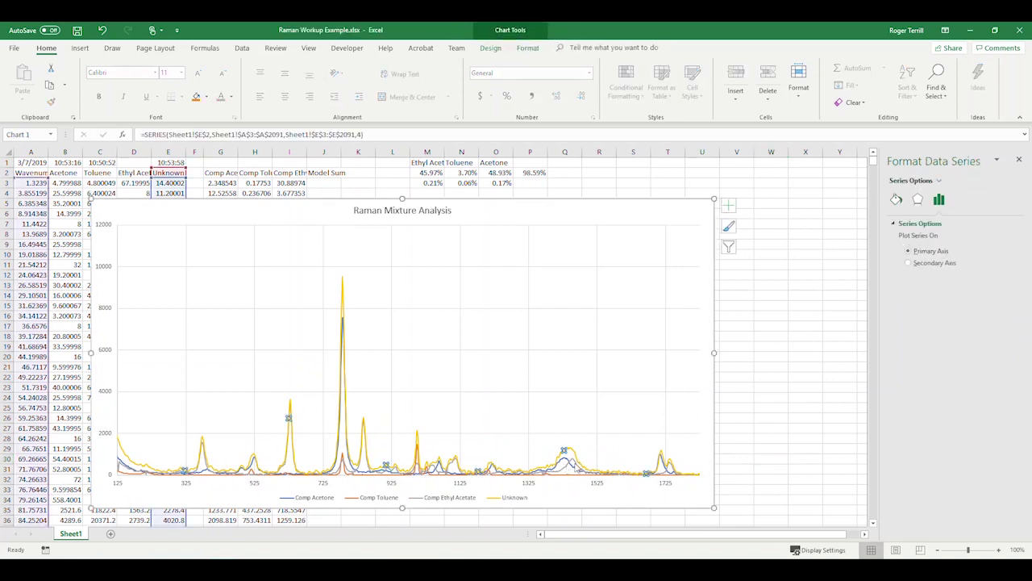
left_click(561, 458)
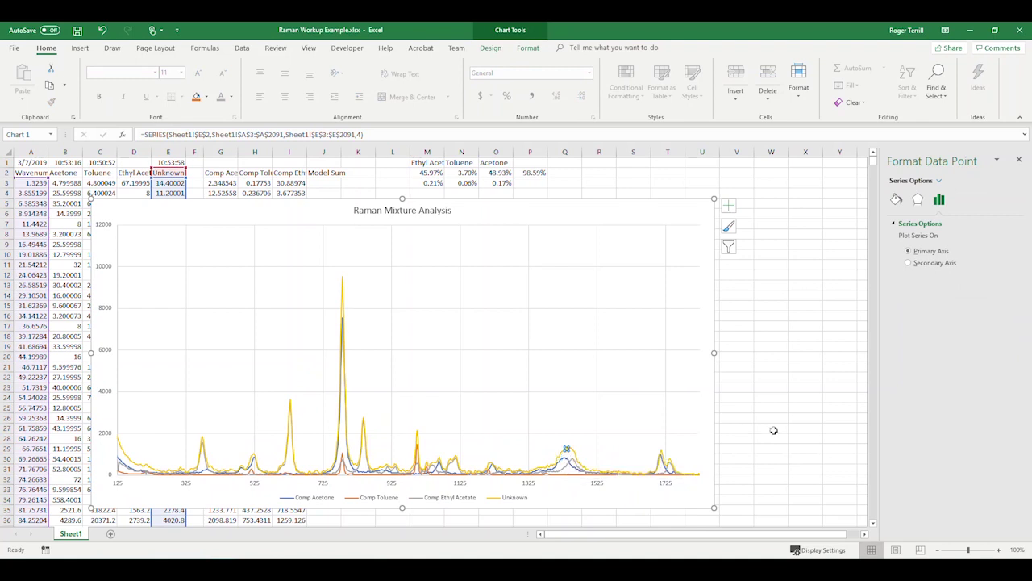
left_click(805, 429)
left_click(578, 458)
left_click(577, 458)
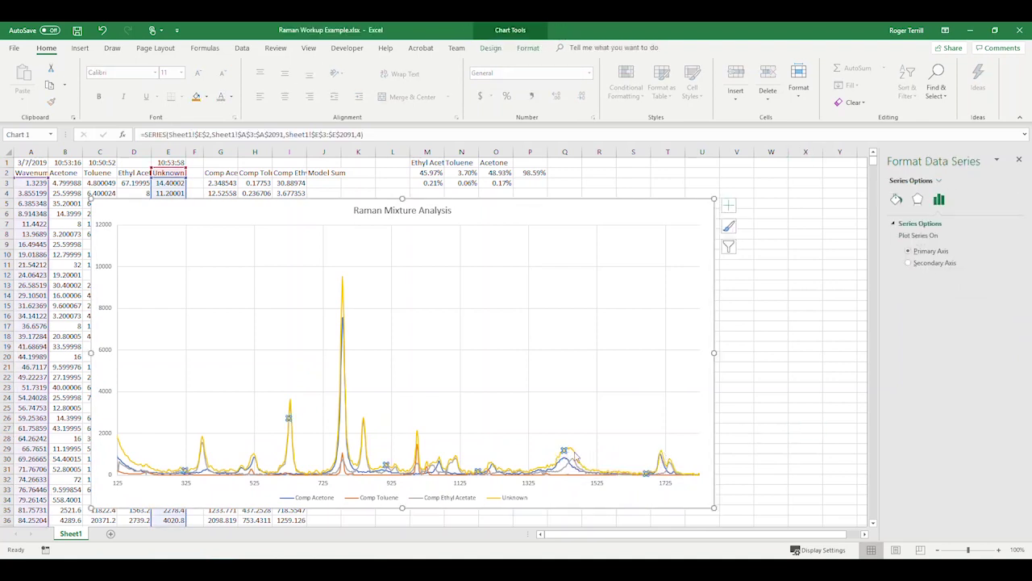
left_click(805, 428)
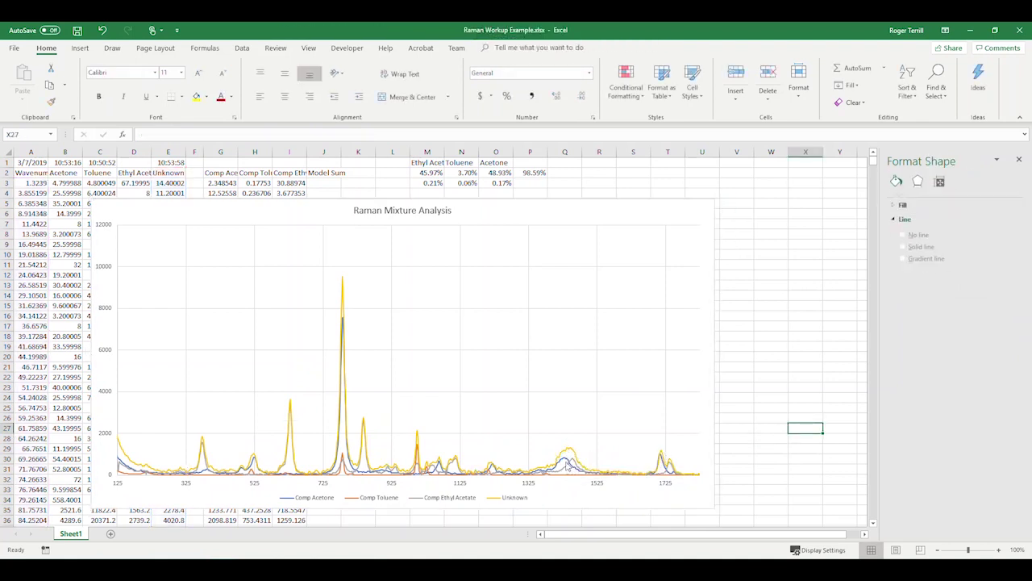
left_click(566, 463)
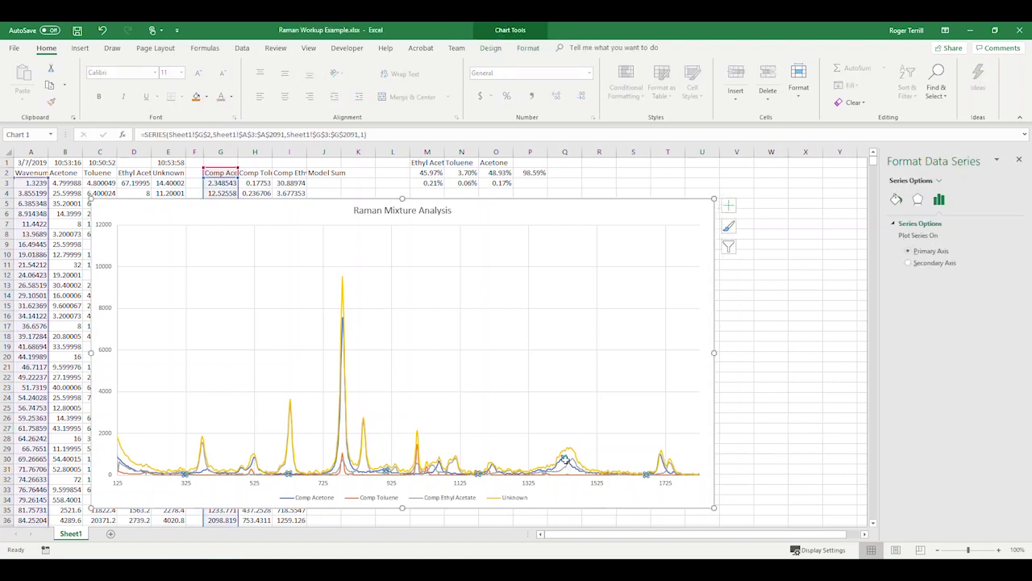
left_click(577, 467)
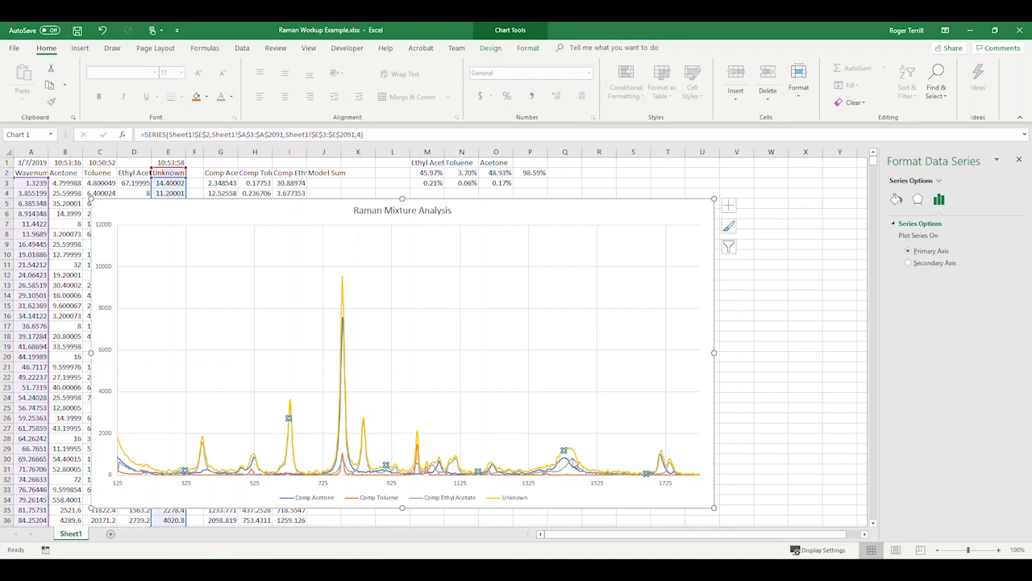
key("Up")
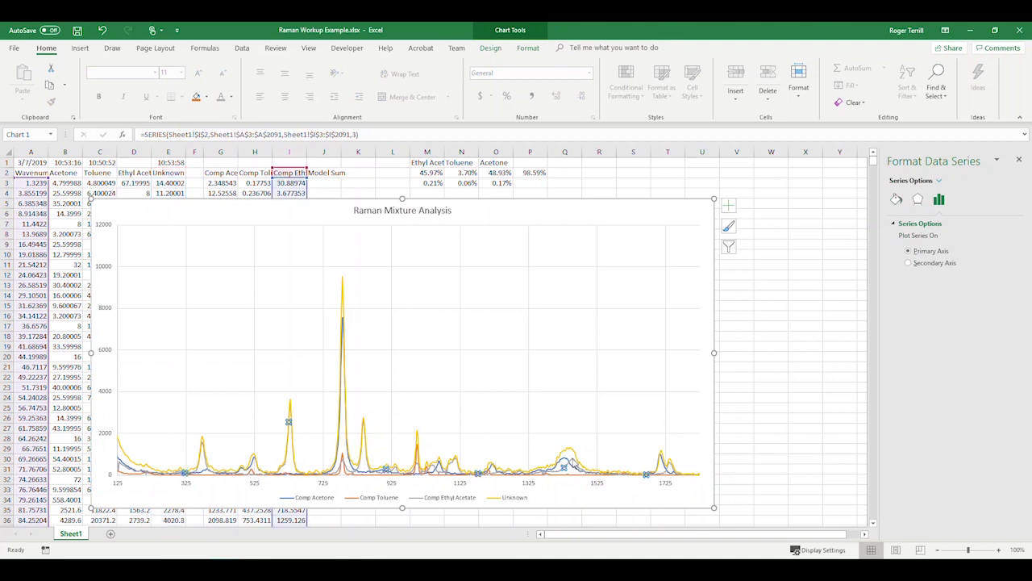
left_click(770, 452)
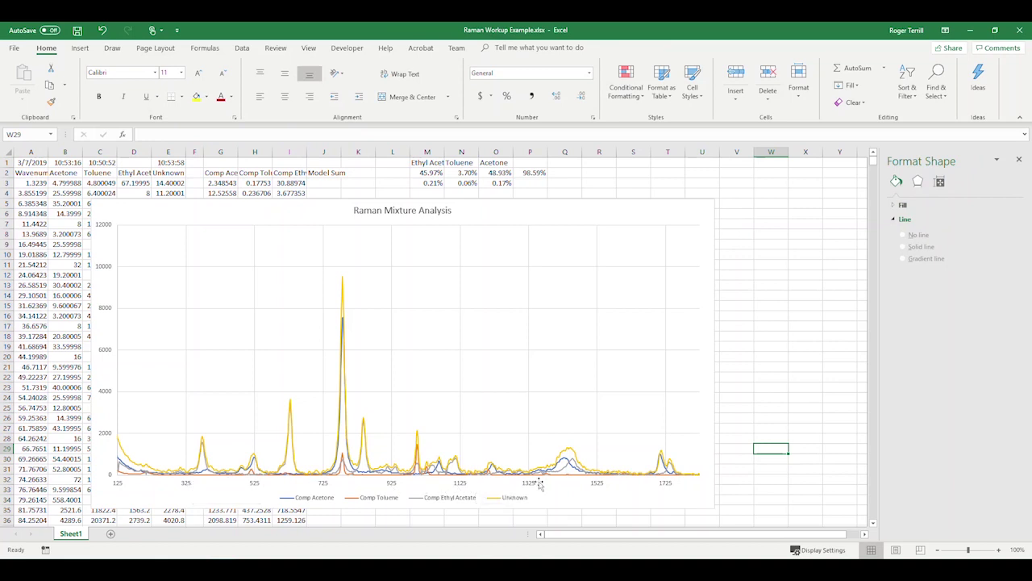
Set the wavenumber axis minimum to 325 and move the chart up-left
left_click(185, 485)
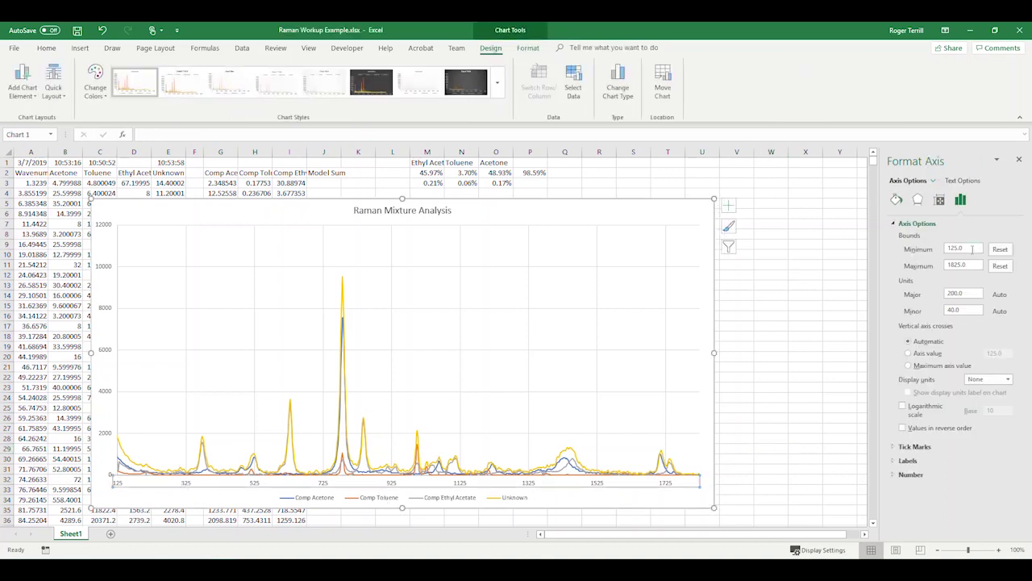
left_click_drag(972, 250, 905, 255)
type("325")
key("Return")
left_click(816, 342)
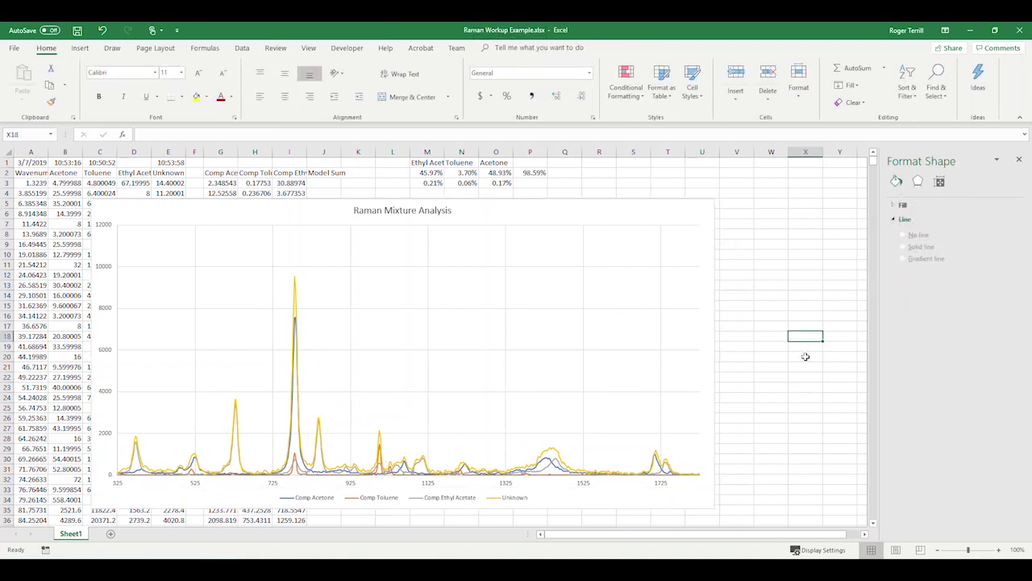
left_click_drag(583, 210, 543, 184)
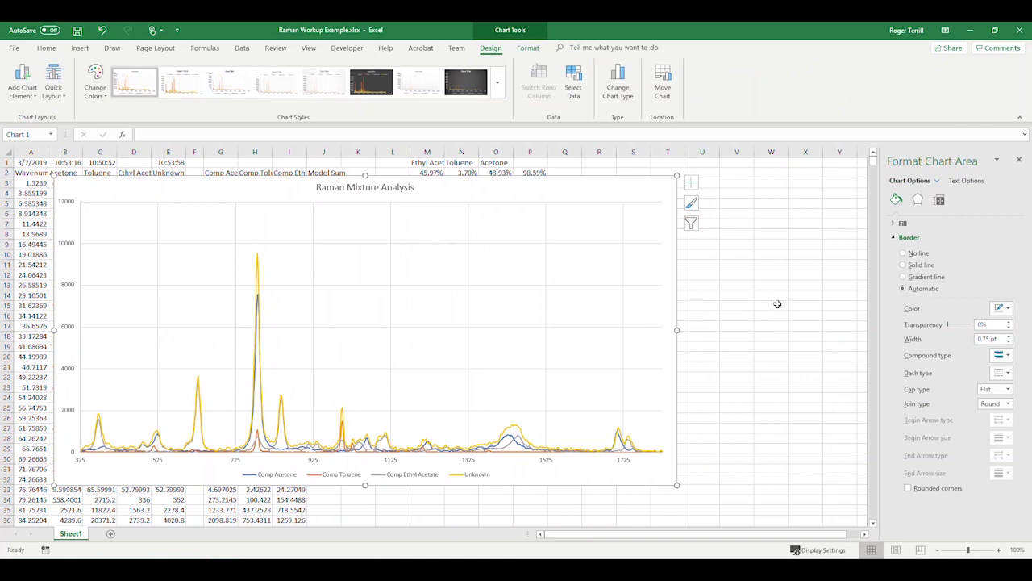
Set the intensity axis maximum to 10000 and move the chart down off the data columns
left_click(71, 249)
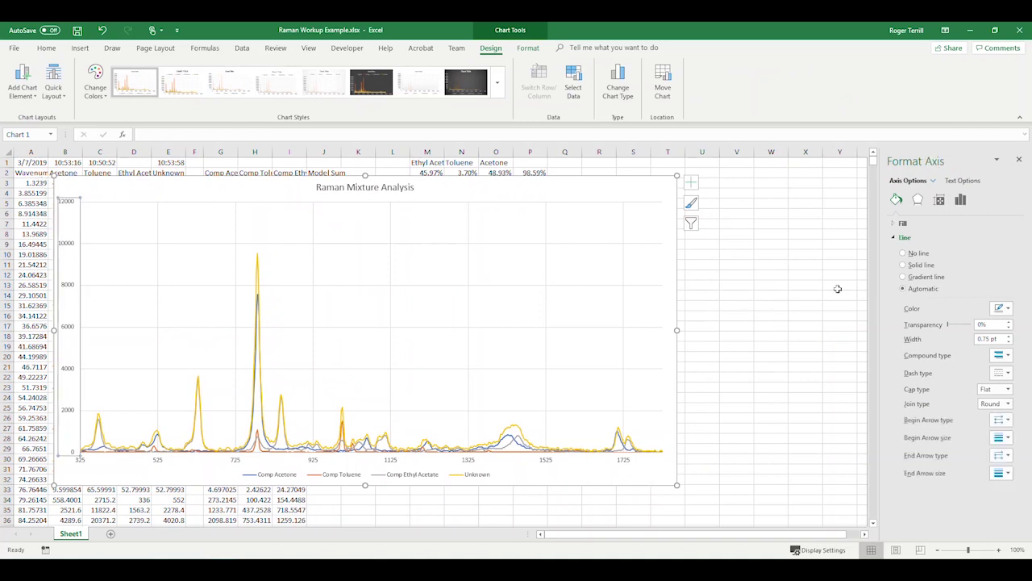
left_click(961, 200)
left_click(922, 225)
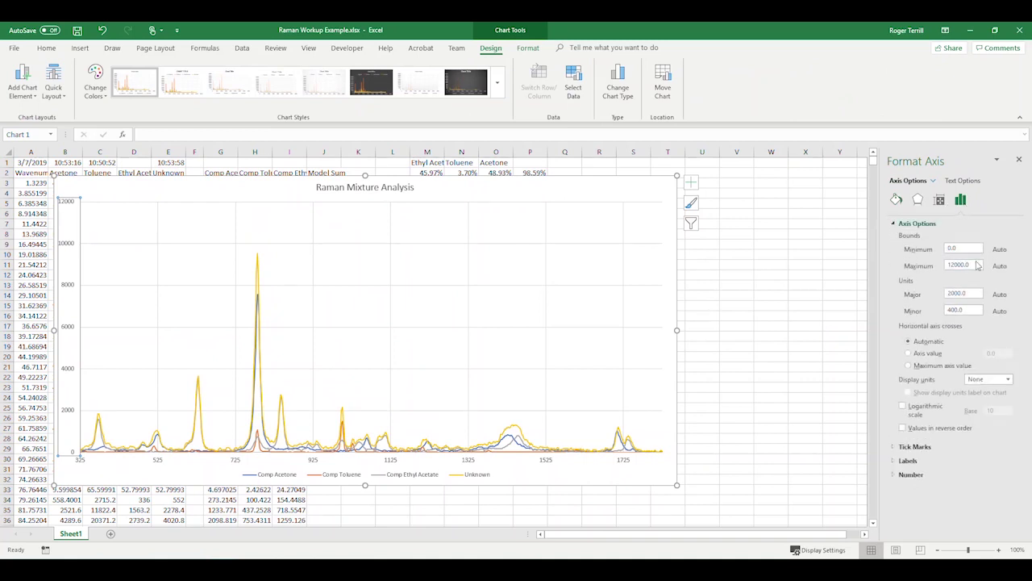
left_click(977, 268)
left_click_drag(975, 269, 917, 263)
type("1")
key("Return")
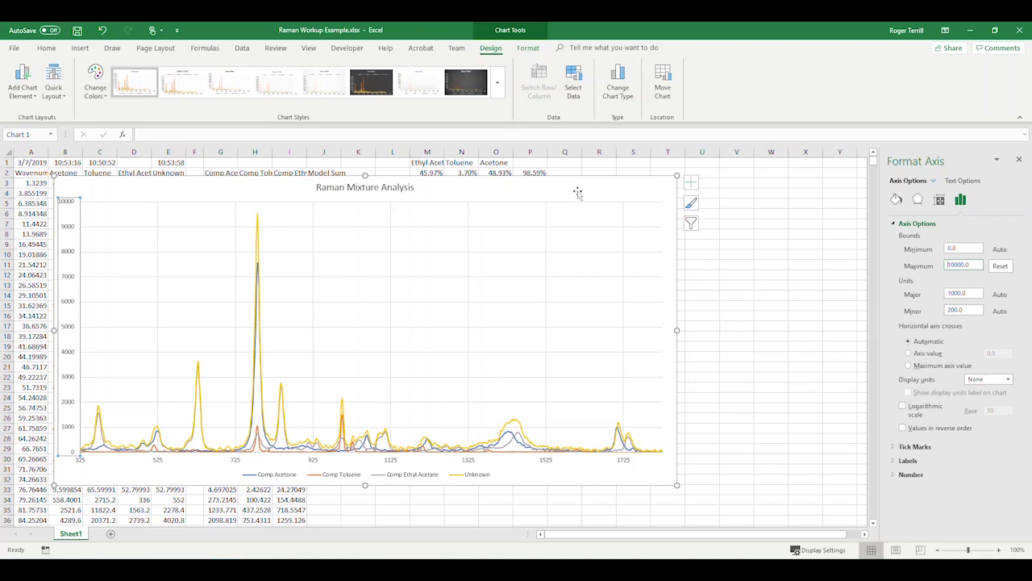
left_click_drag(576, 193, 652, 281)
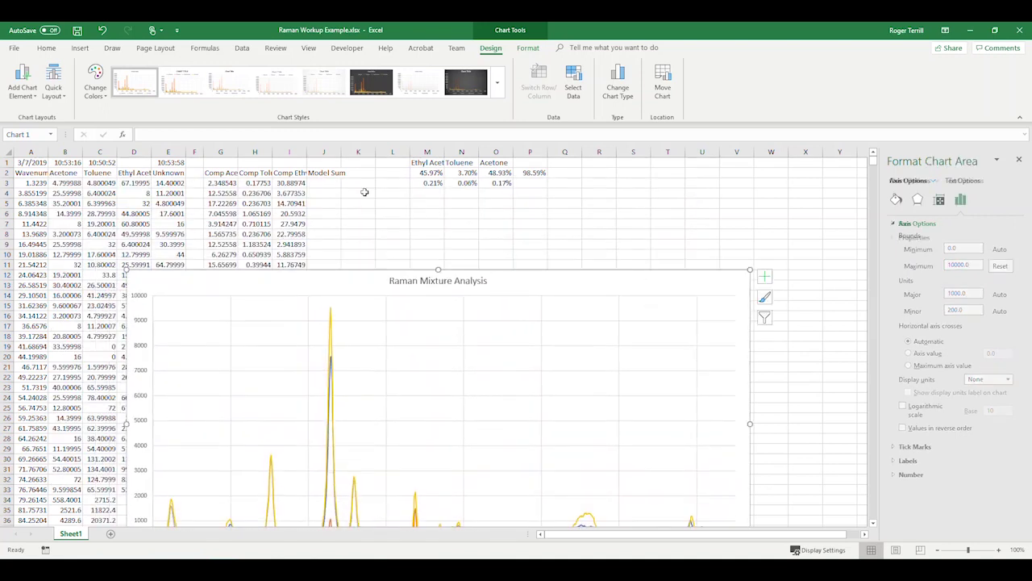
Enter =SUM(G3:I3) in J3 and fill it down the Model Sum column
left_click(321, 184)
type("=")
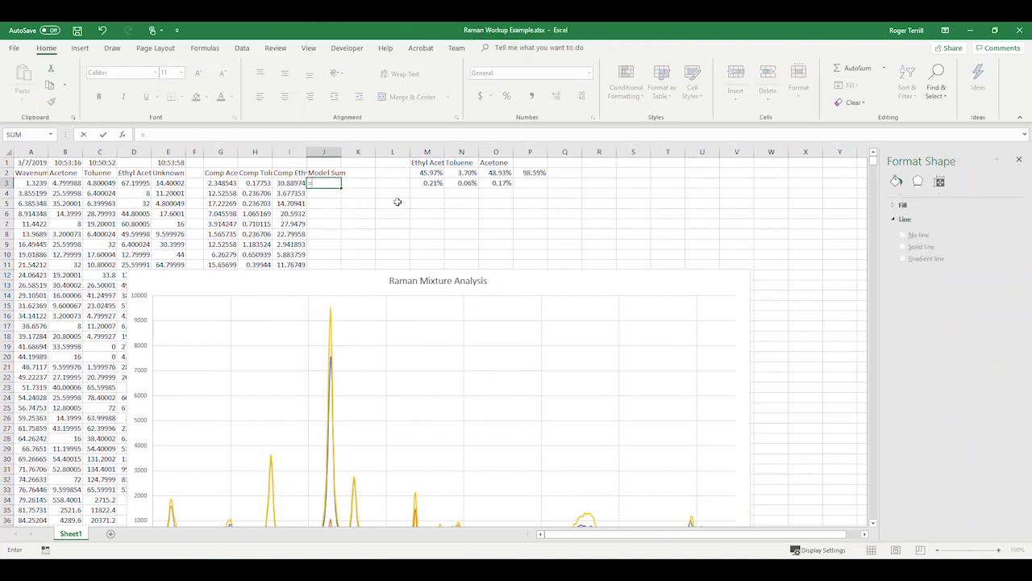
type("sum(")
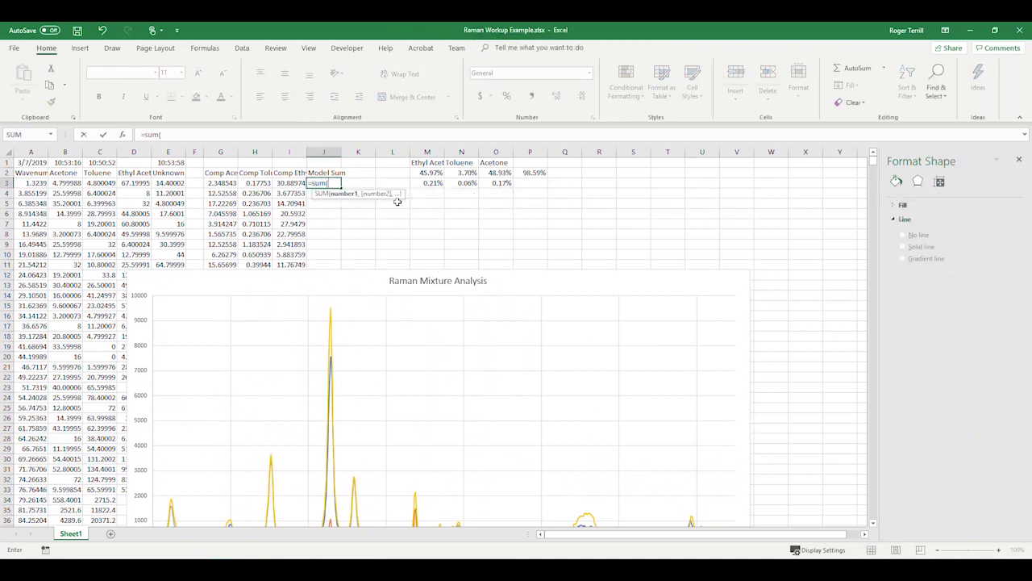
left_click_drag(221, 184, 289, 187)
key("Return")
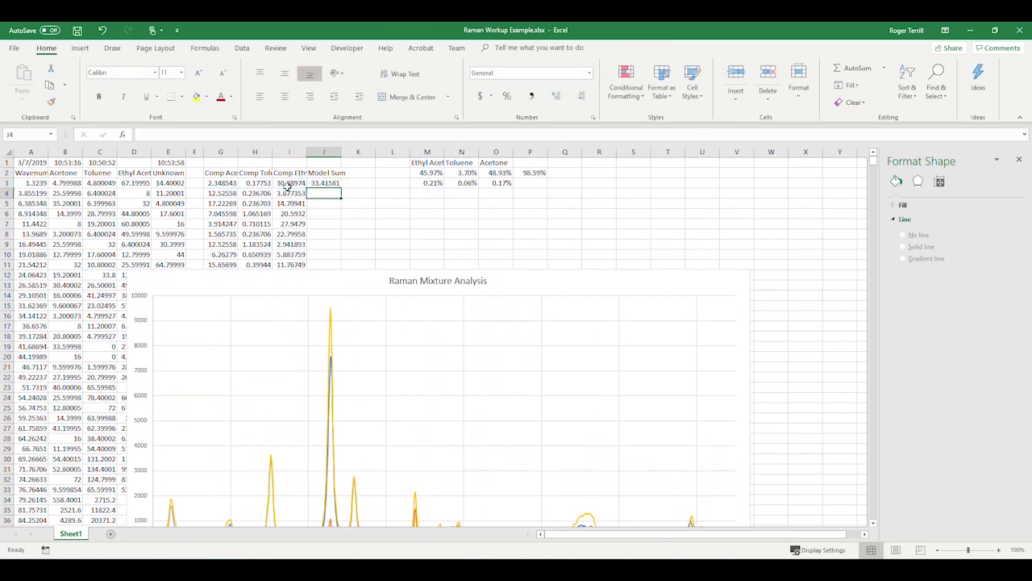
left_click(325, 184)
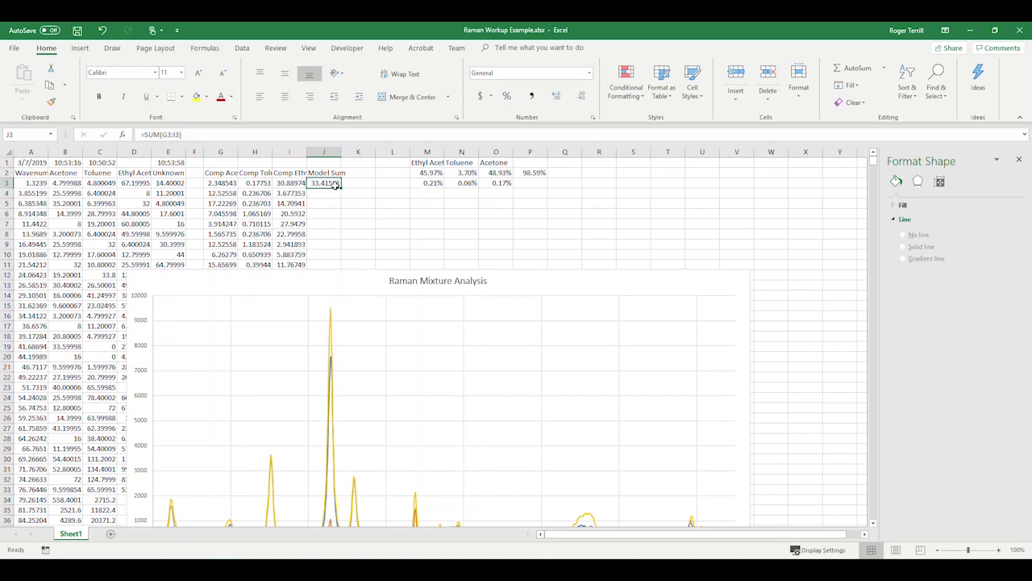
double_click(341, 188)
left_click(367, 184)
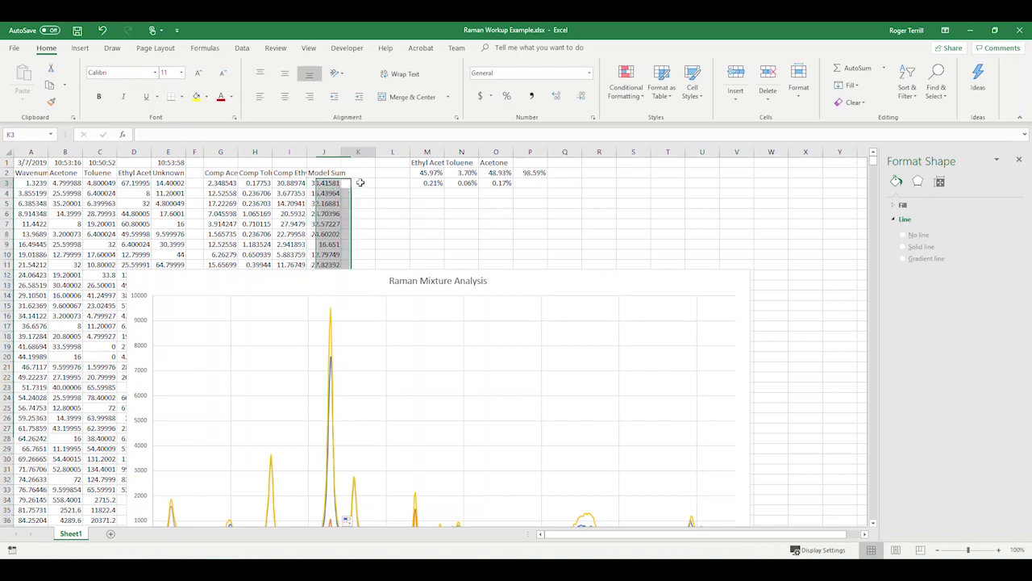
Add a 'Residual' header in K2 and fill =J3-E3 down column K
left_click(367, 173)
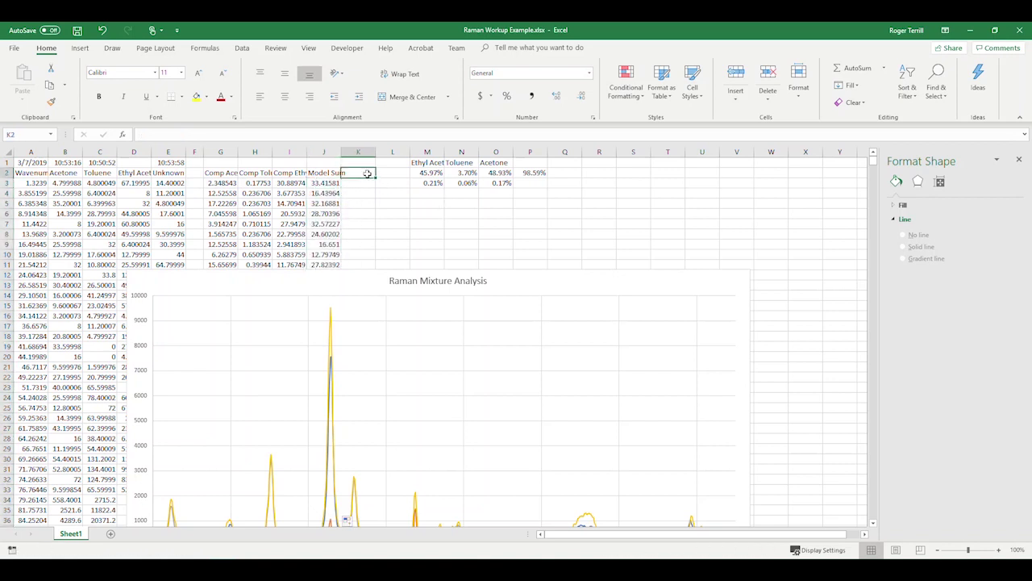
type("Residuals")
key("Return")
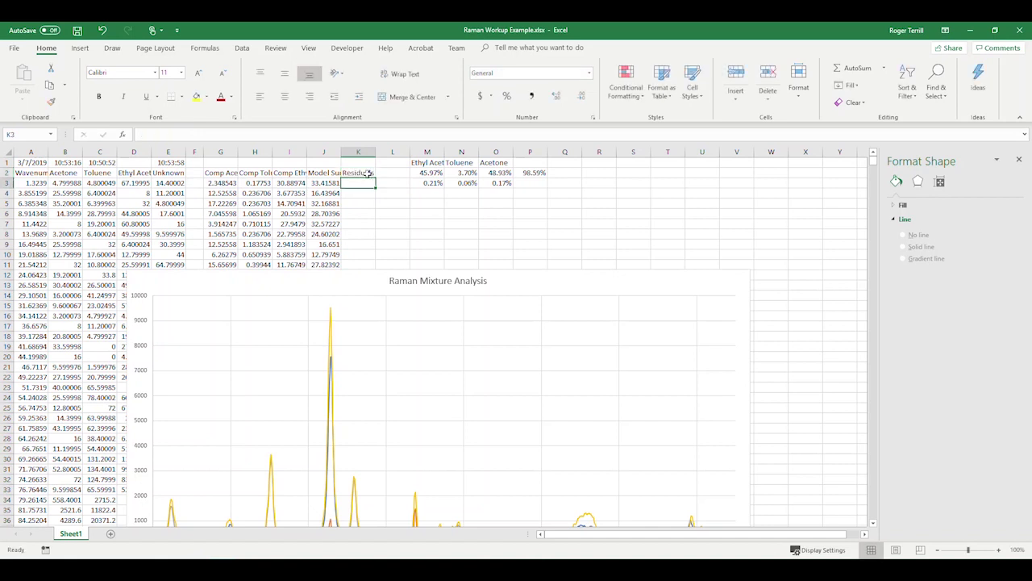
type("=")
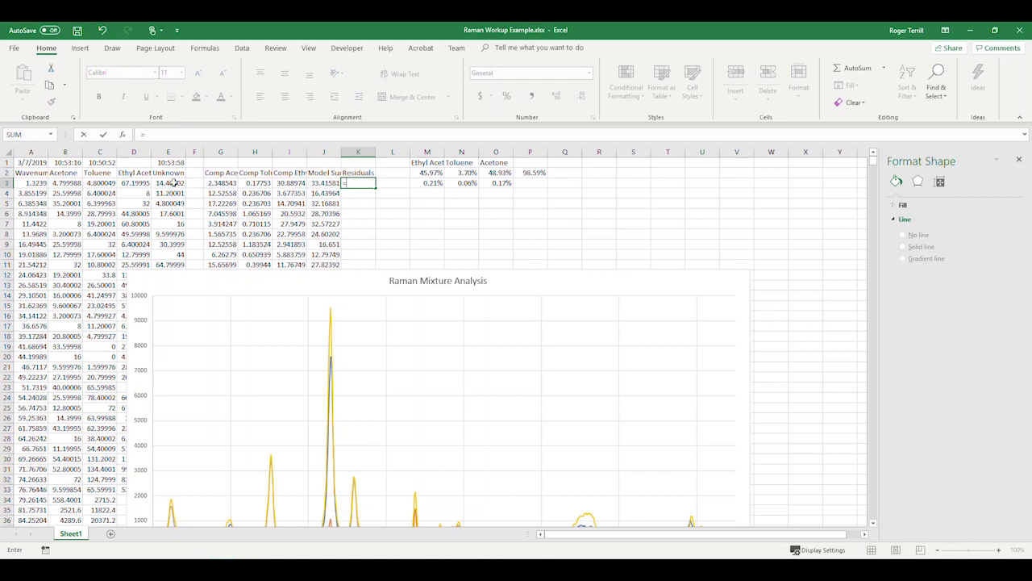
left_click(323, 184)
type("-")
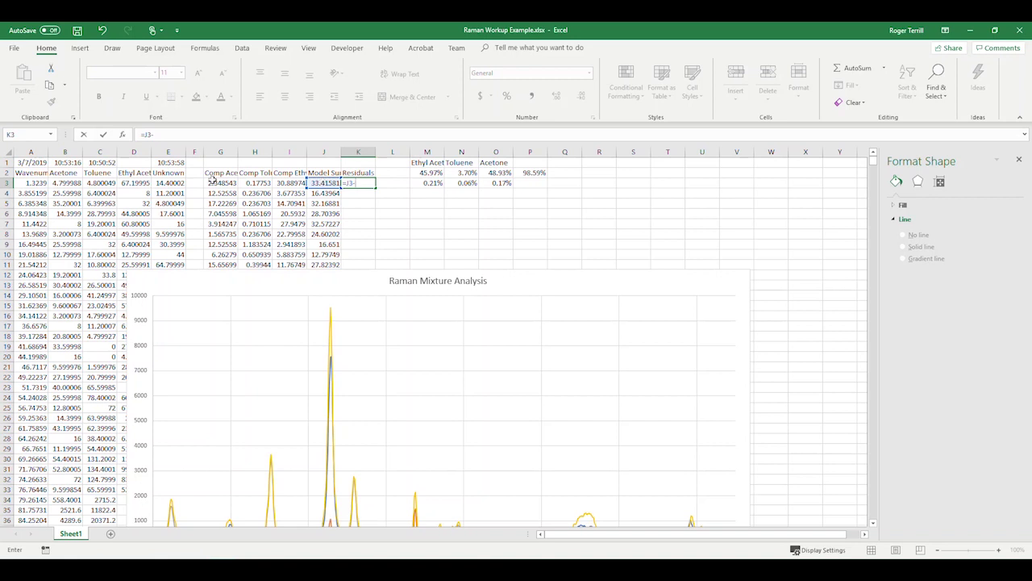
left_click(172, 183)
key("Return")
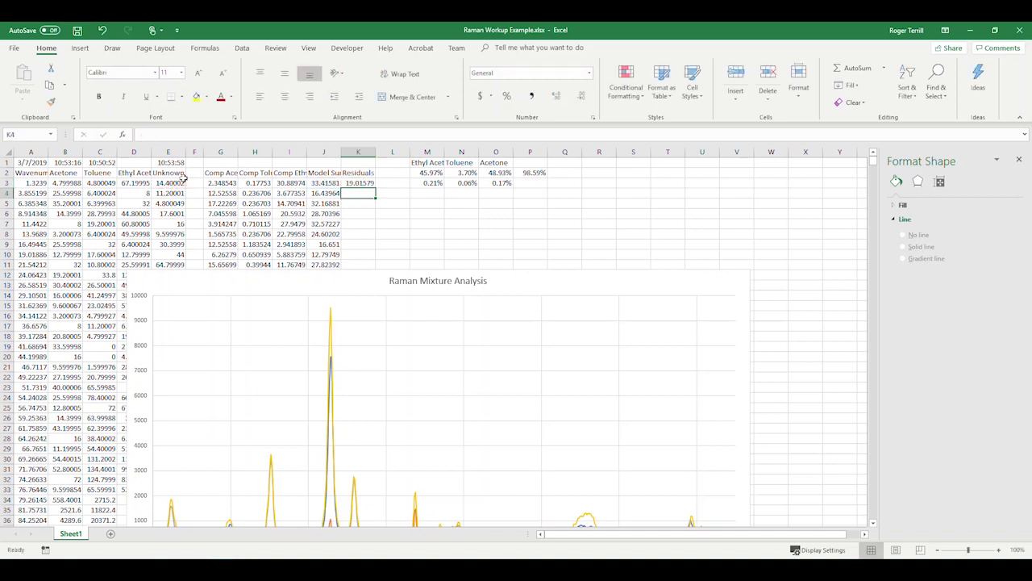
left_click(350, 183)
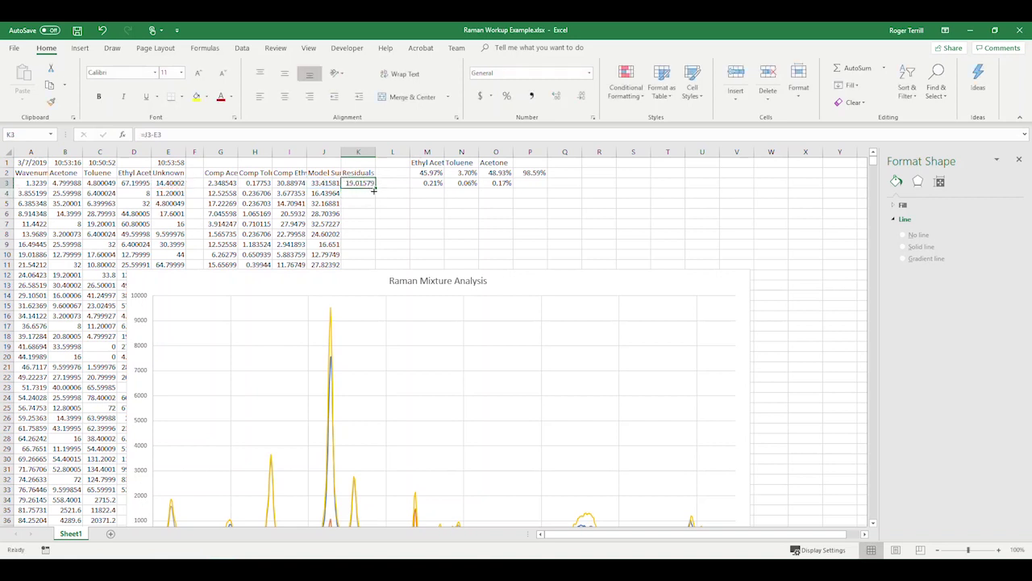
double_click(375, 187)
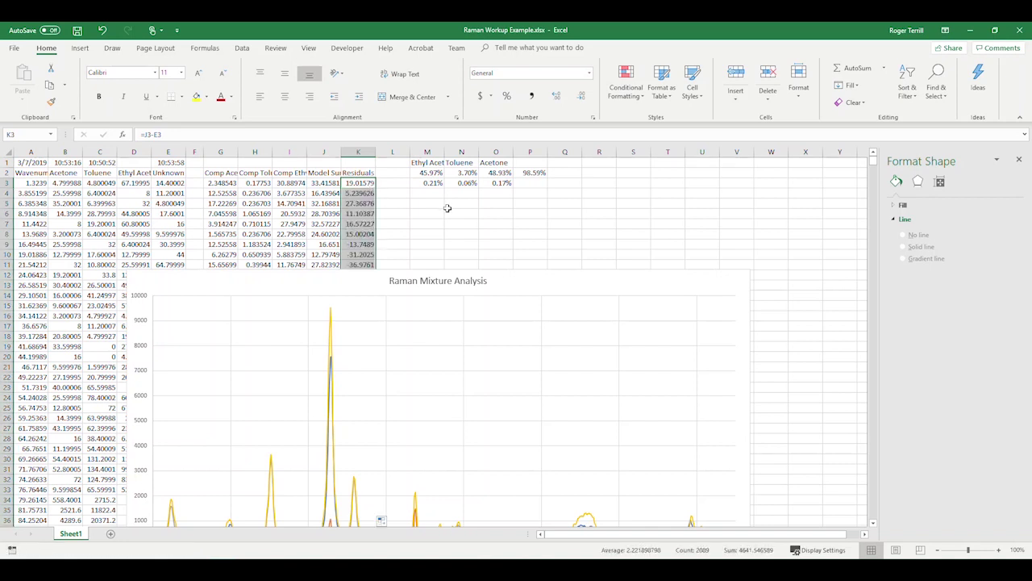
left_click(532, 234)
Shrink the chart to about 3.39" by 11.92" and shift it up and left
left_click_drag(519, 285, 510, 212)
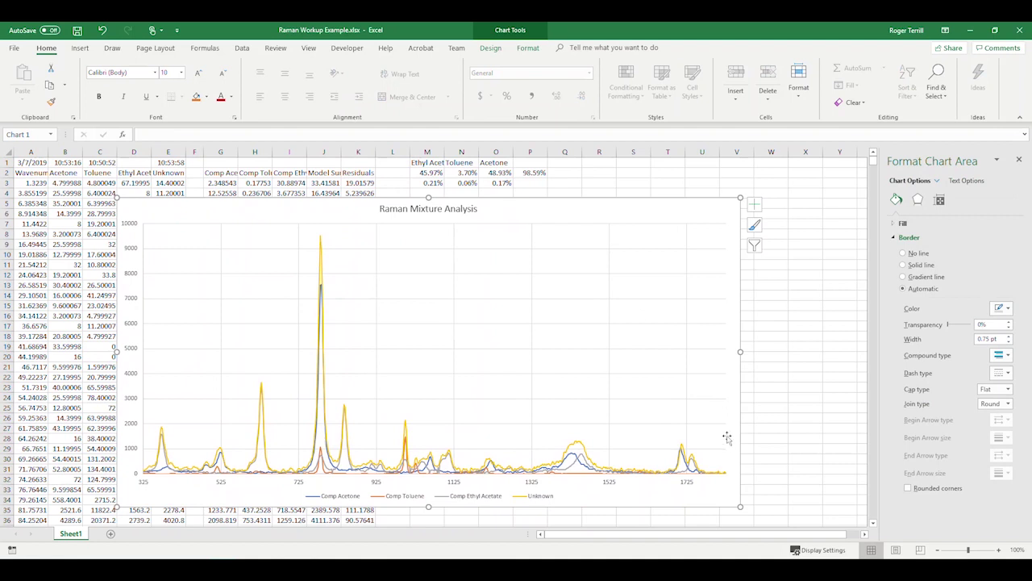
left_click_drag(740, 505, 730, 372)
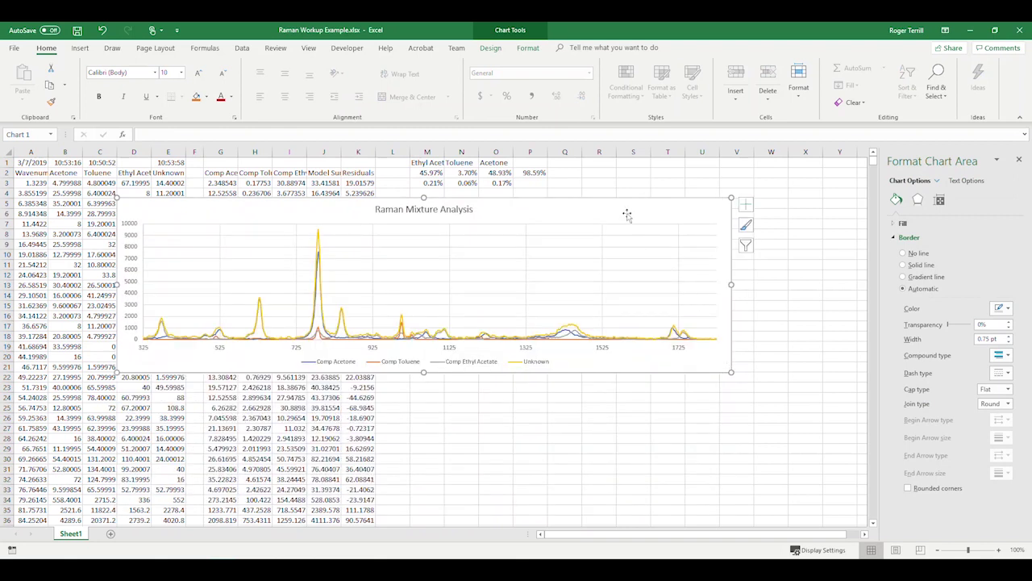
left_click_drag(627, 210, 605, 216)
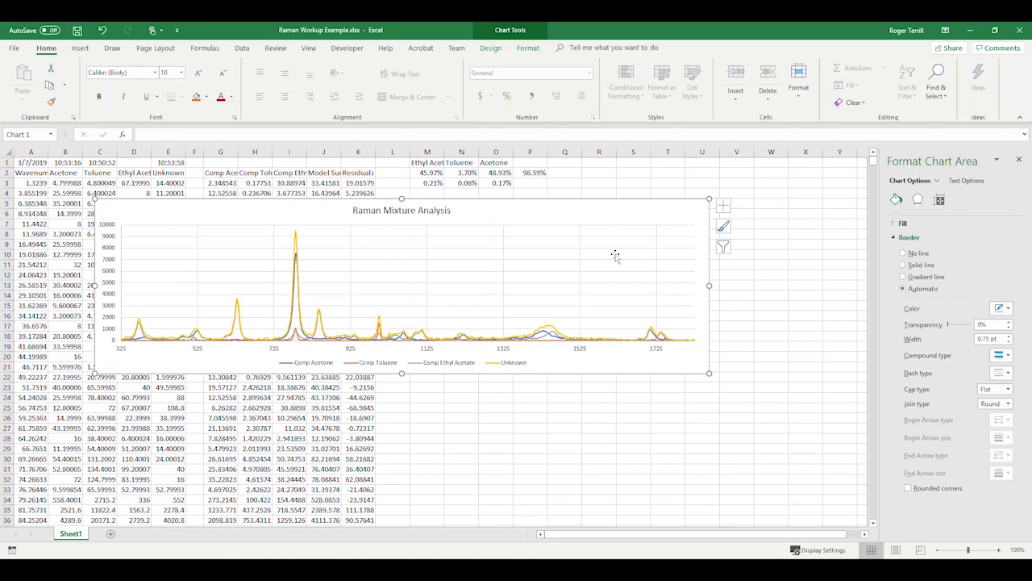
left_click(529, 50)
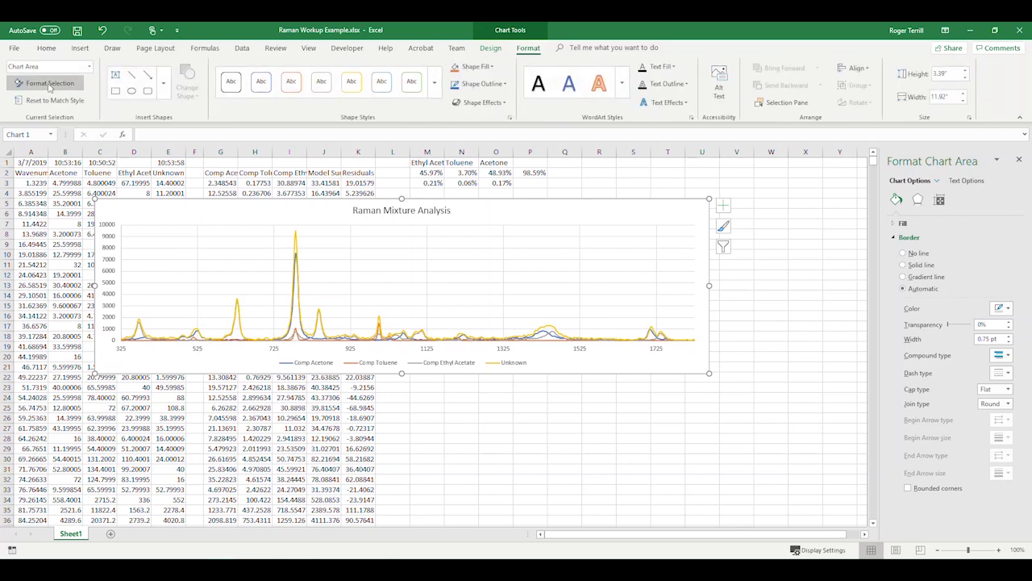
Add a primary horizontal axis title reading 'Scattered Light Frequency Shift (cm-1)'
left_click(491, 49)
left_click(22, 80)
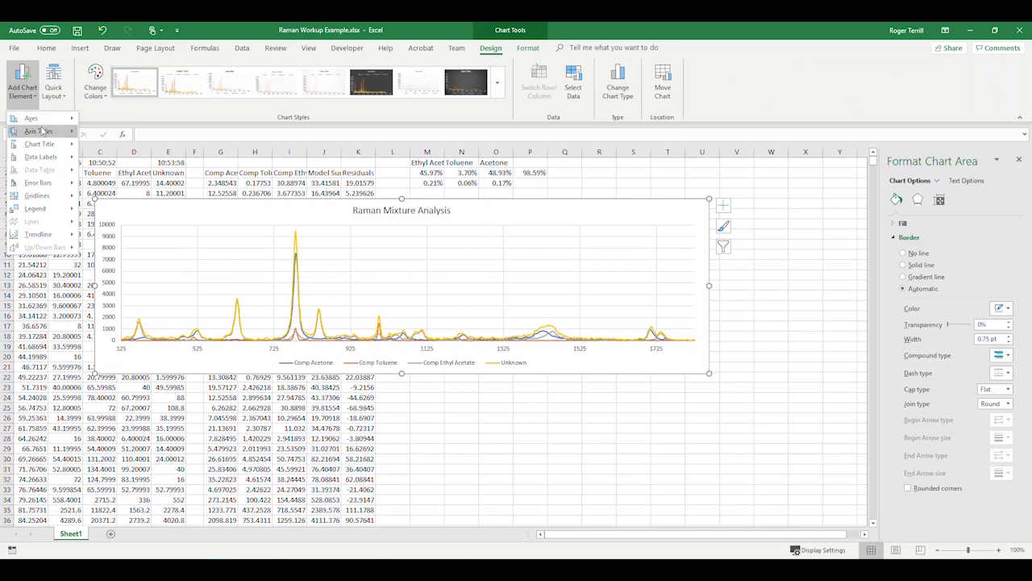
mouse_move(42, 131)
left_click(113, 133)
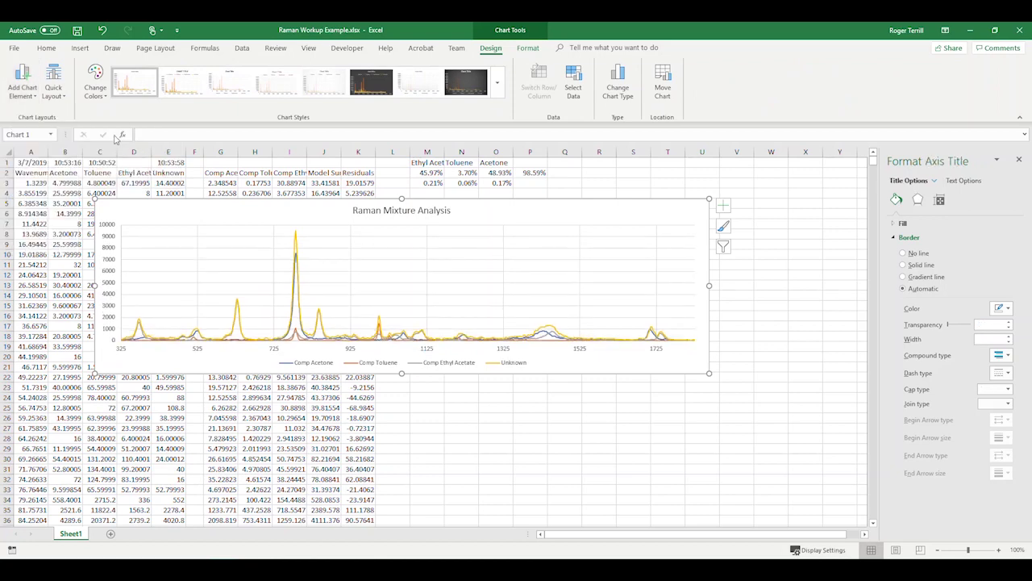
left_click(195, 136)
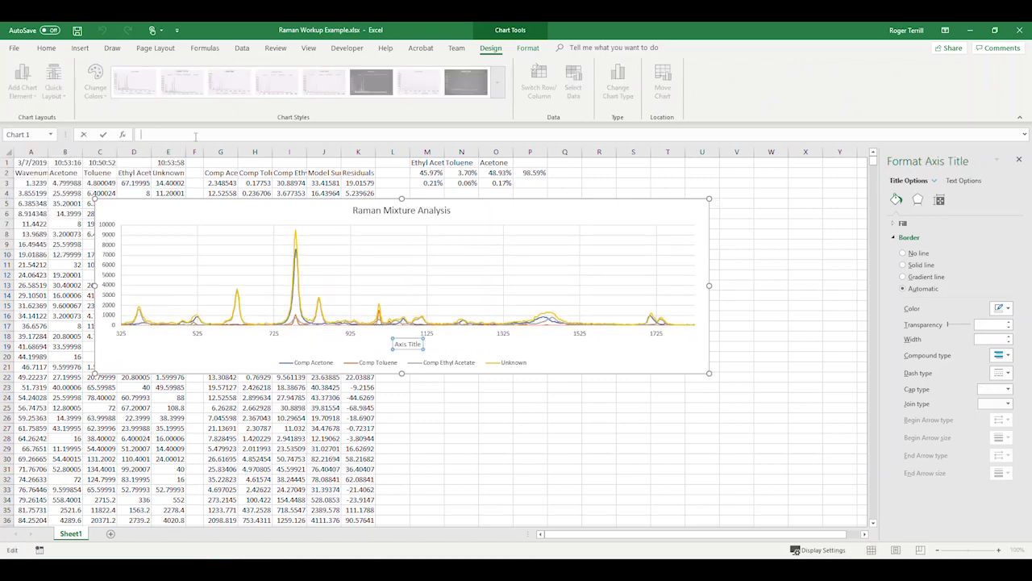
type("Scattered Light Frequency Shift (cm-1")
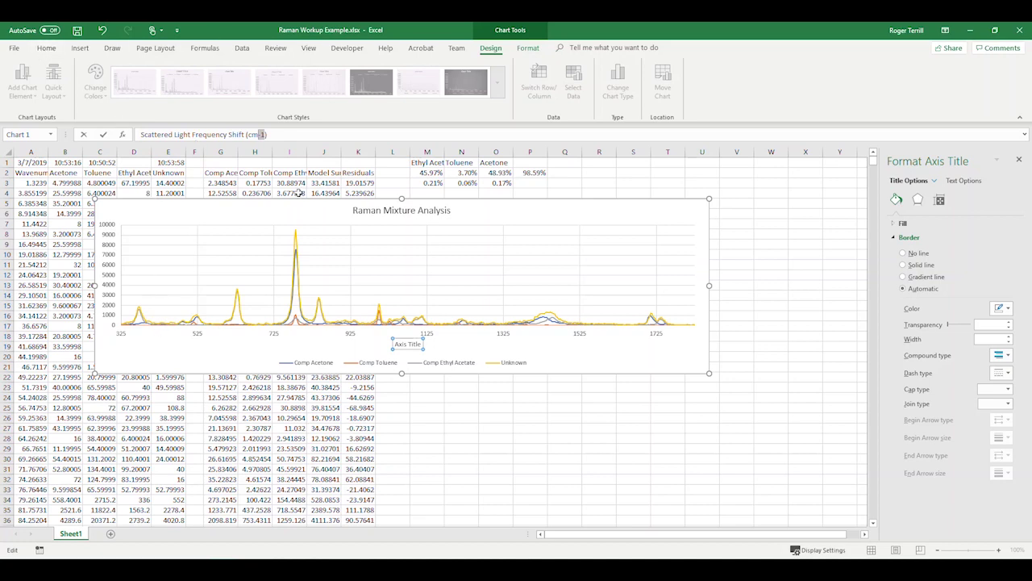
left_click(48, 50)
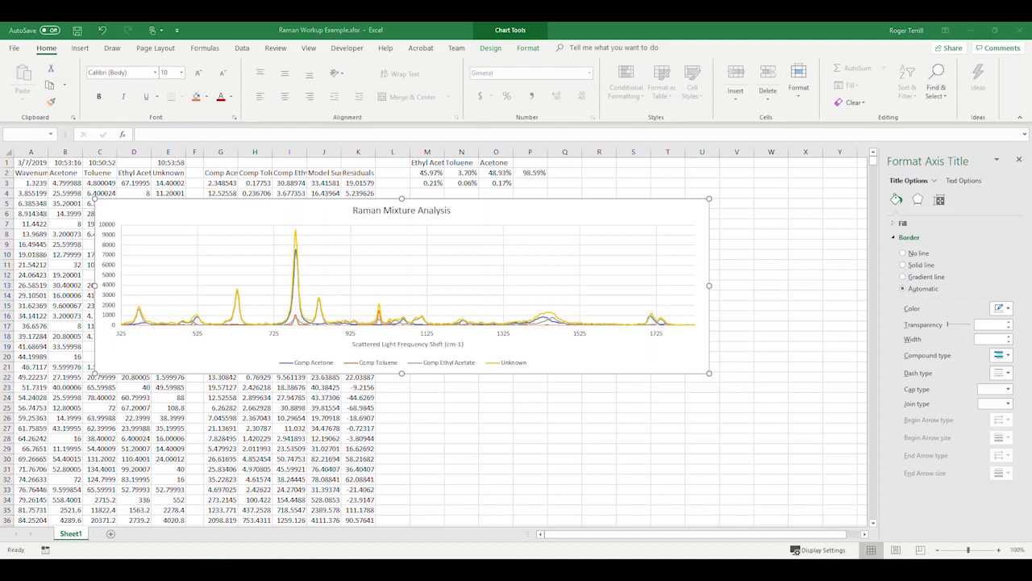
left_click(407, 344)
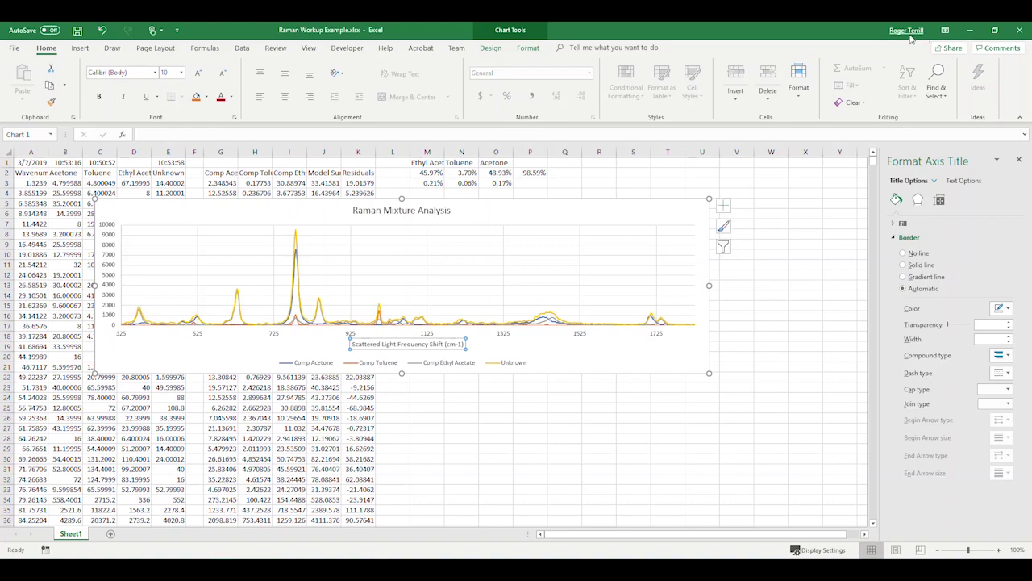
Minimize the browser window and restore Excel to full size
double_click(817, 36)
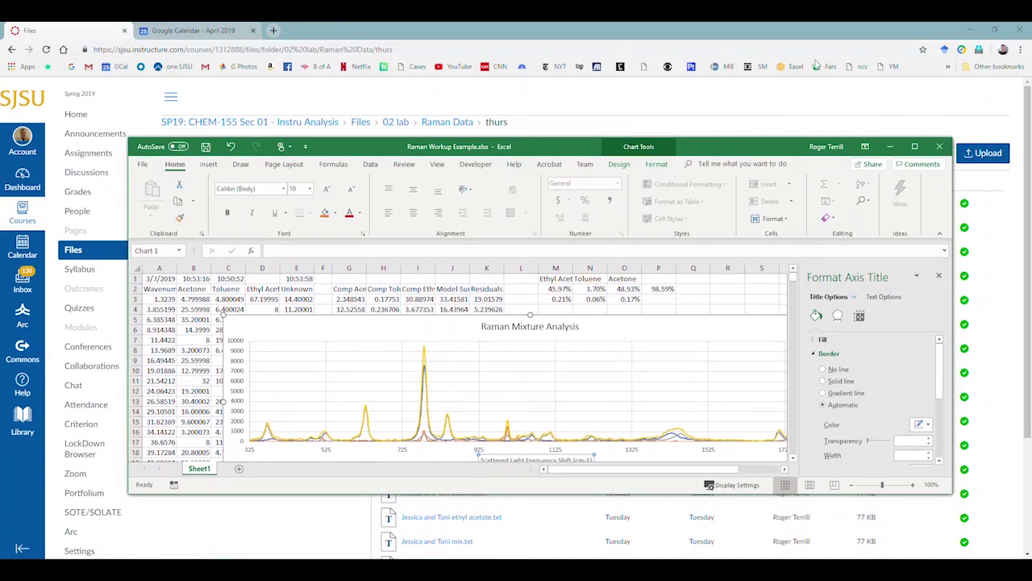
left_click(887, 38)
left_click(969, 29)
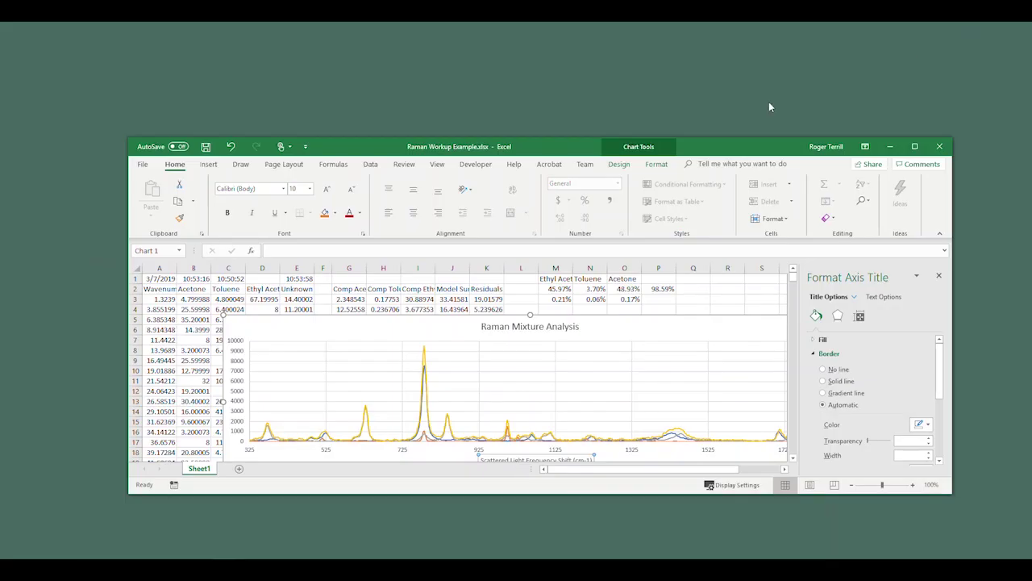
left_click_drag(759, 151, 686, 4)
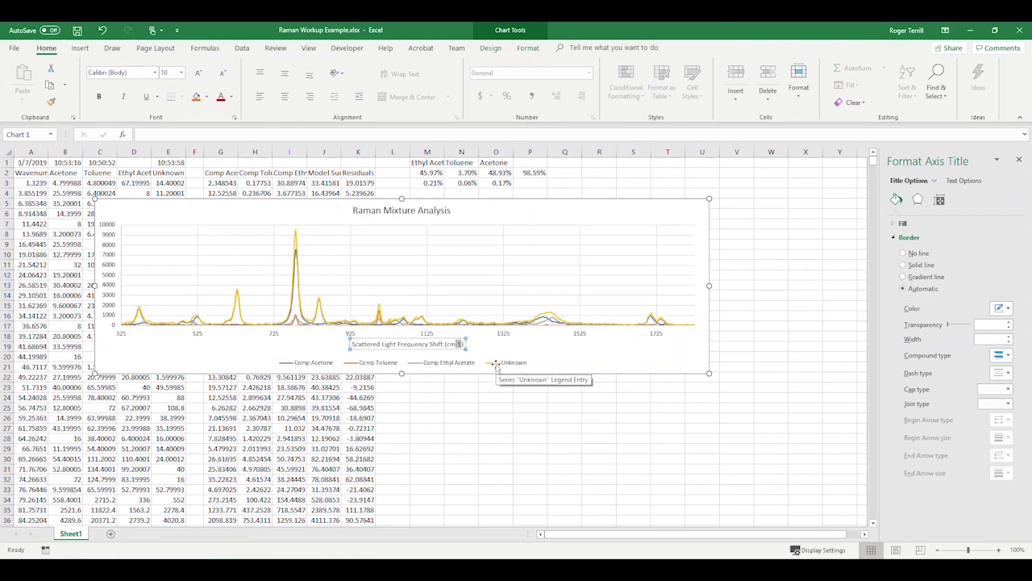
Format the selected -1 in the axis title's cm-1 unit as superscript
key("ctrl+shift+f")
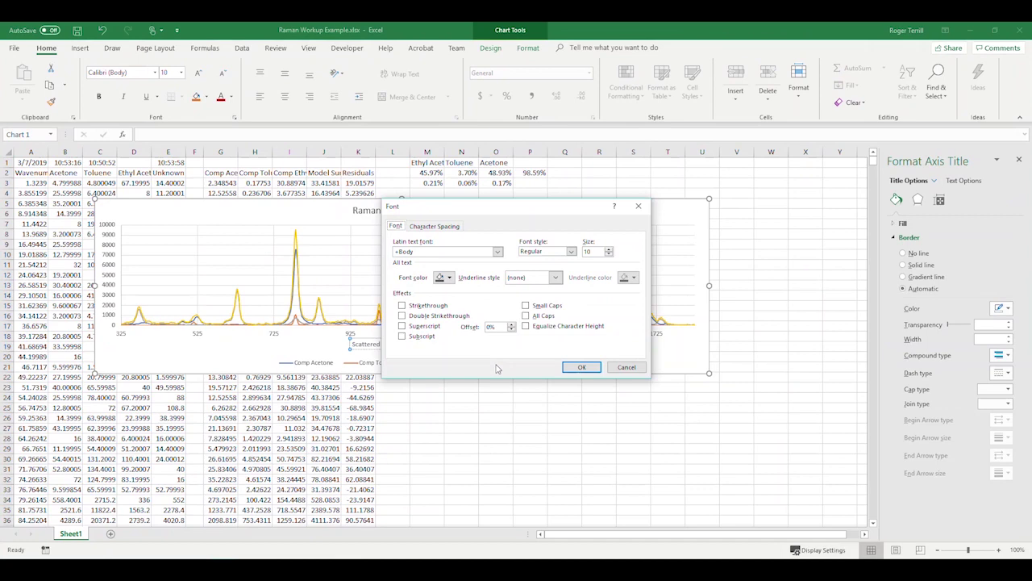
left_click(403, 326)
left_click(575, 368)
left_click(524, 416)
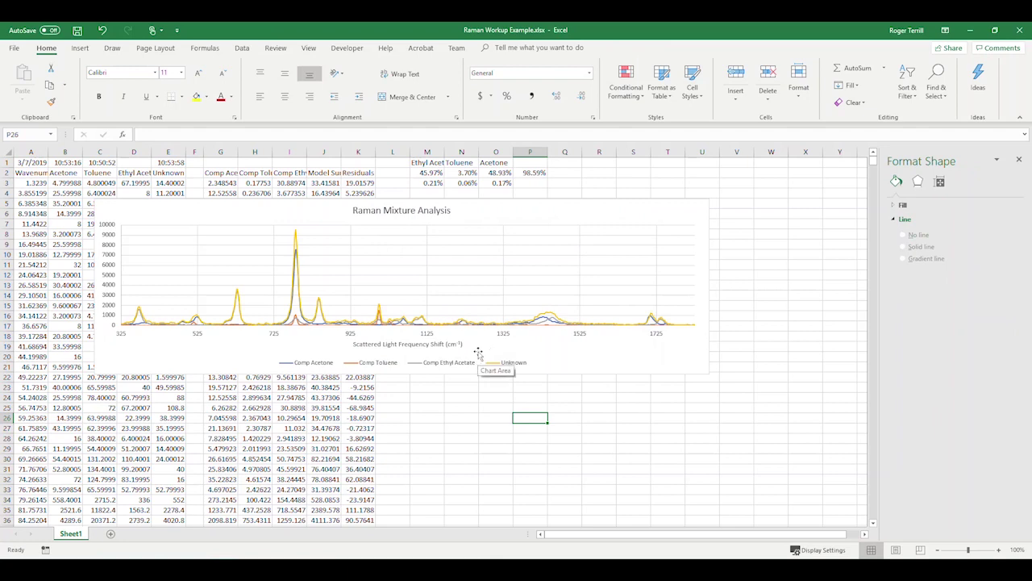
Add a primary vertical axis title 'Scattering Intensity / Arbitrary Units' to the Raman Mixture Analysis chart
left_click(117, 292)
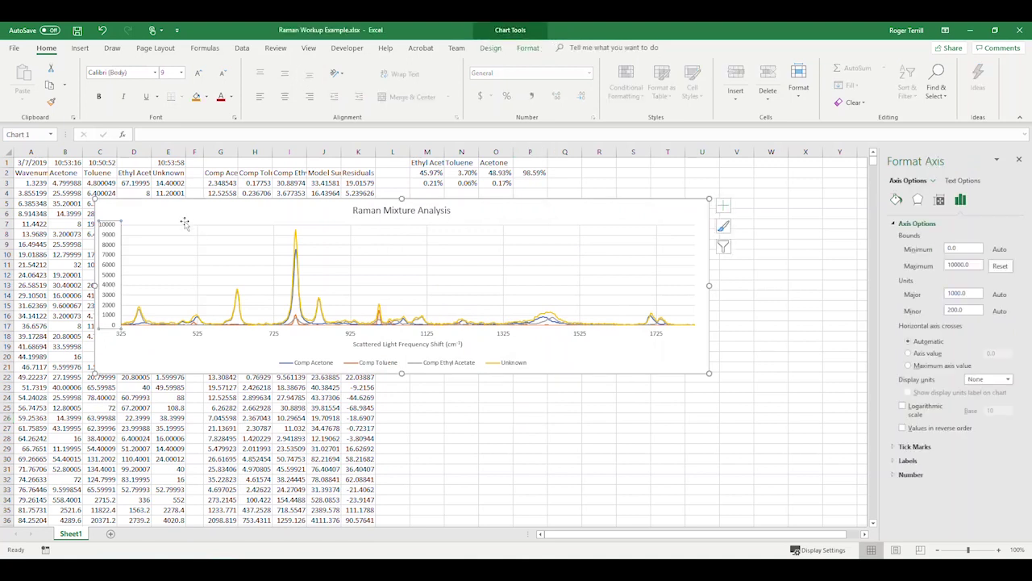
left_click(152, 234)
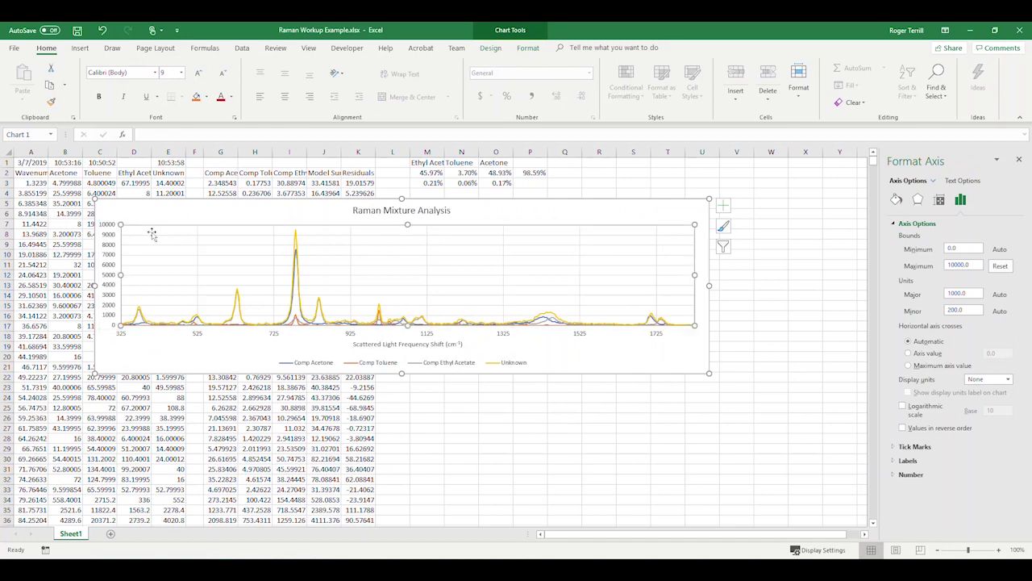
left_click(191, 219)
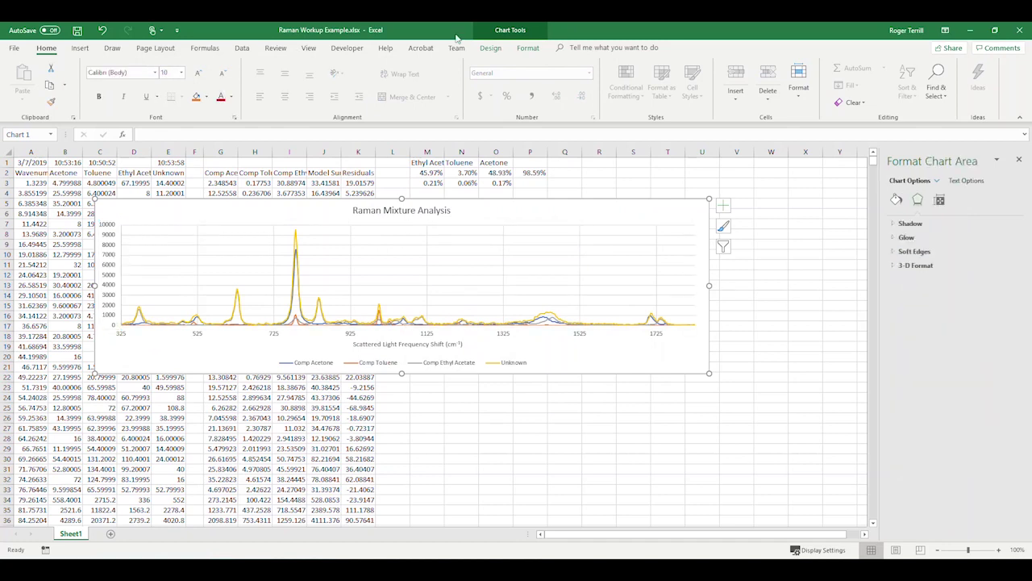
left_click(491, 49)
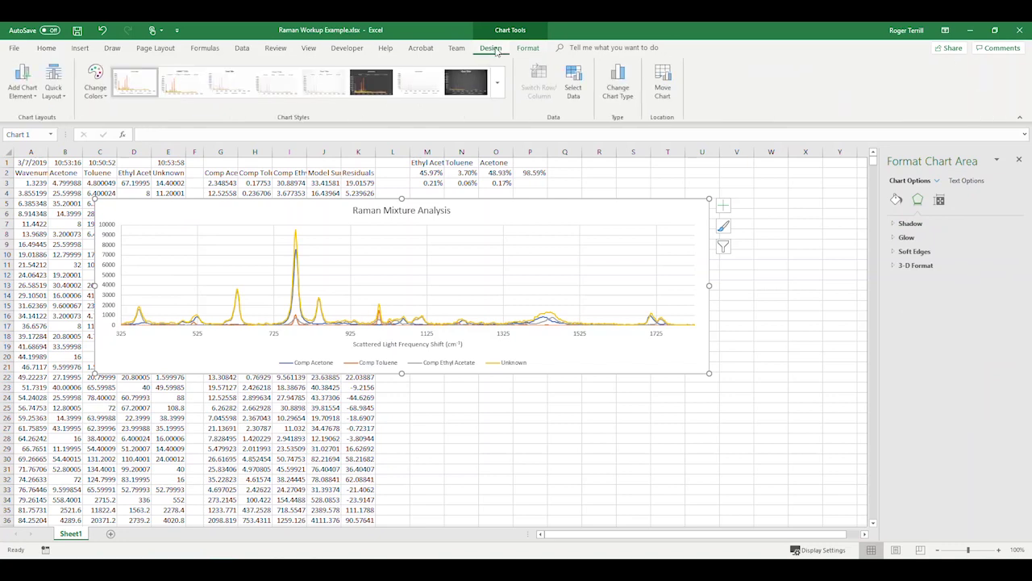
left_click(23, 89)
mouse_move(34, 131)
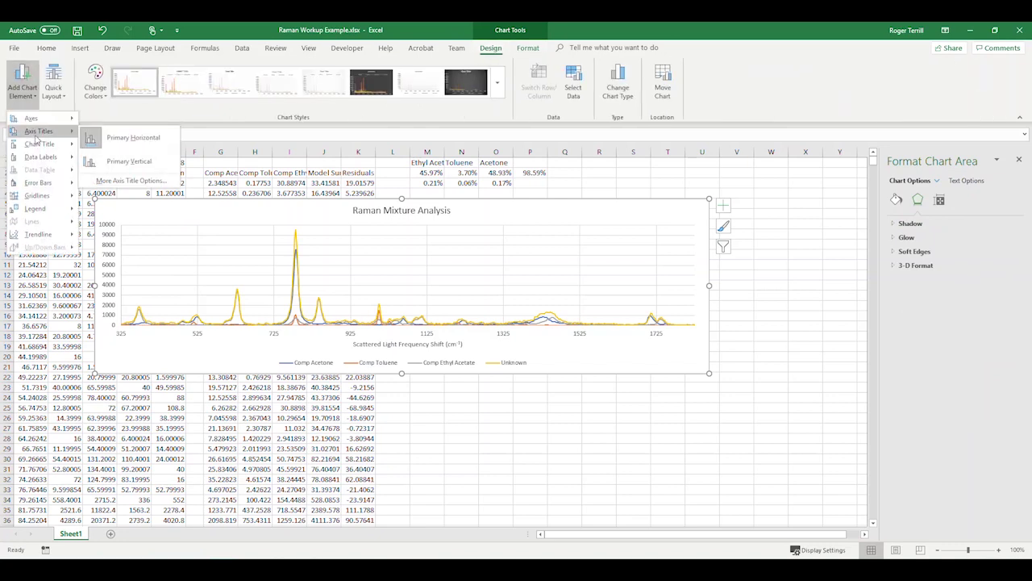
left_click(121, 162)
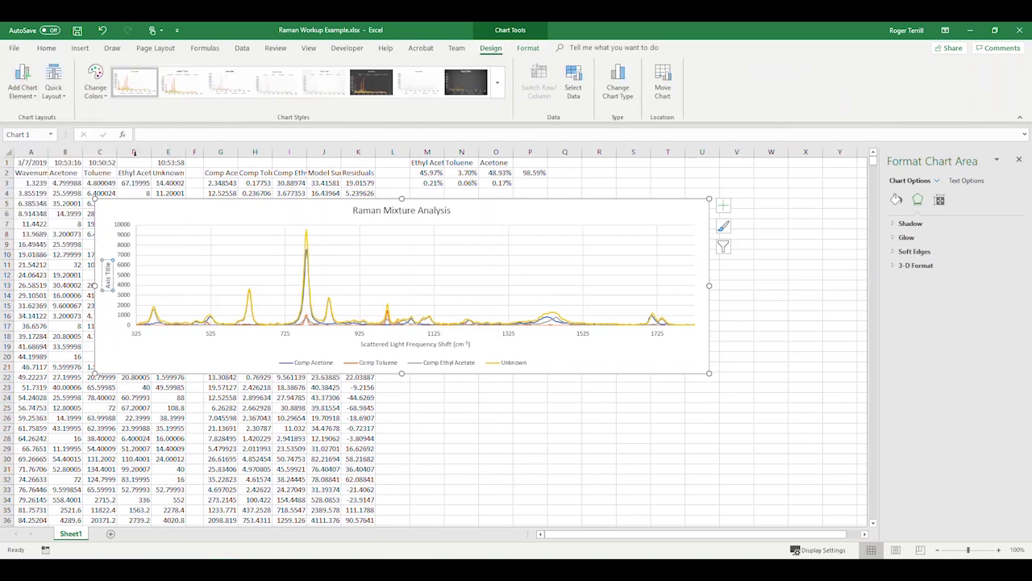
left_click(189, 134)
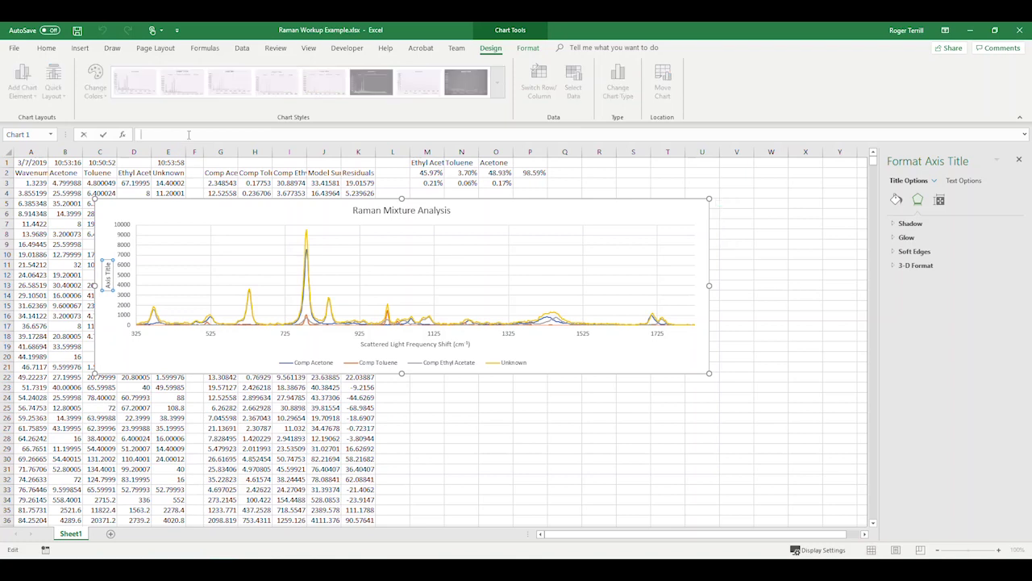
type("S")
key("Return")
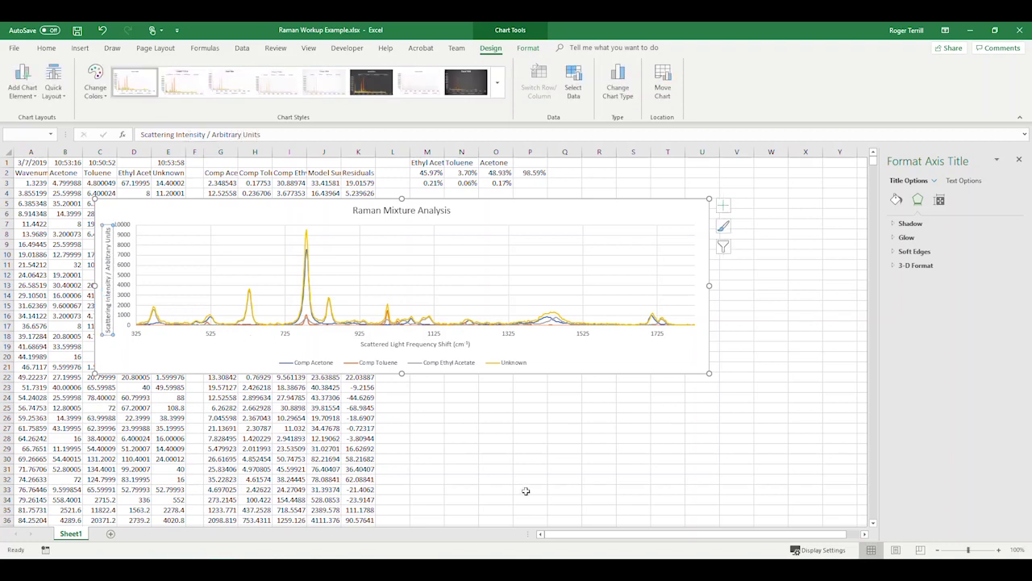
left_click(539, 450)
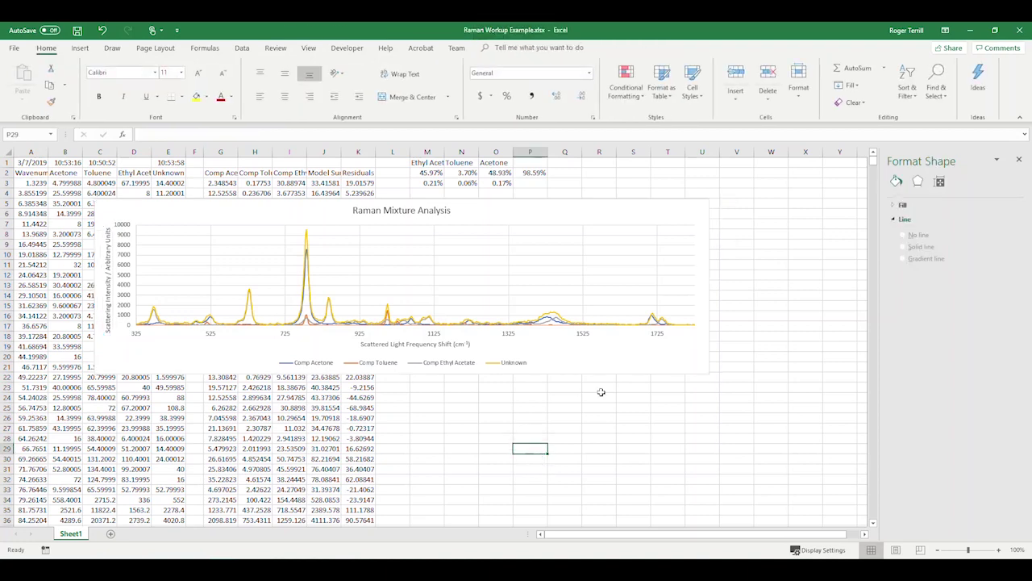
Drag the legend up into the plot, then stretch the plot area down into the freed space
left_click(492, 364)
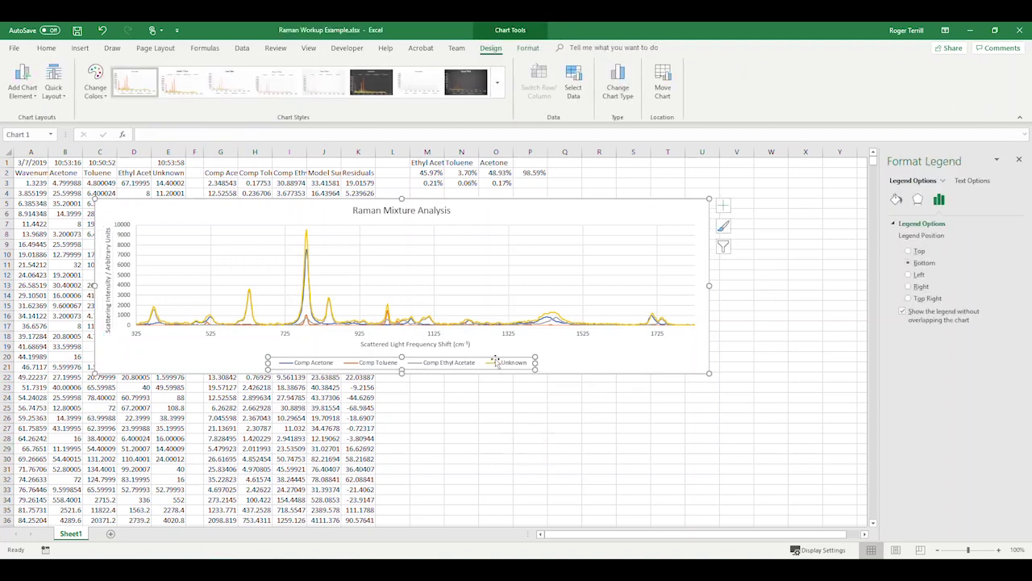
left_click_drag(496, 357, 592, 254)
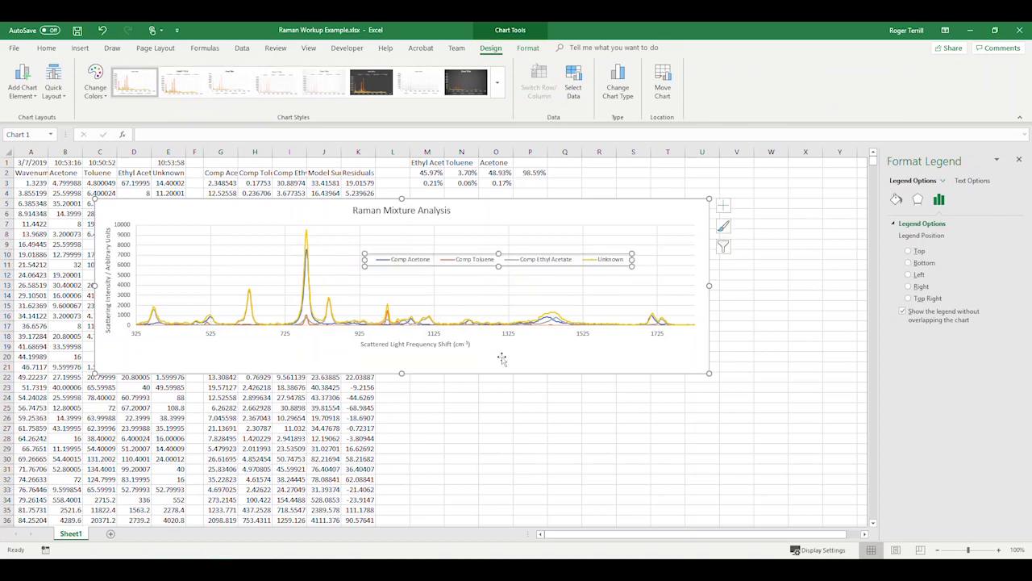
left_click(473, 299)
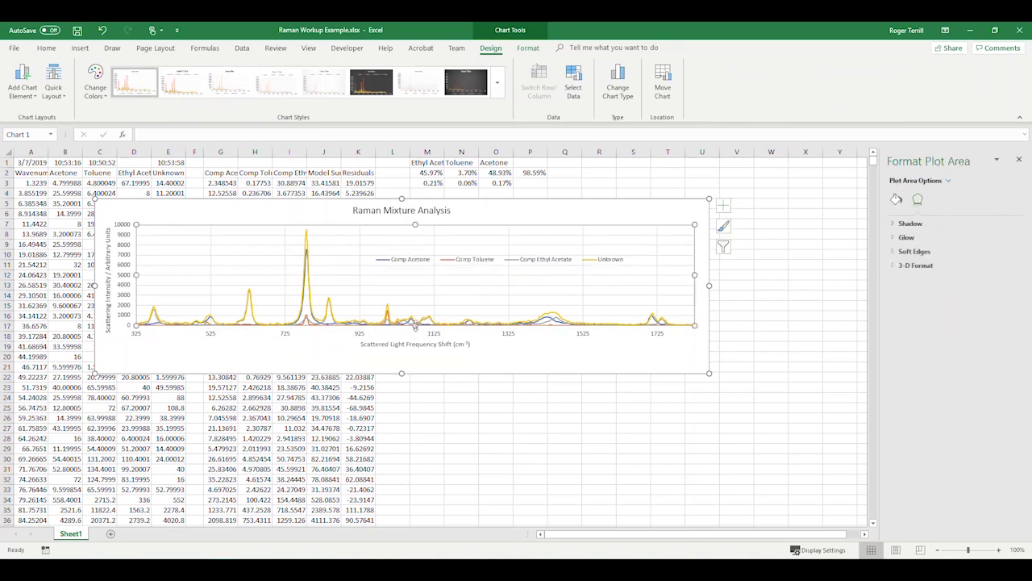
mouse_move(416, 323)
left_mouse_down()
mouse_move(410, 341)
mouse_move(423, 341)
left_mouse_up()
left_click(428, 343)
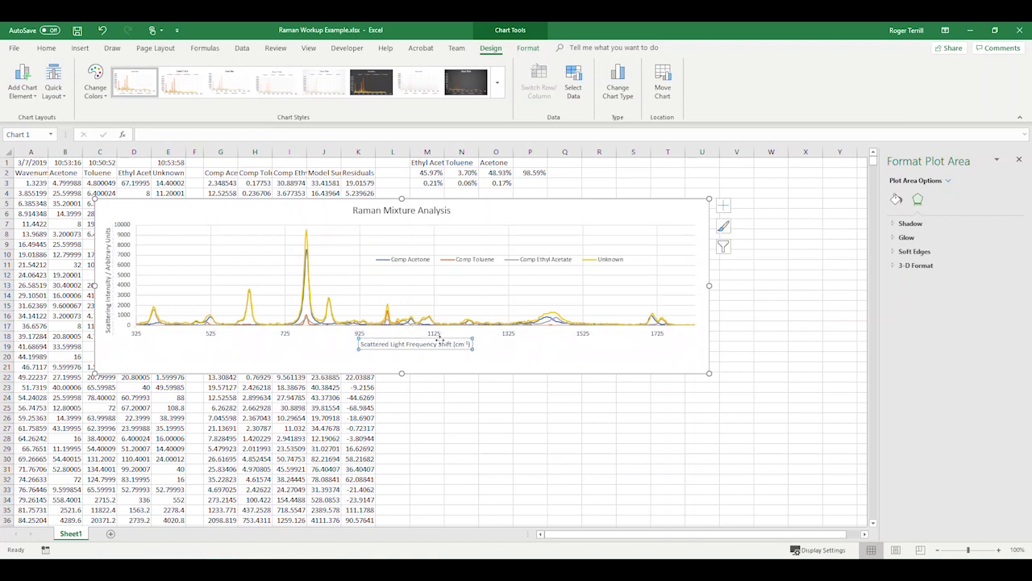
left_click(544, 388)
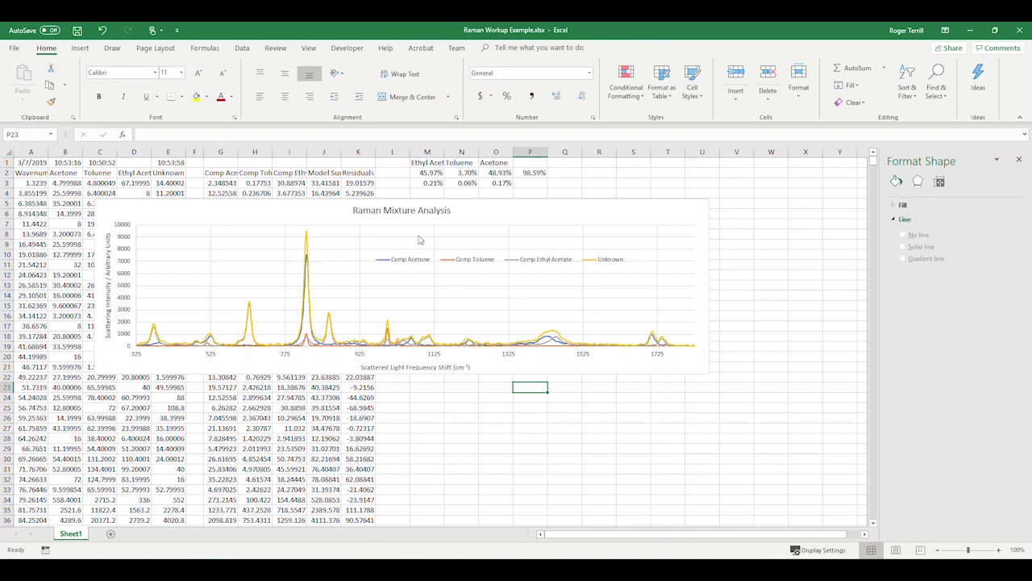
left_click(415, 230)
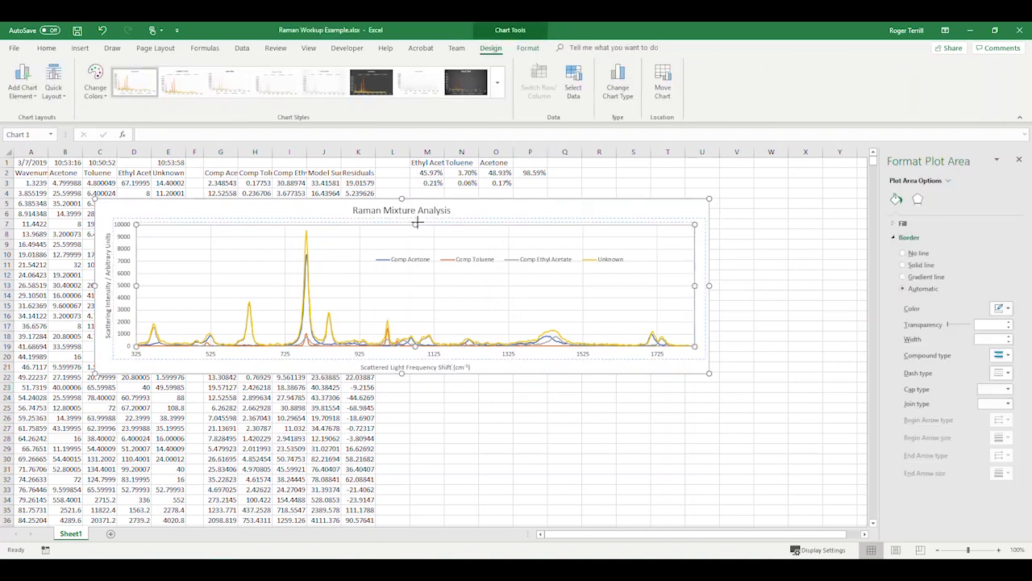
left_click(471, 429)
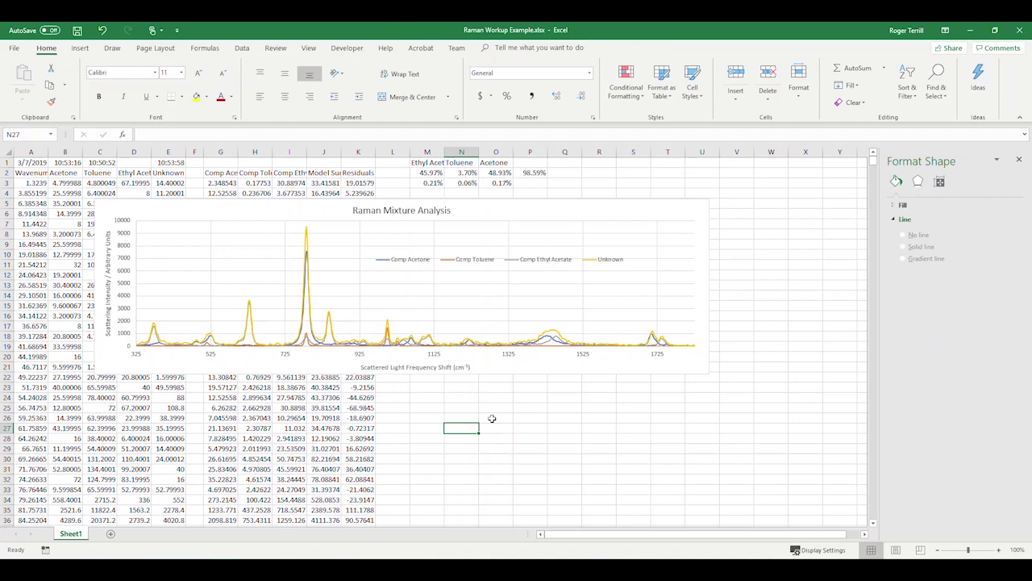
Give the chart legend a Light Gray shape fill
left_click(465, 260)
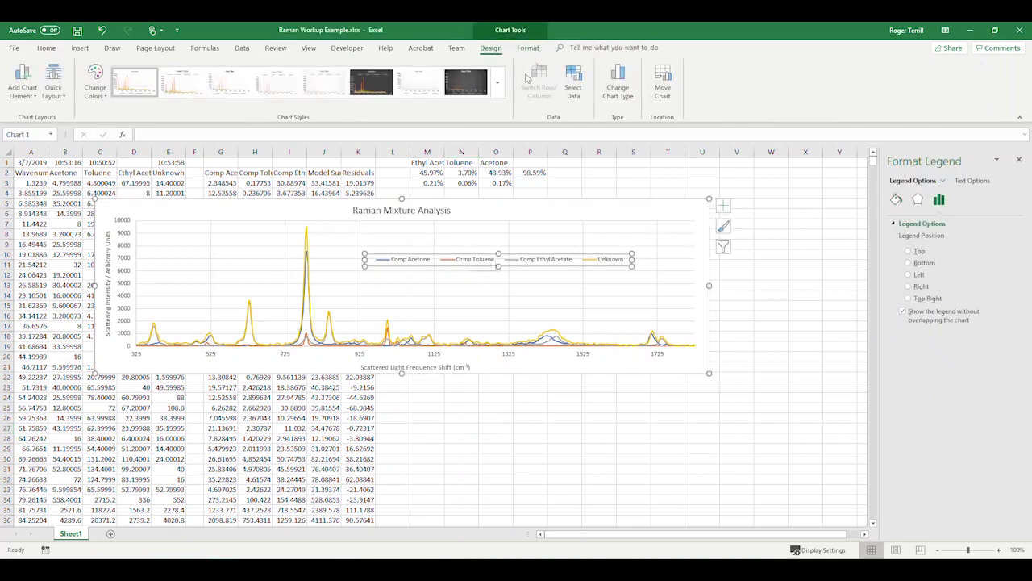
left_click(531, 48)
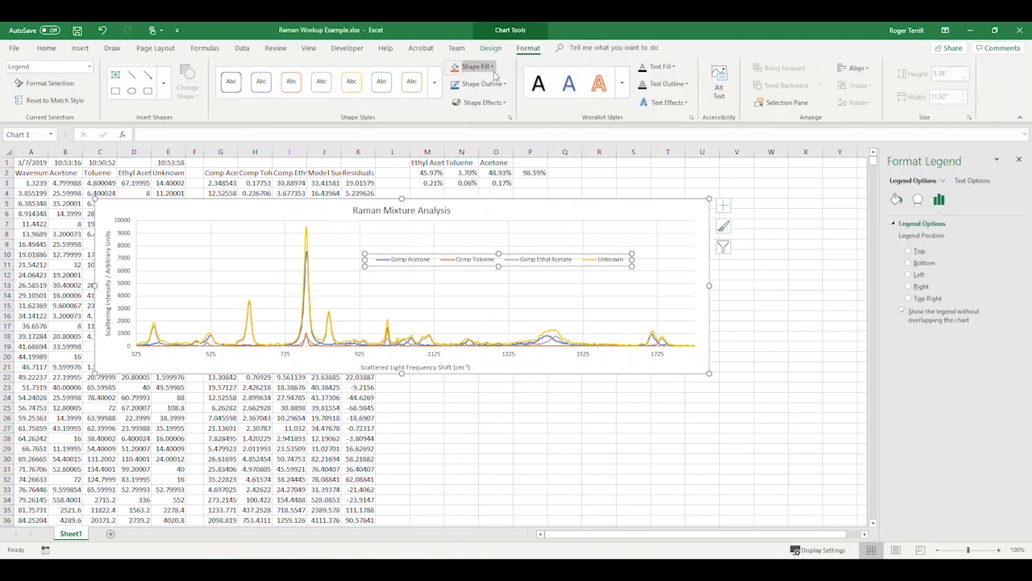
left_click(493, 68)
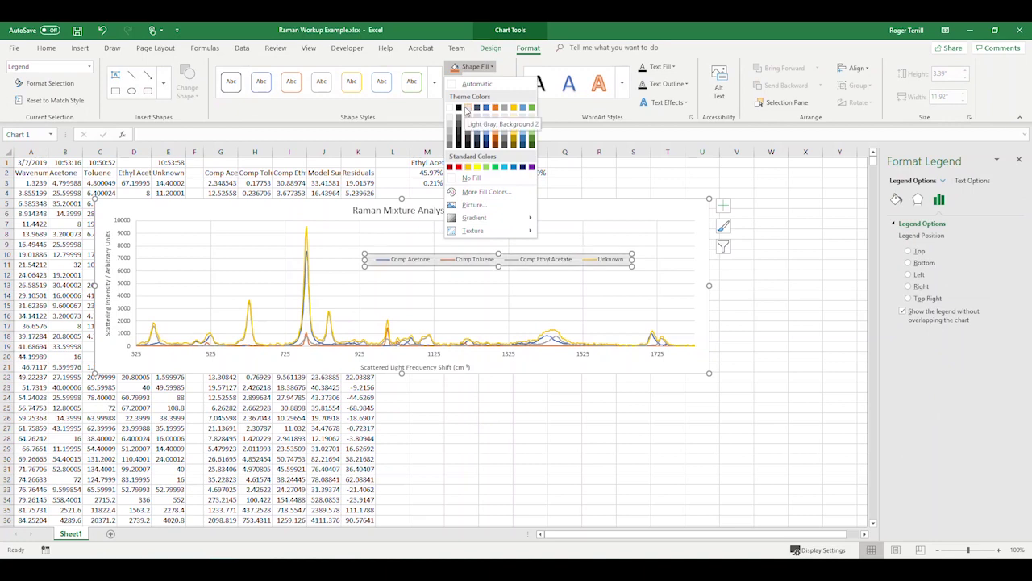
left_click(467, 110)
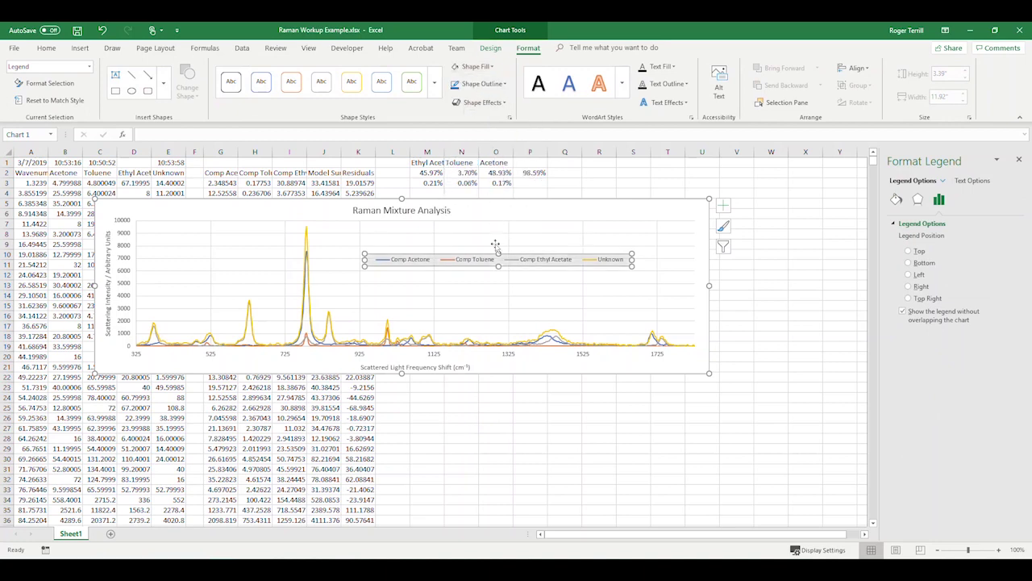
Move the legend just beneath the chart title and save the workbook with Ctrl+S
left_click_drag(489, 261, 479, 231)
left_click(631, 419)
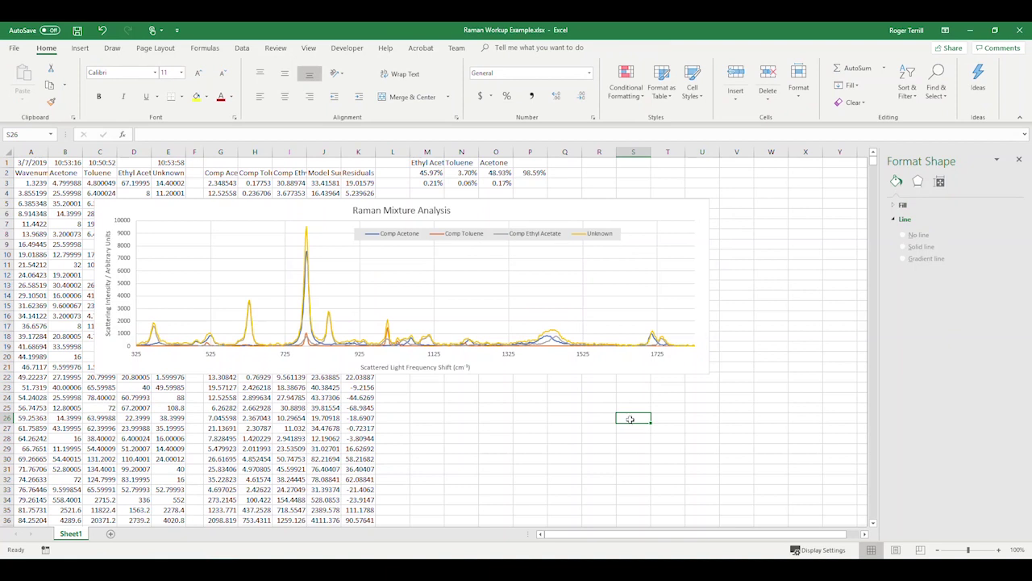
key("ctrl+s")
Paste a copy of the Raman chart at cell C23, lined up beneath the original
left_click(501, 211)
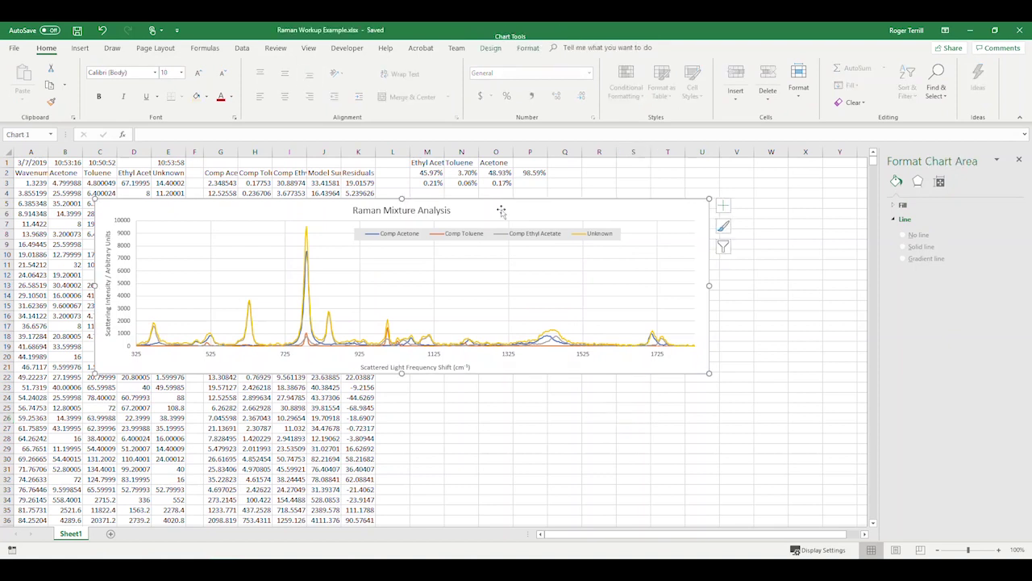
left_click(132, 386)
left_click(103, 390)
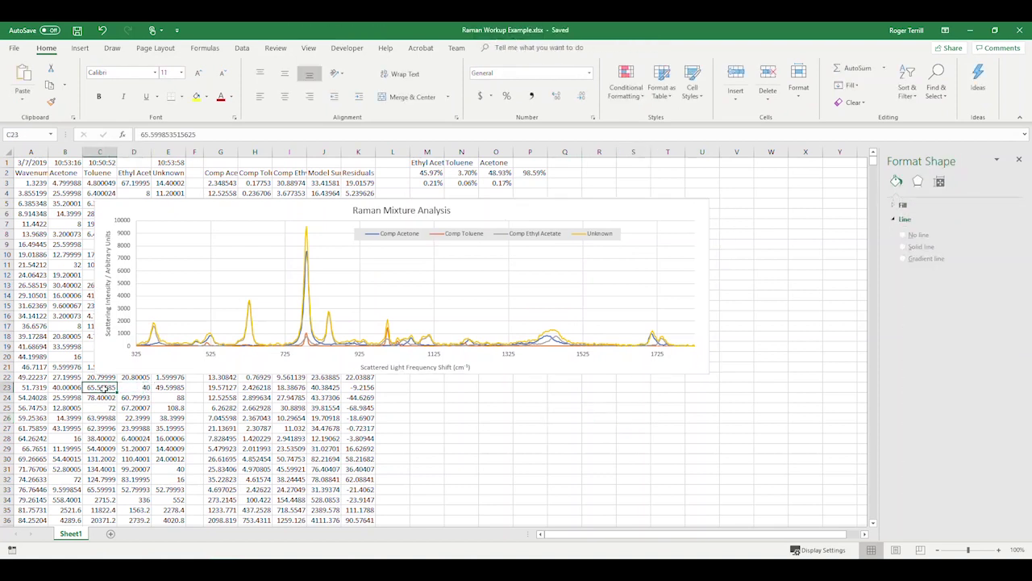
key("ctrl+v")
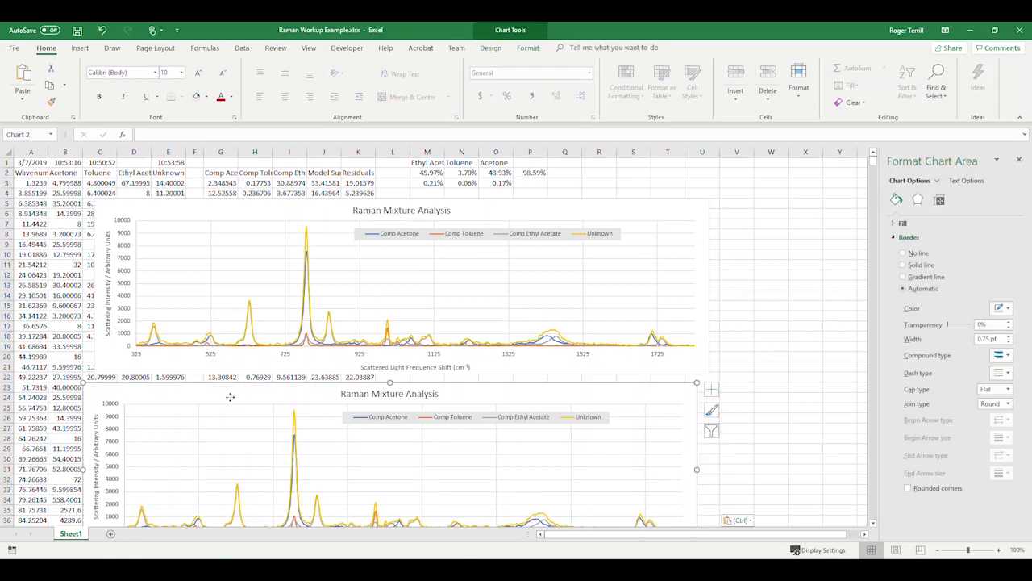
left_click_drag(230, 397, 243, 391)
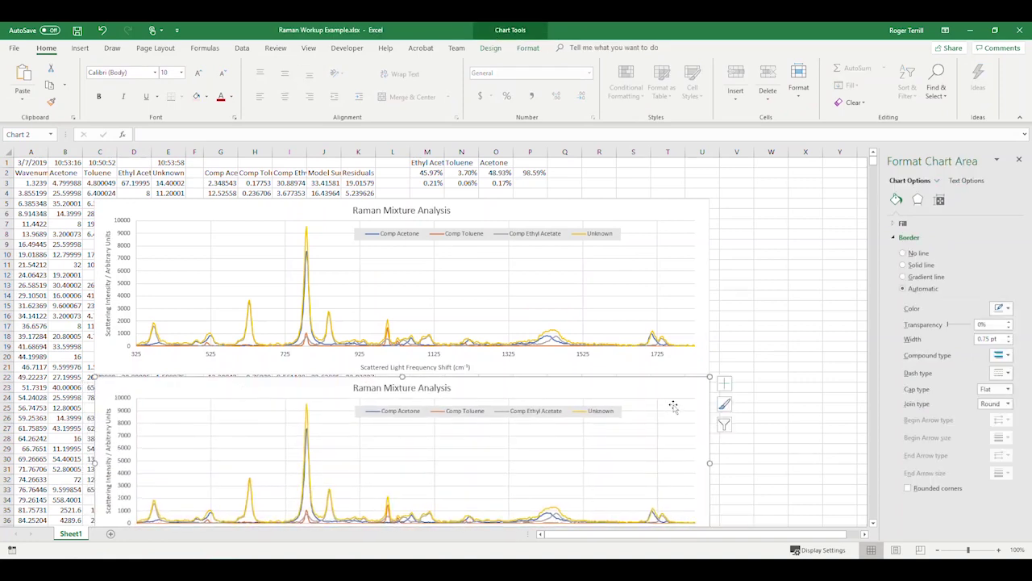
left_click(763, 407)
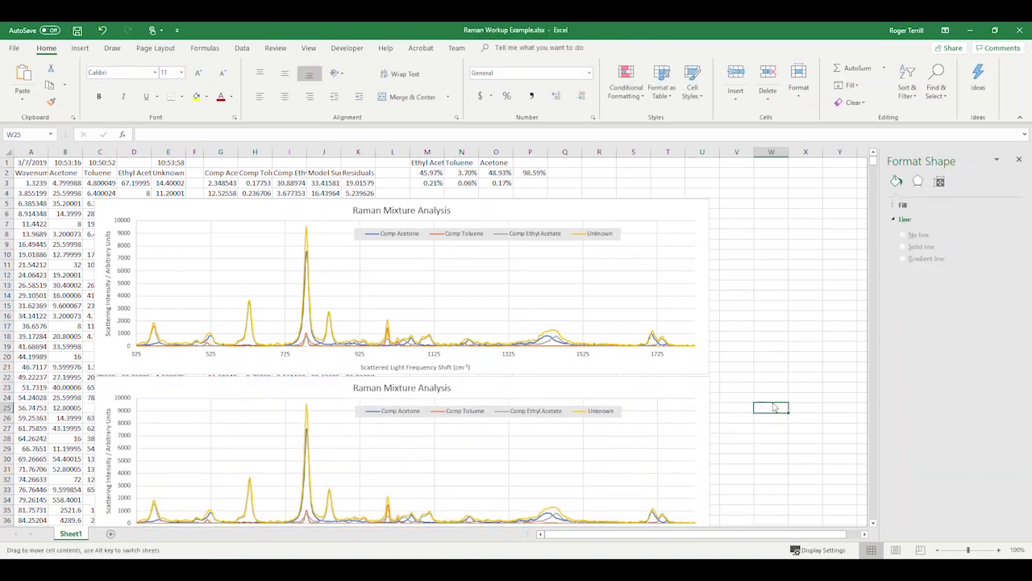
Repoint the lower chart's Comp Acetone series to the Model Sum column
scroll(766, 403, "down", 3)
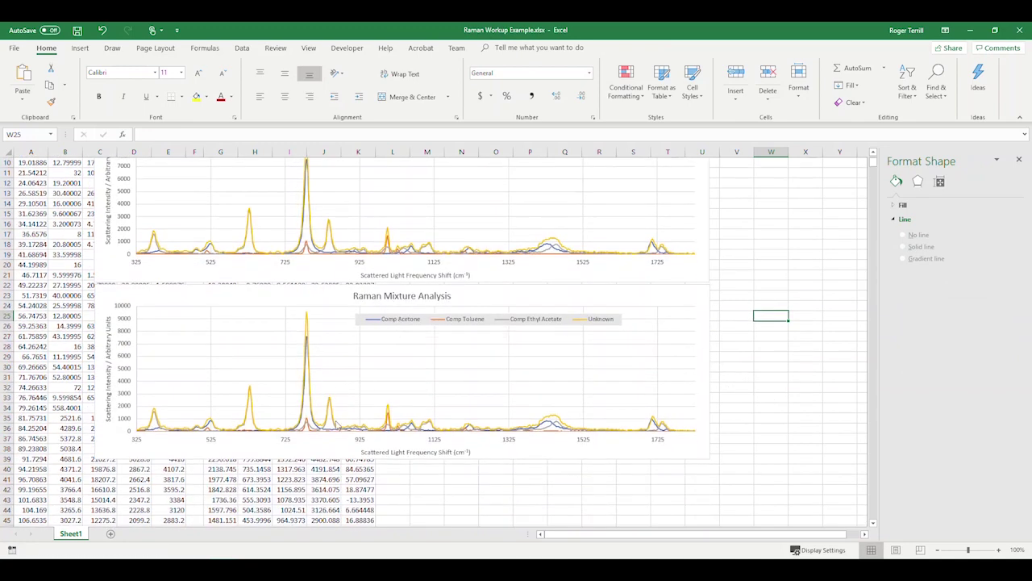
left_click(331, 433)
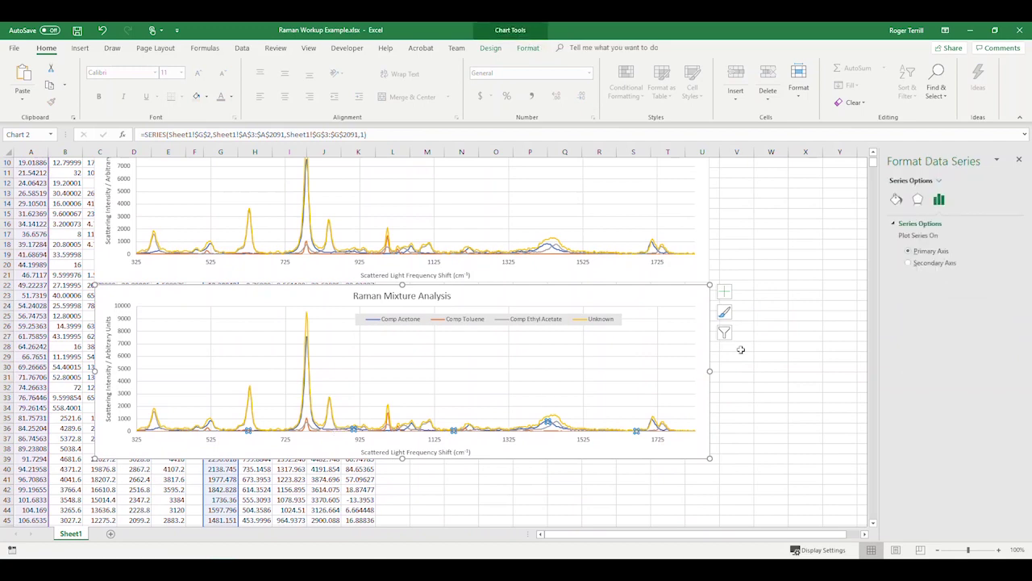
scroll(791, 350, "up", 3)
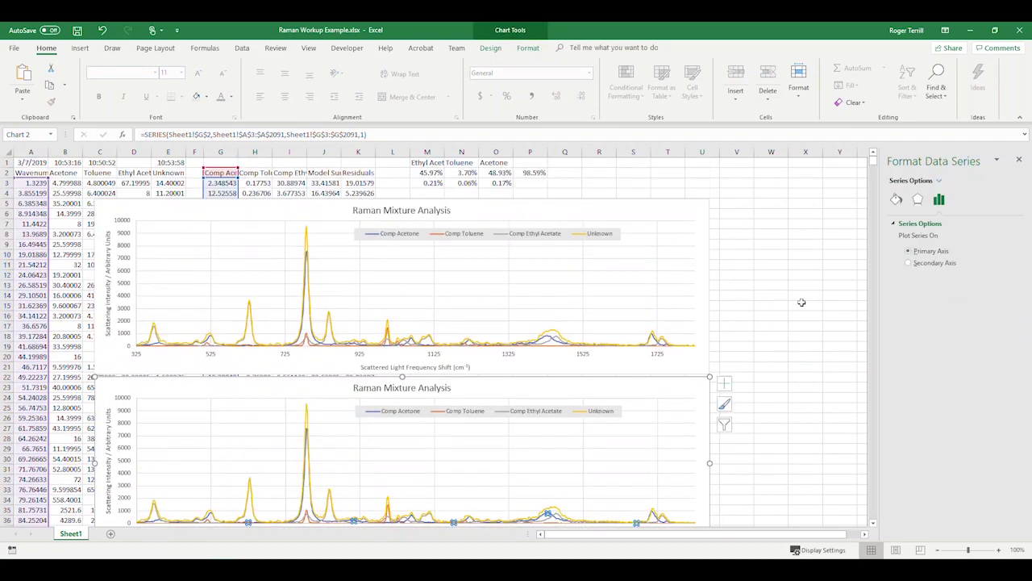
left_click_drag(239, 167, 323, 172)
left_click_drag(217, 180, 322, 184)
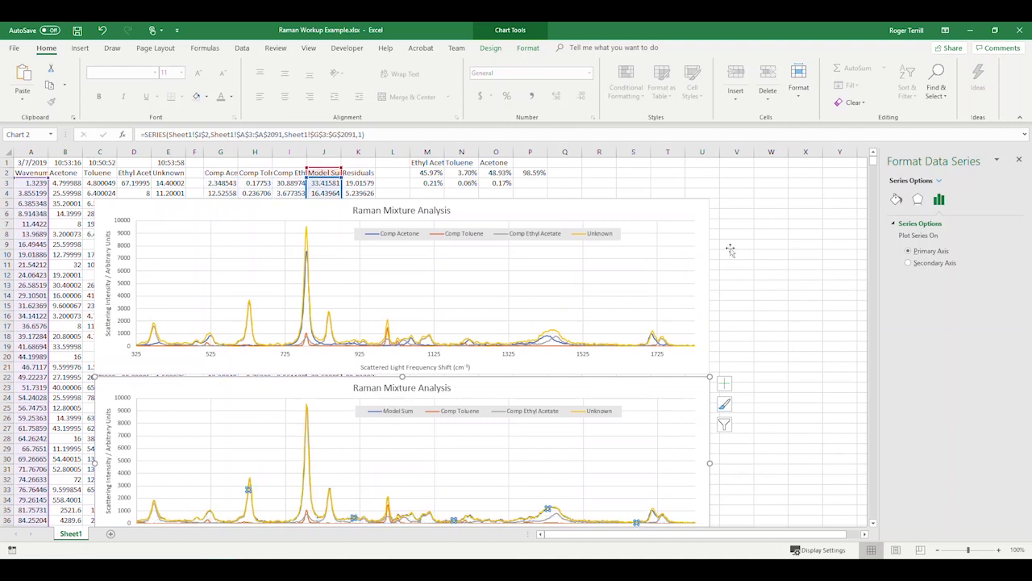
left_click(794, 295)
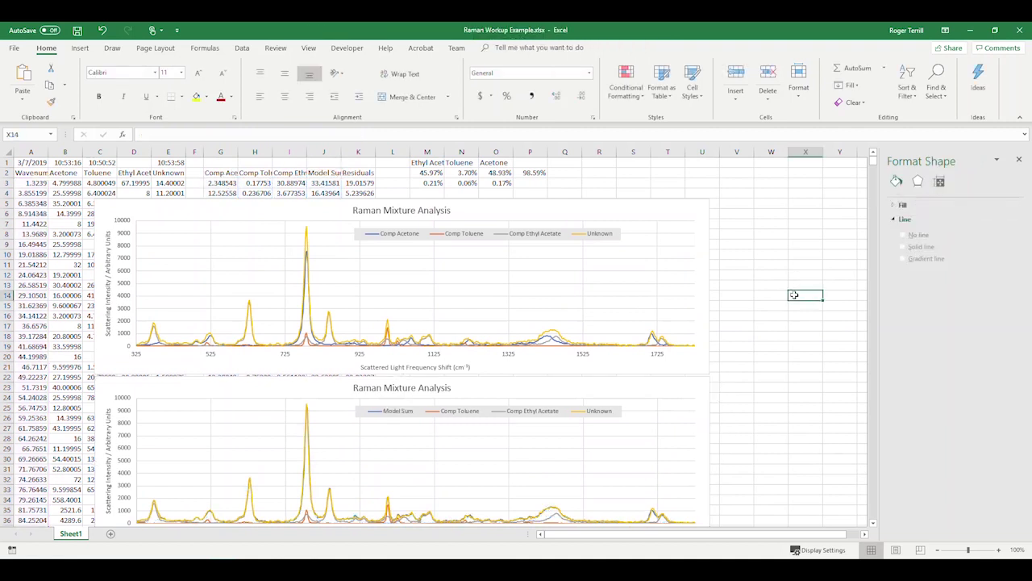
Repoint another lower-chart series to the Residuals header and values in column K
scroll(794, 295, "down", 2)
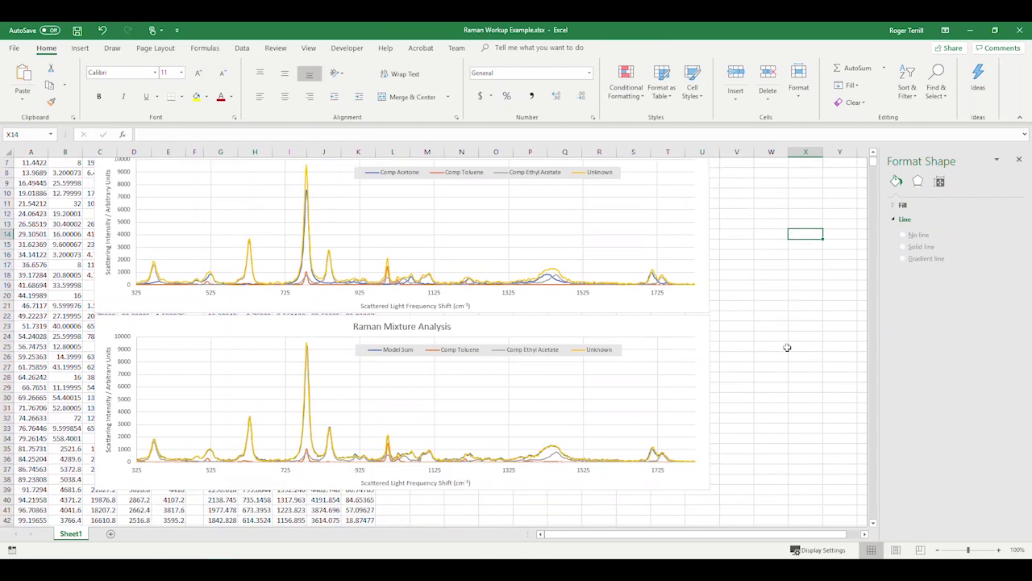
left_click(434, 351)
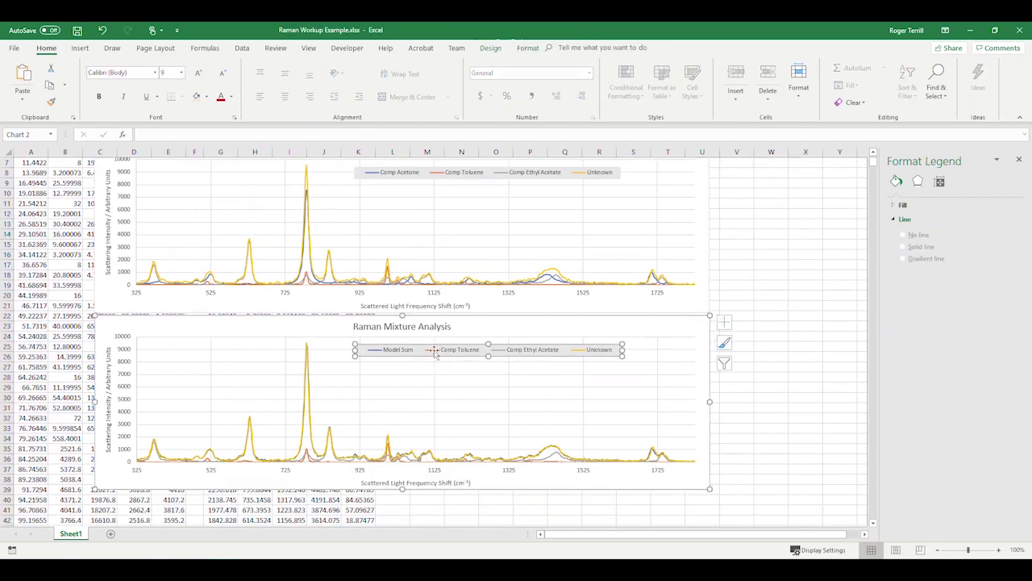
left_click(311, 462)
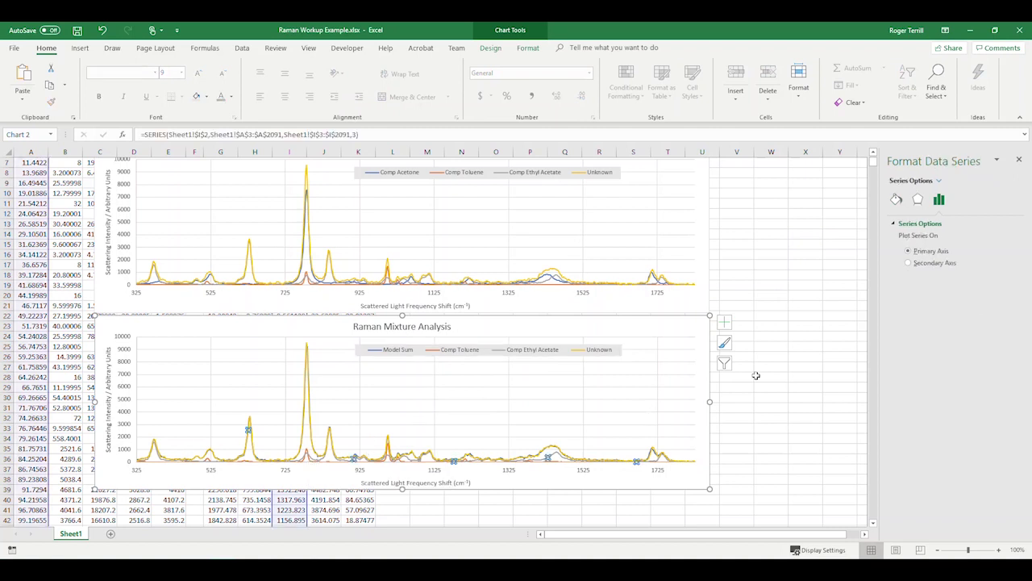
scroll(829, 350, "up", 2)
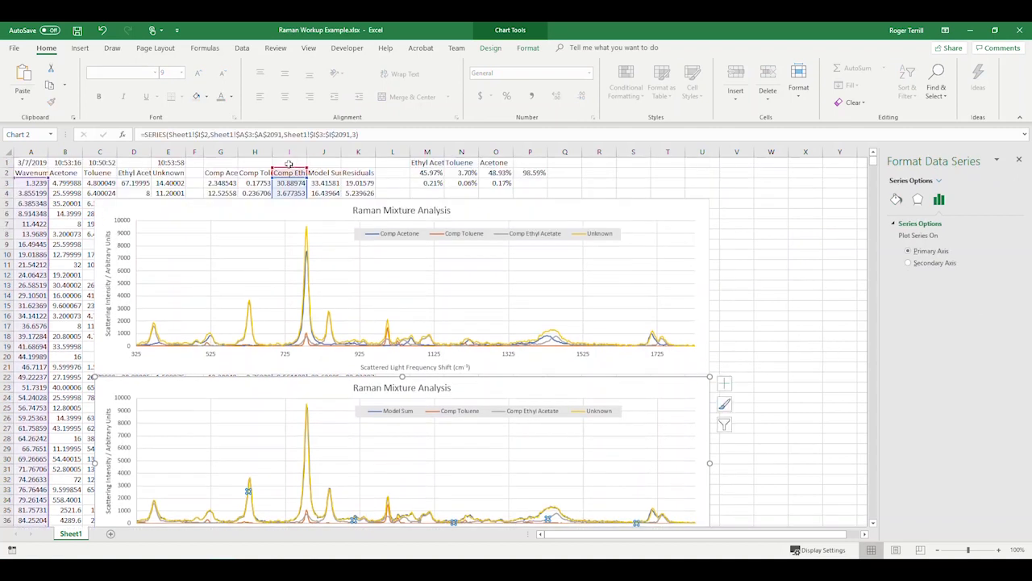
left_click_drag(289, 172, 359, 173)
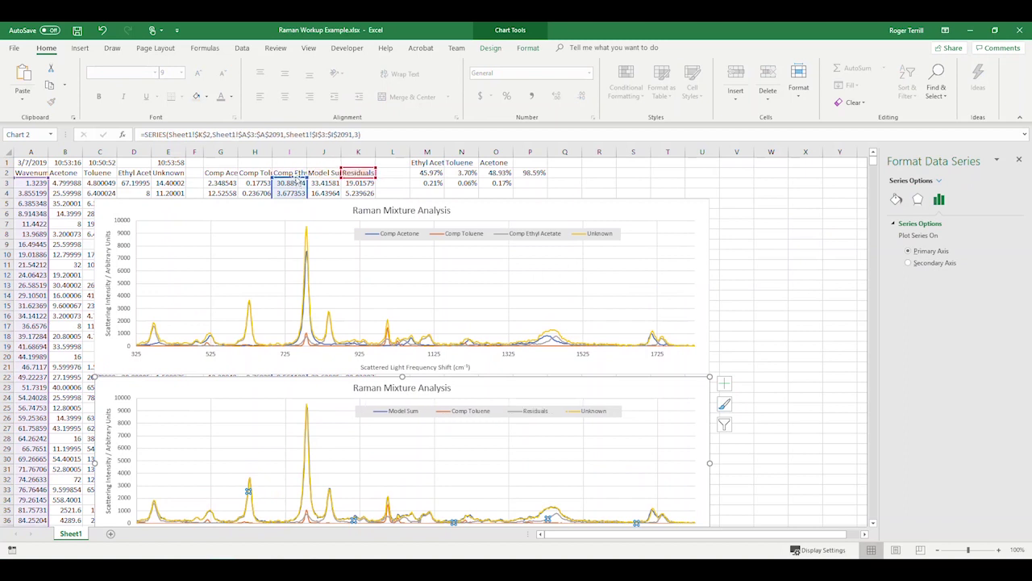
left_click_drag(294, 183, 358, 183)
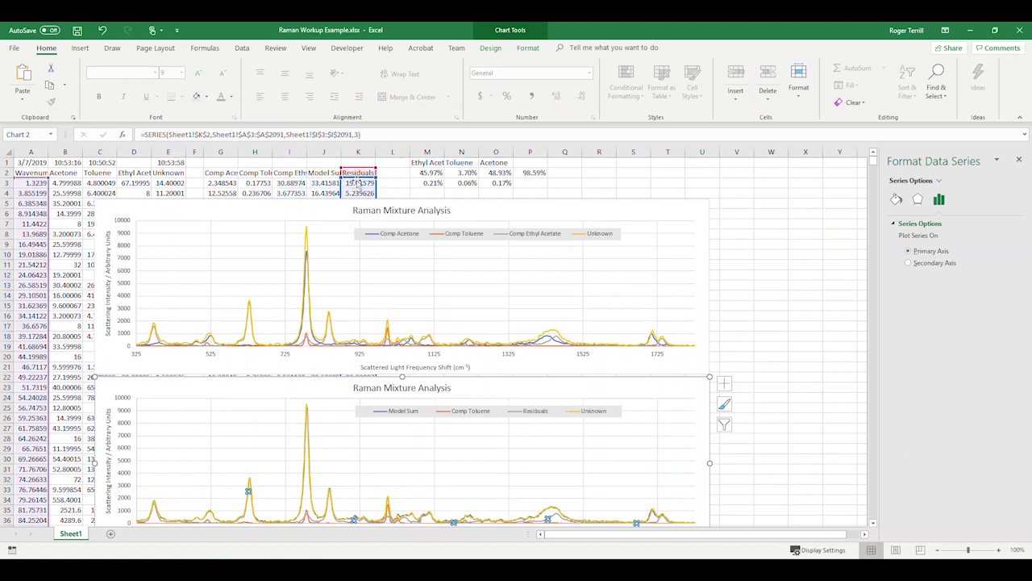
left_click(797, 278)
left_click(797, 287)
Check the lower chart's legend and select its new Residuals series
scroll(751, 403, "down", 2)
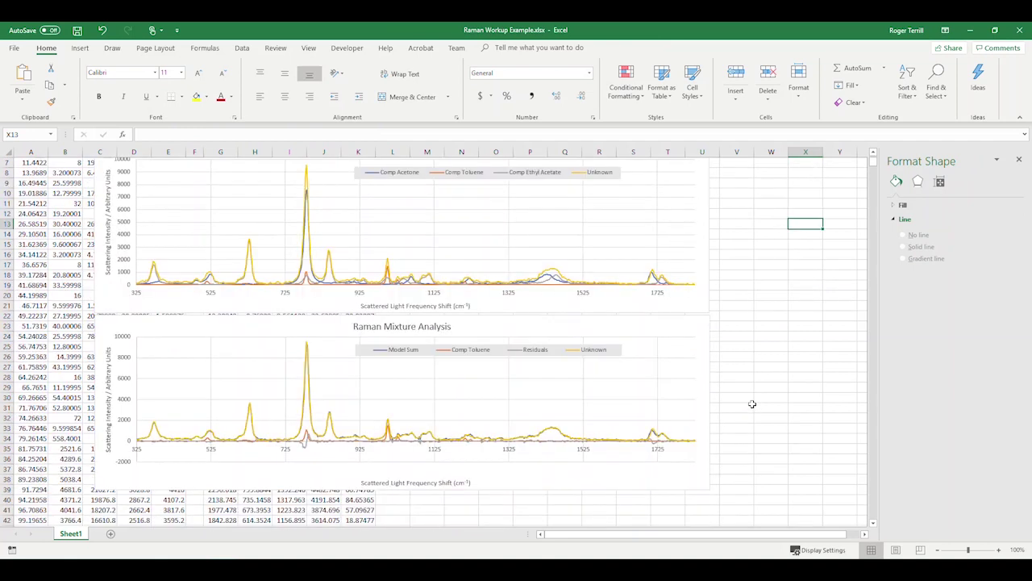
left_click(475, 353)
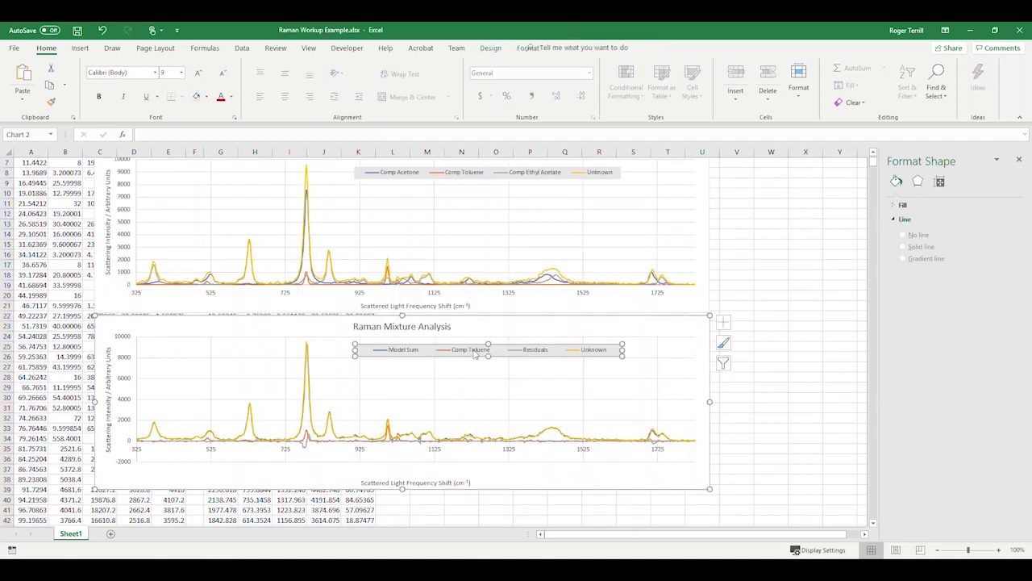
left_click(767, 370)
scroll(767, 370, "up", 2)
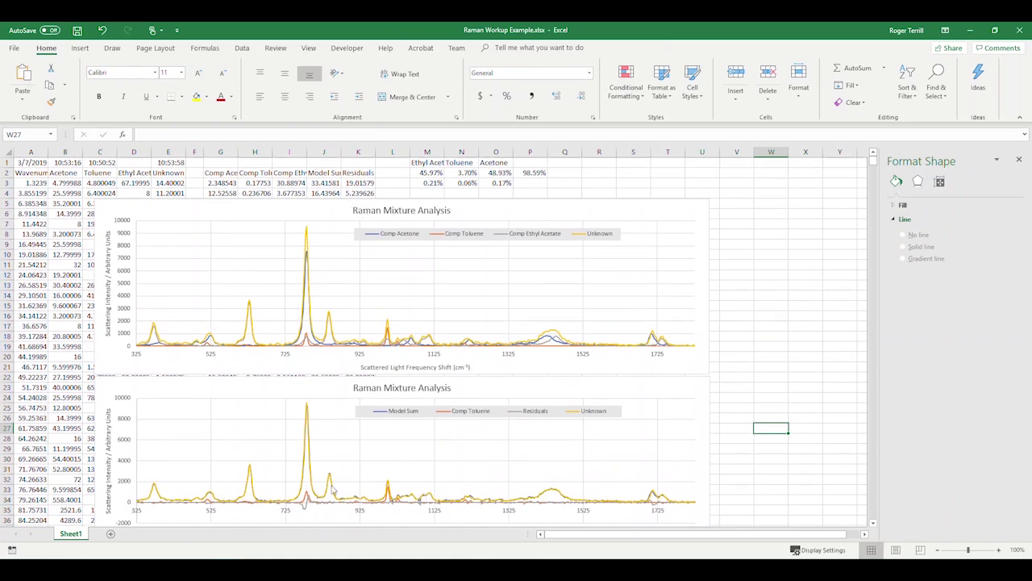
left_click(308, 508)
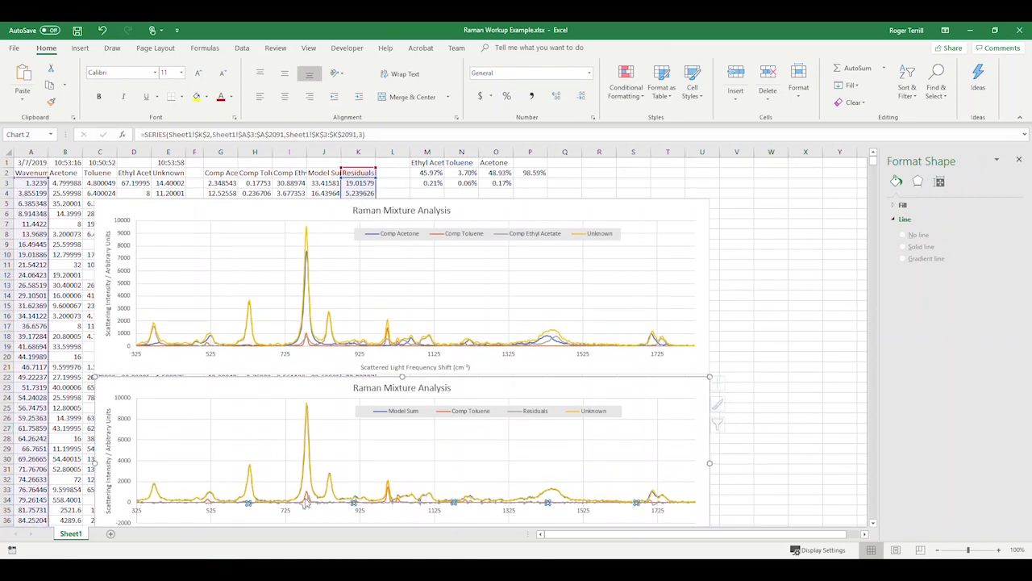
Pick out the Comp Toluene line among the overlapping lower-chart series and delete it
left_click(306, 505)
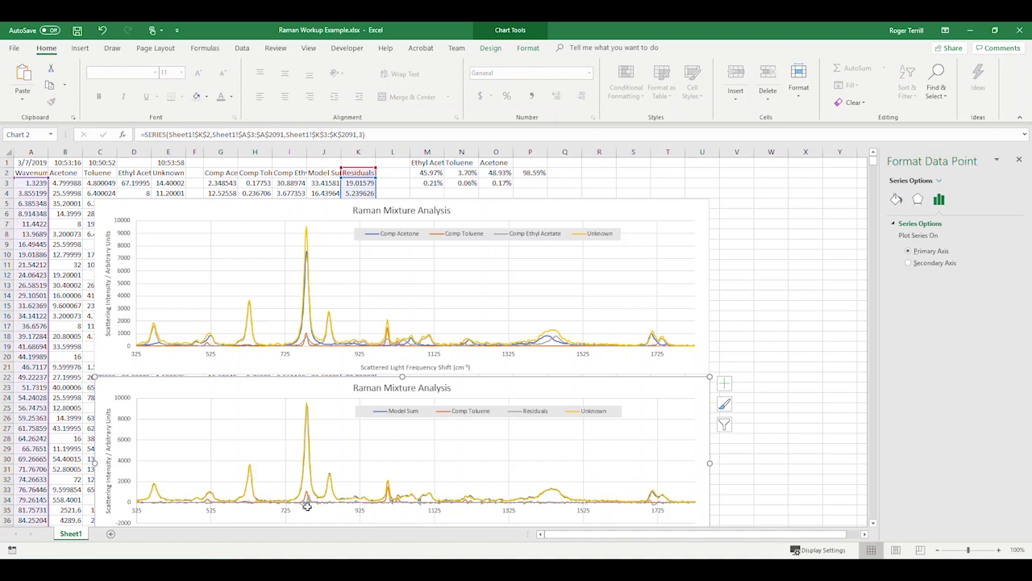
left_click(809, 416)
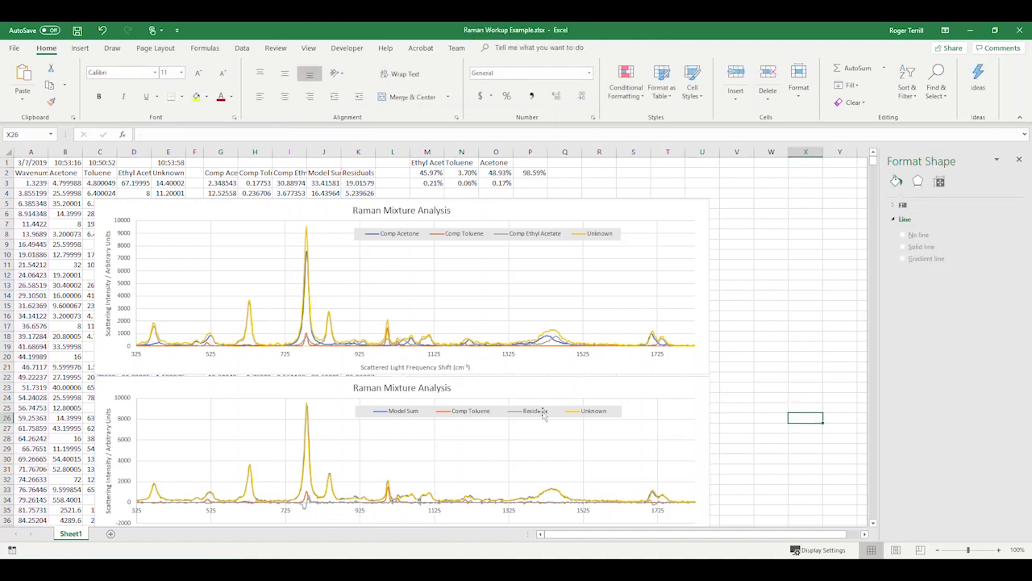
left_click(305, 503)
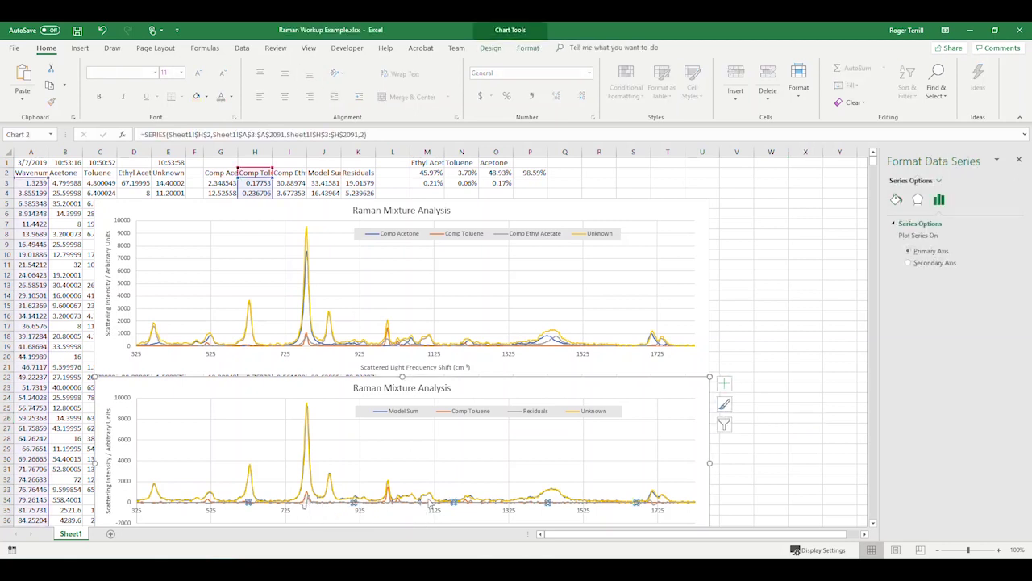
left_click(306, 503)
left_click(307, 502)
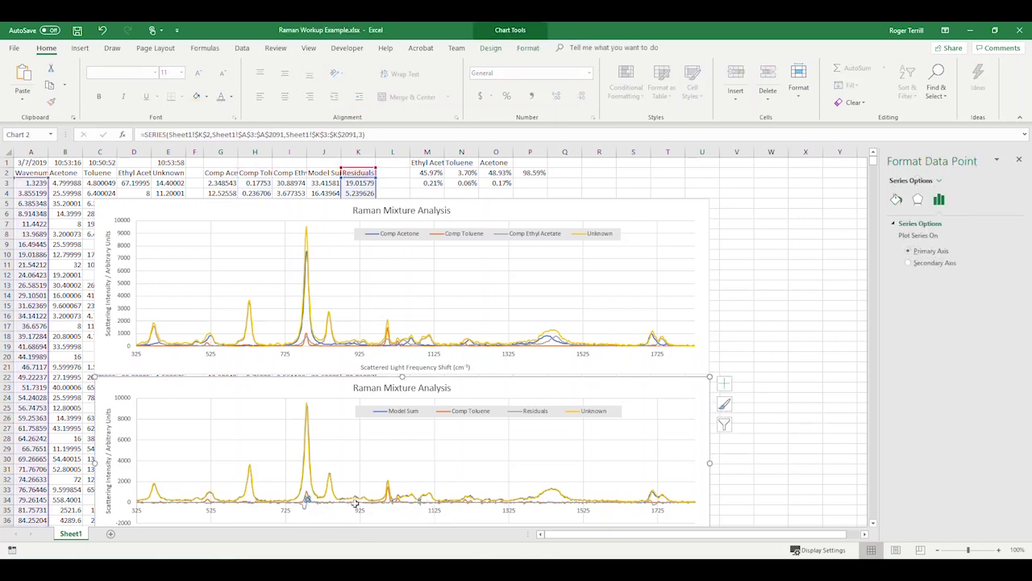
left_click(308, 497)
left_click(305, 498)
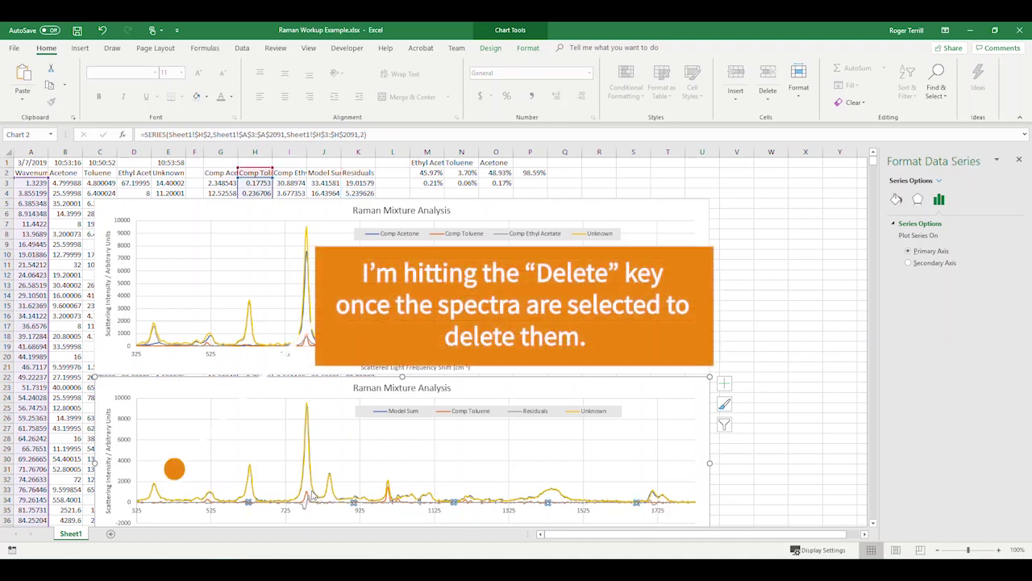
left_click(306, 497)
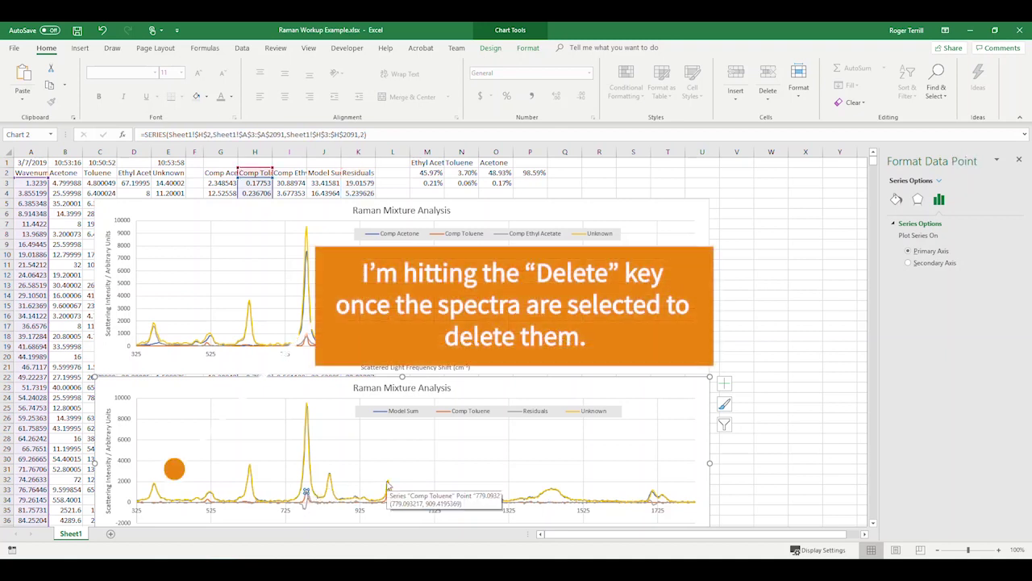
key("Delete")
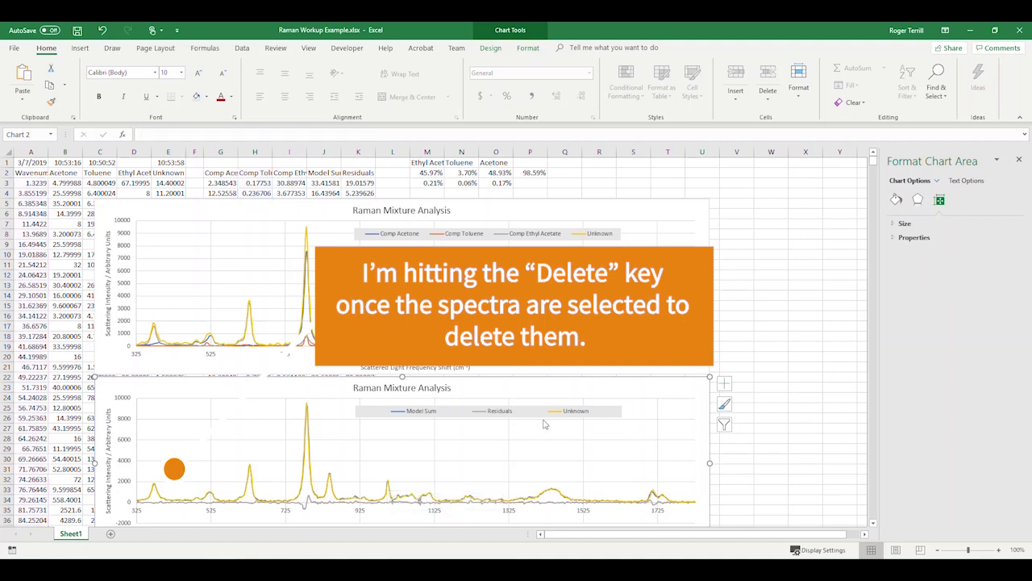
left_click(769, 437)
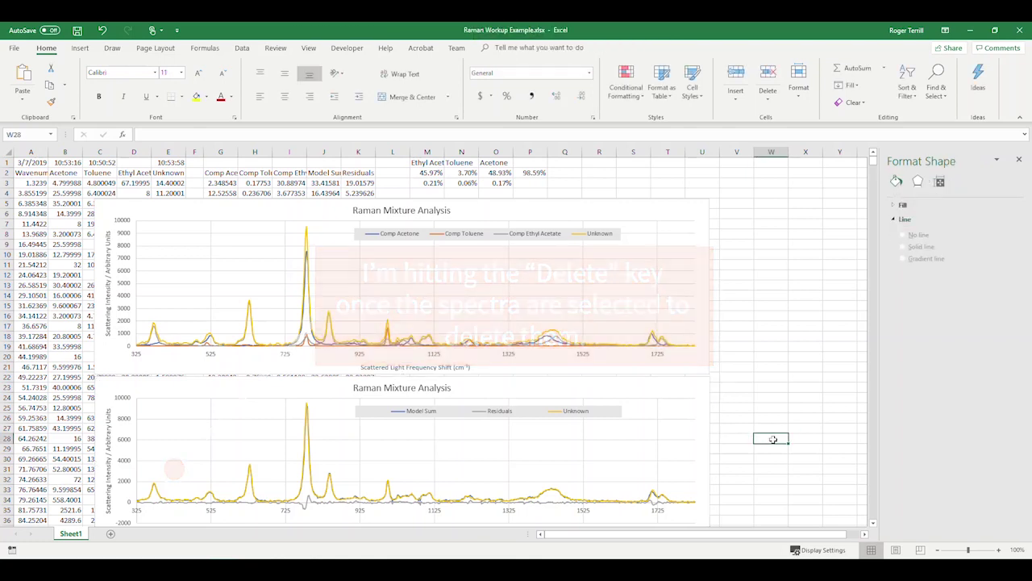
scroll(774, 439, "down", 3)
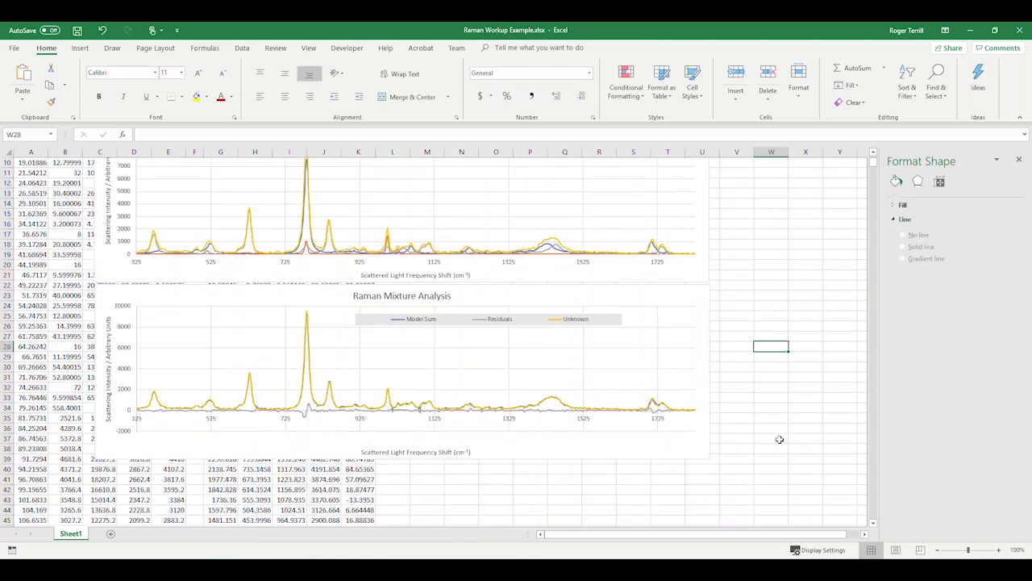
left_click(743, 377)
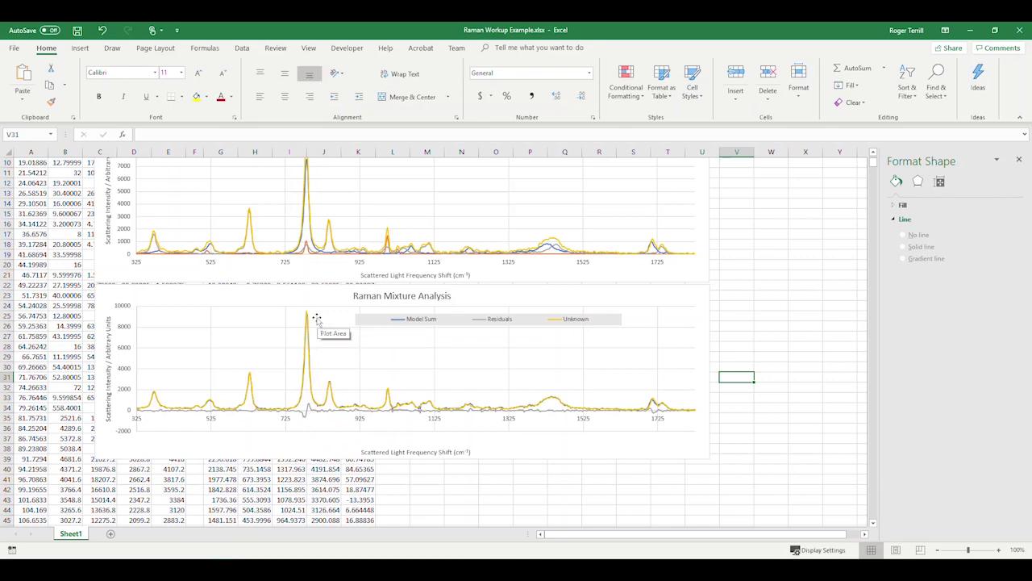
scroll(316, 317, "up", 2)
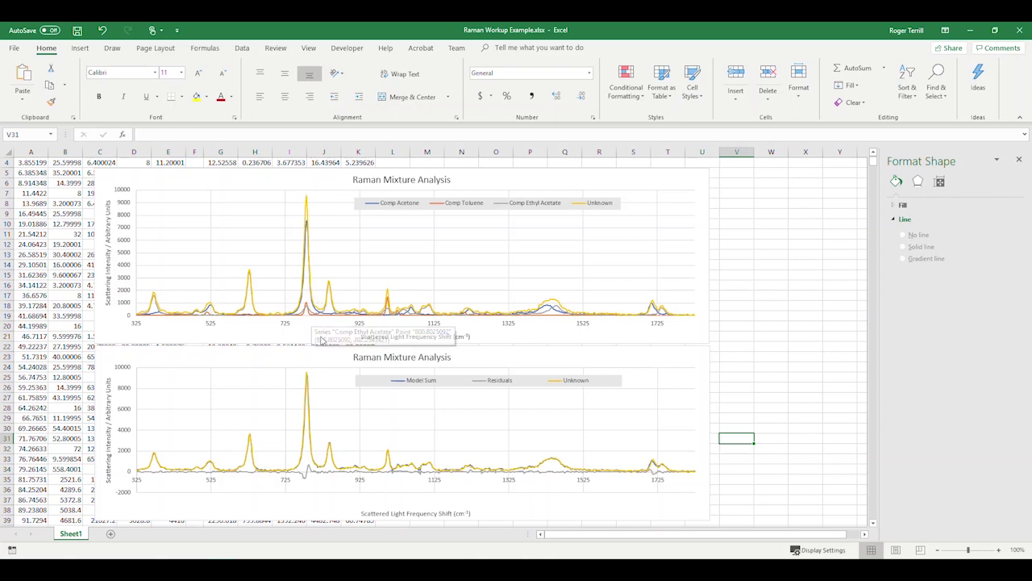
mouse_move(307, 198)
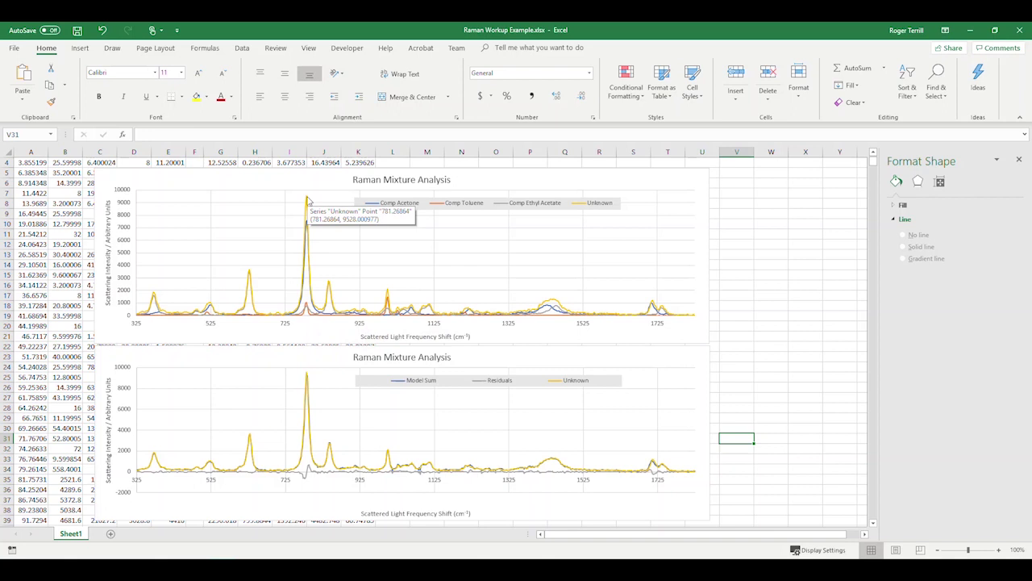
scroll(306, 403, "down", 1)
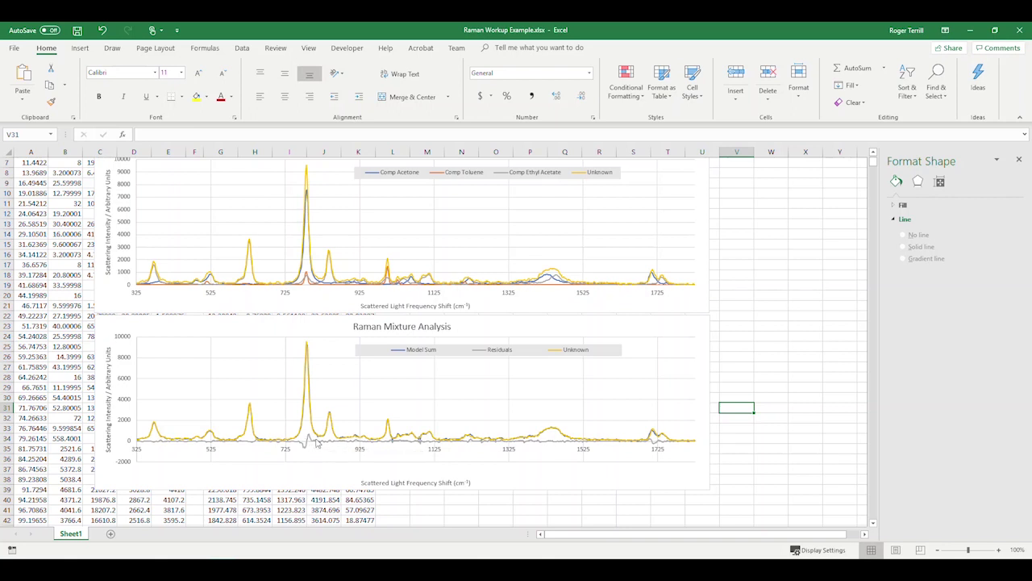
mouse_move(317, 446)
mouse_move(656, 446)
left_click(769, 415)
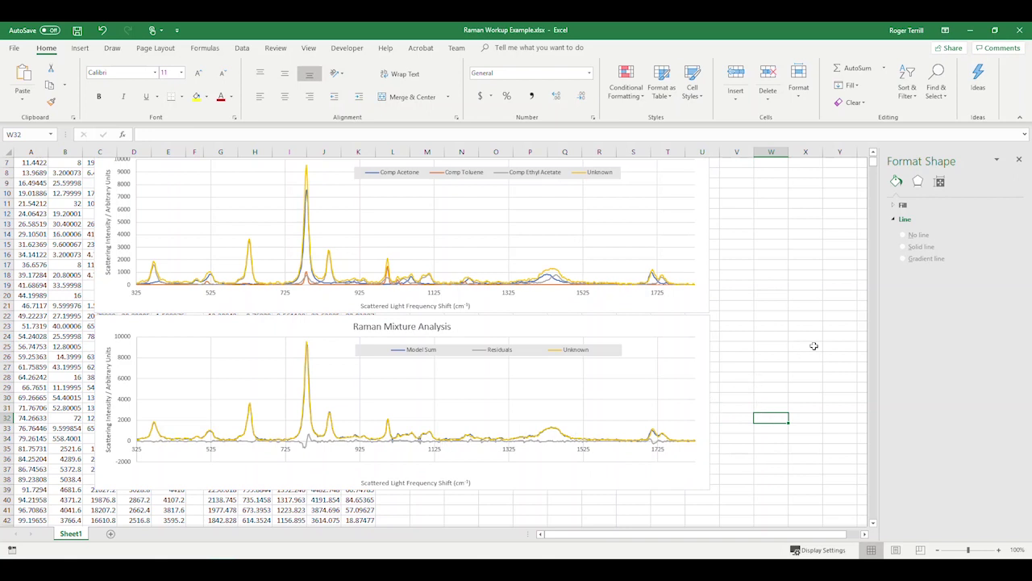
Put the lower chart's Residuals series on a secondary vertical axis spanning -800 to 800
left_click(307, 444)
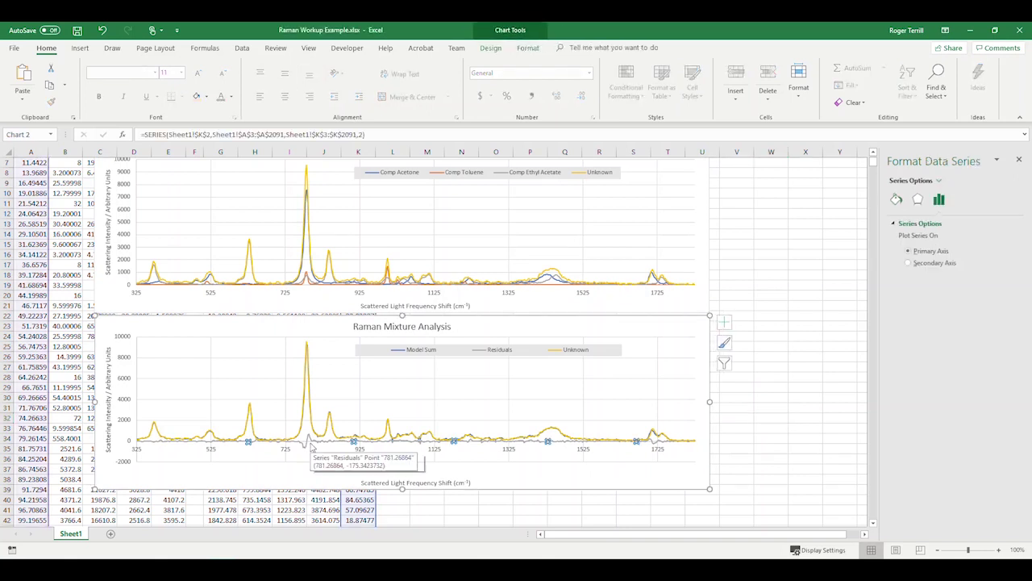
left_click(909, 264)
left_click(775, 378)
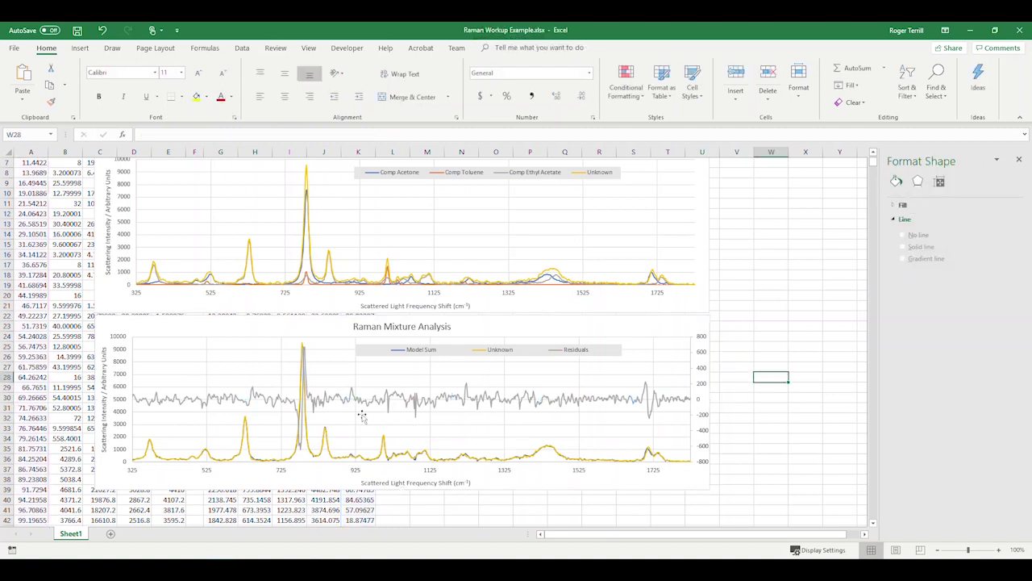
left_click(308, 436)
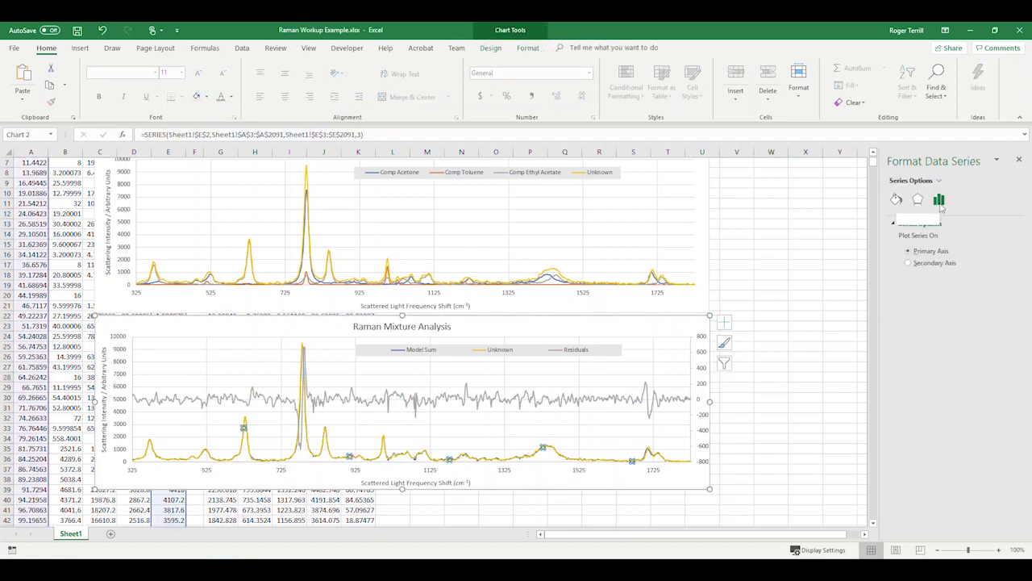
left_click(787, 270)
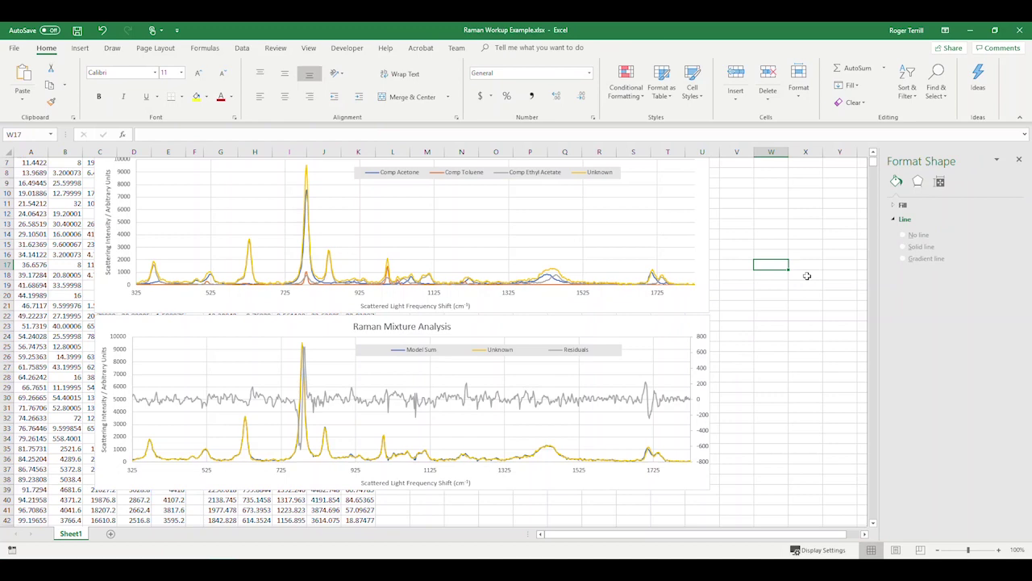
Widen column M to fit Ethyl Acetate and enter the heading Sum in P1
scroll(806, 276, "up", 2)
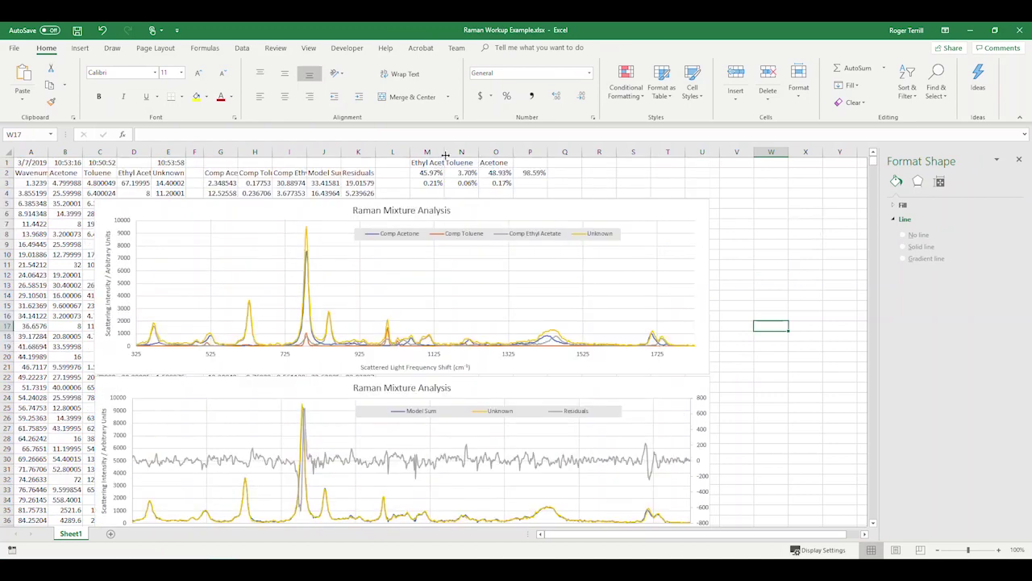
left_click_drag(445, 155, 458, 155)
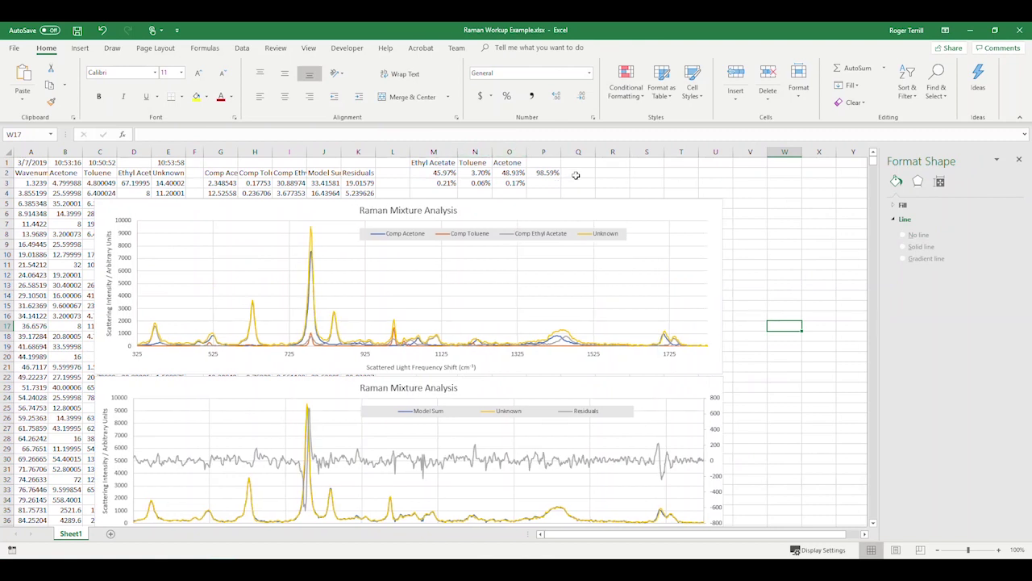
left_click(549, 163)
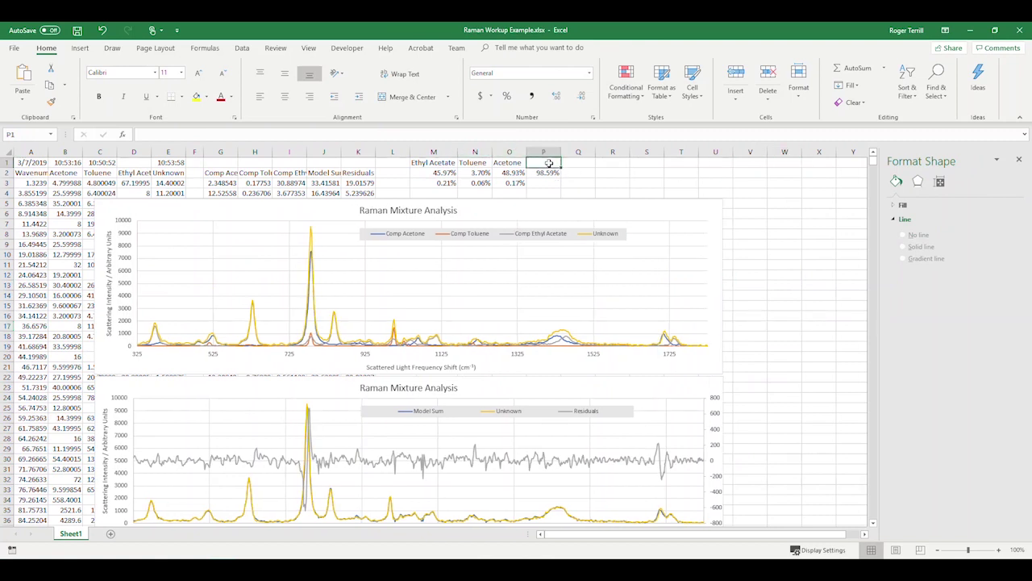
type("Sum")
key("Return")
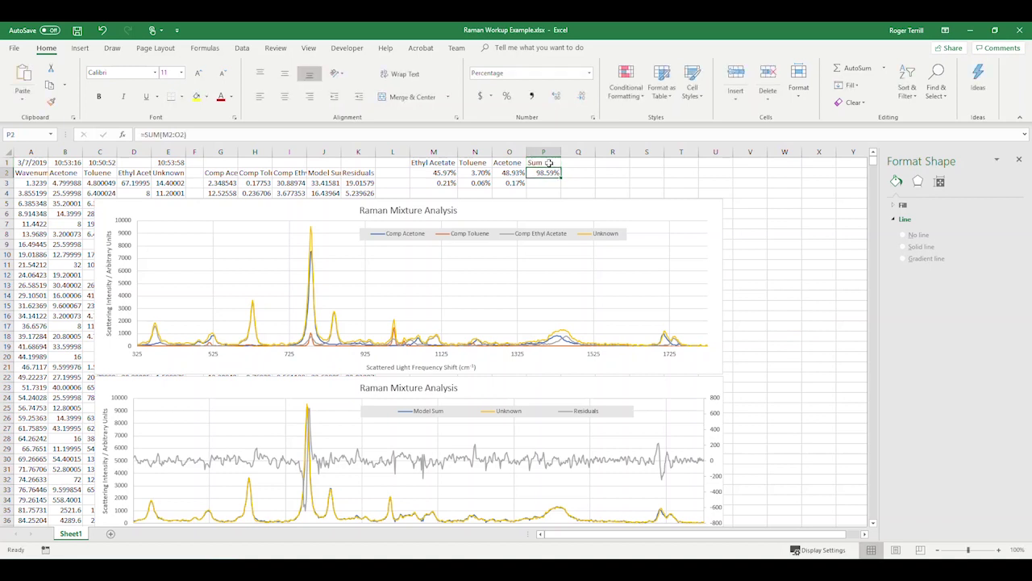
Review the composition summary table M1:P3, checking the values in M2, N2 and O2
left_click_drag(433, 162, 541, 178)
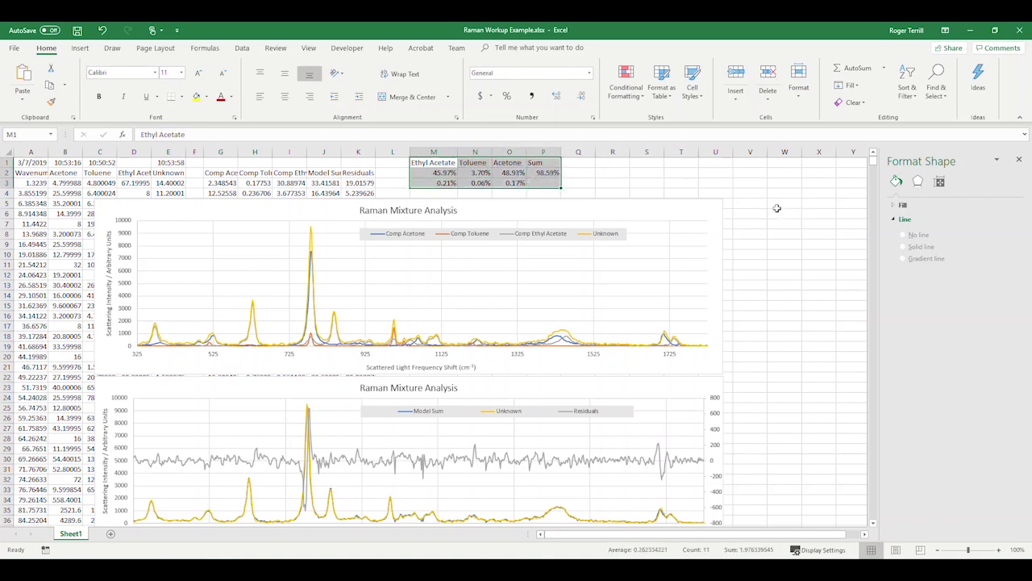
left_click(778, 208)
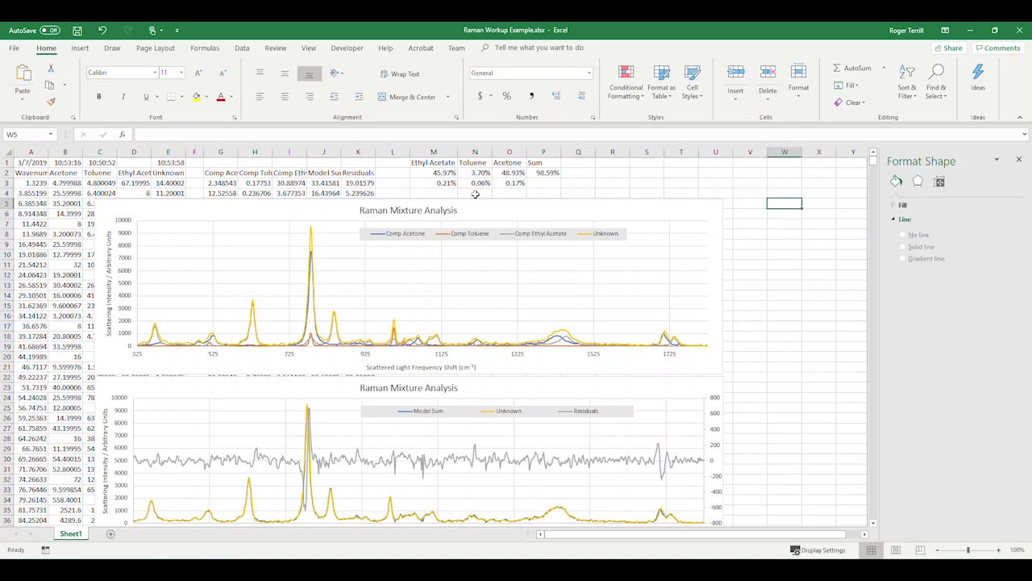
left_click(447, 173)
left_click(477, 173)
left_click(513, 173)
left_click(747, 182)
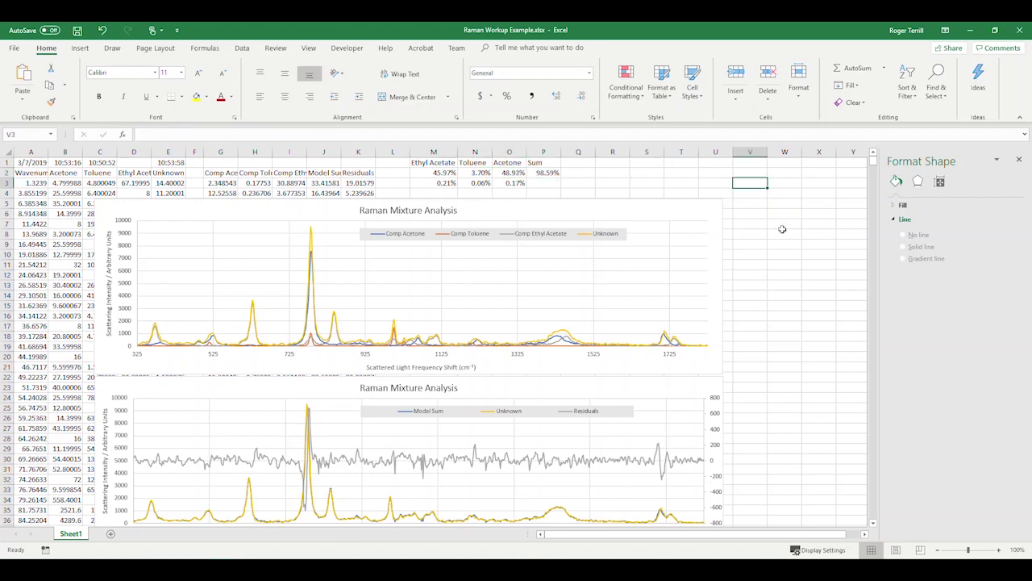
scroll(781, 229, "down", 2)
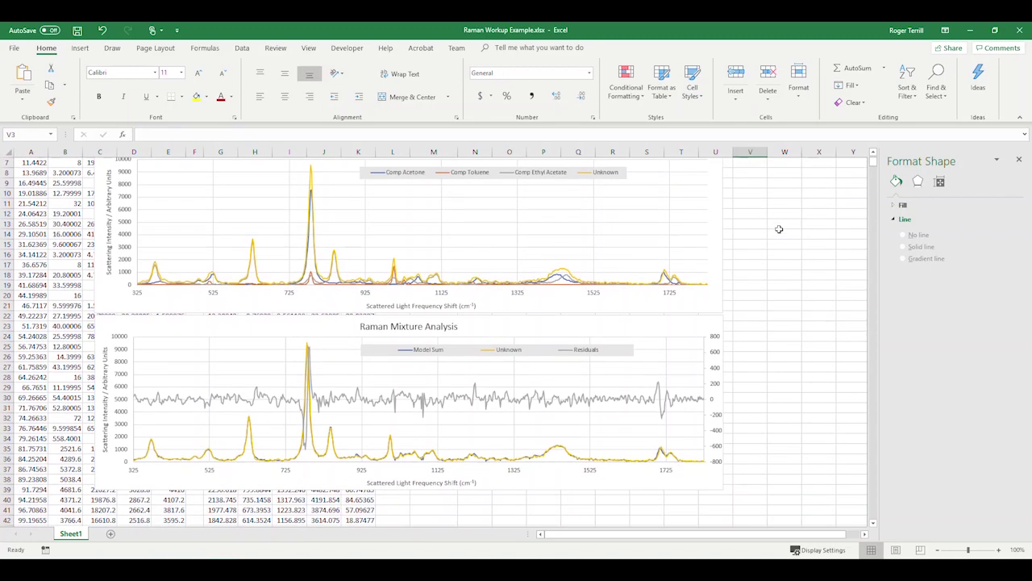
scroll(780, 230, "up", 2)
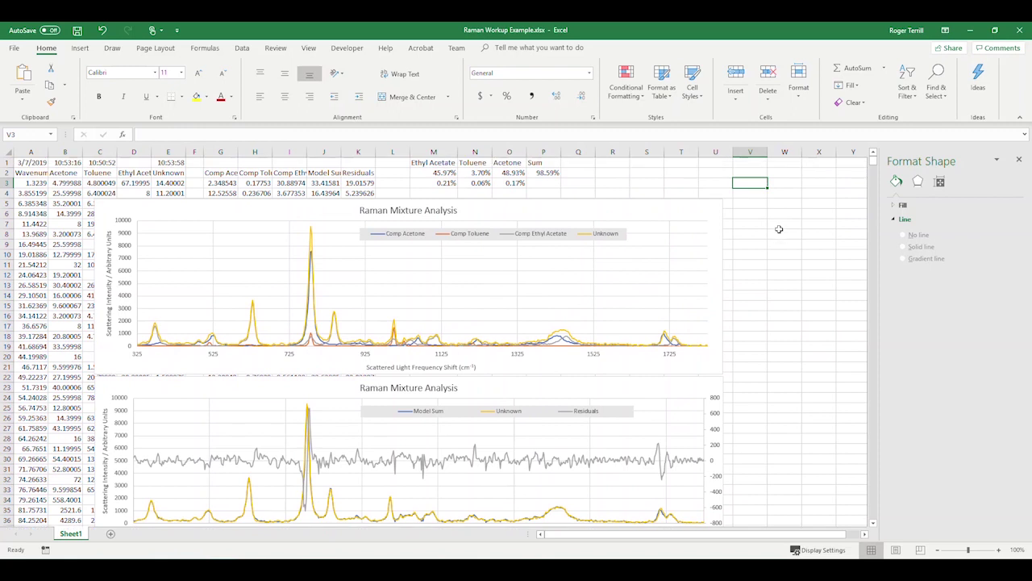
Scroll down to the empty cells to the right of the top chart
left_click(784, 232)
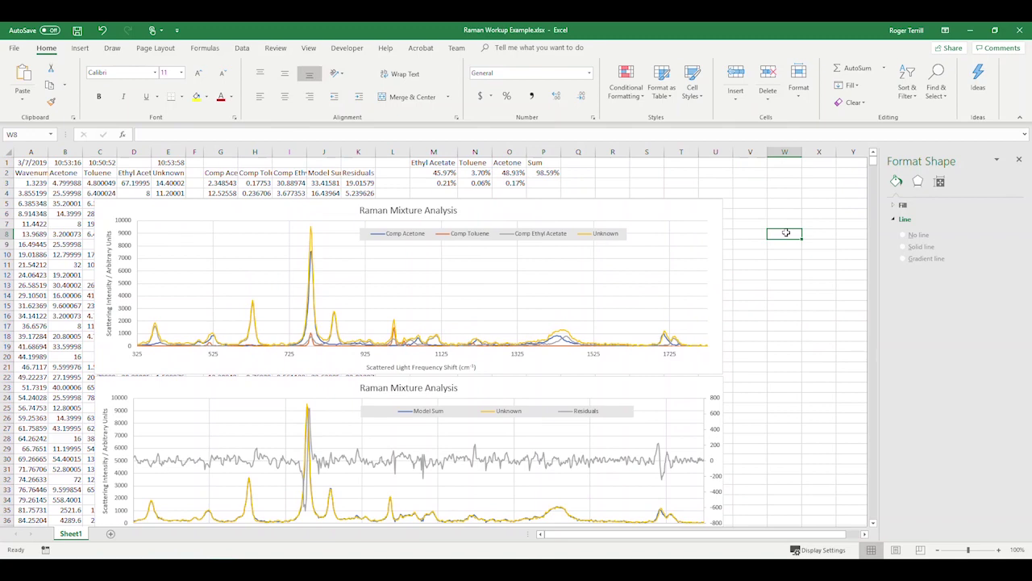
scroll(785, 232, "down", 1)
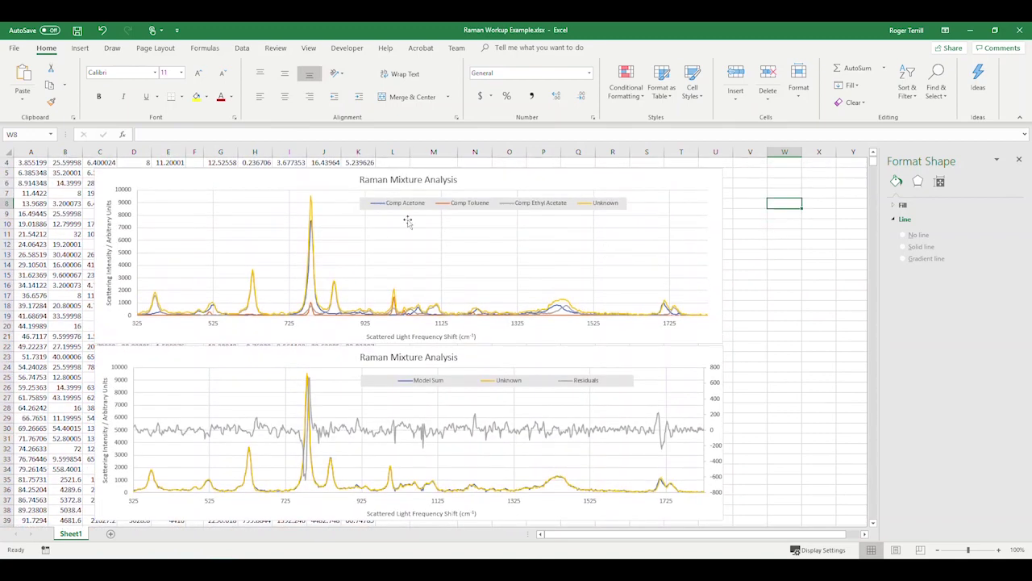
mouse_move(257, 282)
left_click(776, 230)
Fill W6:X7 with marker points 631/0 and 631/10000
mouse_move(255, 278)
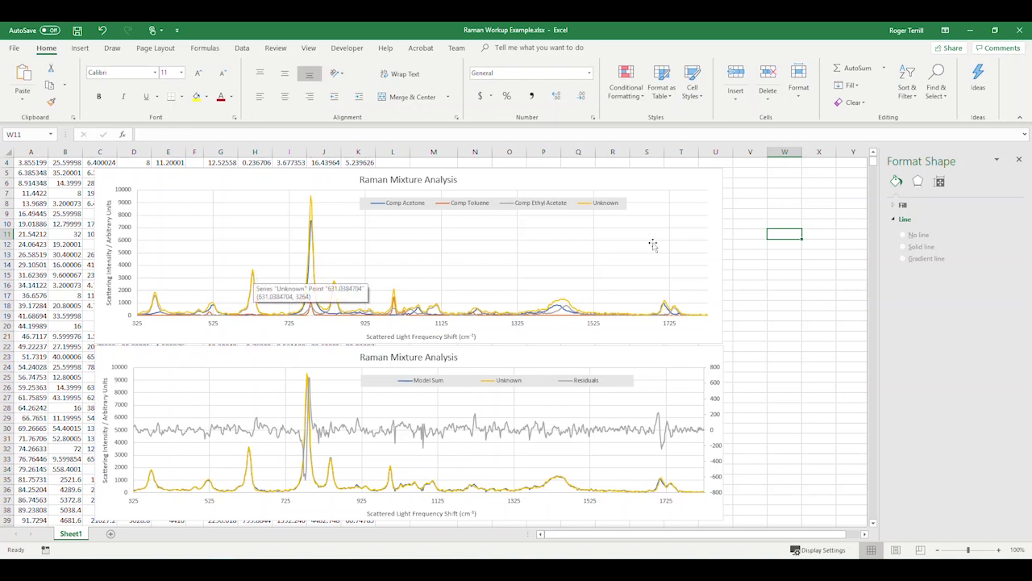
left_click(787, 185)
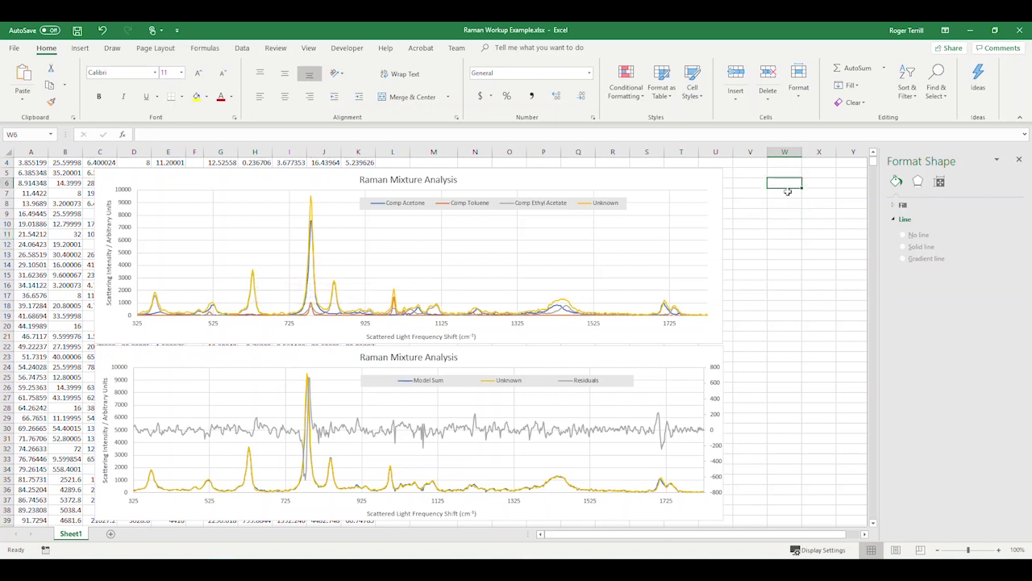
type("631")
key("Return")
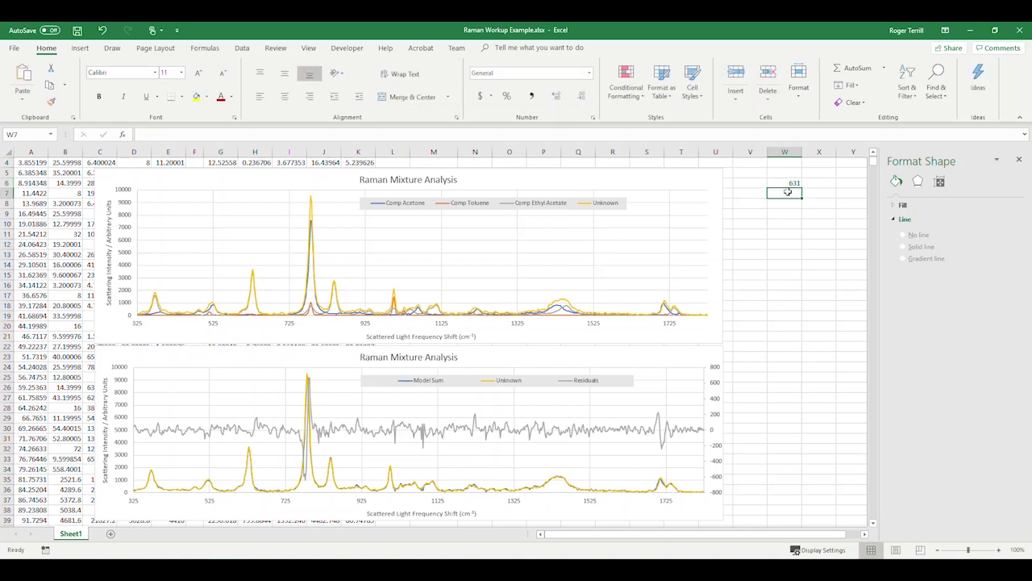
type("6")
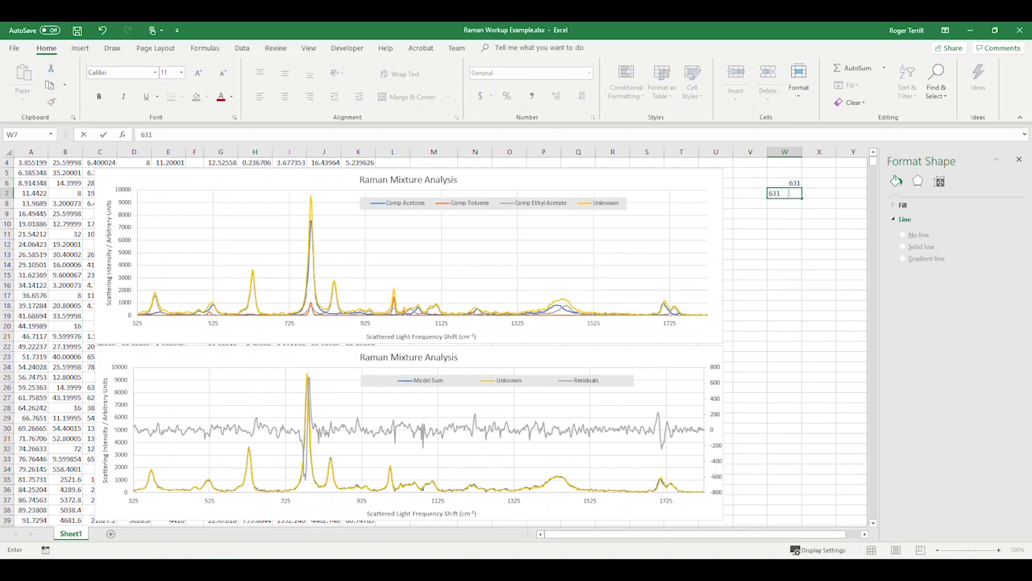
type("31")
key("Tab")
key("Up")
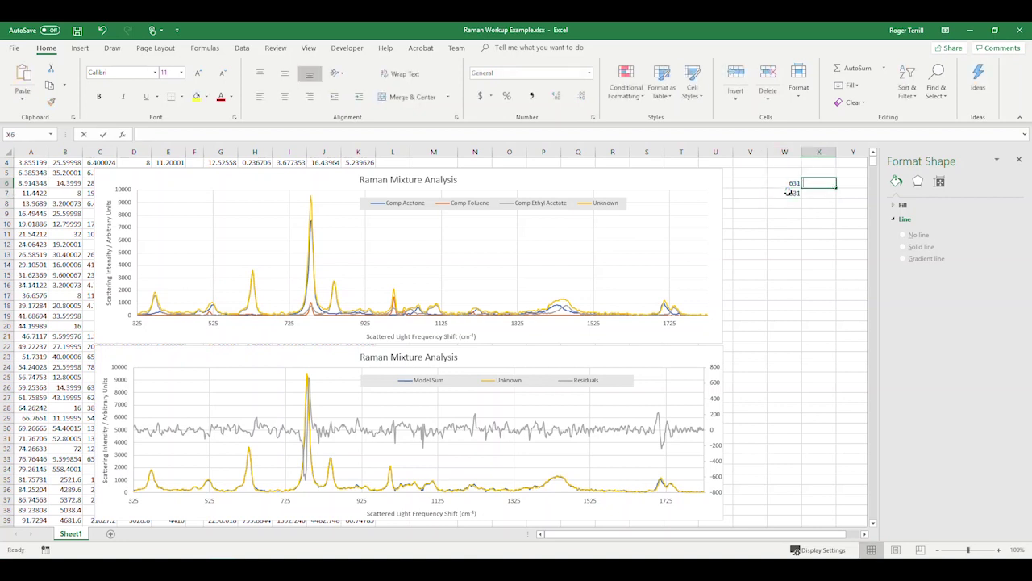
type("0")
key("Return")
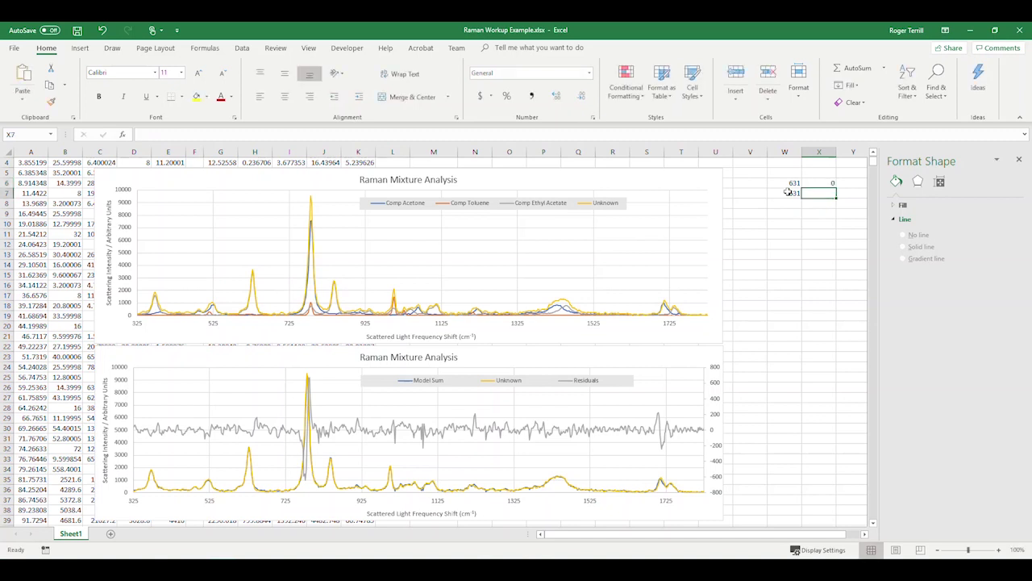
type("10000")
key("Return")
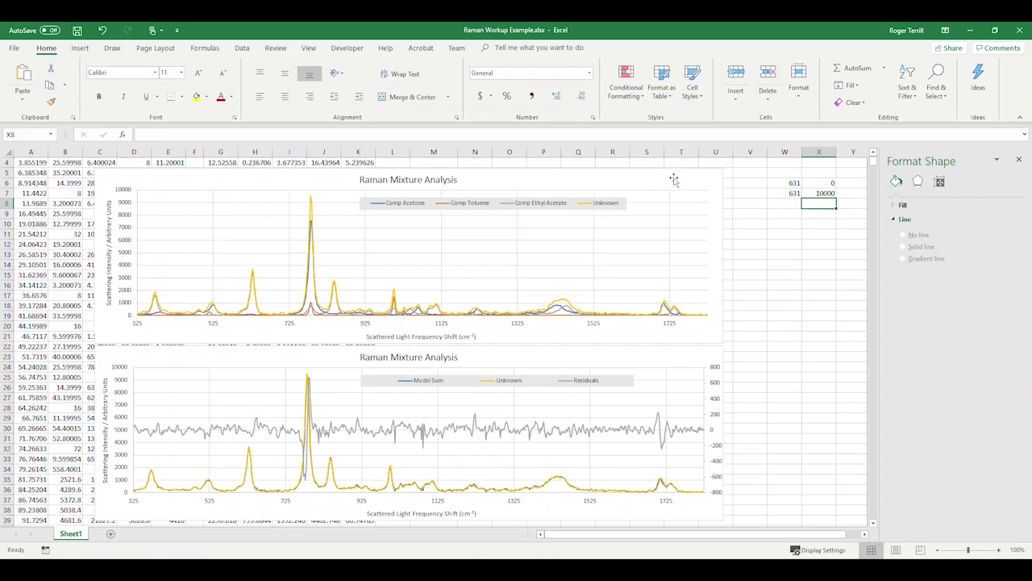
left_click(668, 176)
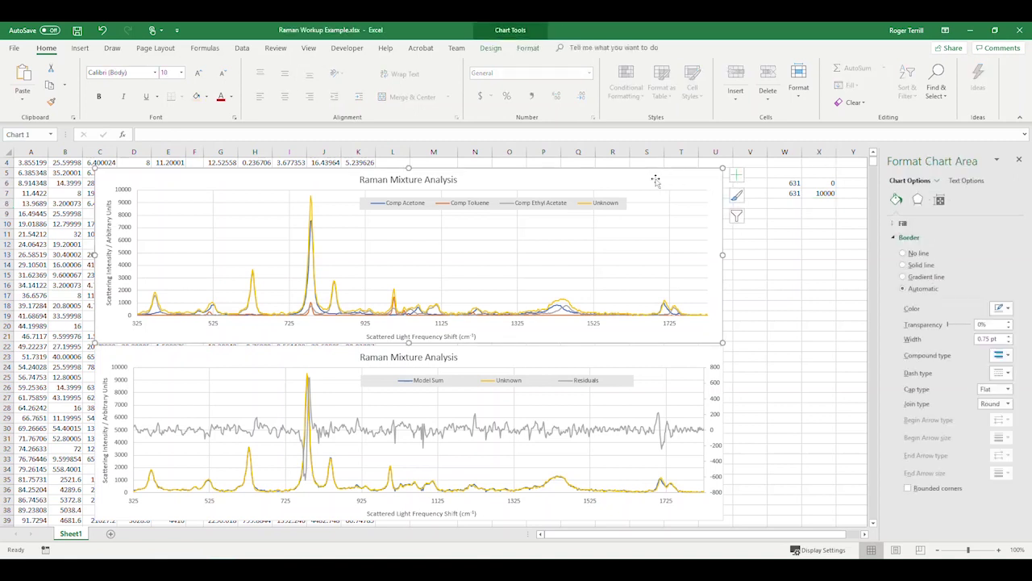
Add series 'Unique Marker 01' to the top chart with X values W6:W7 and Y values X6:X7
left_click(528, 49)
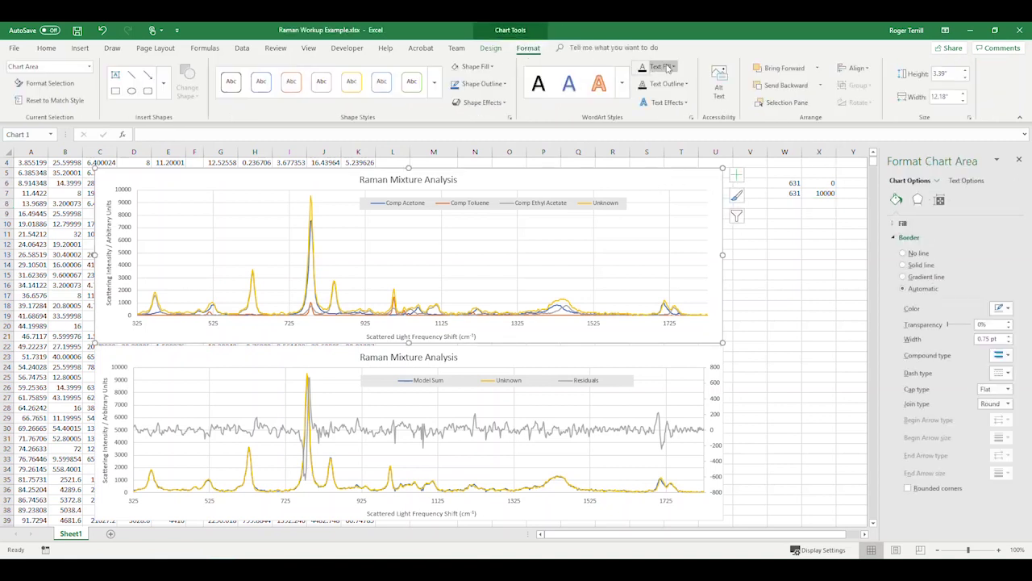
left_click(492, 49)
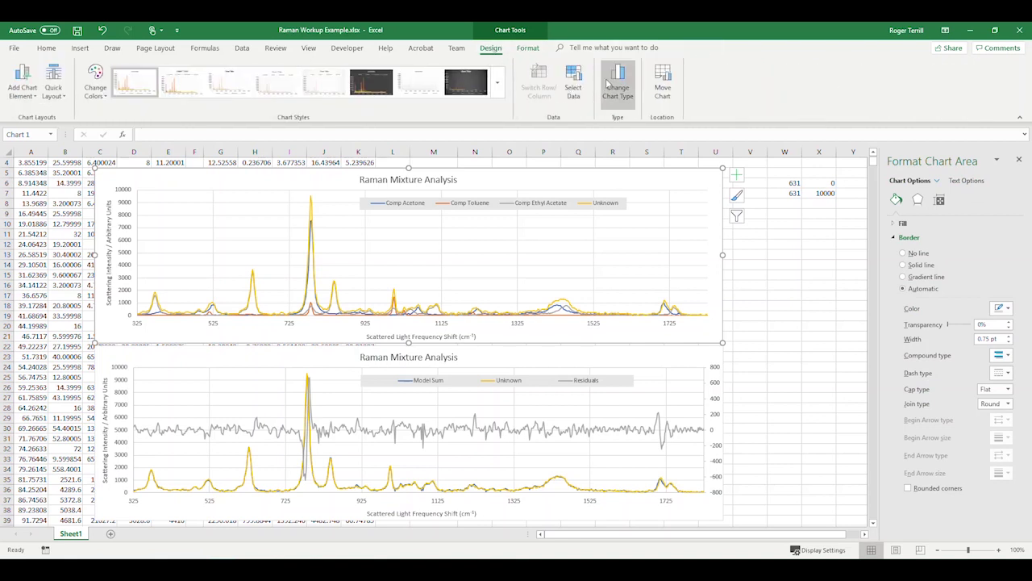
left_click(574, 84)
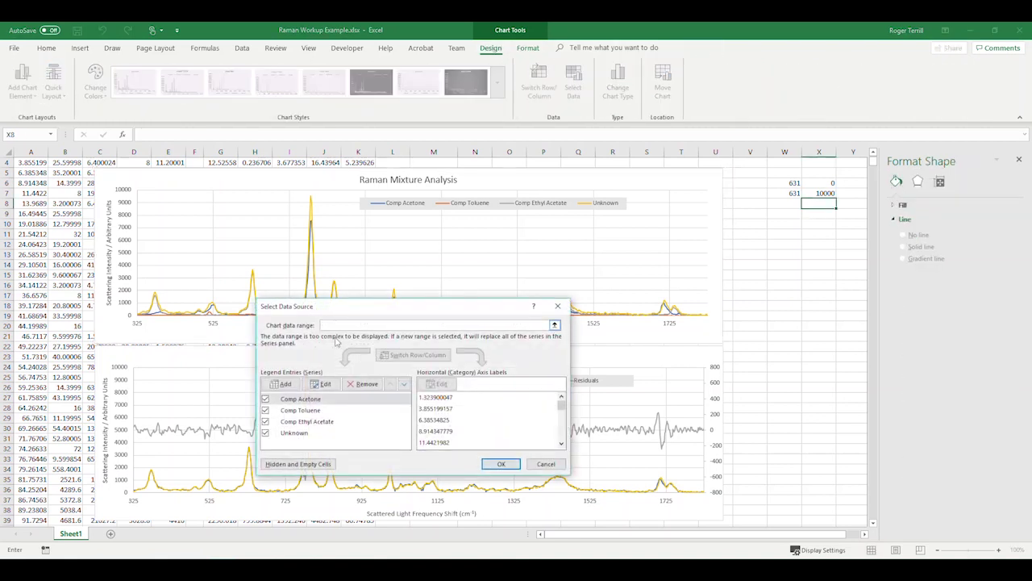
left_click(284, 384)
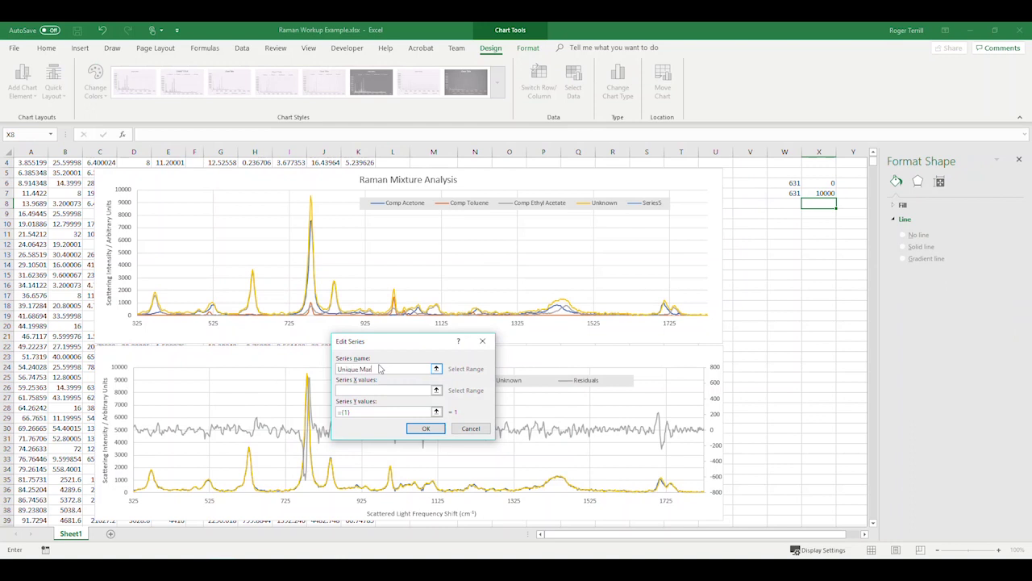
type("3")
left_click(383, 390)
left_click_drag(793, 183, 795, 194)
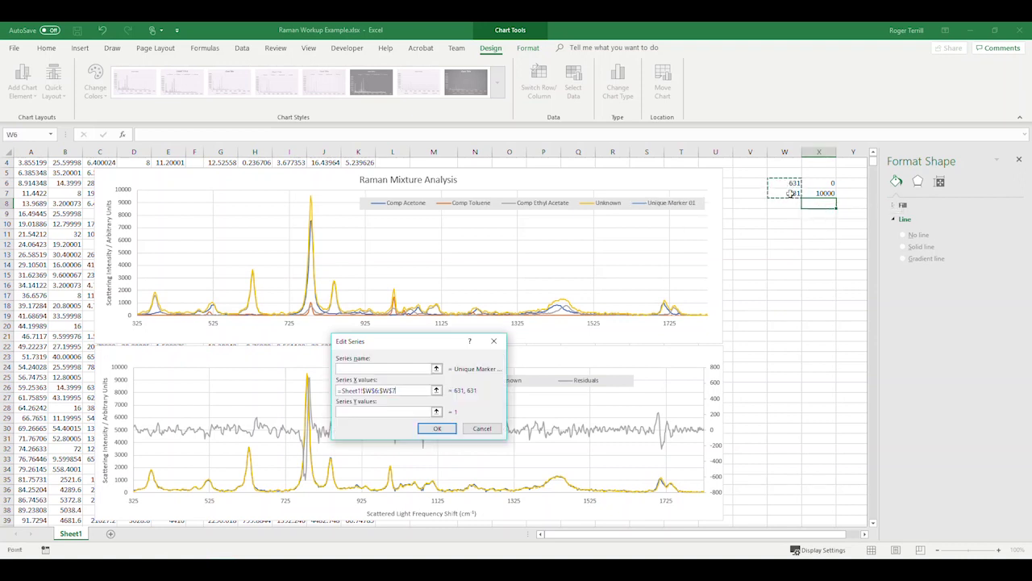
left_click(435, 412)
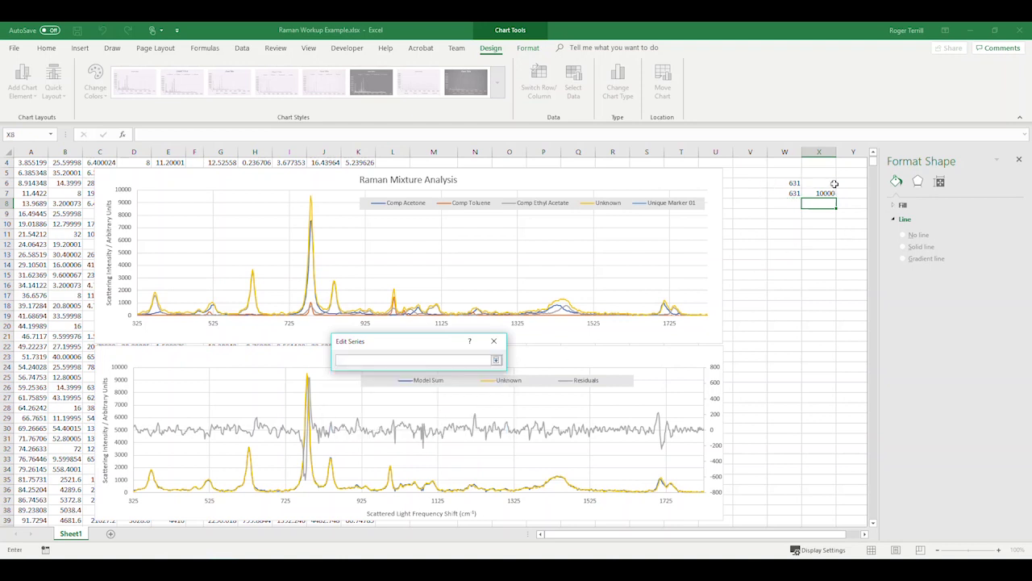
left_click_drag(834, 184, 831, 195)
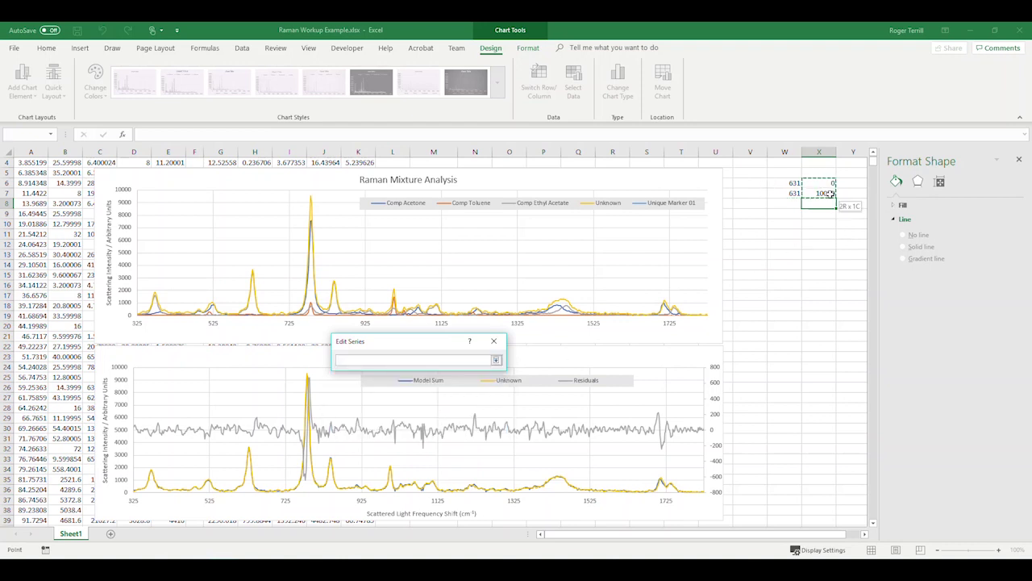
left_click(497, 361)
left_click(444, 429)
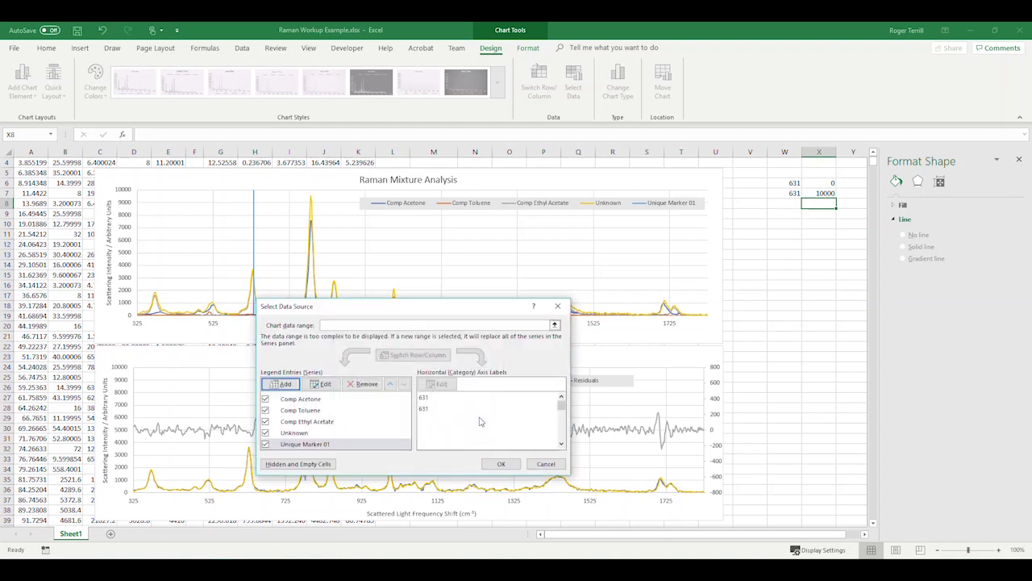
left_click(499, 465)
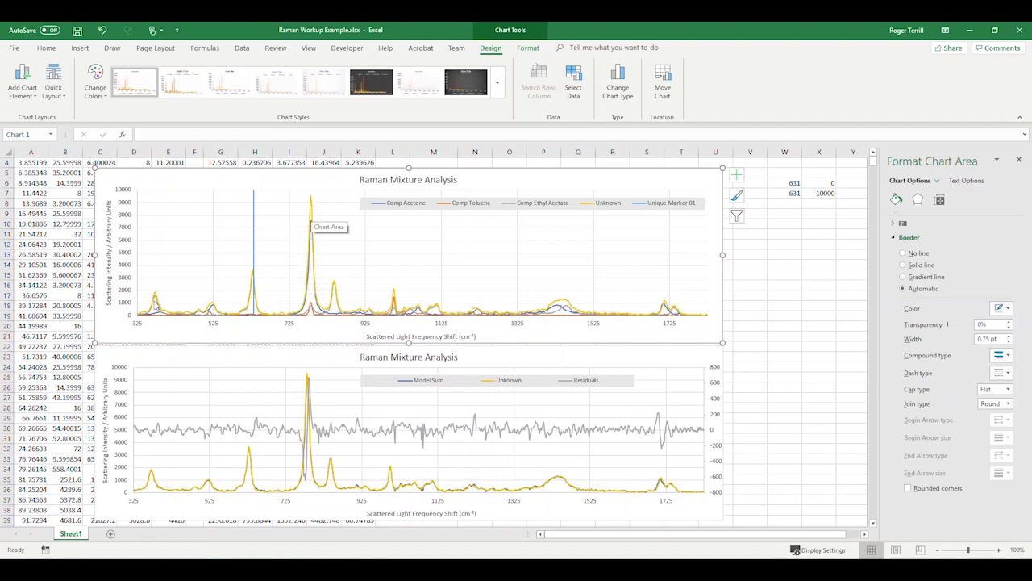
Read the wavenumbers of the top chart's peaks around the new 631 marker line
mouse_move(156, 303)
mouse_move(155, 321)
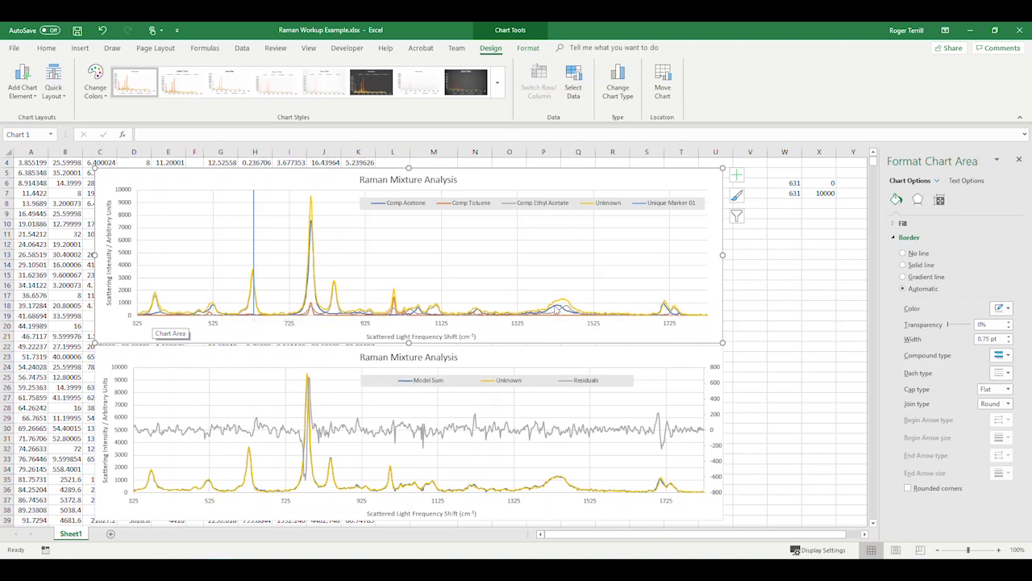
mouse_move(557, 310)
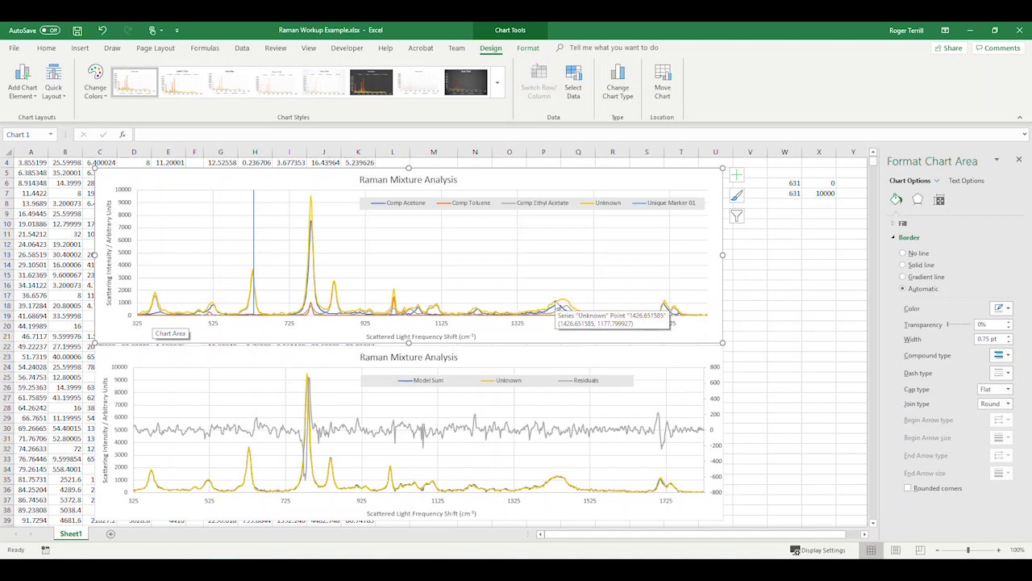
Enter the 1425 marker: 1425 in W9:W10 with heights 0 and 2000 in X9:X10
left_click(790, 214)
type("1425")
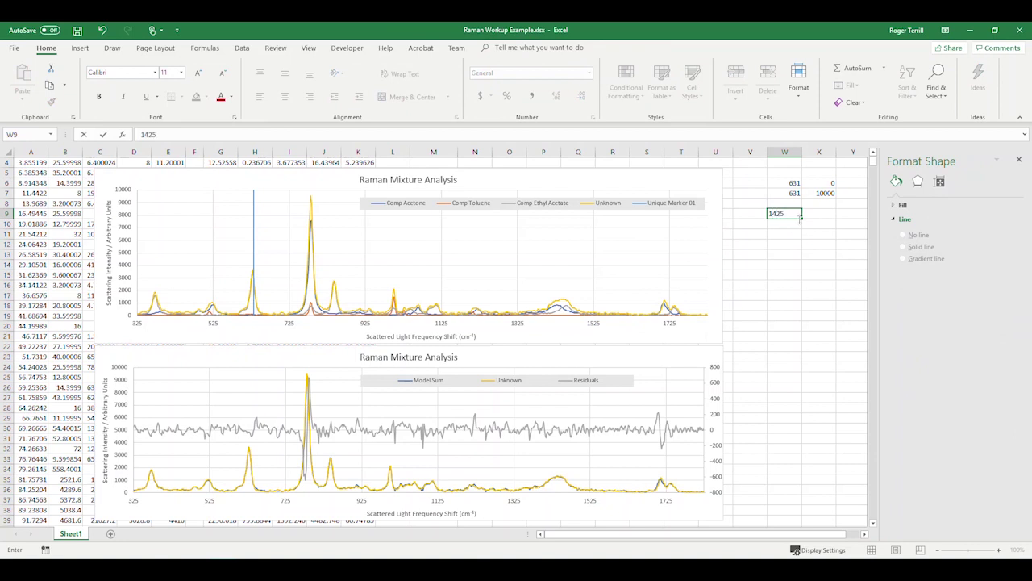
key("Return")
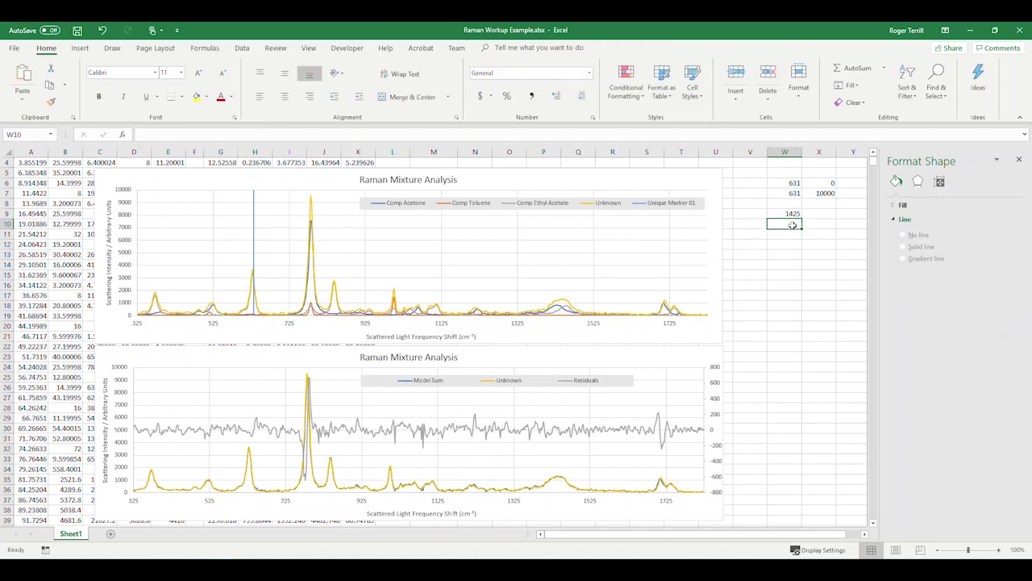
type("1425")
left_click(816, 213)
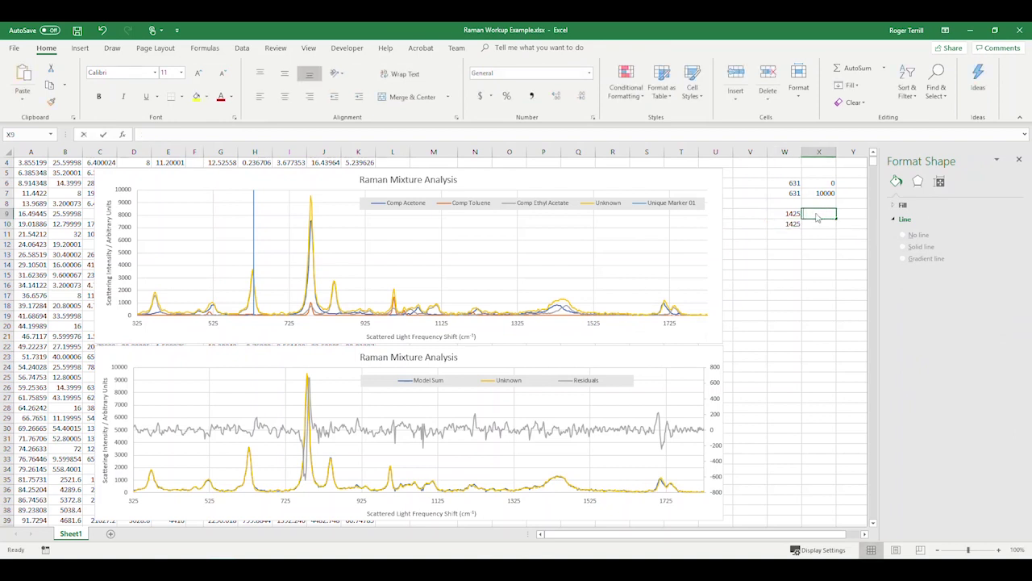
type("0")
key("Return")
type("2000")
key("Return")
key("Return")
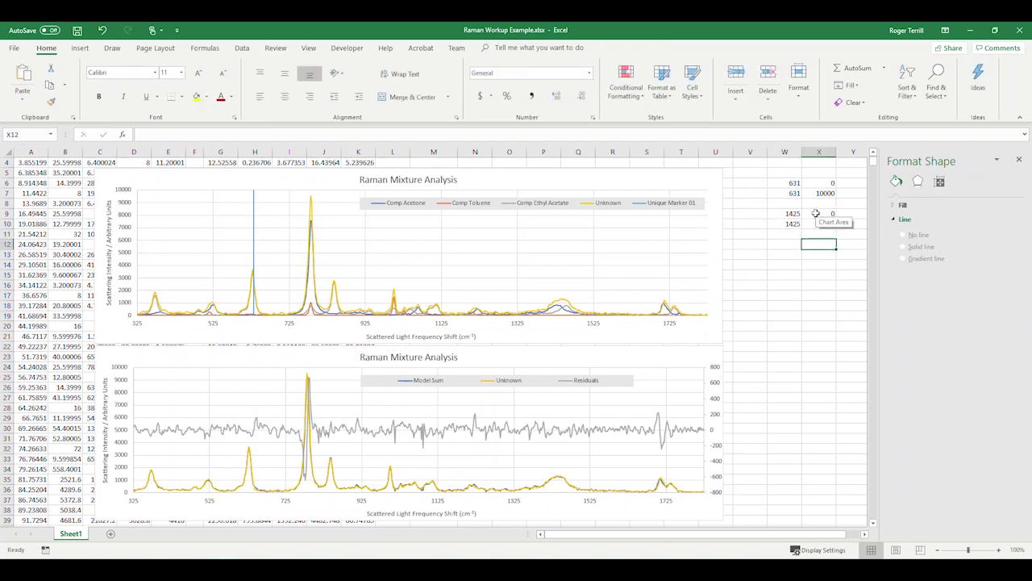
Enter the 1468 marker: 1468 in W12:W13 with heights 0 and 2000 in X12:X13
key("Left")
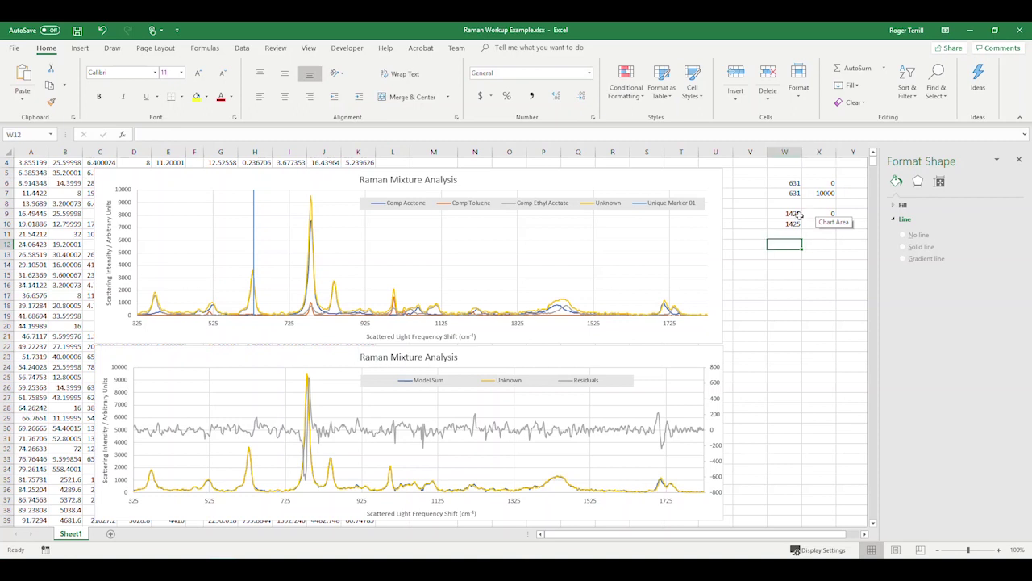
mouse_move(570, 313)
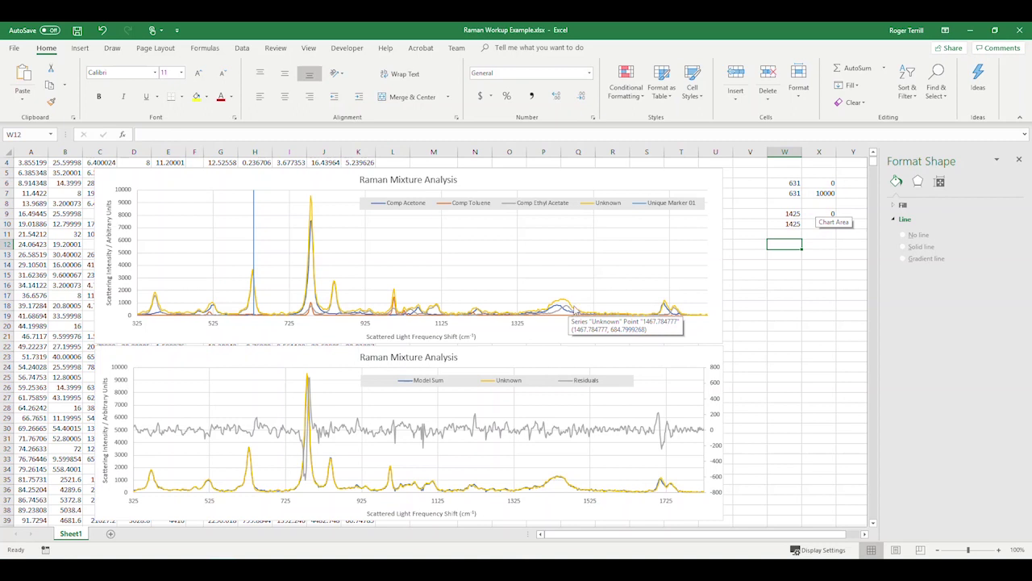
type("1468")
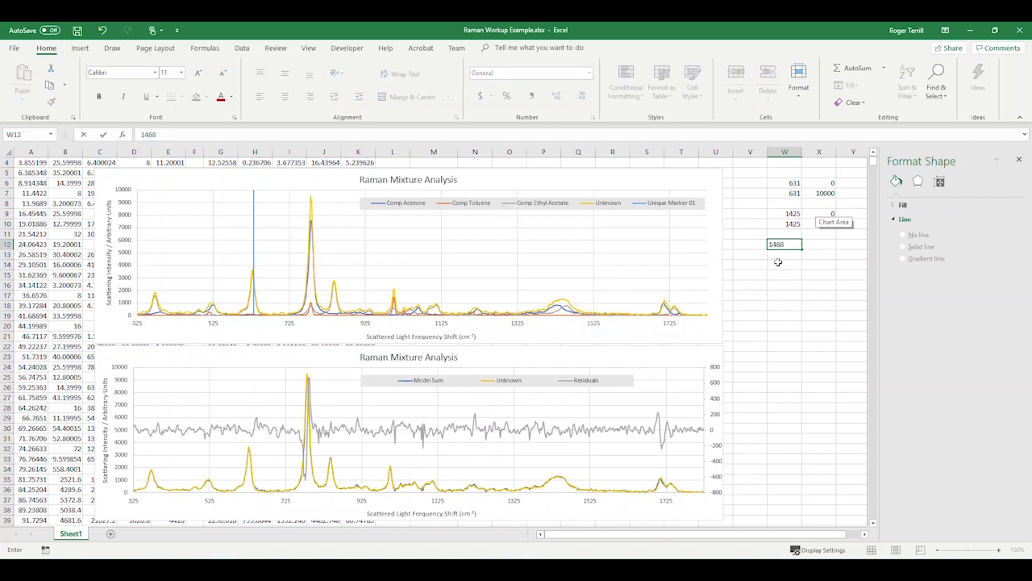
key("Return")
type("14")
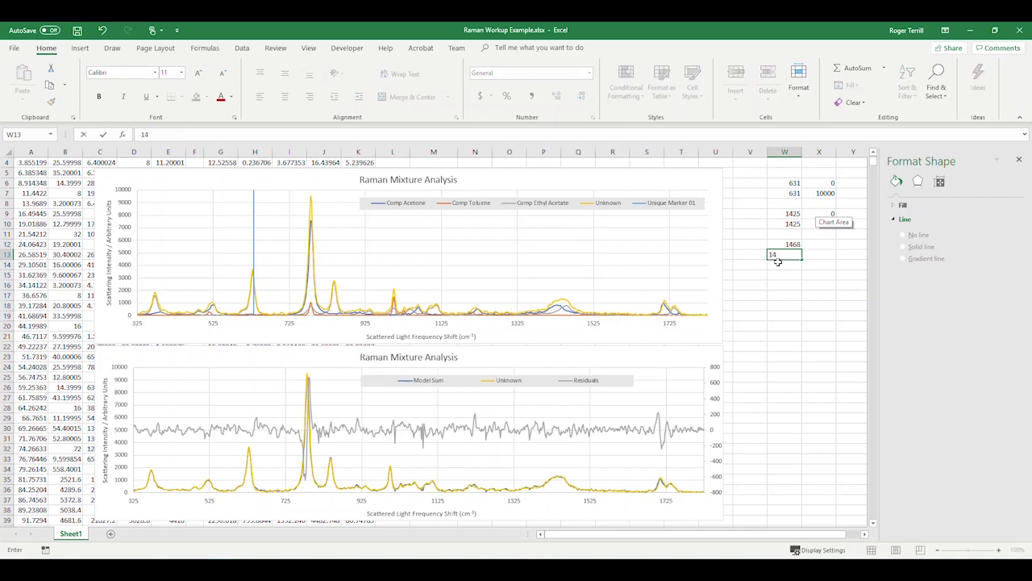
type("68")
key("Up")
key("Right")
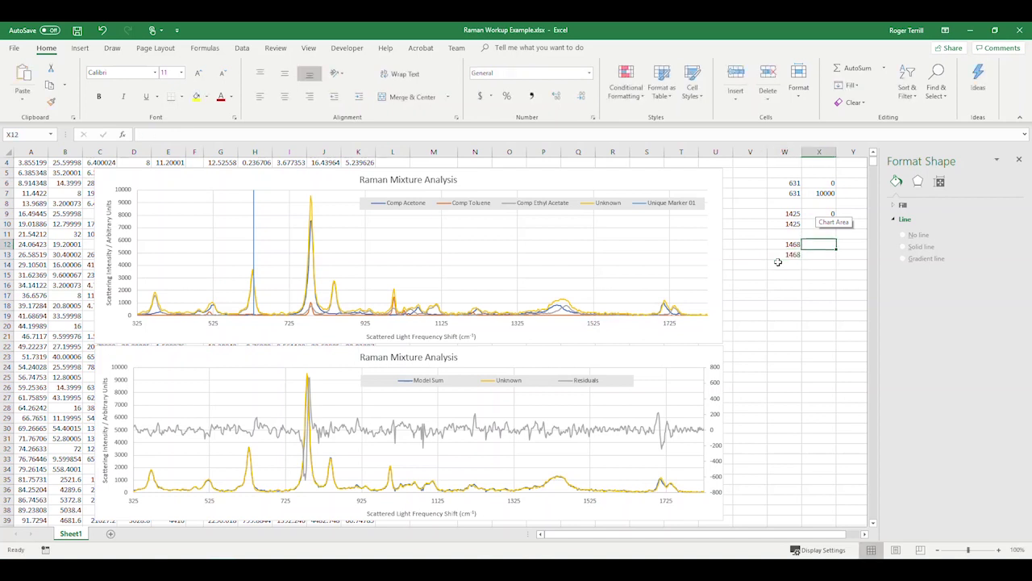
type("0")
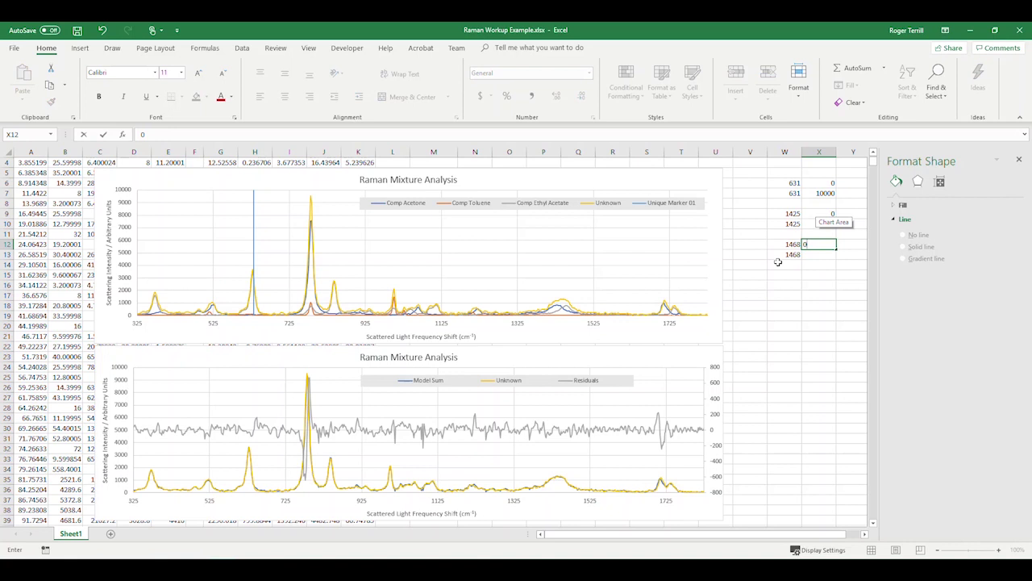
key("Return")
type("2000")
key("Return")
left_click(805, 375)
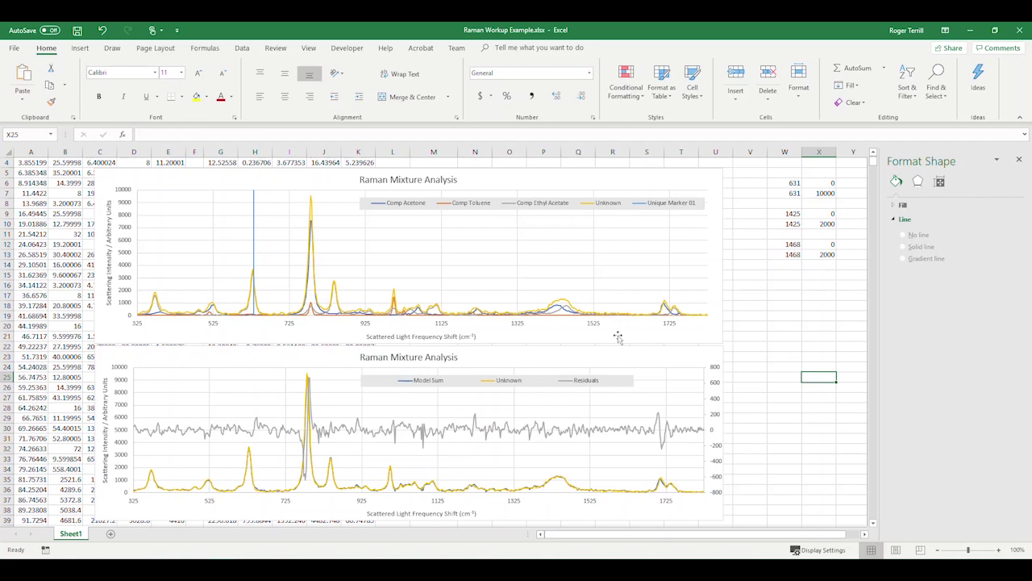
Add a series to the top Raman chart with X values W9:W10 and Y values X9:X10
left_click(684, 177)
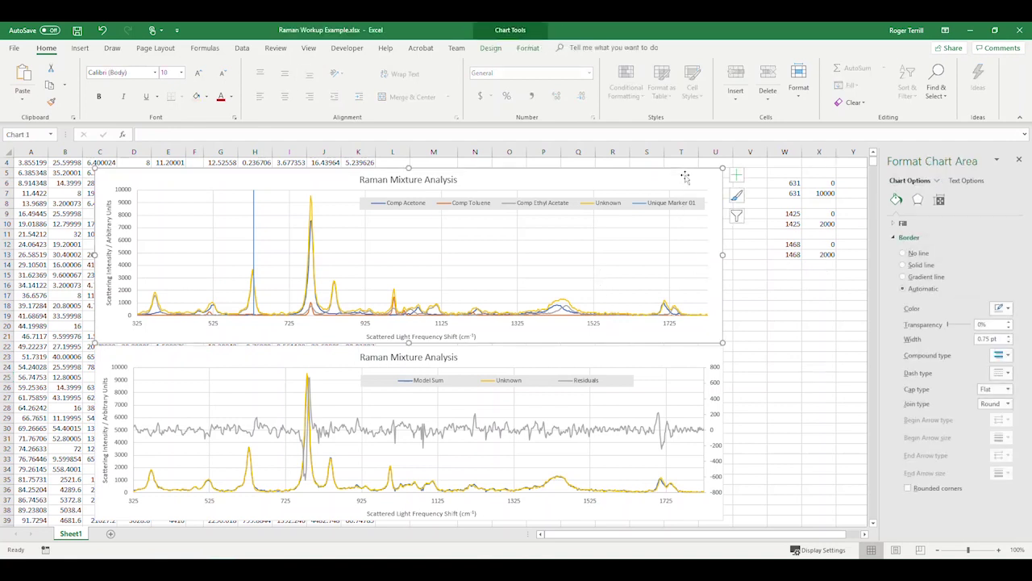
right_click(685, 177)
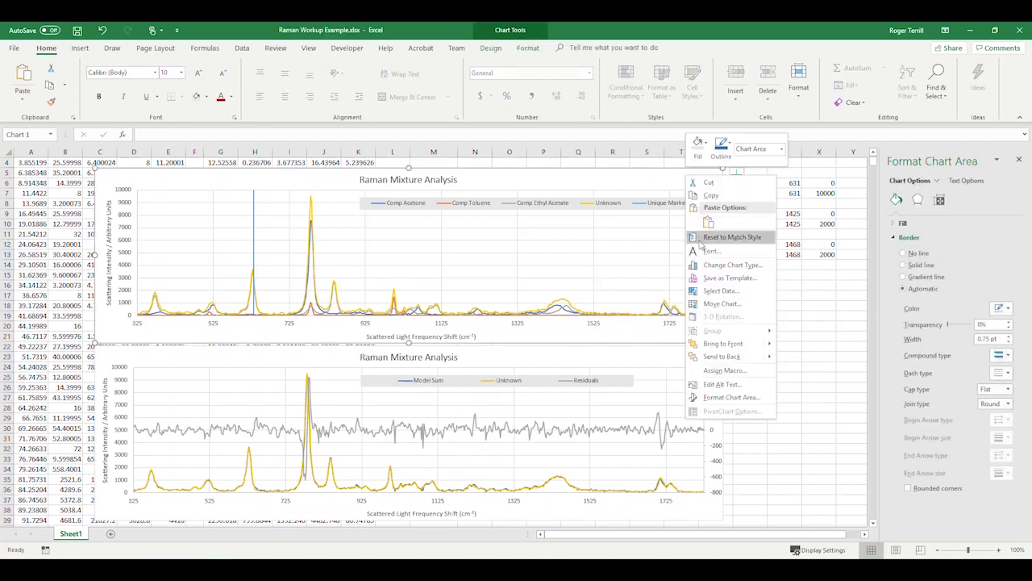
left_click(707, 292)
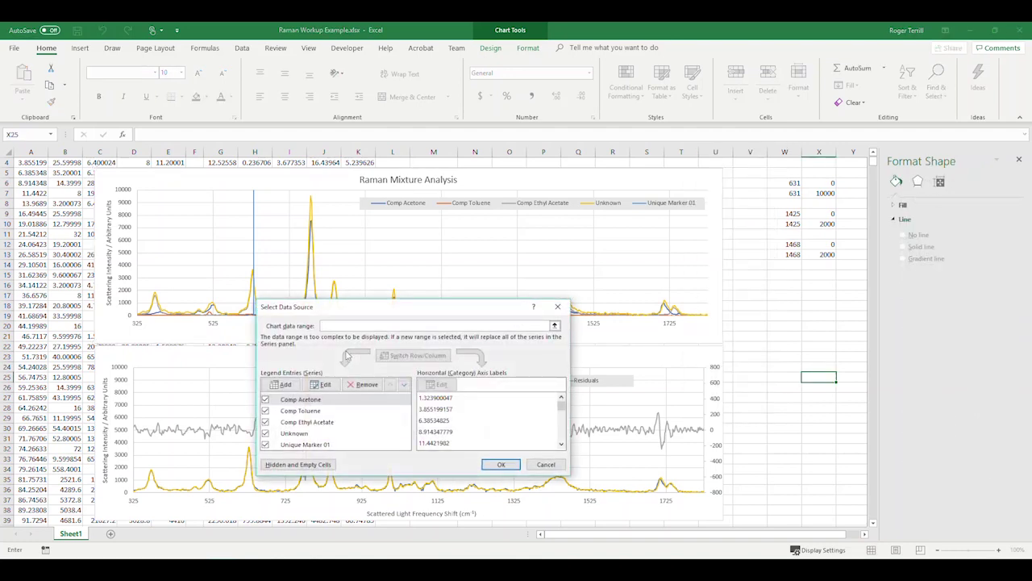
left_click(274, 385)
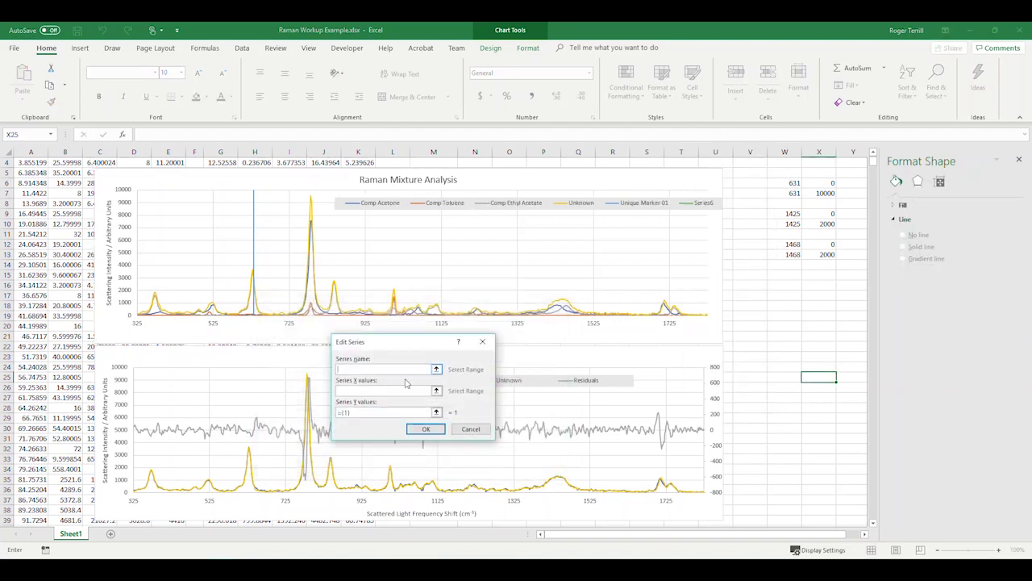
left_click(389, 392)
left_click_drag(794, 214, 830, 224)
left_click(437, 412)
left_click(830, 214)
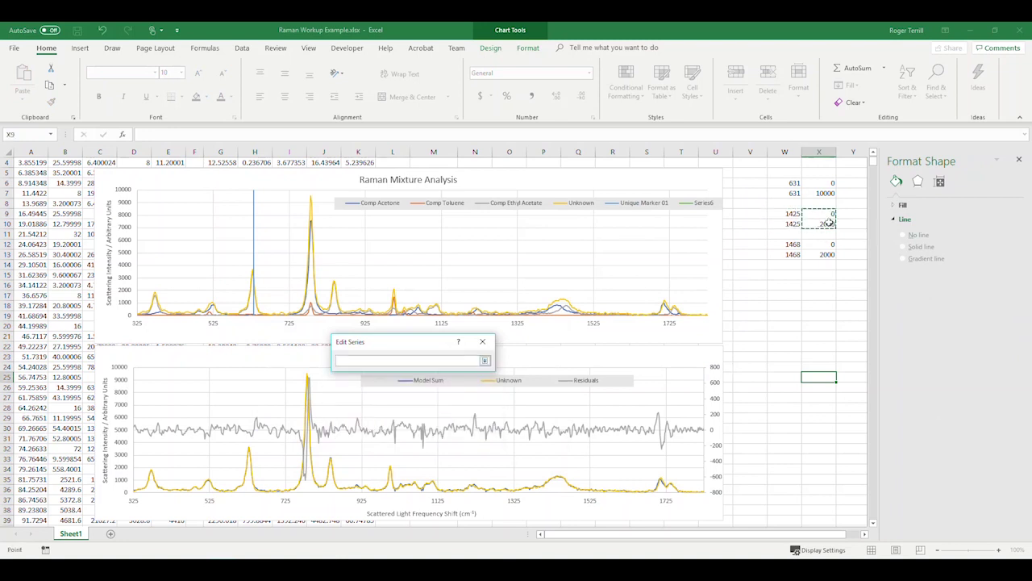
left_click(484, 360)
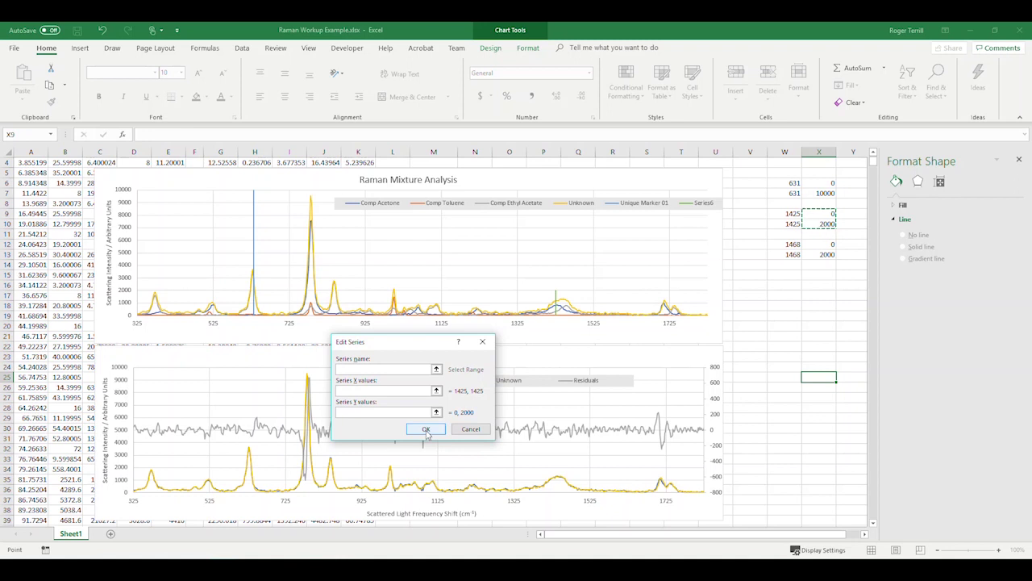
left_click(427, 430)
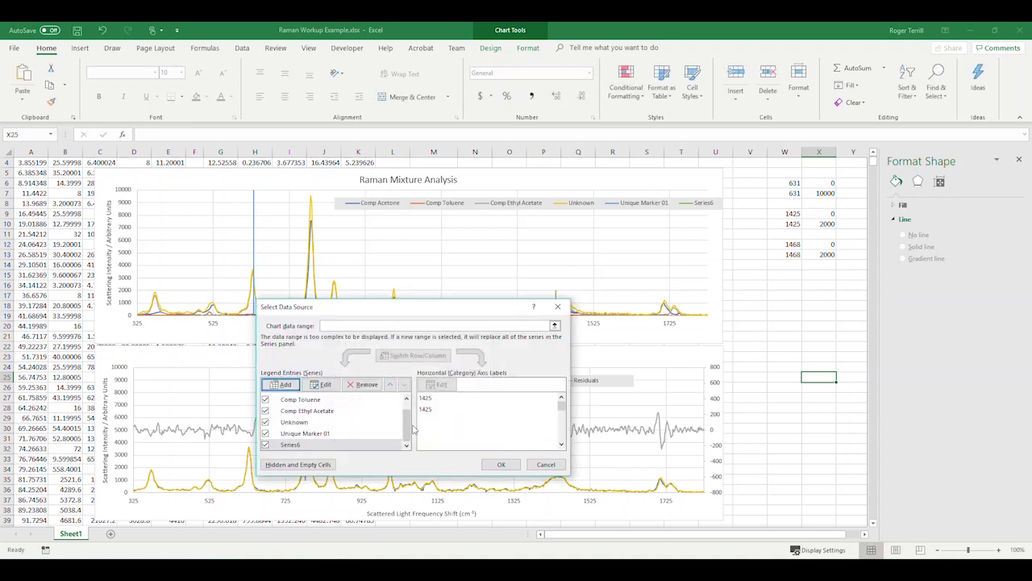
Add a second series with X values W12:W13 and Y values X12:X13, then apply
left_click(288, 385)
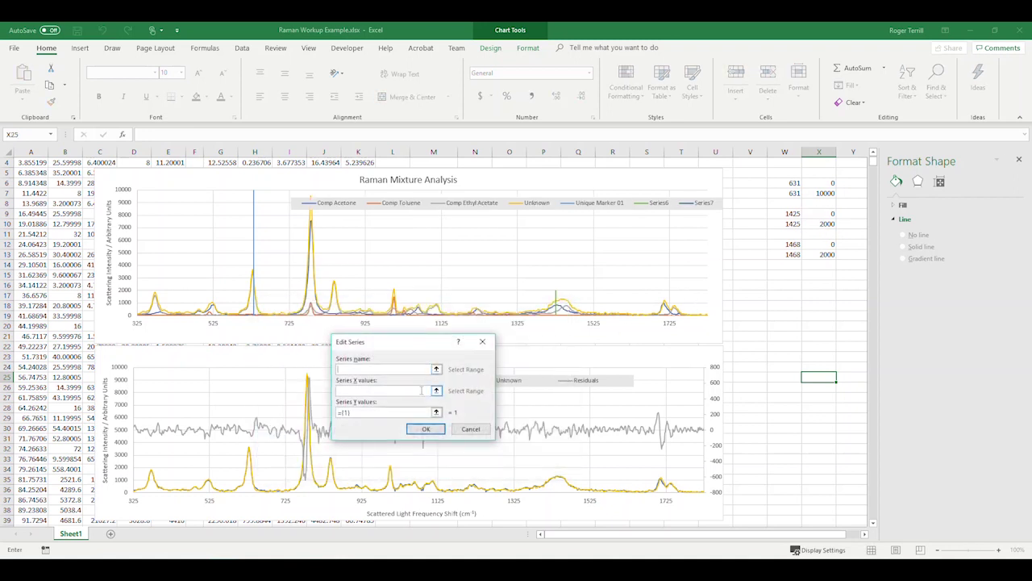
left_click_drag(788, 245, 789, 255)
left_click(422, 412)
left_click(436, 412)
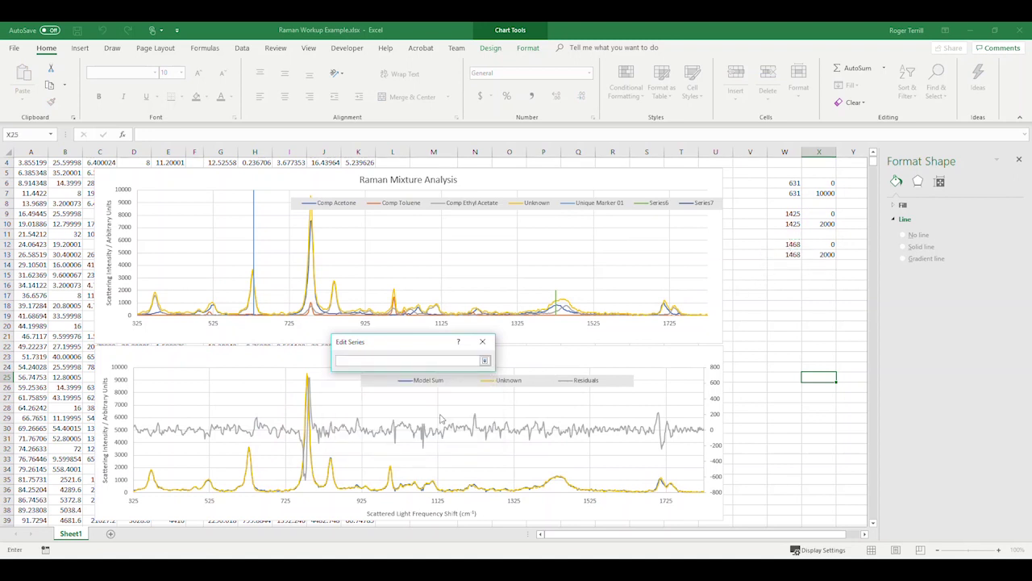
left_click_drag(816, 245, 822, 255)
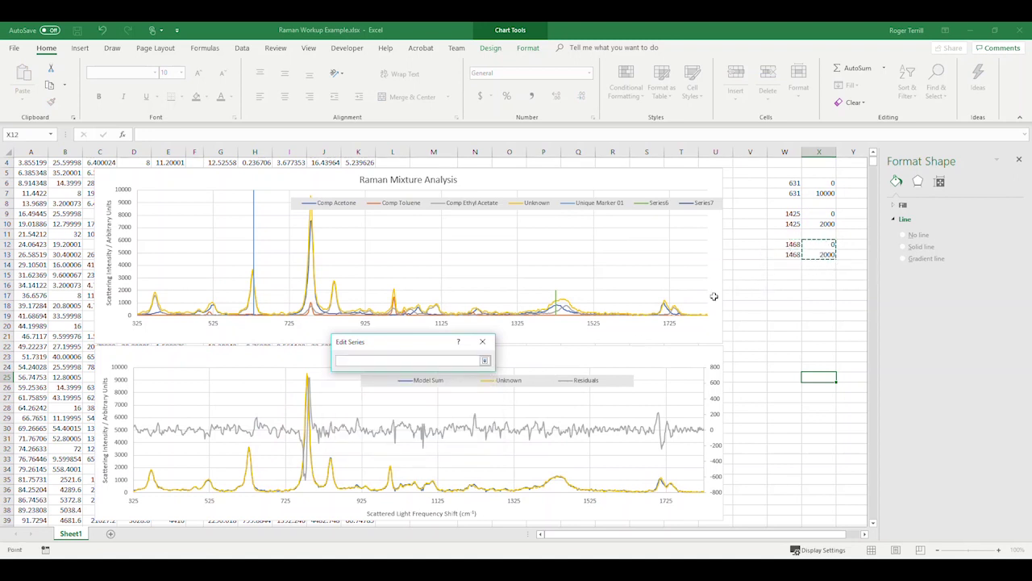
left_click(484, 361)
left_click(426, 429)
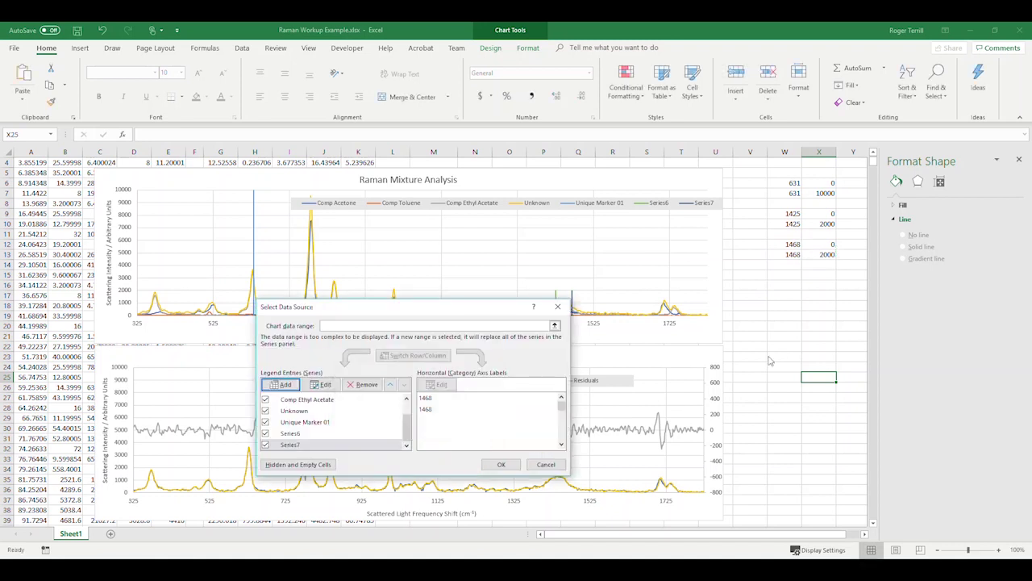
left_click(501, 464)
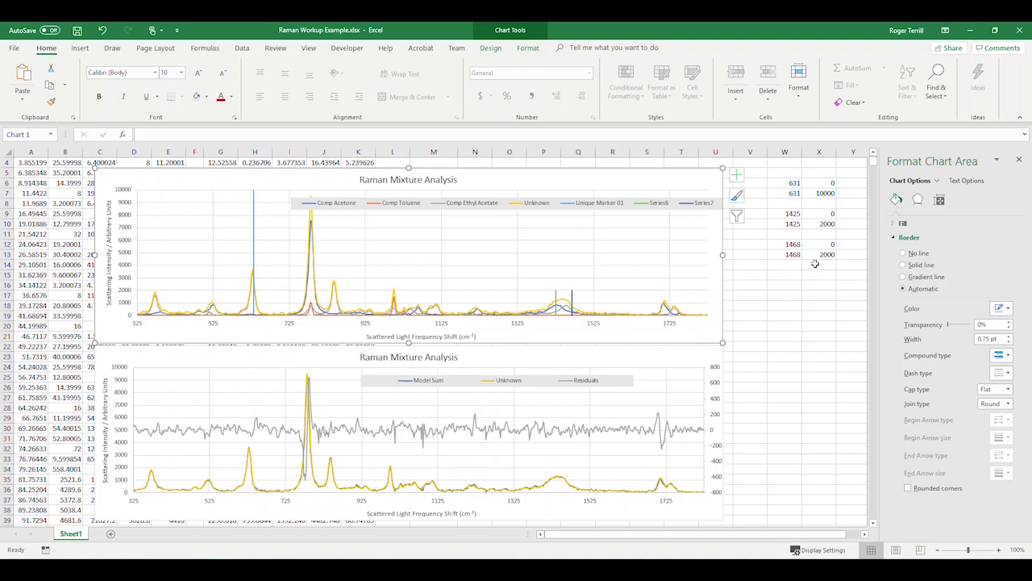
Change W12 and W13 from 1468 to 1458 to move the Series7 marker line
left_click(794, 245)
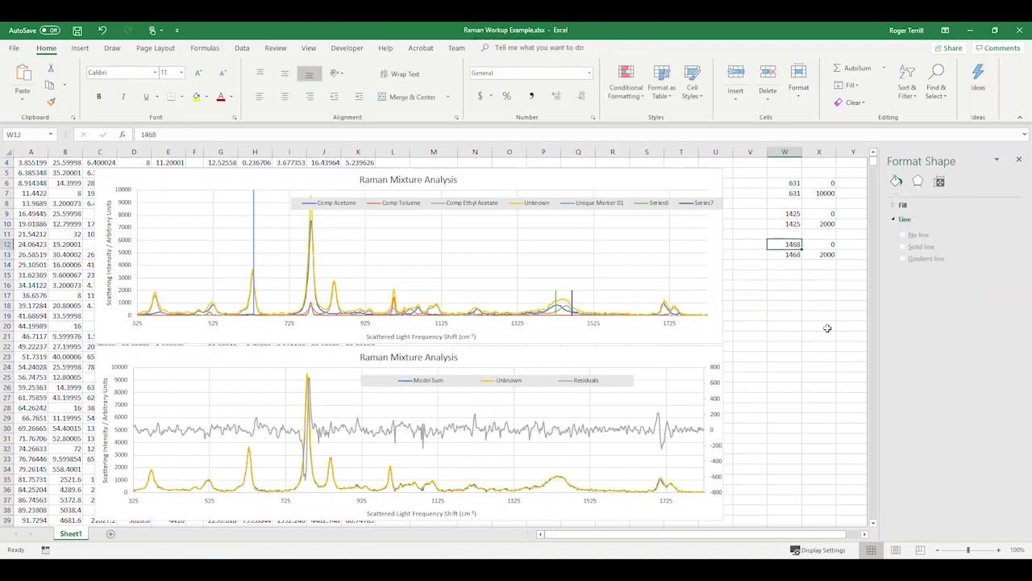
type("1")
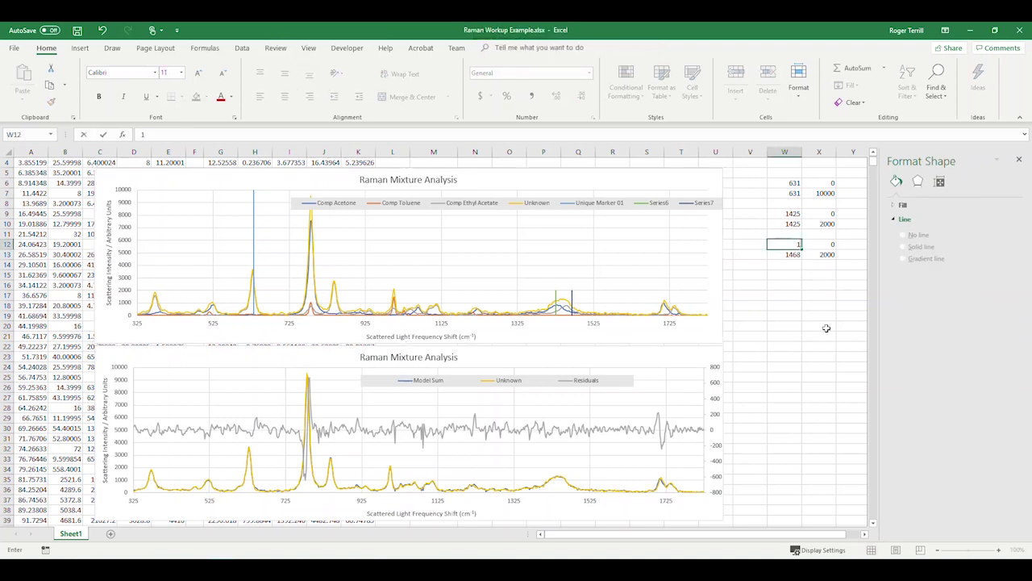
key("Return")
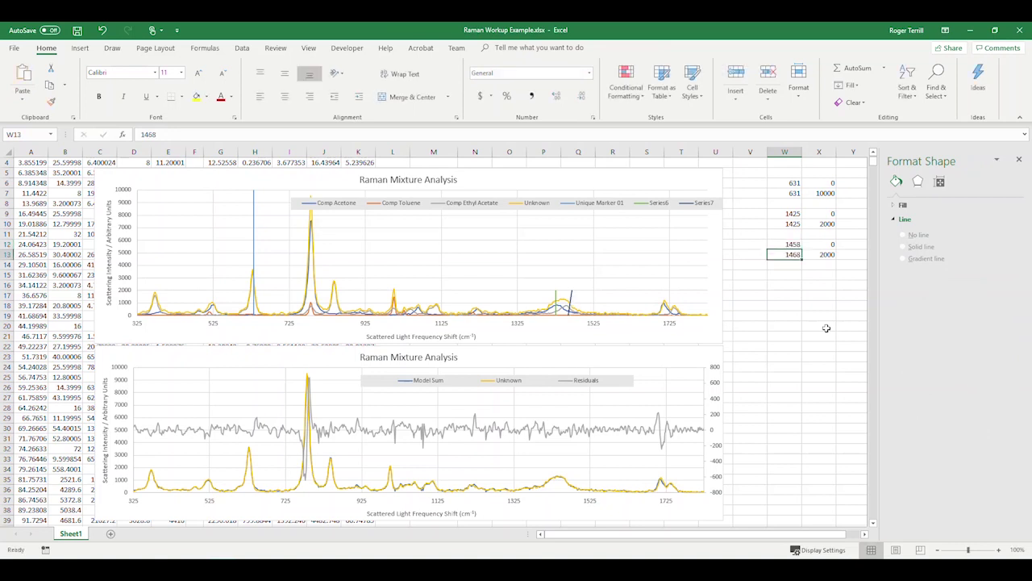
type("1")
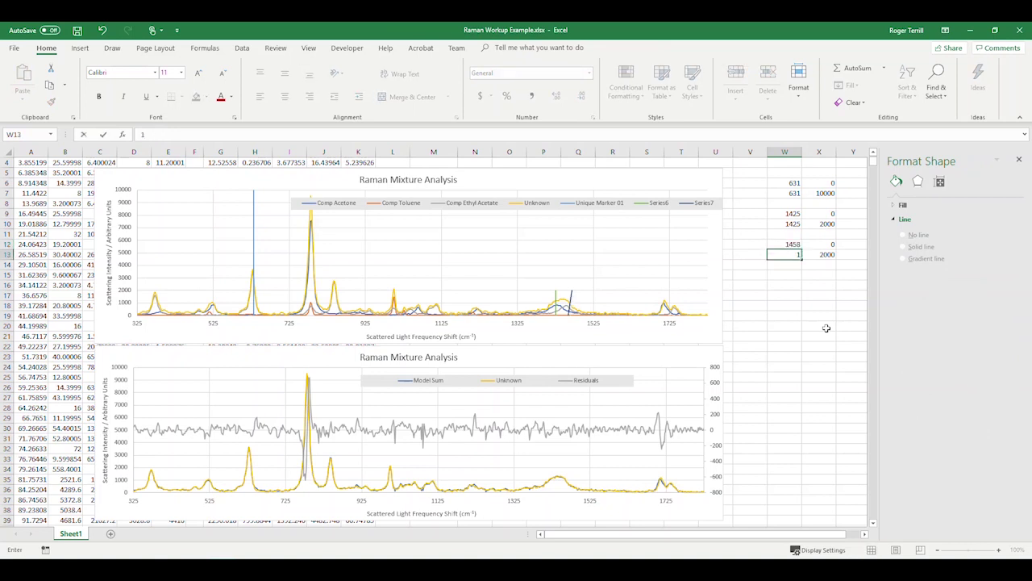
type("8")
key("Return")
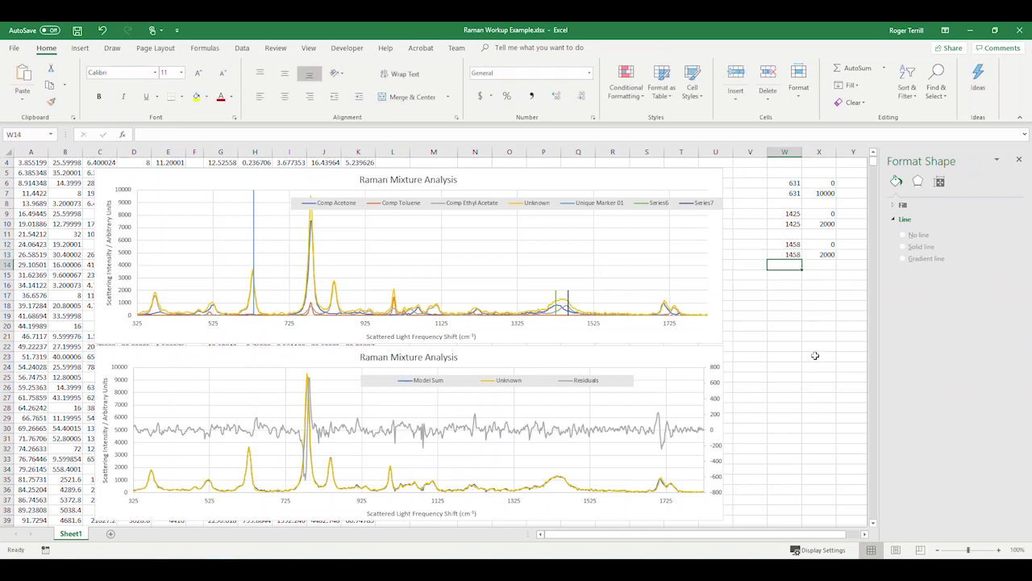
left_click(814, 356)
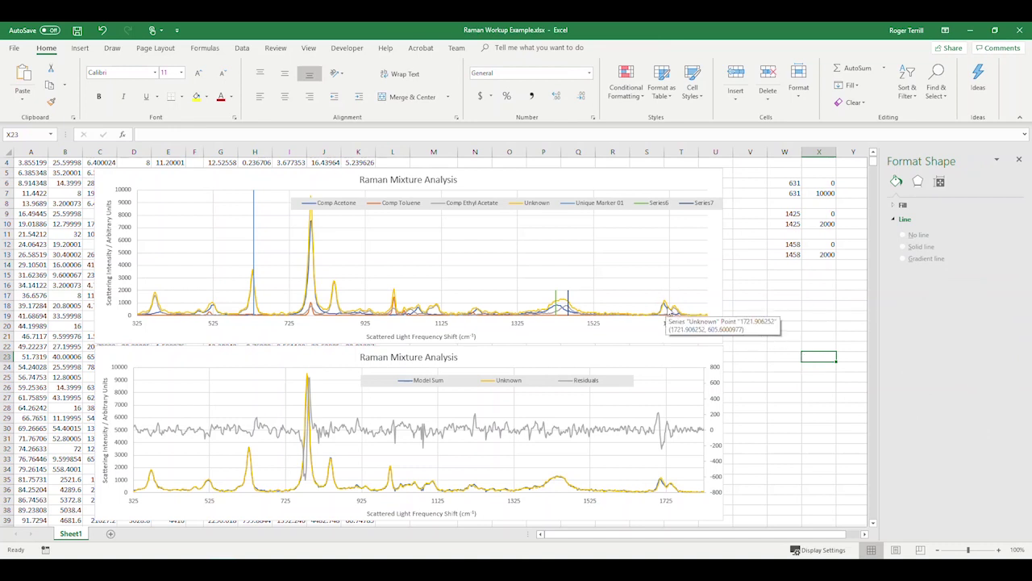
Dismiss the chart's data-point popup and save the workbook with Ctrl+S
mouse_move(790, 313)
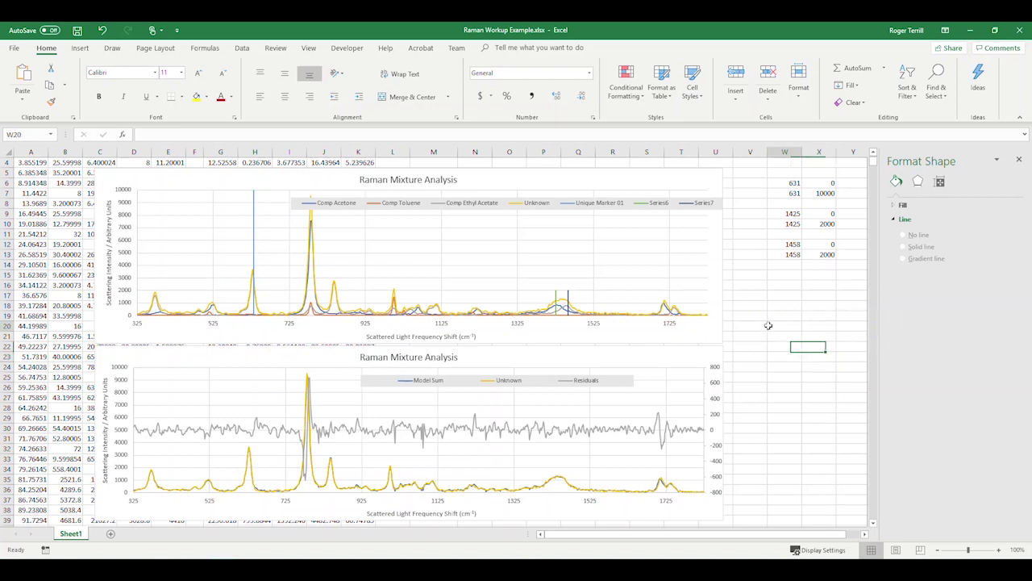
left_click(769, 325)
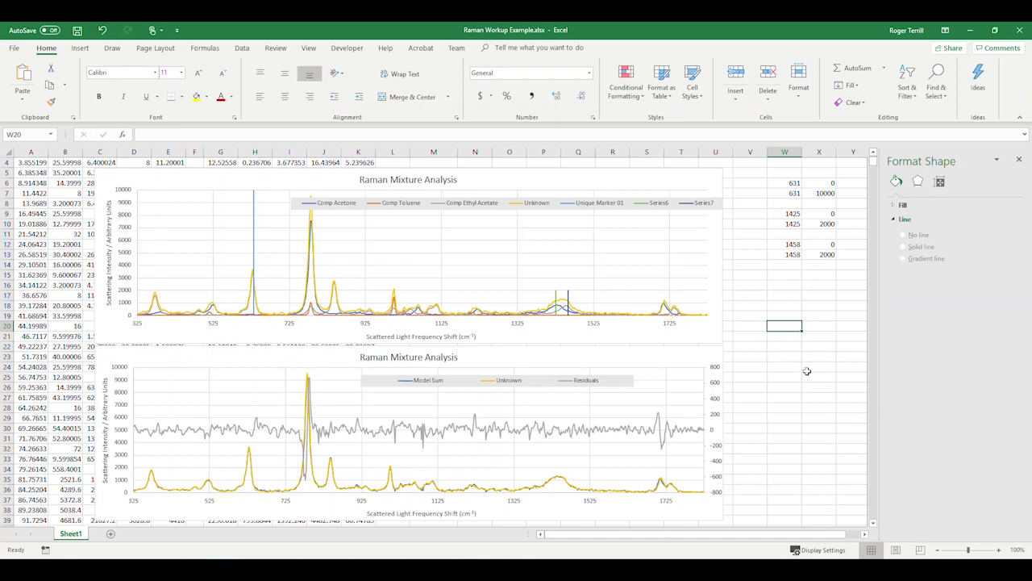
key("ctrl+s")
Scroll to the top and select M1:P3 to review the 45.97%, 3.70%, 48.93% composition summary
scroll(806, 370, "up", 1)
scroll(806, 369, "up", 1)
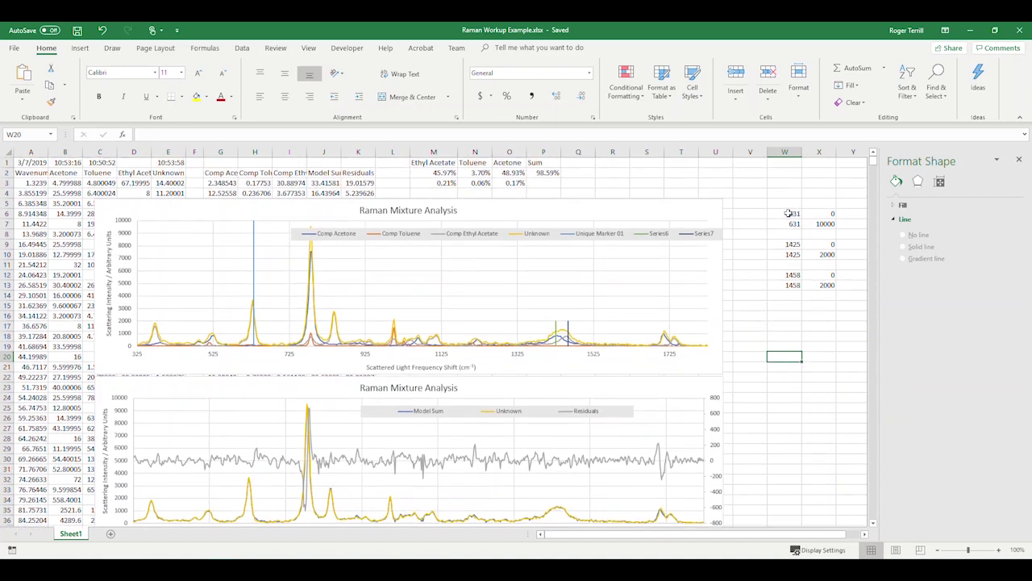
left_click(613, 175)
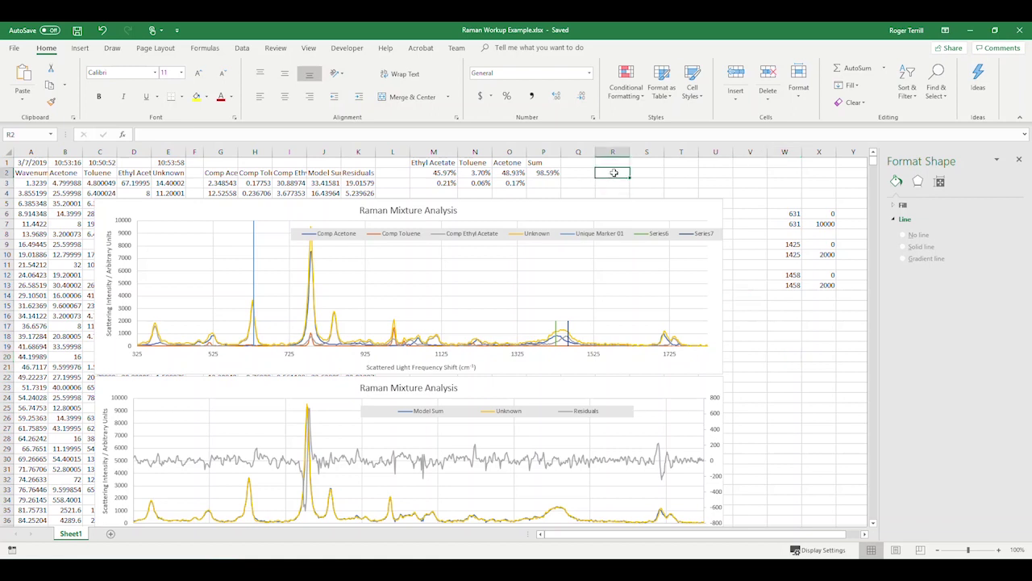
left_click_drag(436, 162, 536, 182)
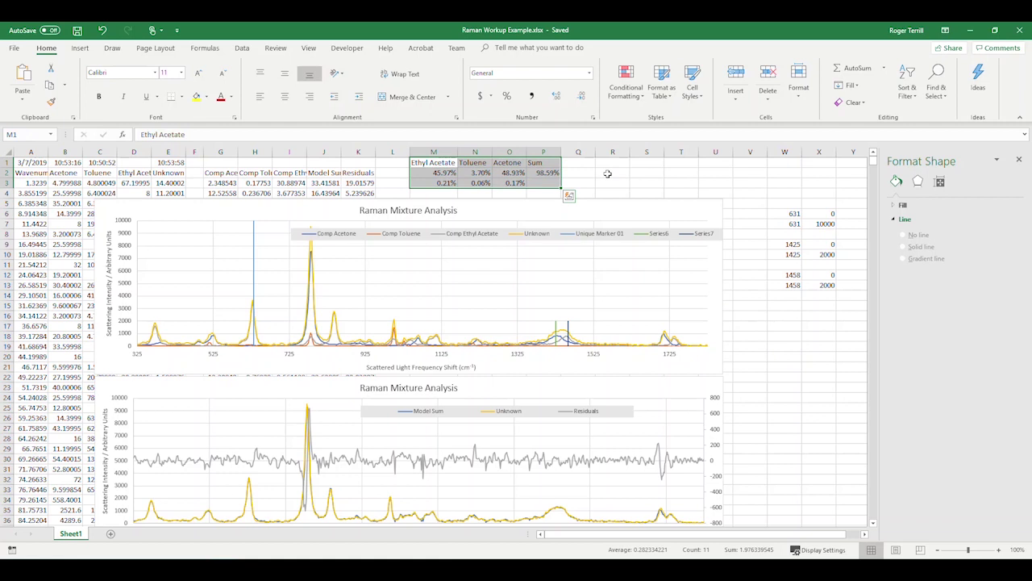
left_click(608, 162)
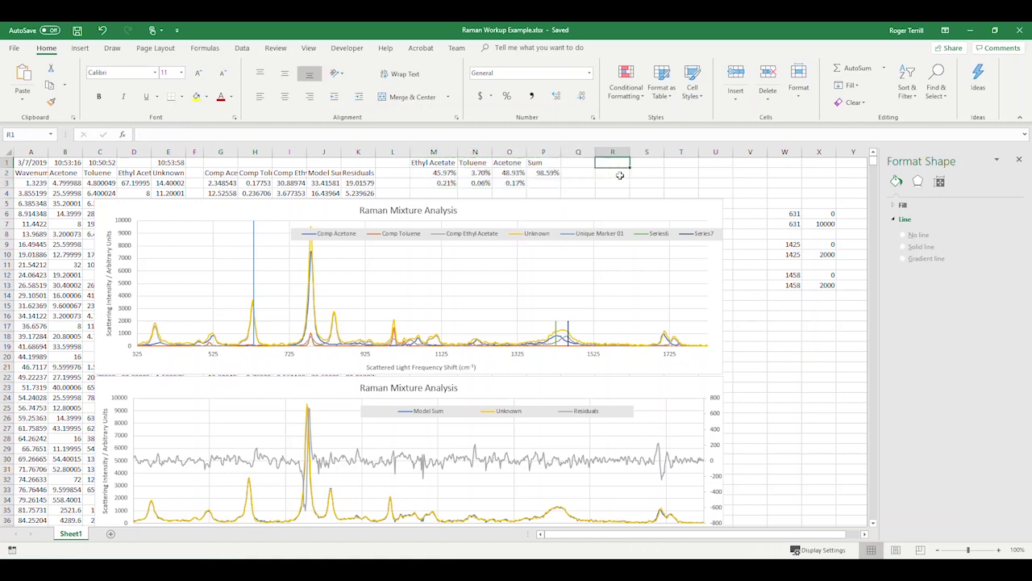